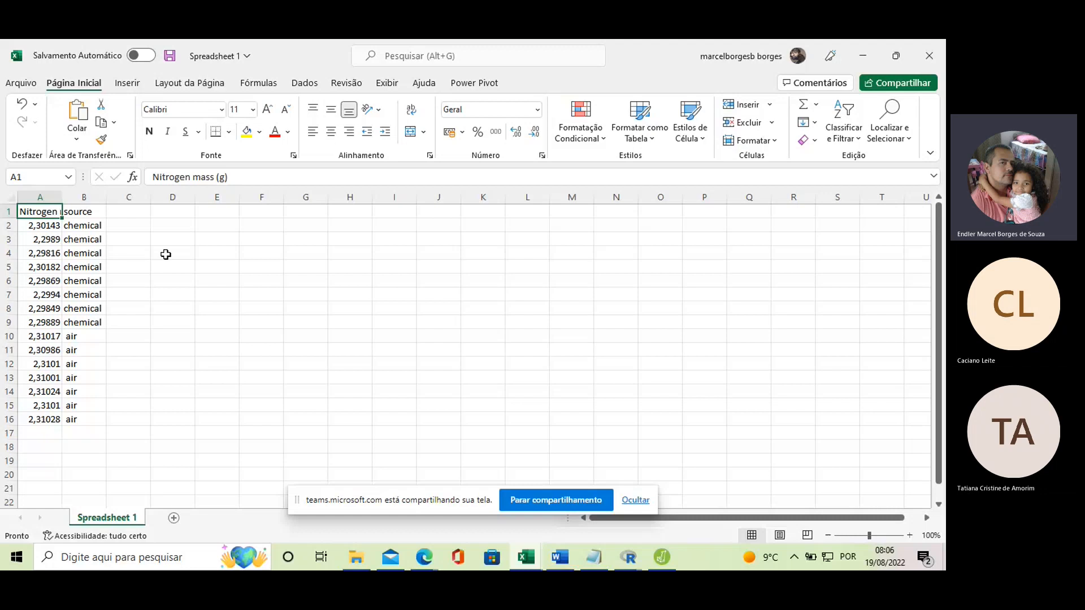
# - Highlight the nitrogen mass values of the air samples in A10:A16 to examine them
pyautogui.click(34, 338)
pyautogui.moveTo(41, 419); pyautogui.dragTo(41, 338)
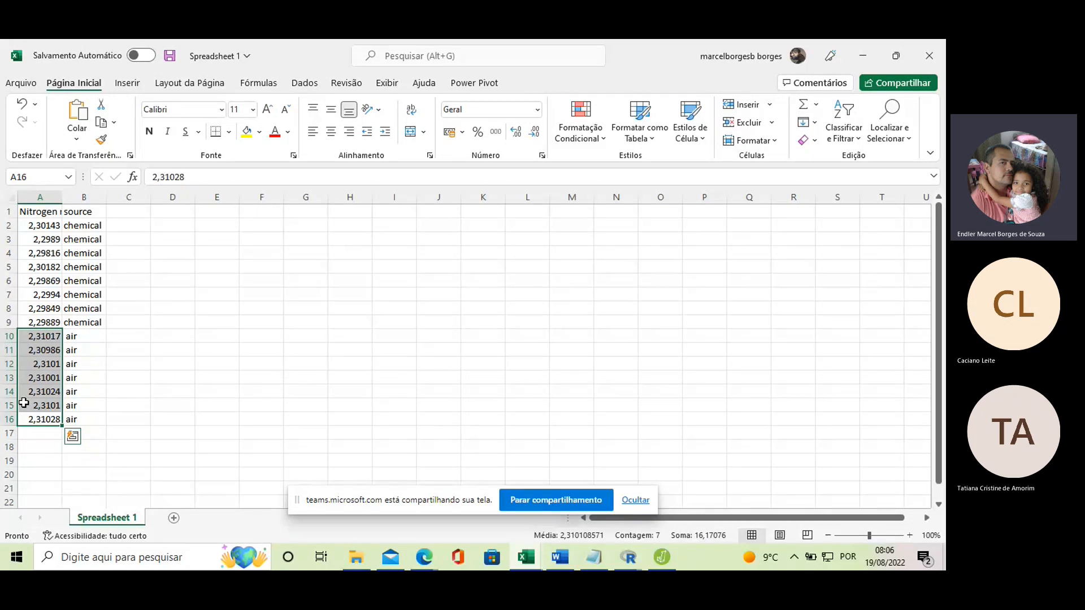
pyautogui.moveTo(44, 225); pyautogui.dragTo(39, 420)
pyautogui.click(37, 337)
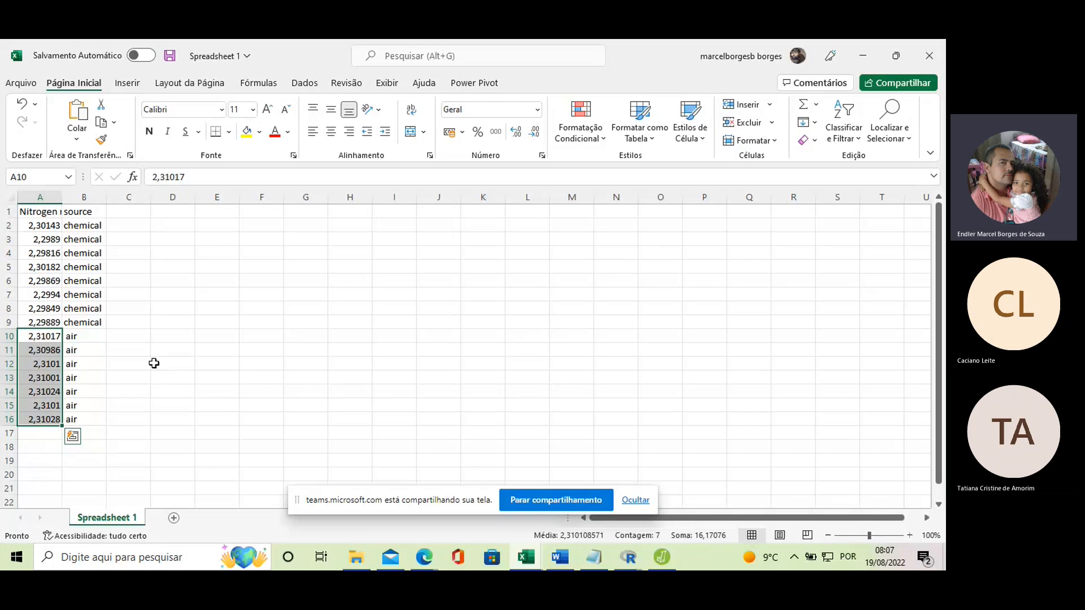
pyautogui.click(208, 314)
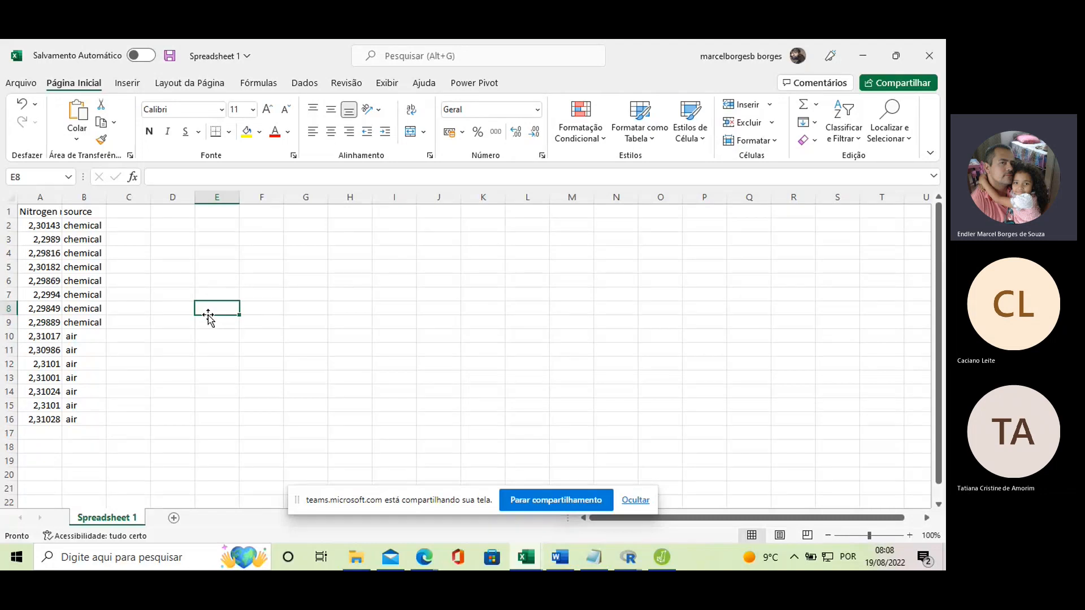
# - Calculate the mean nitrogen mass of the chemical samples in cell D2 with =média(A2:A9)
pyautogui.click(164, 228)
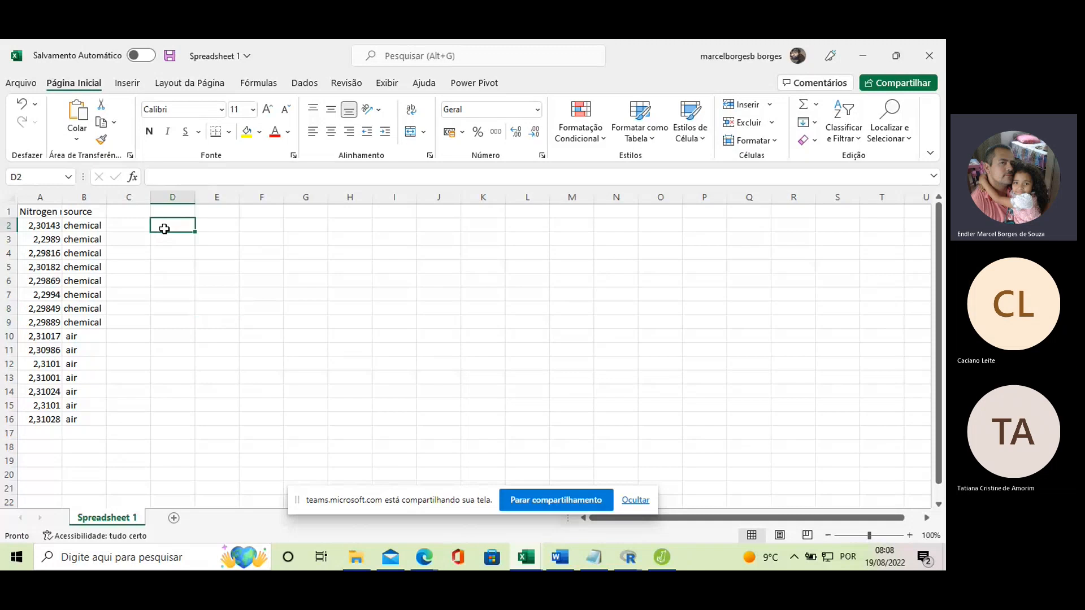
pyautogui.write('=')
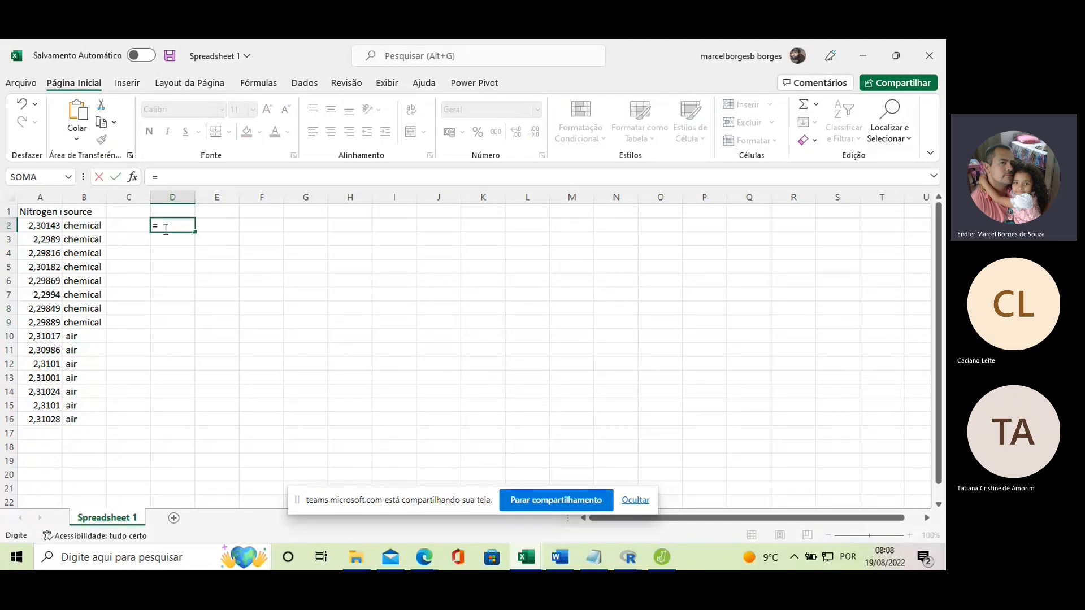
pyautogui.write('média(')
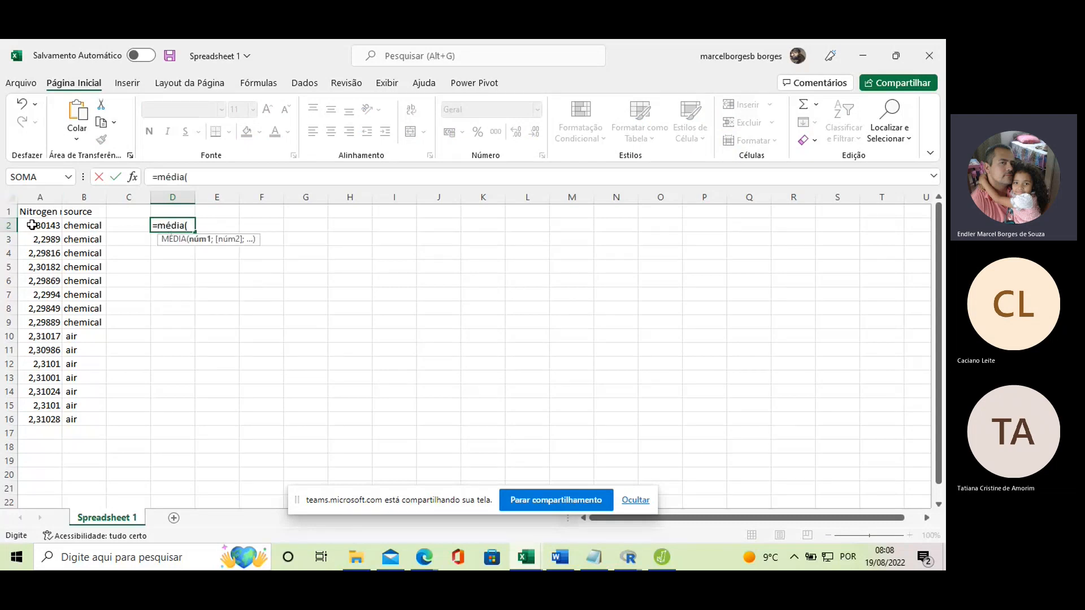
pyautogui.moveTo(34, 225); pyautogui.dragTo(21, 325)
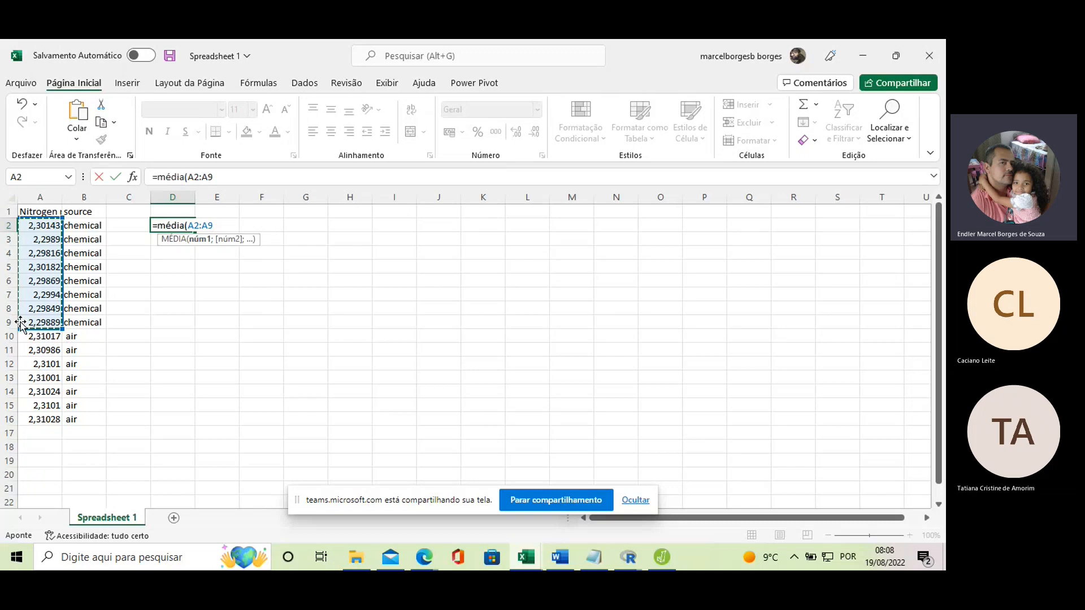
pyautogui.write('(')
pyautogui.press('BackSpace')
pyautogui.write(')')
pyautogui.press('Return')
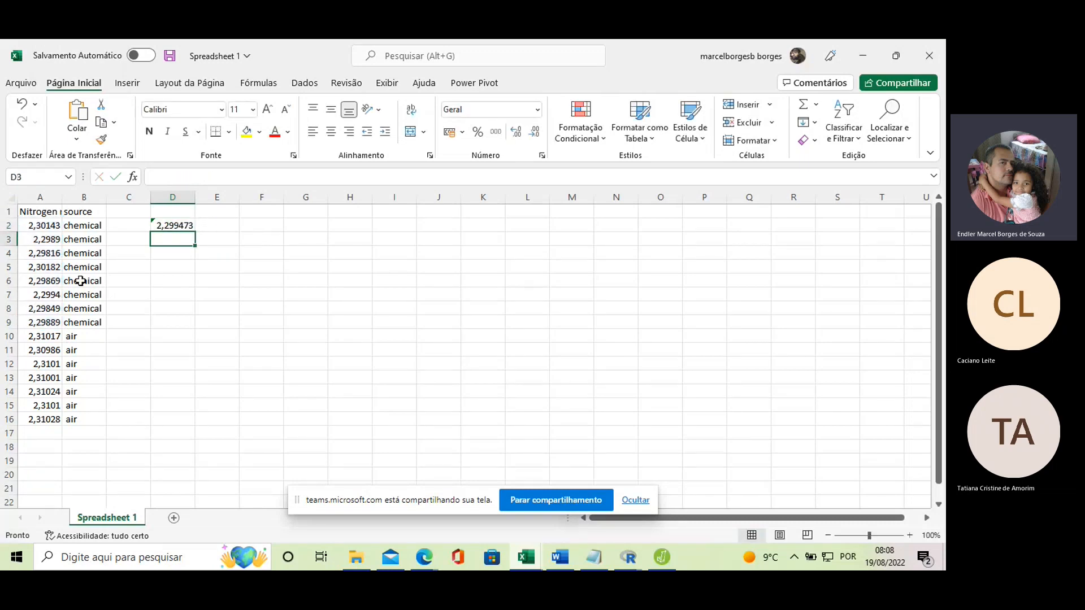
# - Calculate the mean nitrogen mass of the air samples in cell D3 with =média(A10:A16)
pyautogui.doubleClick(181, 240)
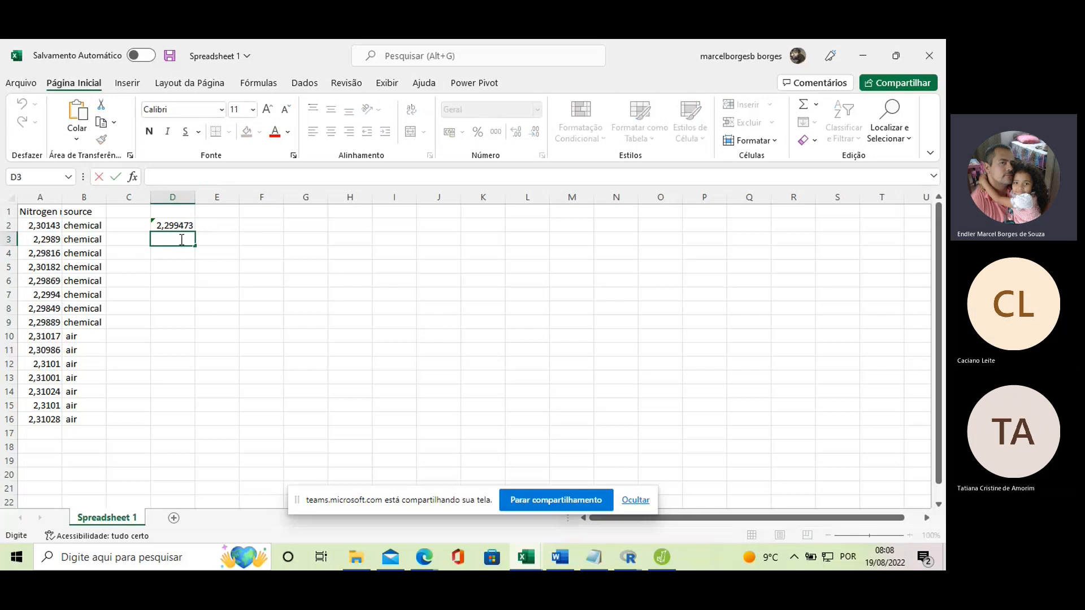
pyautogui.write('=mé')
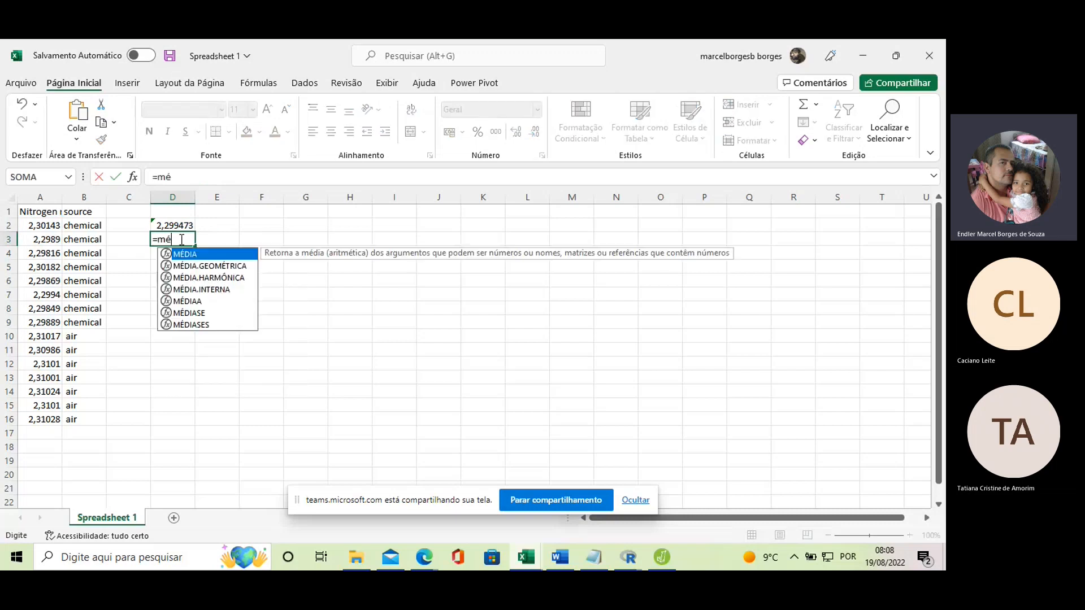
pyautogui.write('dia(')
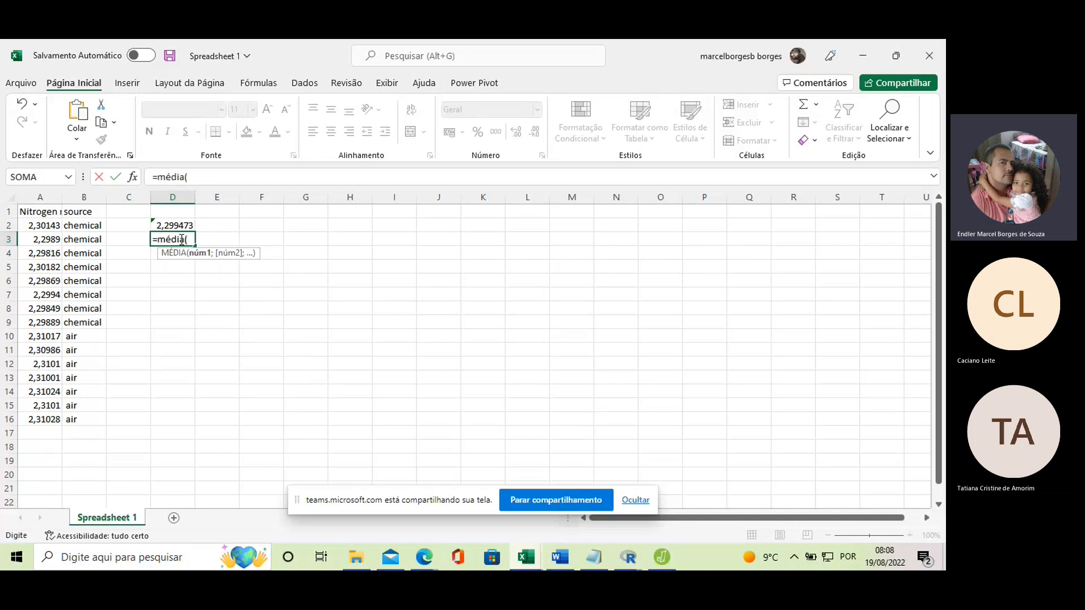
pyautogui.moveTo(50, 338); pyautogui.dragTo(37, 420)
pyautogui.write(')')
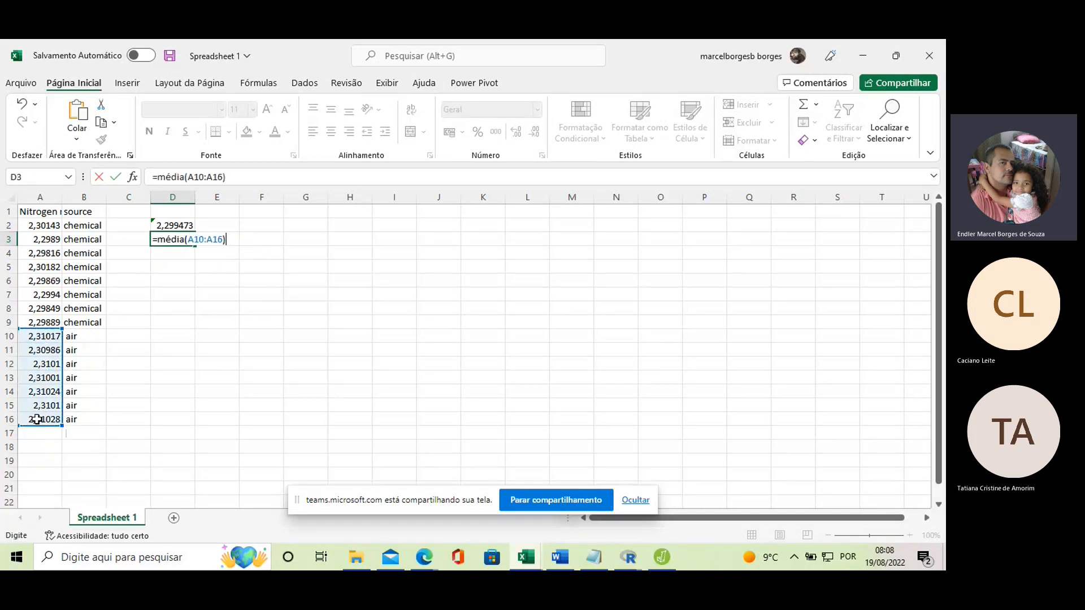
pyautogui.press('Return')
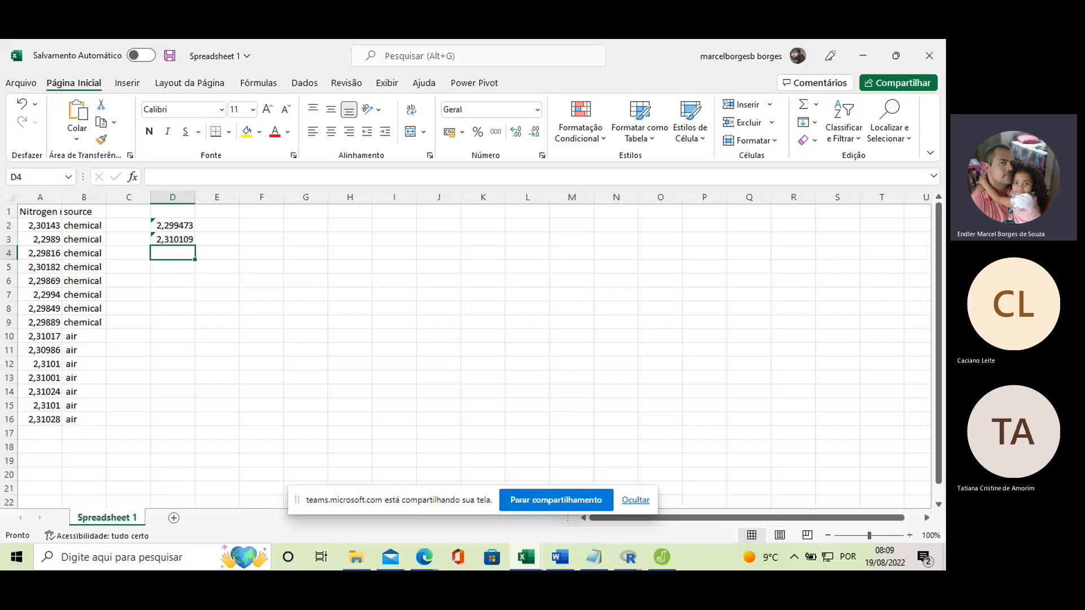
# - Switch to the JASP student guide PDF in Edge and look through it up to the explanation of mean, median and mode
pyautogui.click(153, 226)
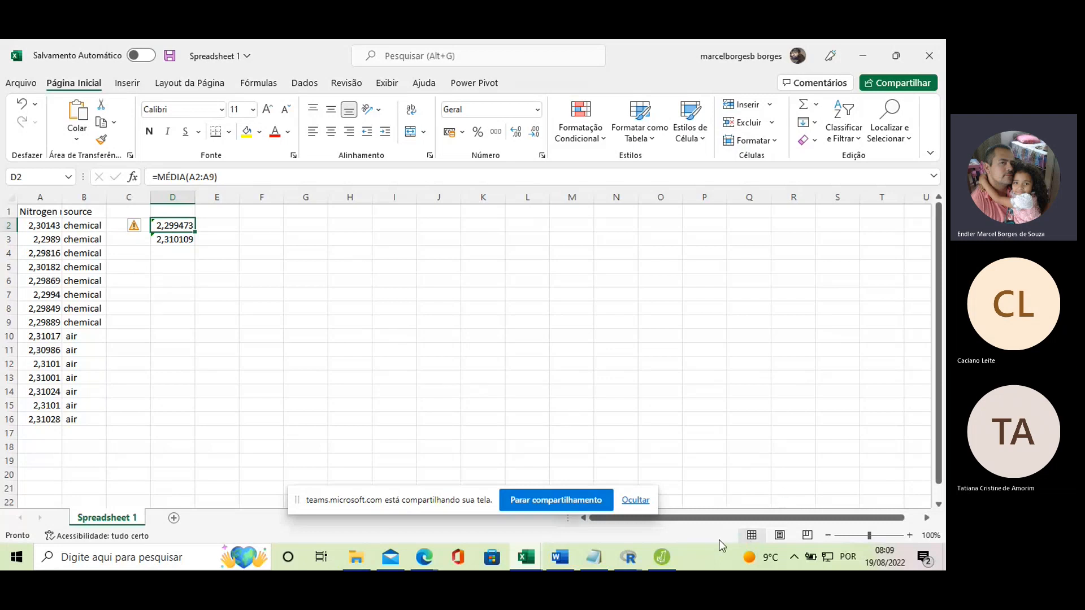
pyautogui.click(425, 558)
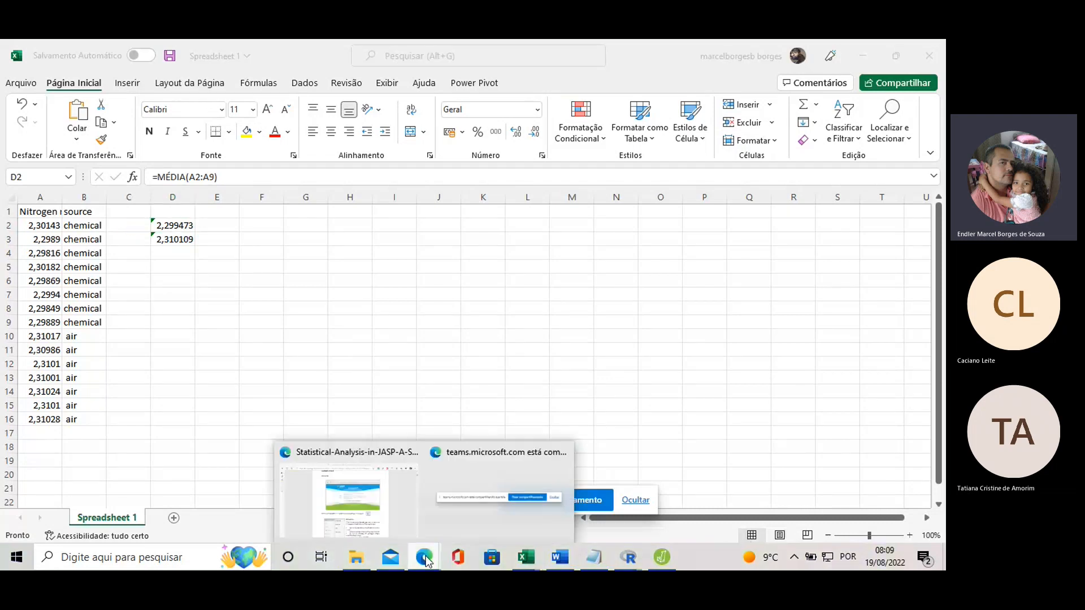
pyautogui.click(395, 491)
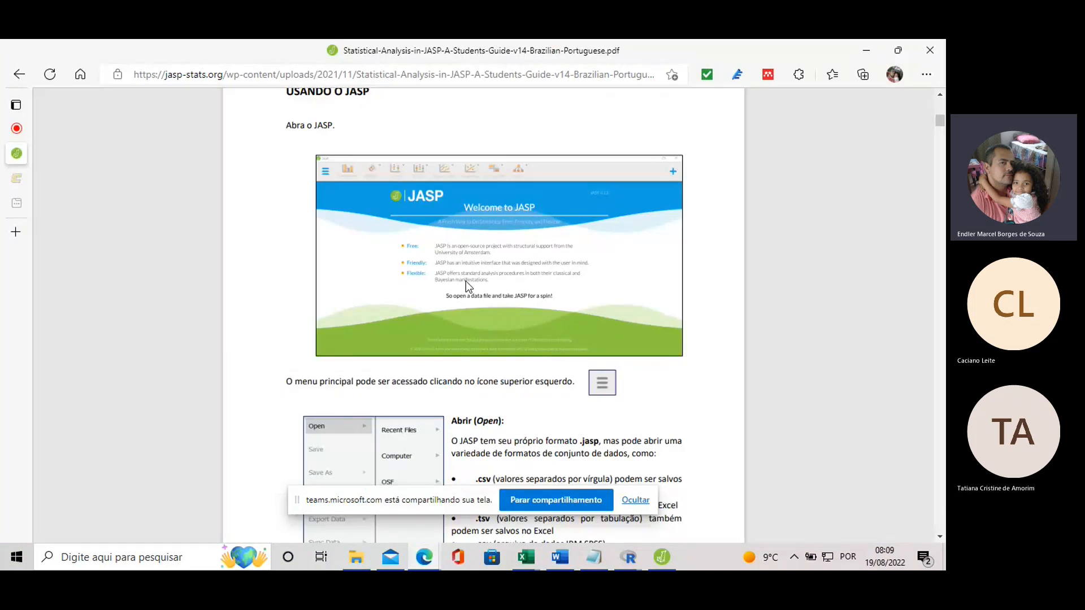
pyautogui.scroll(-1, 467, 281)
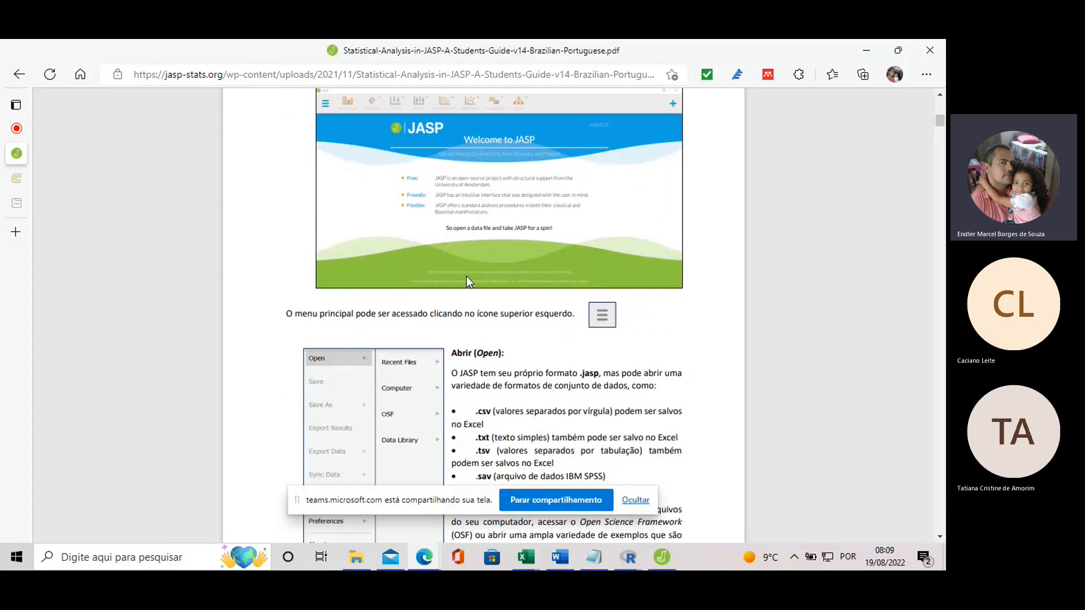
pyautogui.scroll(-15, 466, 276)
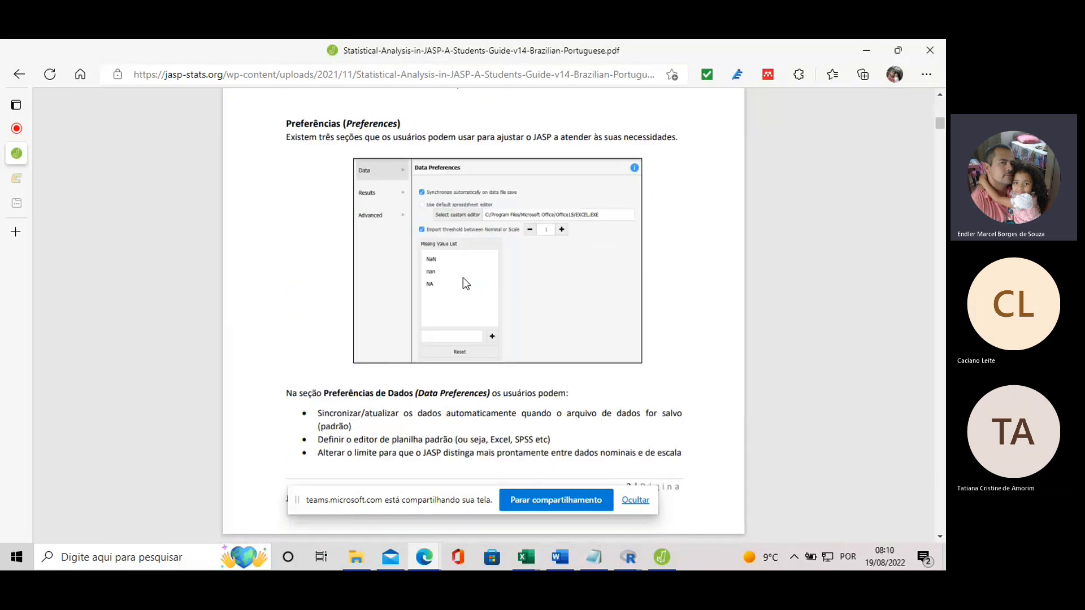
pyautogui.scroll(-20, 462, 284)
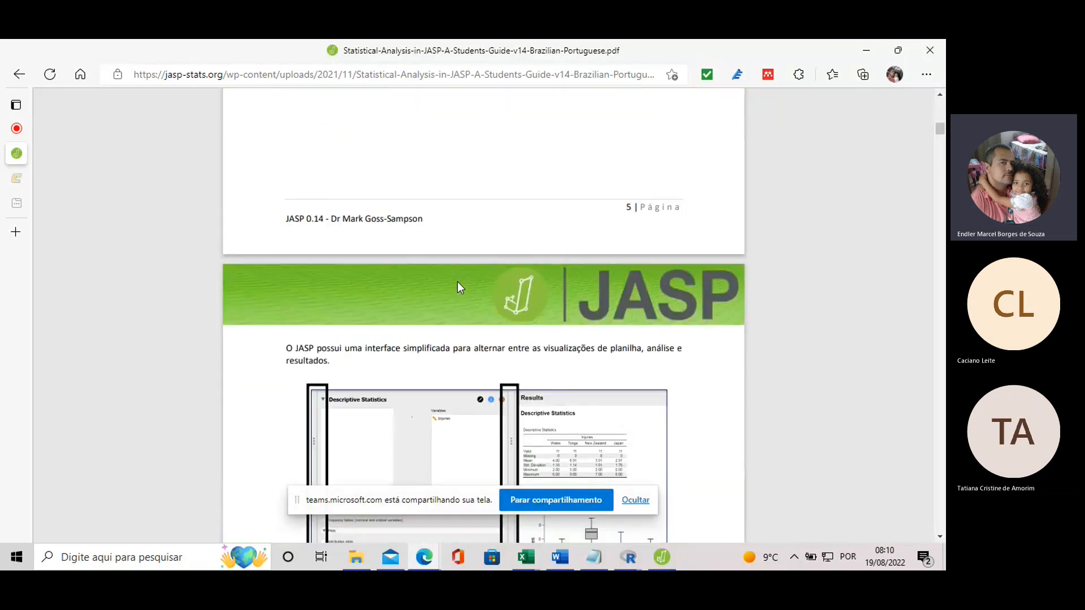
pyautogui.scroll(-4, 456, 282)
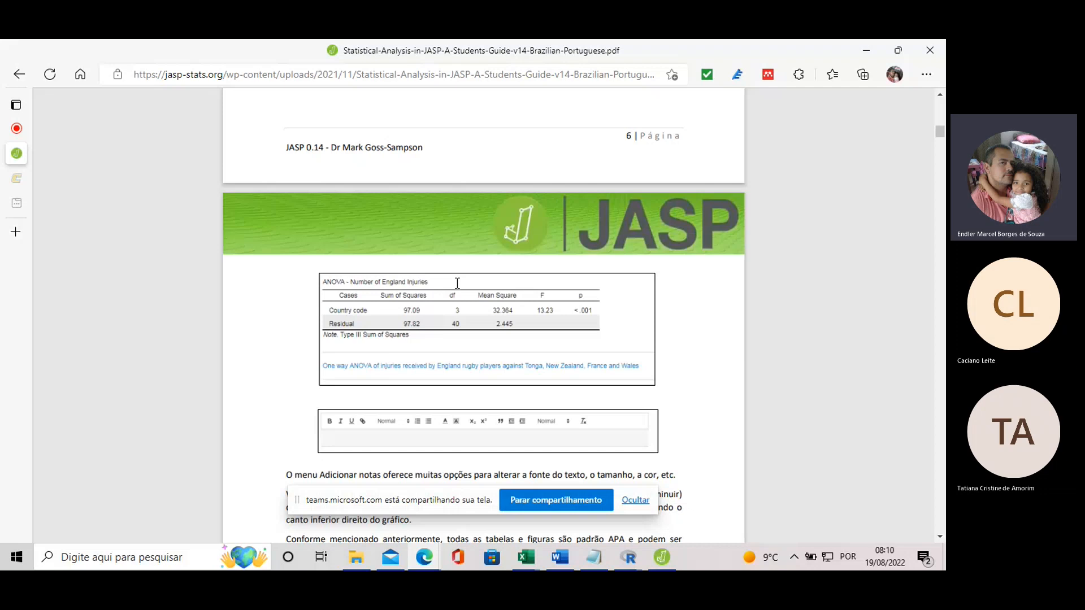
pyautogui.scroll(-15, 469, 261)
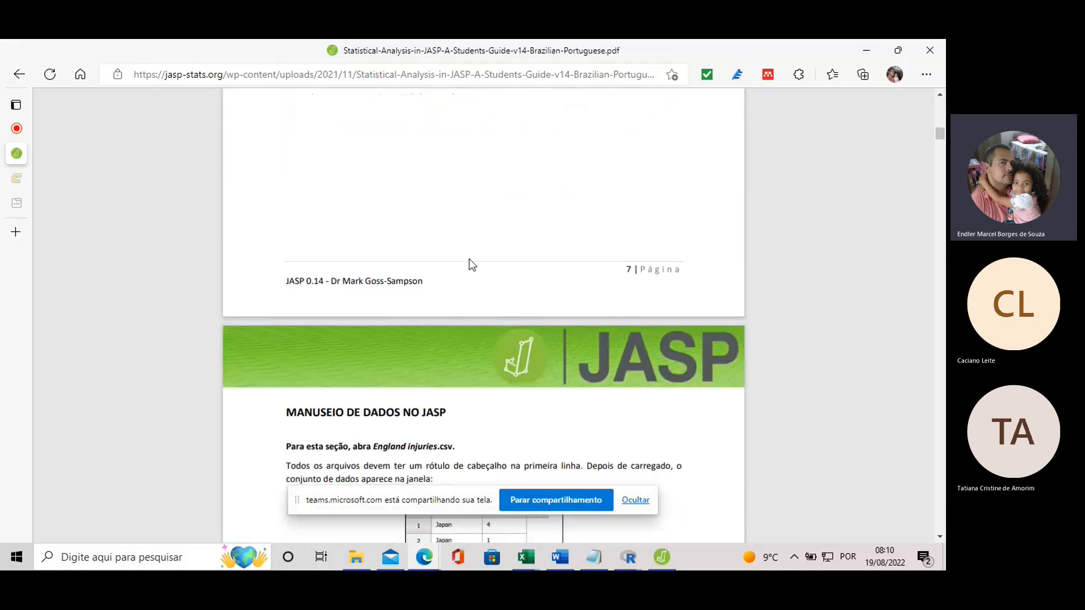
pyautogui.scroll(-15, 469, 259)
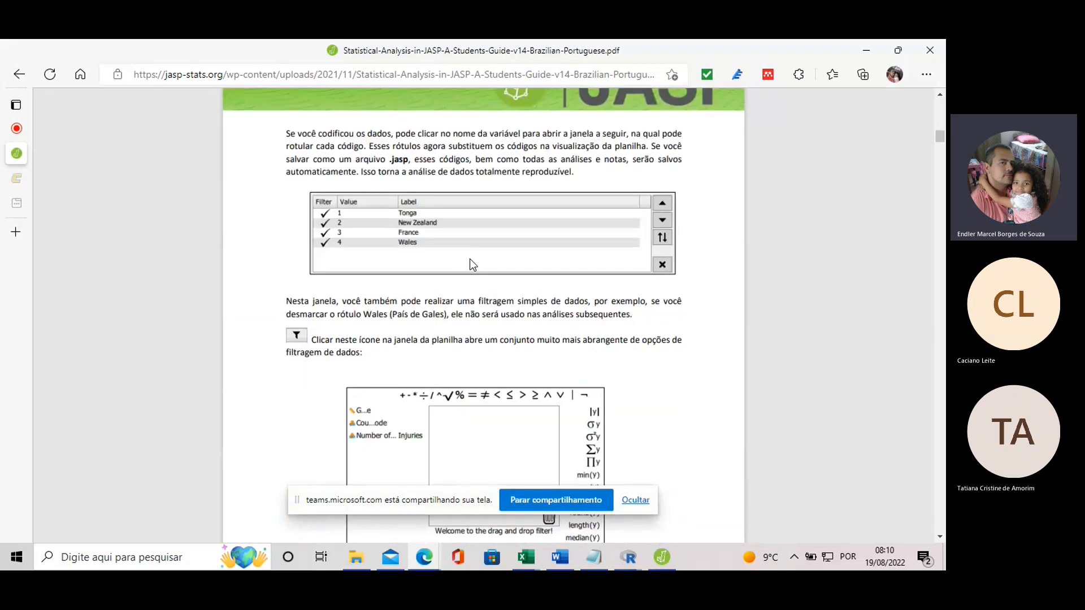
pyautogui.scroll(-20, 467, 264)
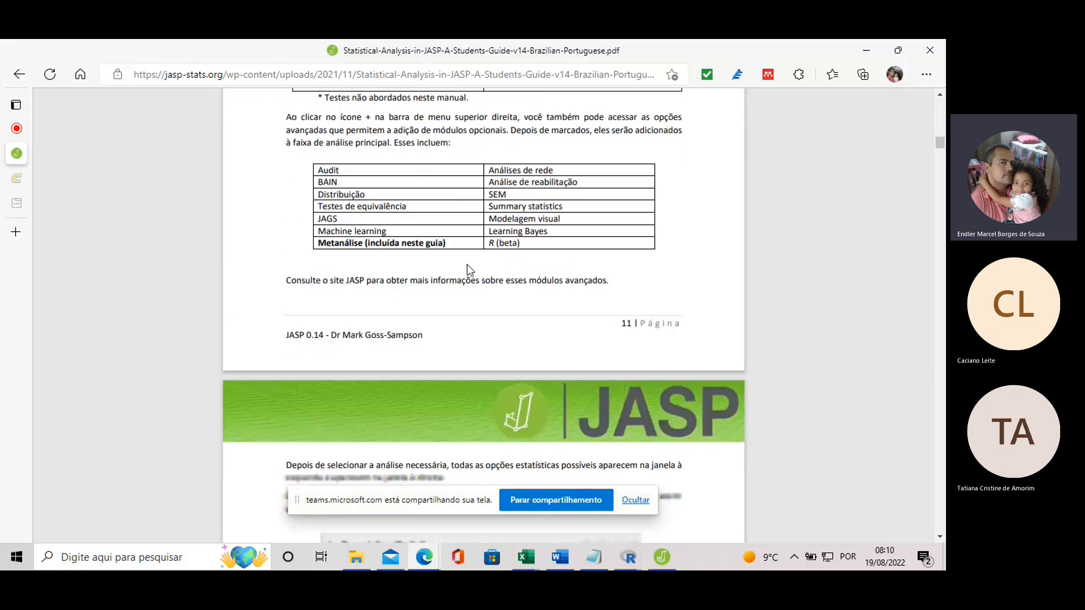
pyautogui.scroll(-15, 466, 265)
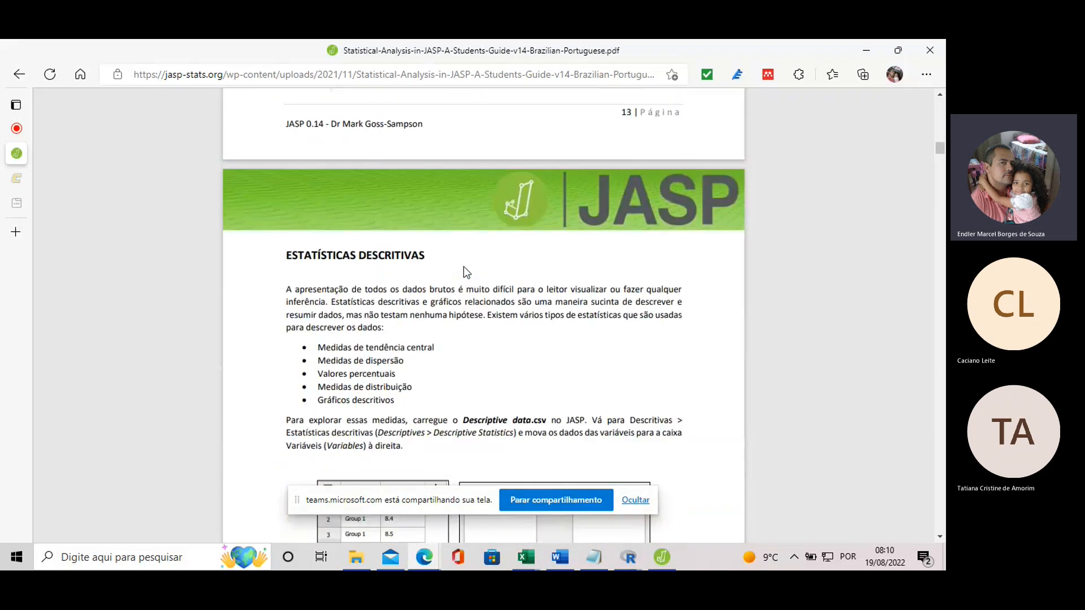
pyautogui.scroll(-20, 463, 272)
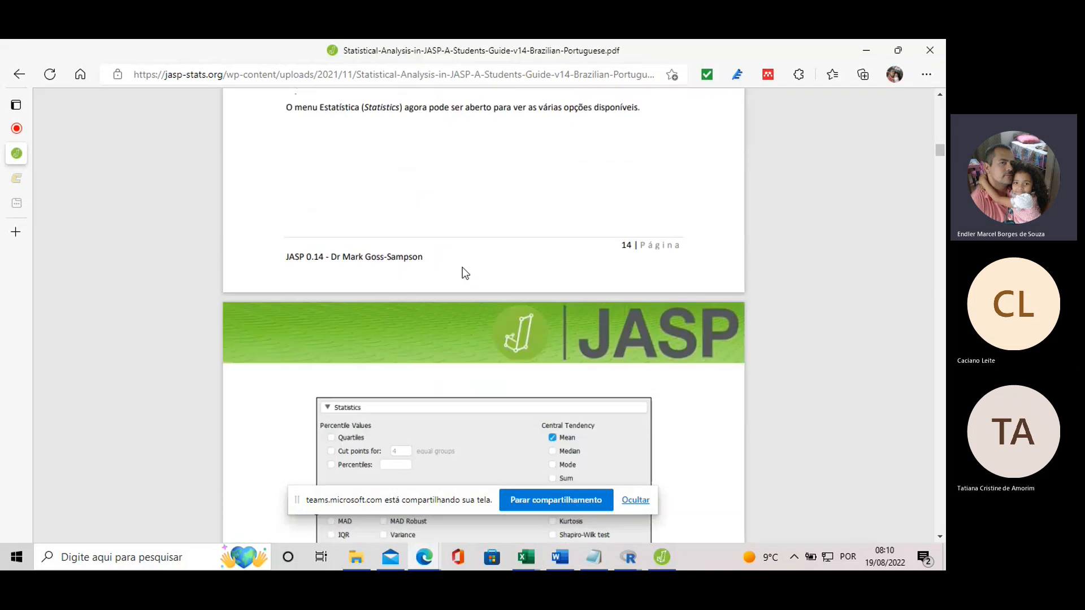
pyautogui.scroll(-6, 461, 270)
pyautogui.scroll(1, 459, 277)
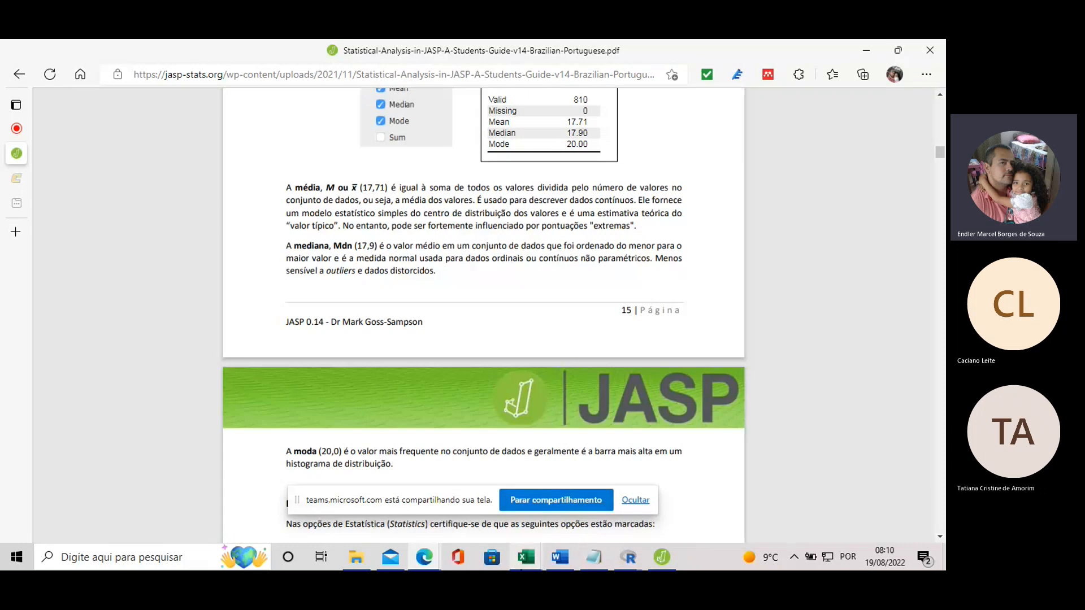
# - Switch back to the Excel workbook and calculate the standard deviation of the chemical samples A2:A9 in cell E2 with DESVPAD
pyautogui.click(529, 561)
pyautogui.click(840, 486)
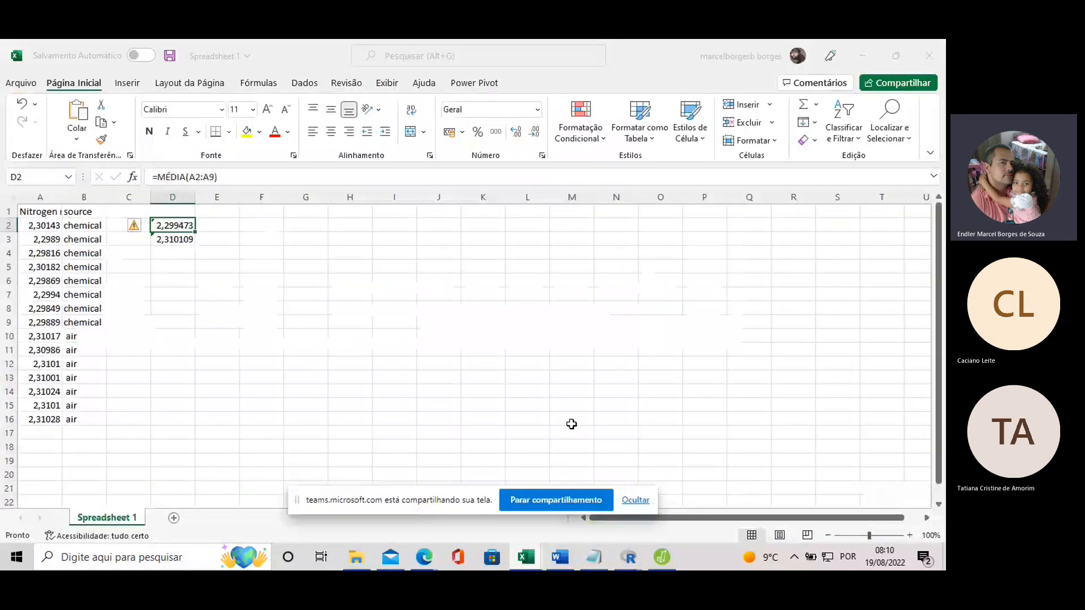
pyautogui.click(212, 284)
pyautogui.click(214, 226)
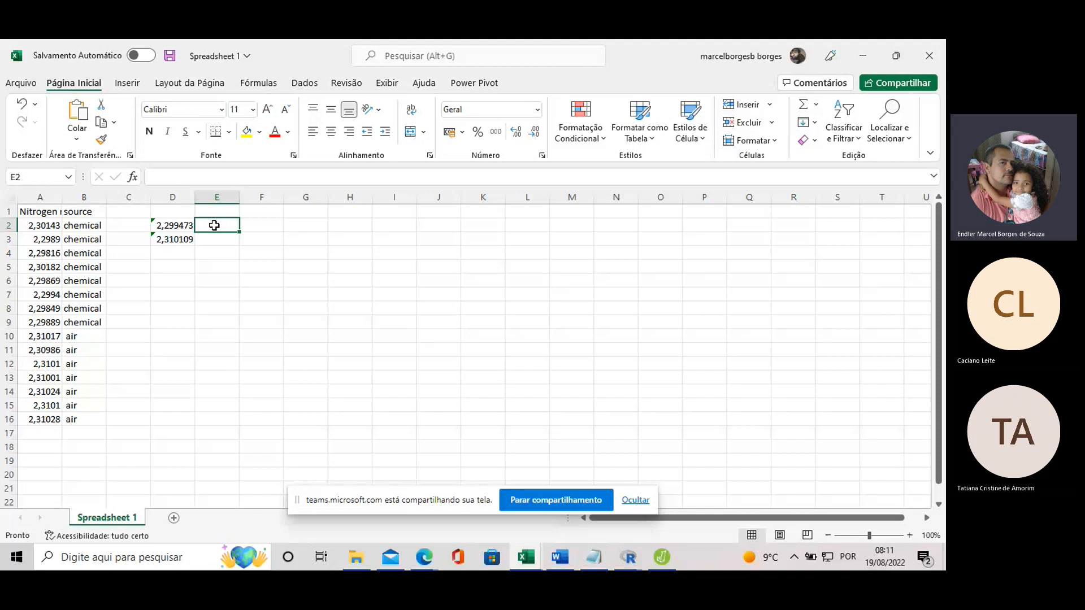
pyautogui.write('=des')
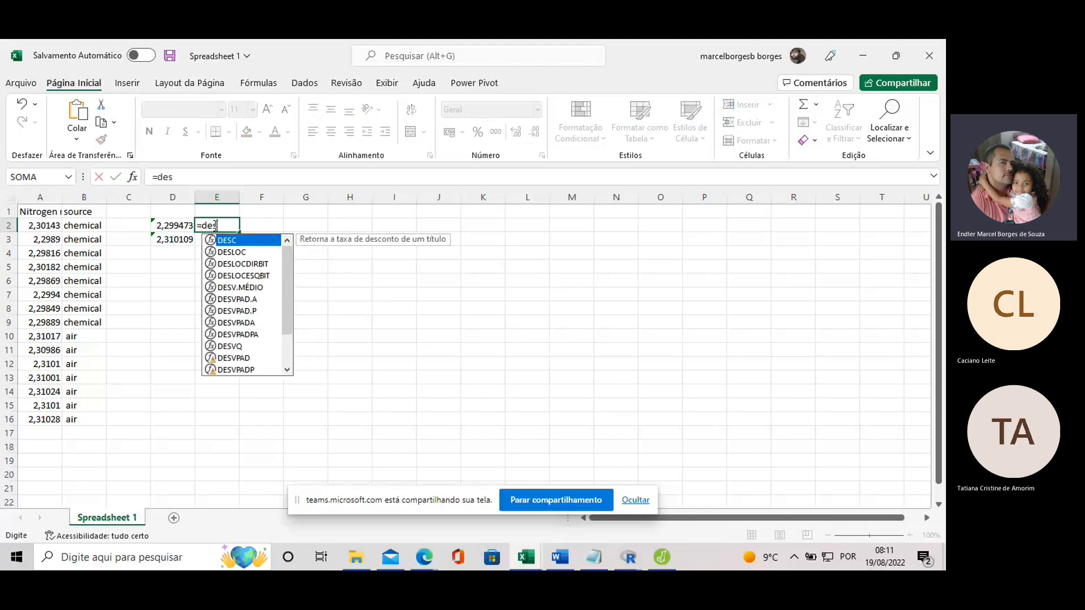
pyautogui.write('vpa')
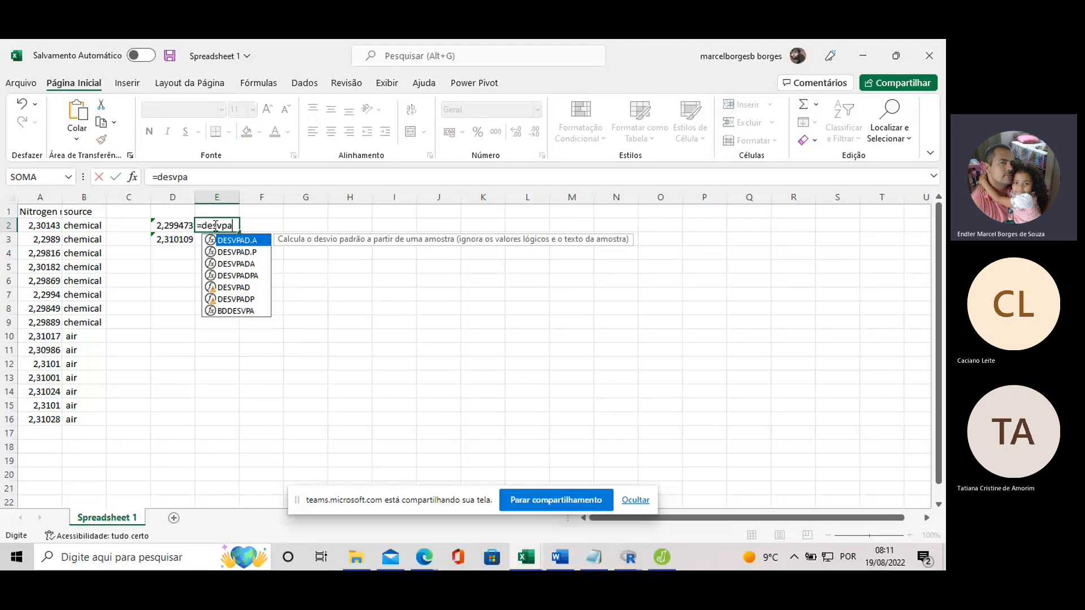
pyautogui.write('d(')
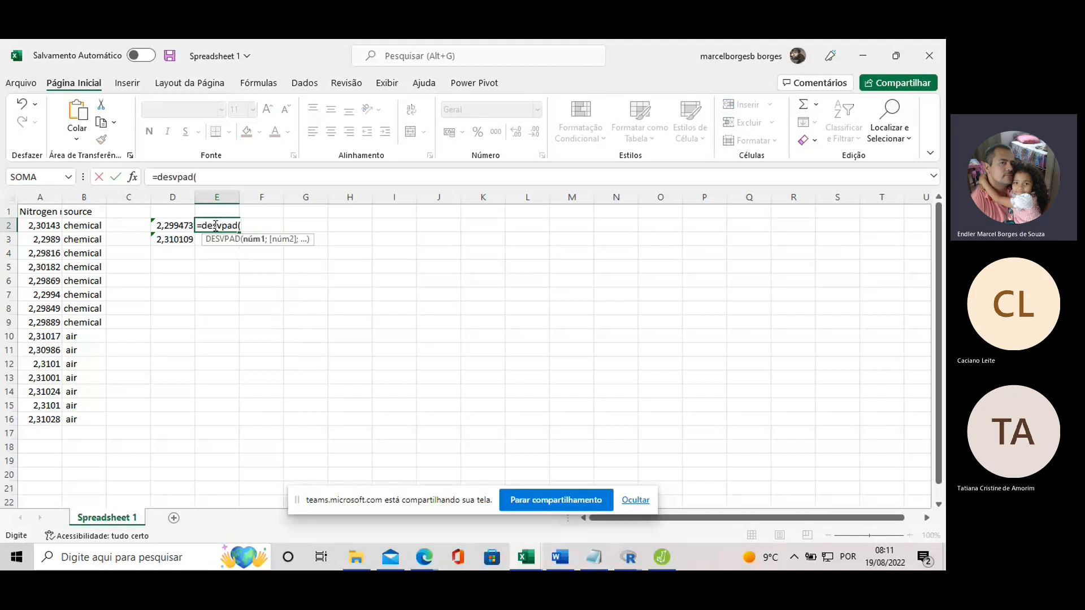
pyautogui.moveTo(56, 225); pyautogui.dragTo(50, 320)
pyautogui.press('Return')
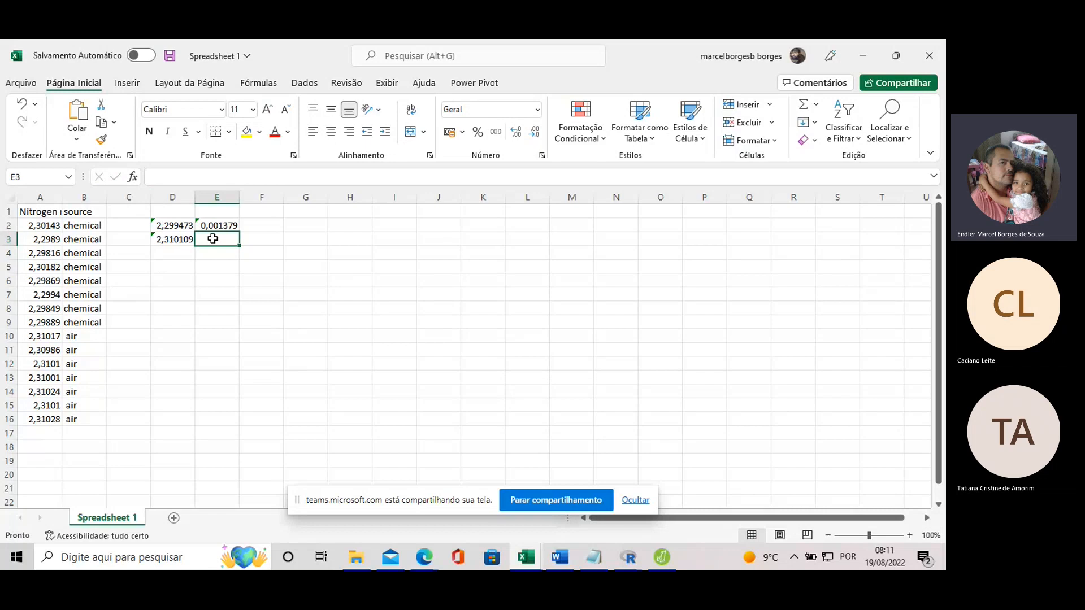
# - Calculate the standard deviation of the air samples A10:A16 in cell E3 with DESVPAD
pyautogui.doubleClick(213, 239)
pyautogui.write('=de')
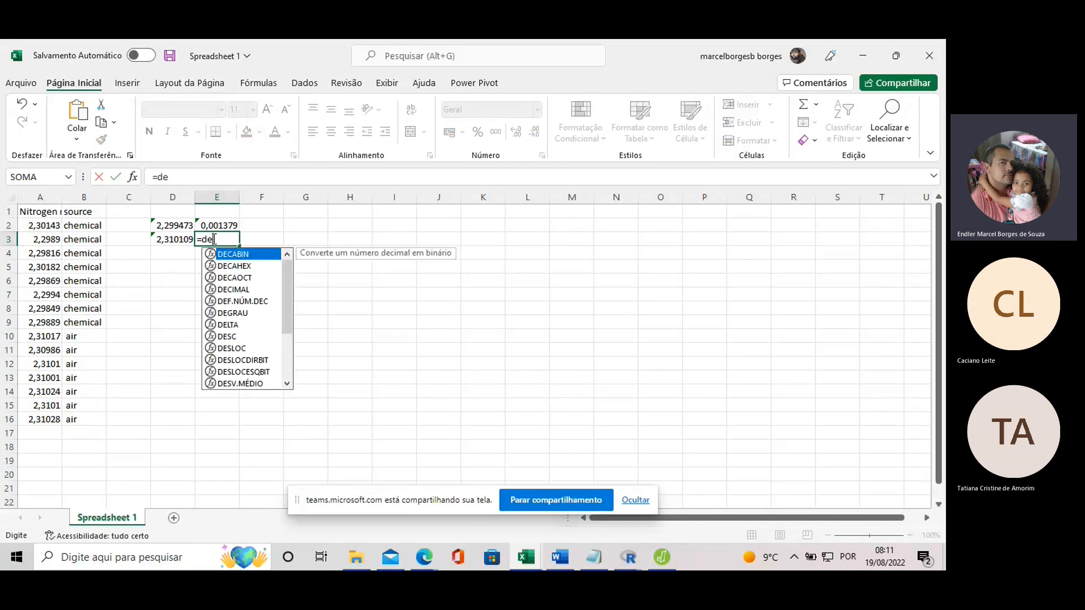
pyautogui.write('sc')
pyautogui.press('BackSpace')
pyautogui.press('BackSpace')
pyautogui.write('va')
pyautogui.press('BackSpace')
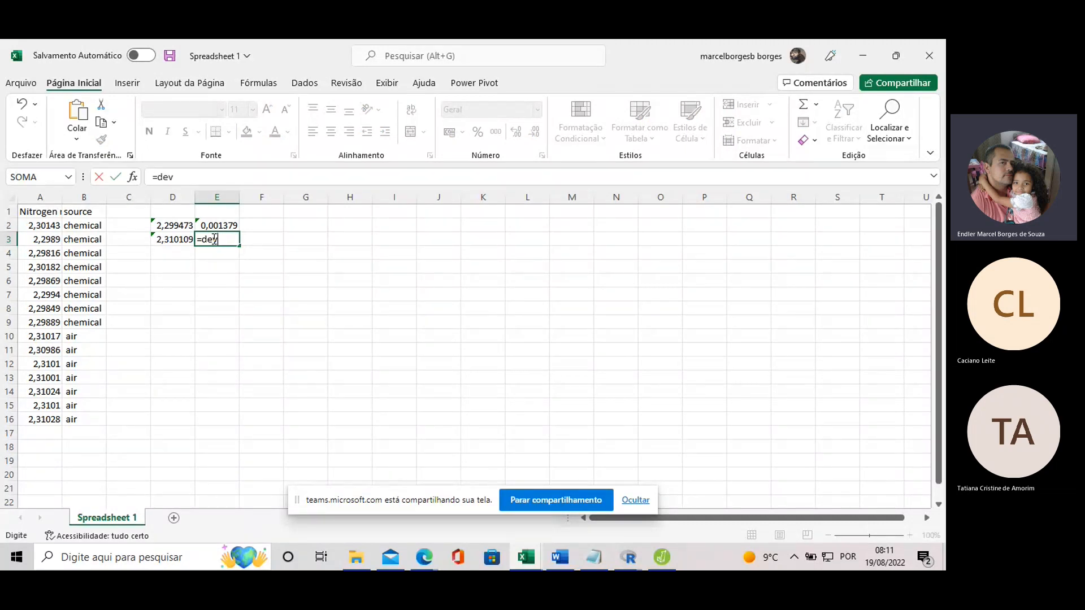
pyautogui.press('BackSpace')
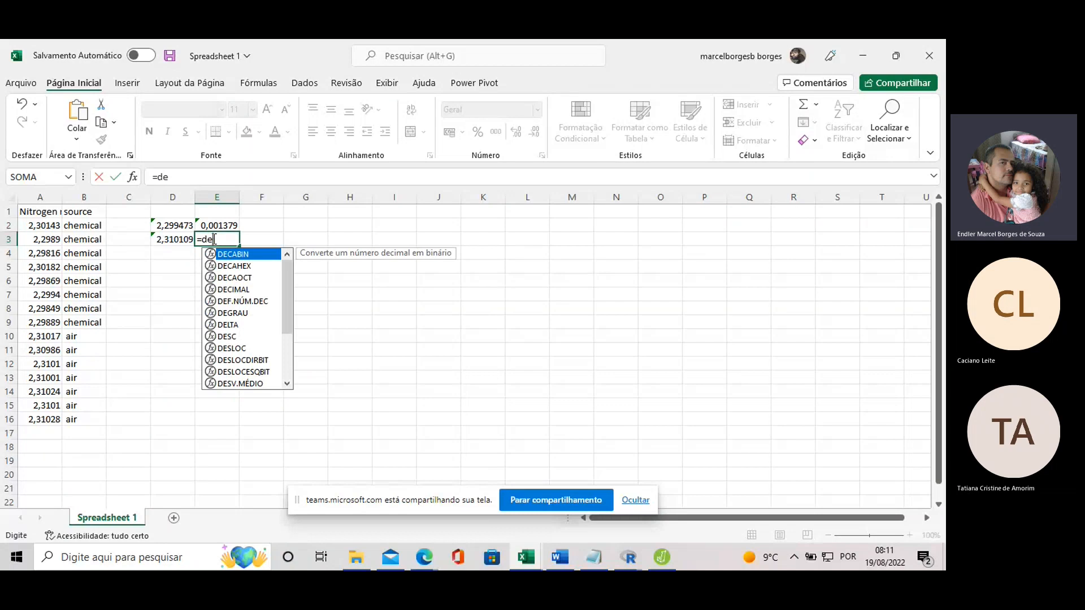
pyautogui.write('svpad(')
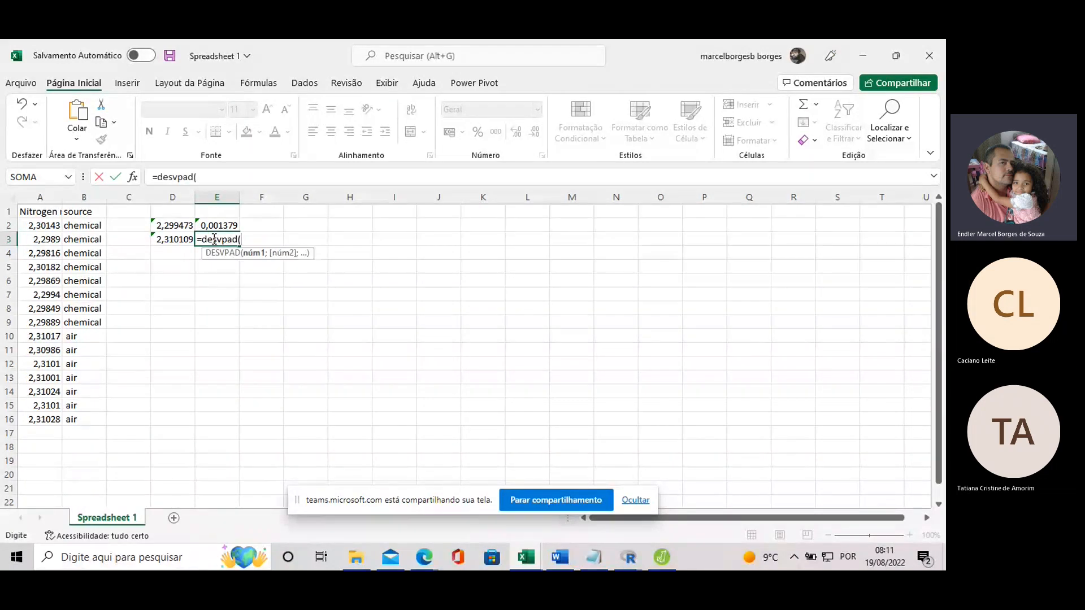
pyautogui.moveTo(52, 338); pyautogui.dragTo(28, 418)
pyautogui.press('Return')
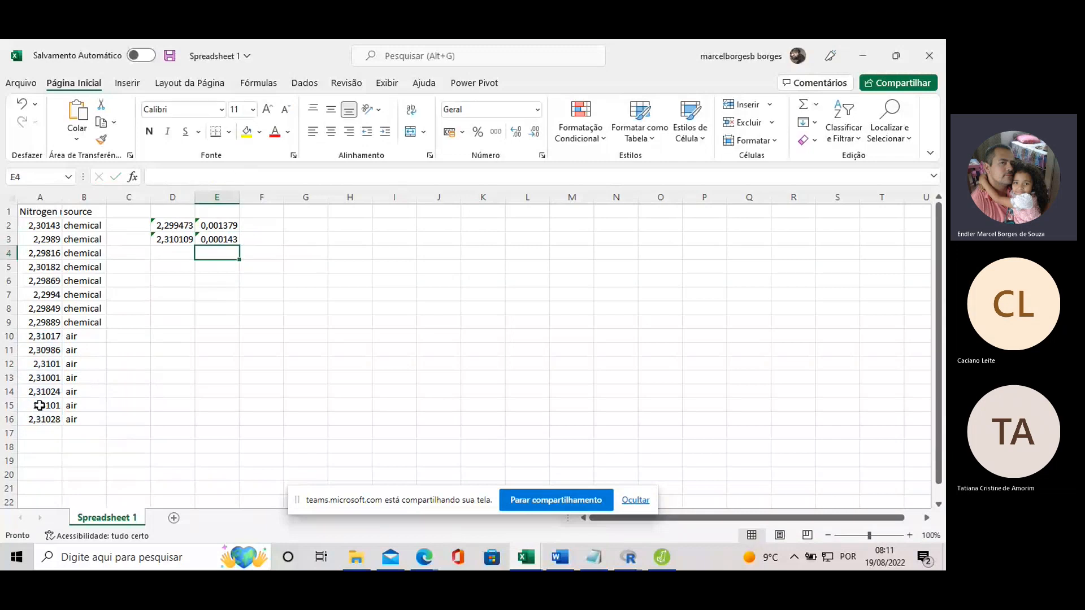
# - Label the mean column "m" in D1 and the standard deviation column "s" in E1
pyautogui.click(165, 208)
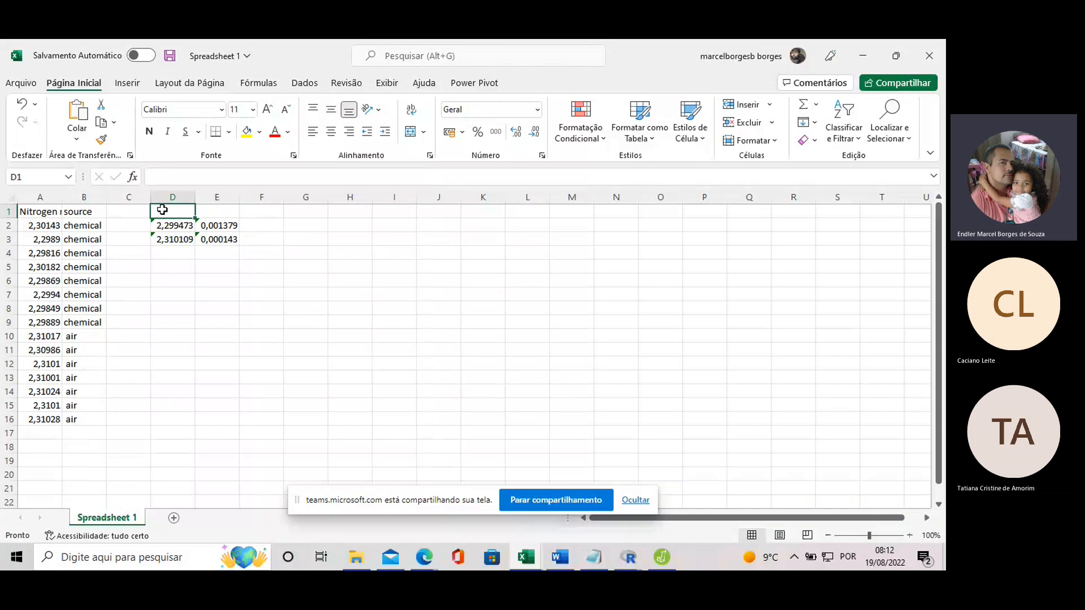
pyautogui.write('m')
pyautogui.click(218, 209)
pyautogui.write('s')
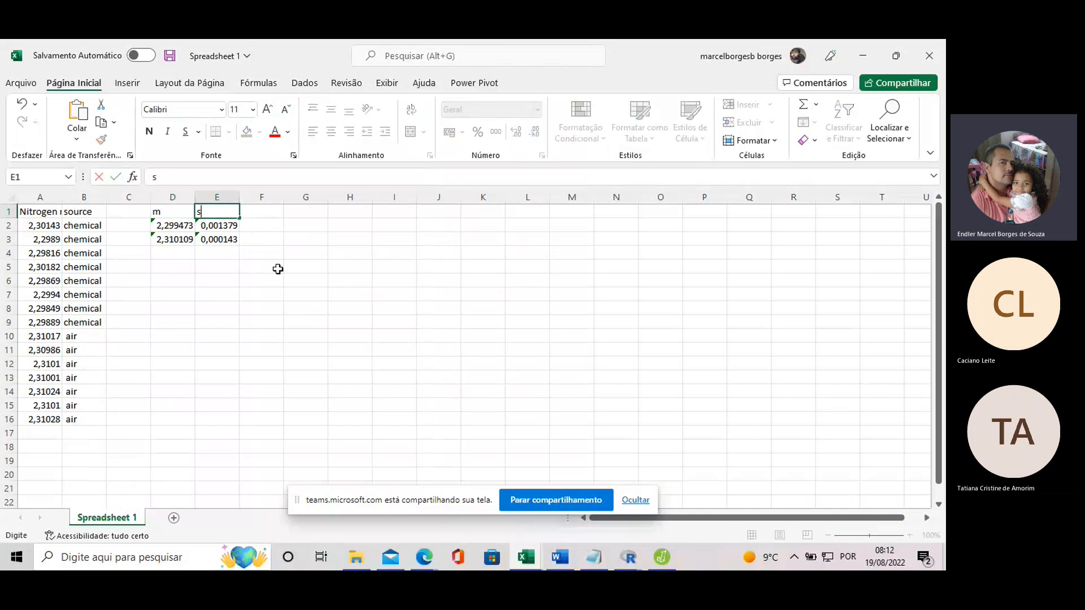
pyautogui.click(276, 269)
# - Add the heading "CV (RSD)" in cell F1 for the coefficient of variation
pyautogui.click(255, 217)
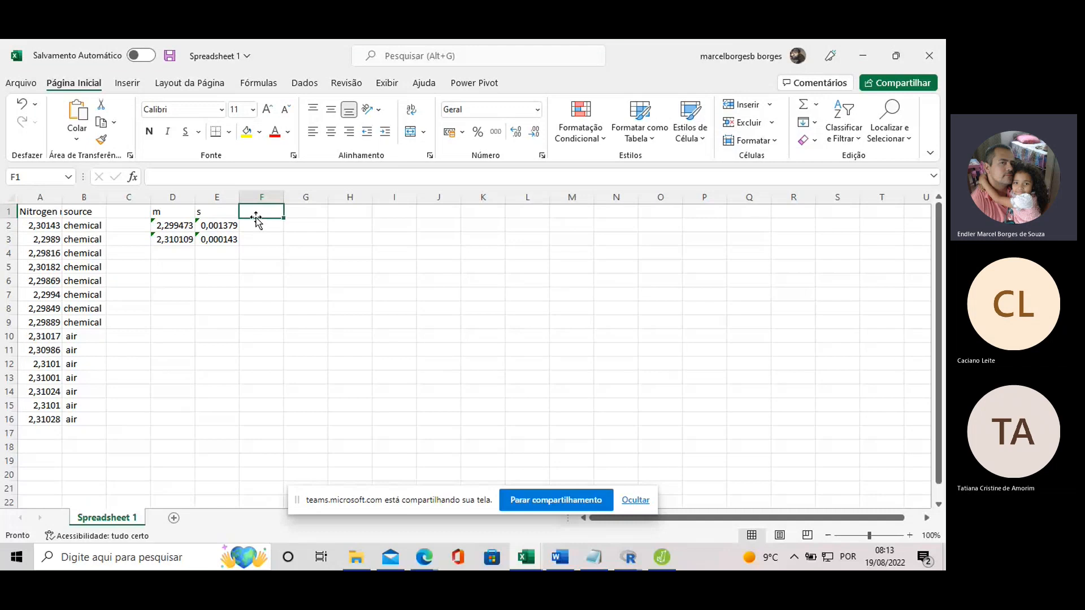
pyautogui.write('CV')
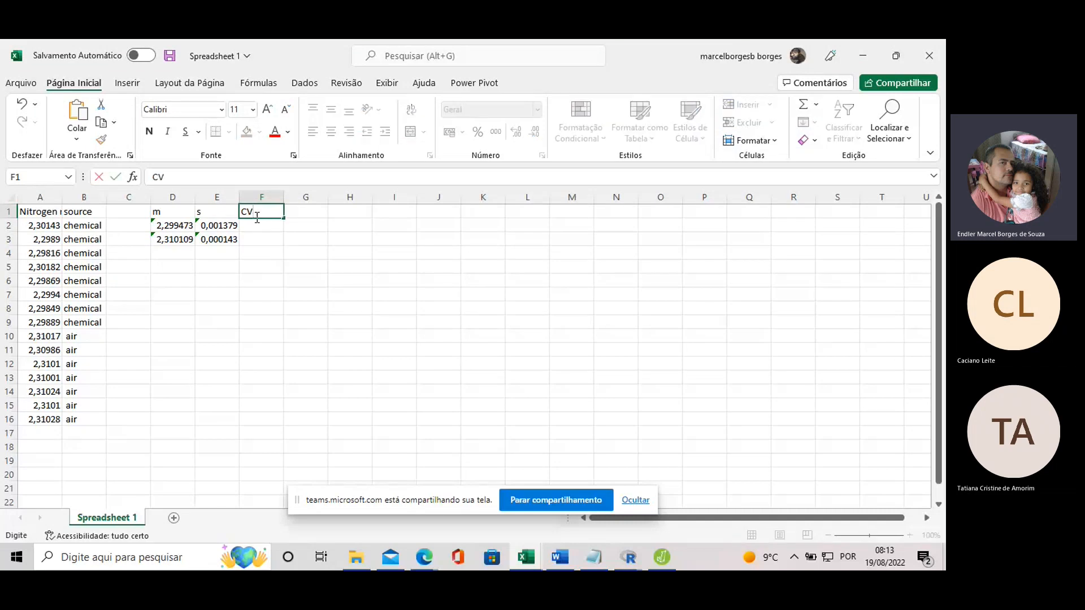
pyautogui.write(' (RSD)')
pyautogui.click(364, 273)
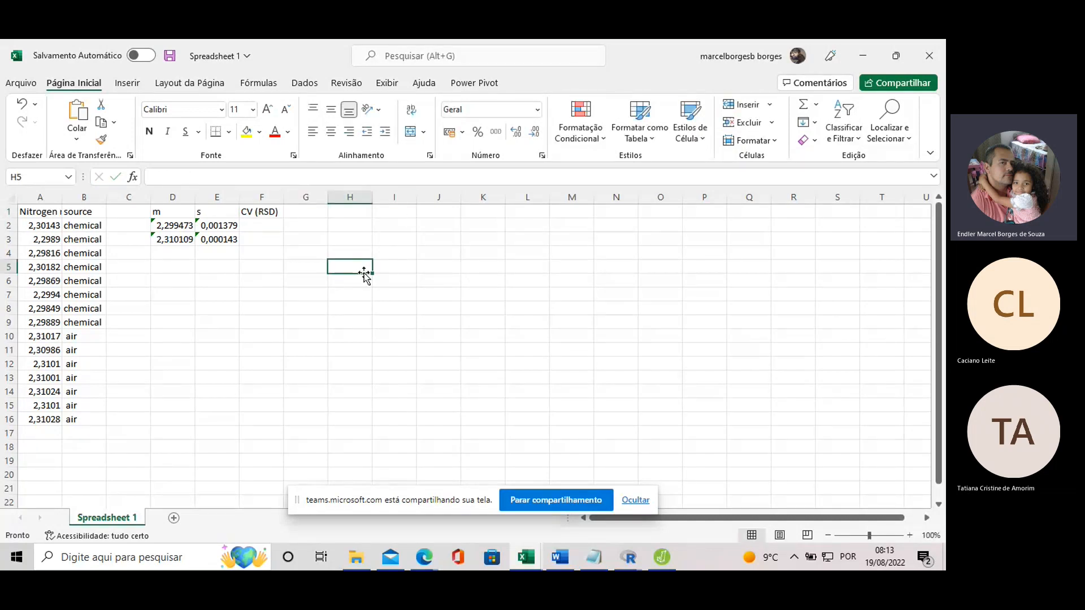
# - Try to calculate the chemical samples' coefficient of variation in F2 with =D2*100/E2
pyautogui.click(258, 225)
pyautogui.write('=')
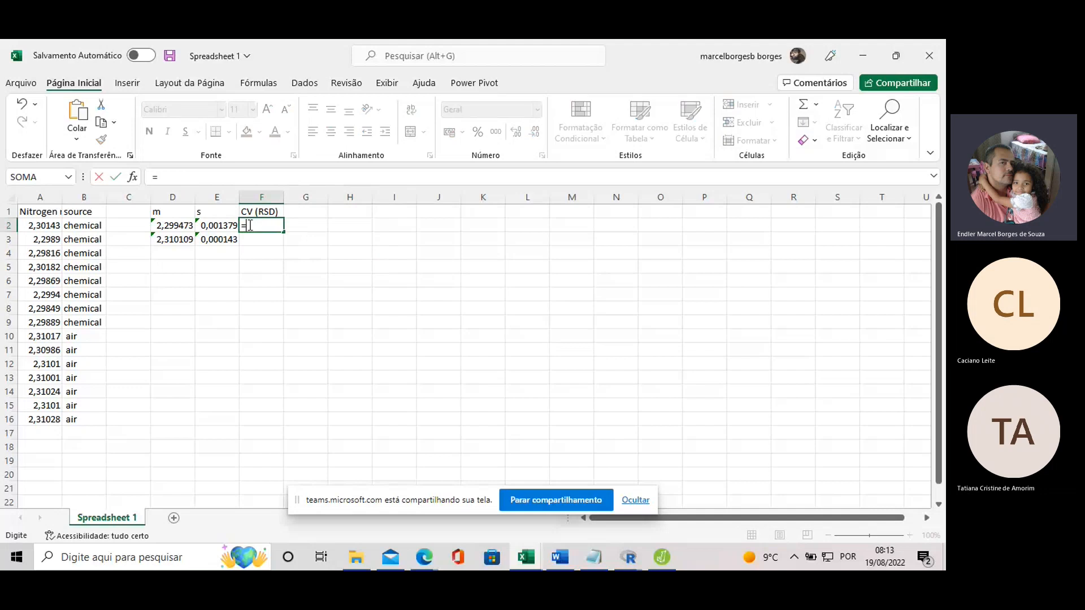
pyautogui.click(181, 229)
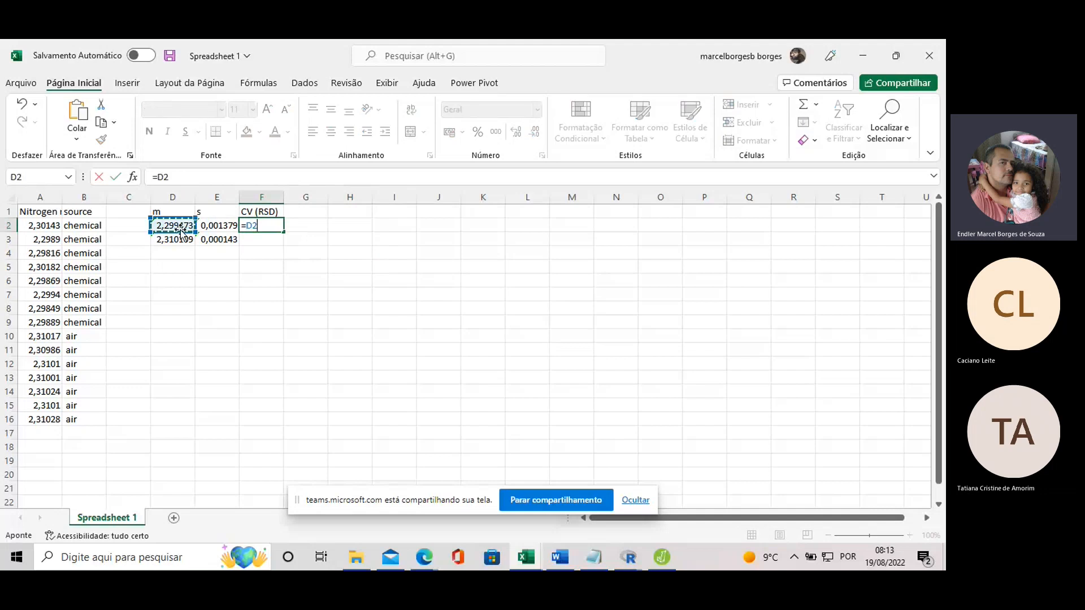
pyautogui.write('/')
pyautogui.click(219, 228)
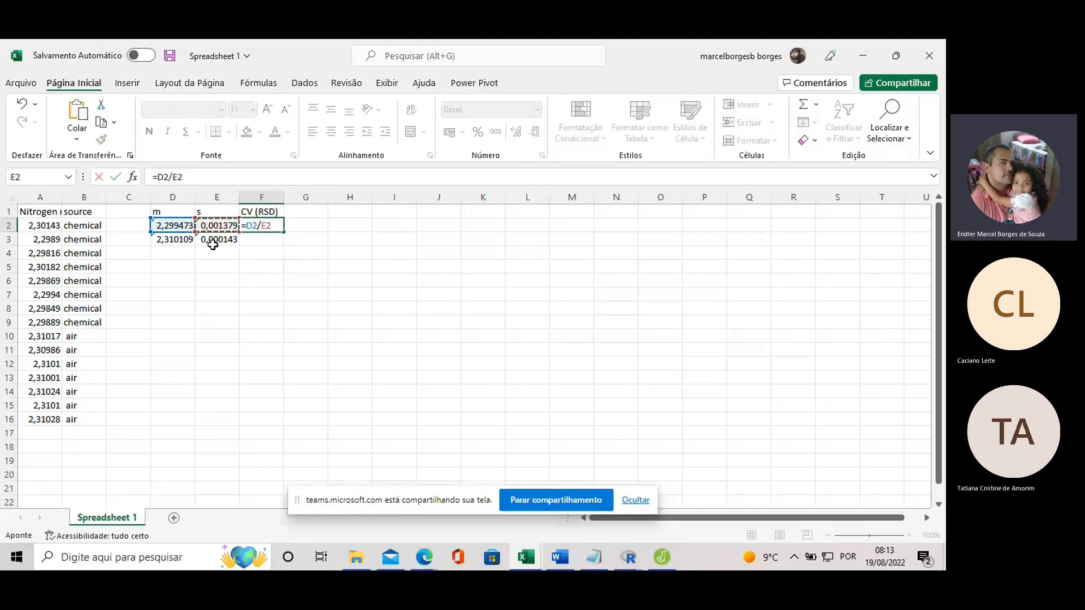
pyautogui.press('Return')
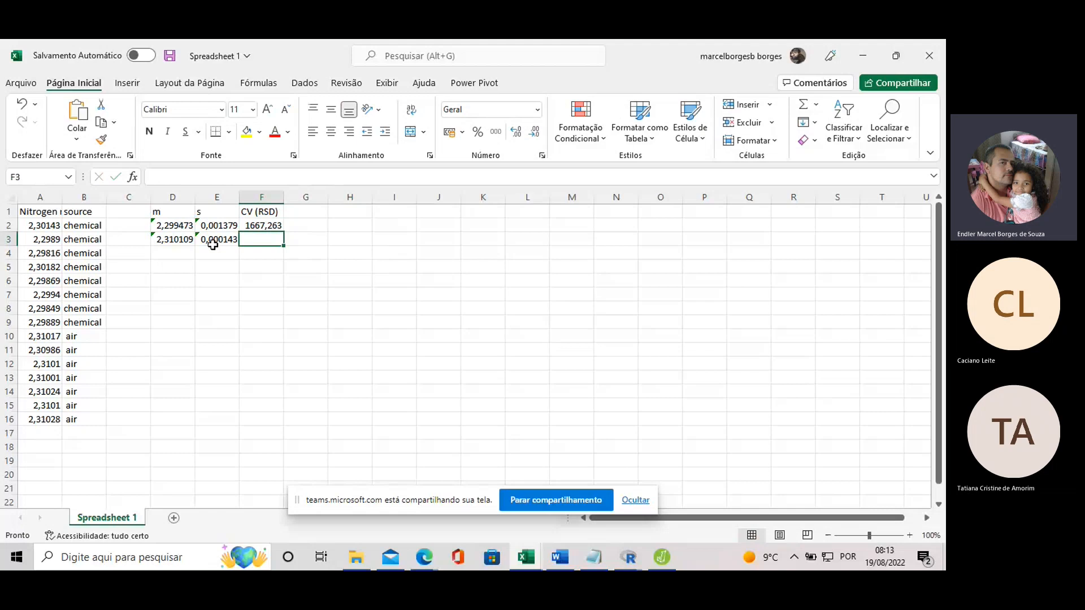
pyautogui.doubleClick(256, 227)
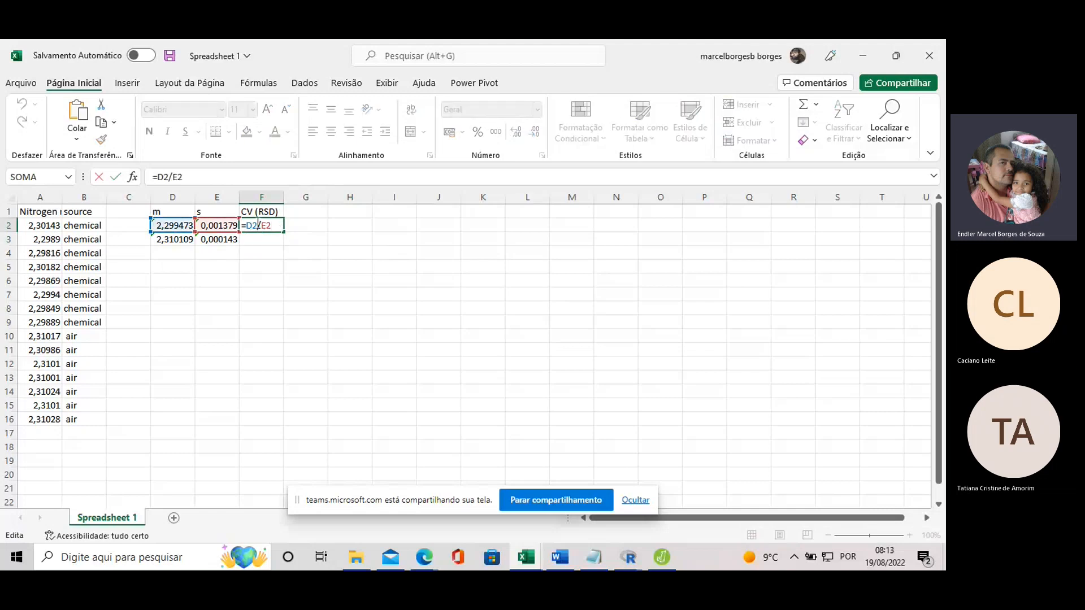
pyautogui.write('*100')
pyautogui.press('Return')
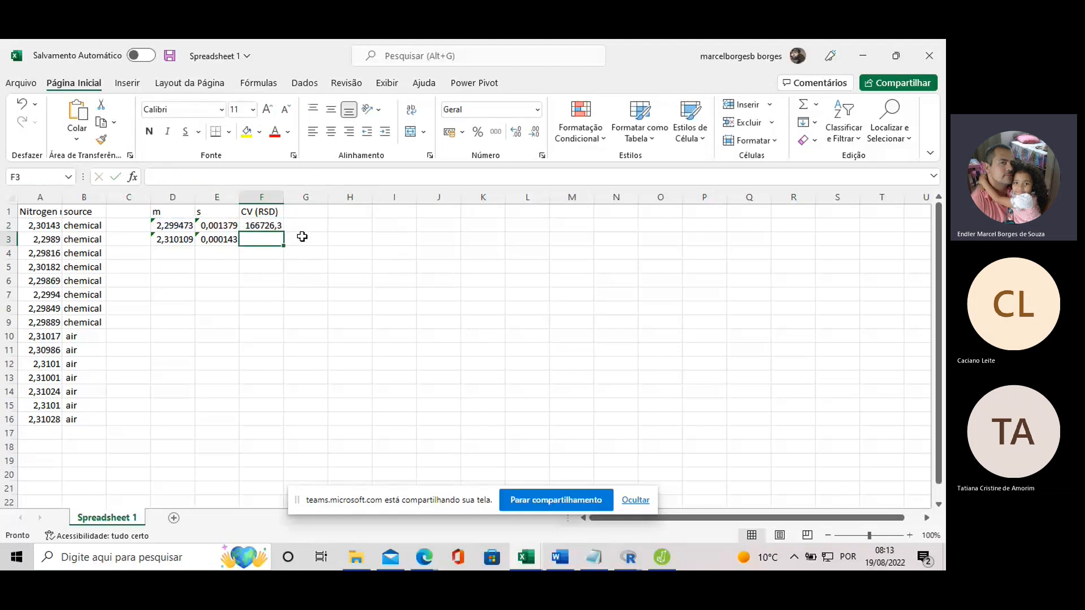
# - Replace the formula in F2 with =E2*100/D2 and fill it down to F3 for the air samples
pyautogui.click(256, 225)
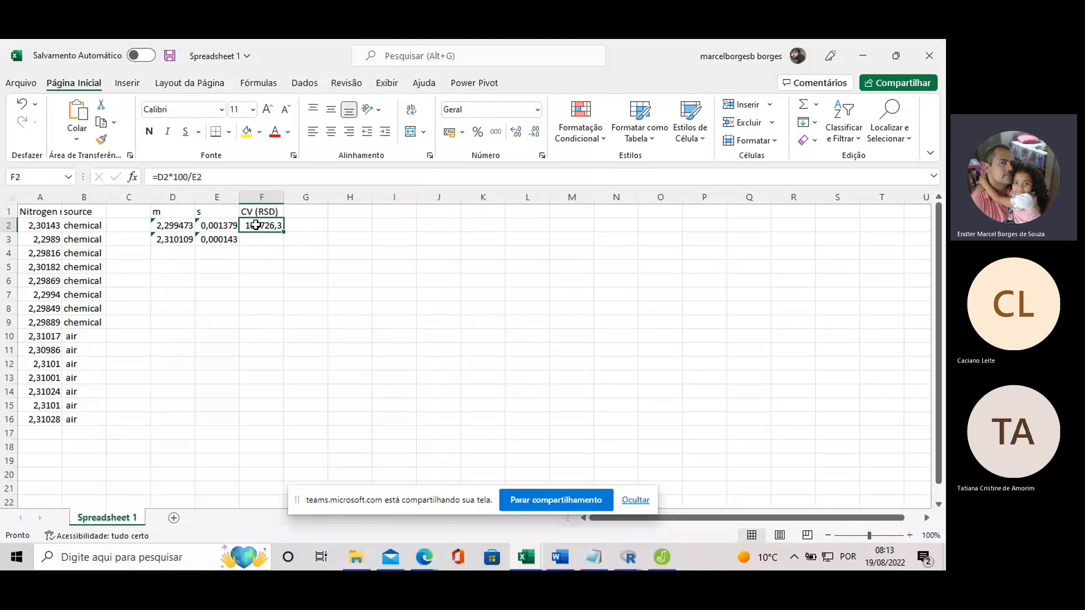
pyautogui.press('Delete')
pyautogui.write('=')
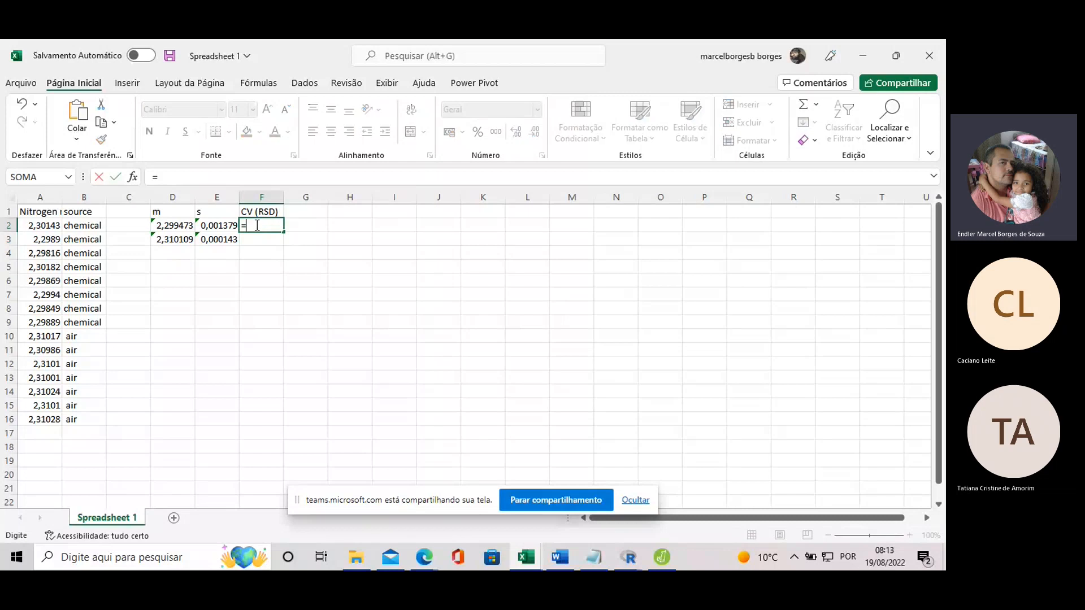
pyautogui.click(210, 226)
pyautogui.write('*100/')
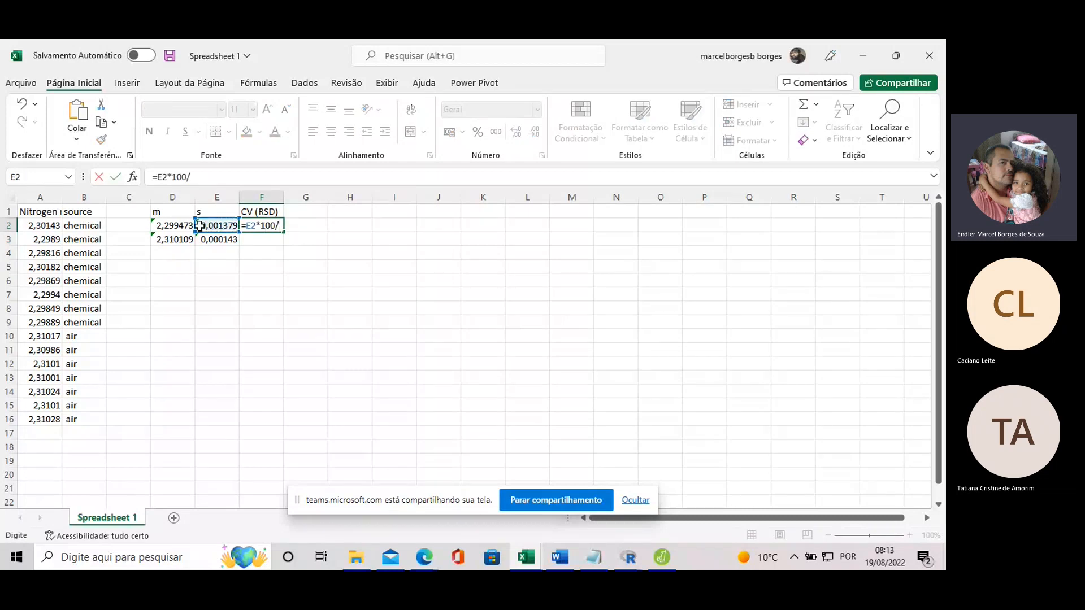
pyautogui.click(183, 226)
pyautogui.press('Return')
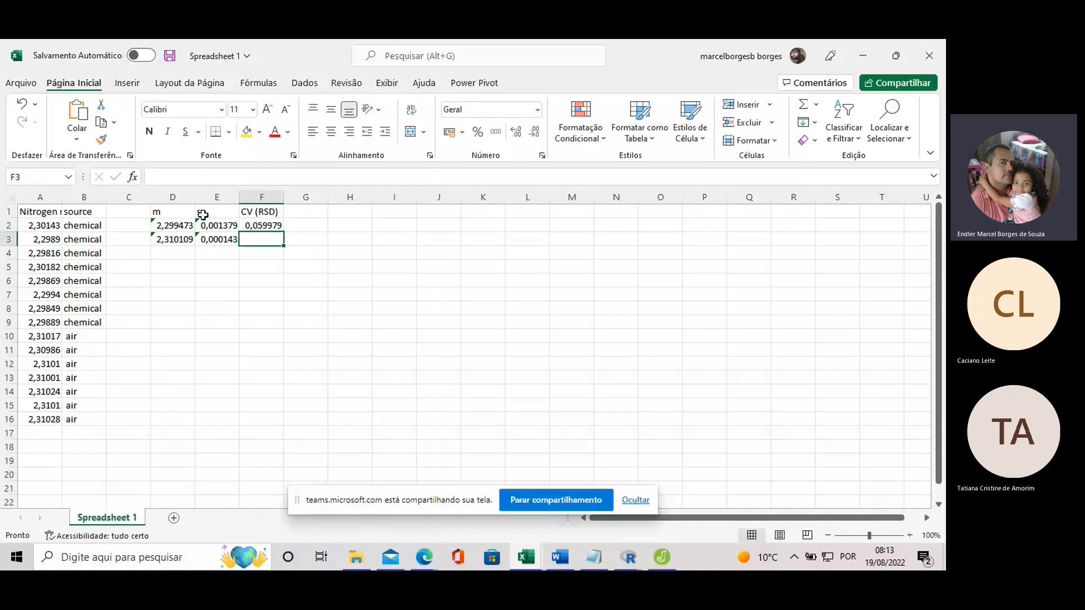
pyautogui.click(275, 225)
pyautogui.doubleClick(283, 232)
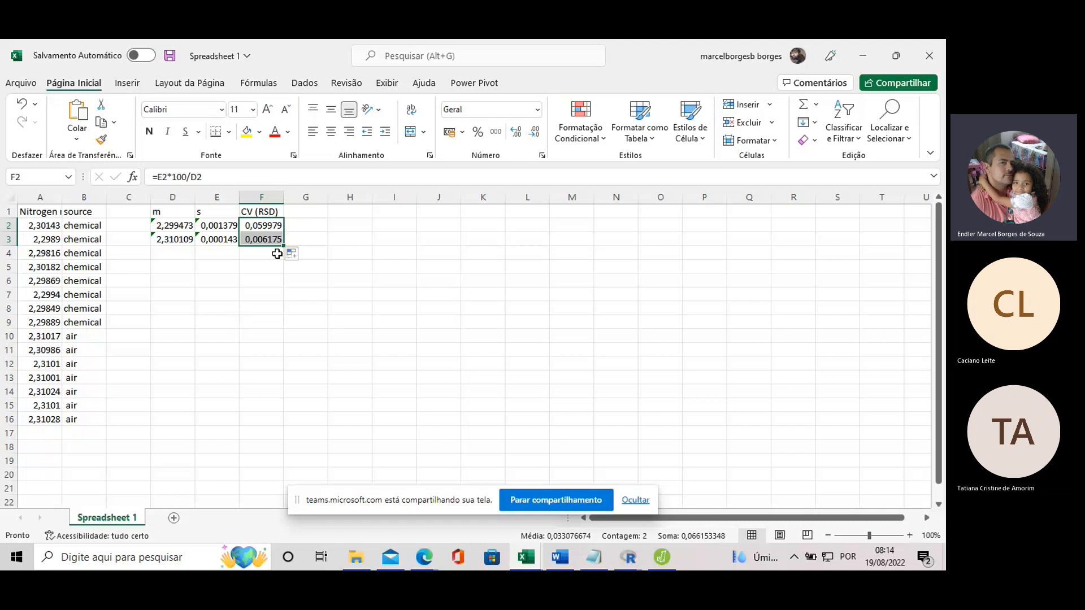
# - Look for the Análise de Dados command among the data tools
pyautogui.click(305, 84)
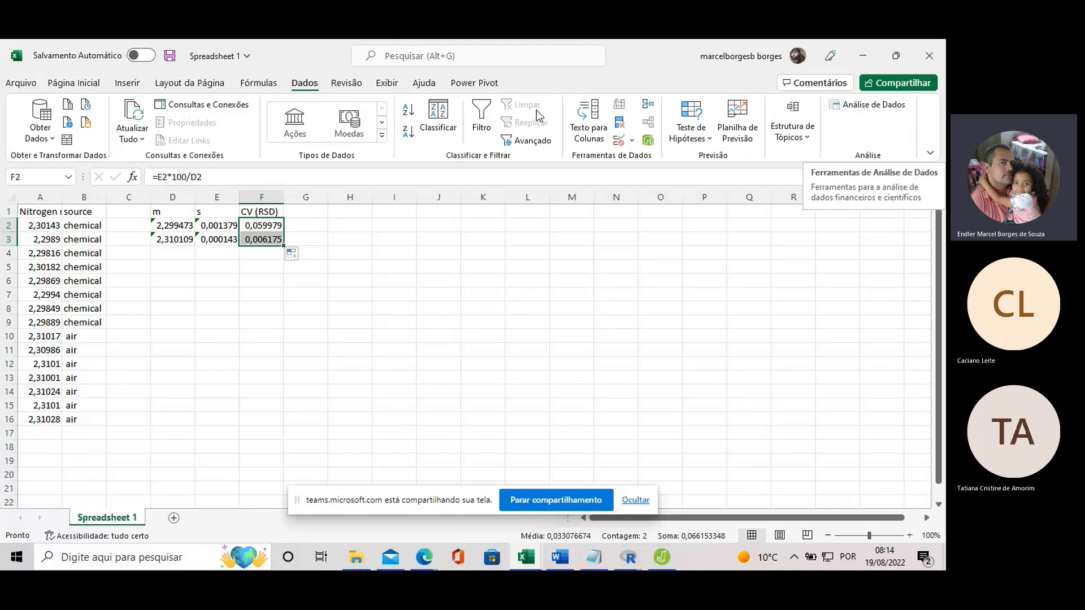
pyautogui.click(22, 84)
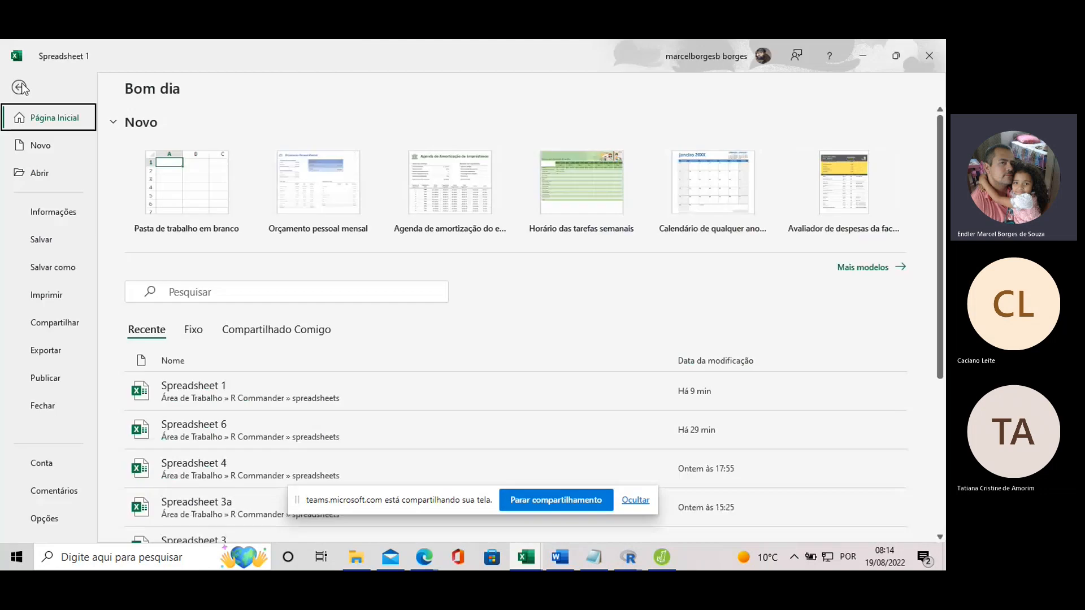
pyautogui.click(26, 90)
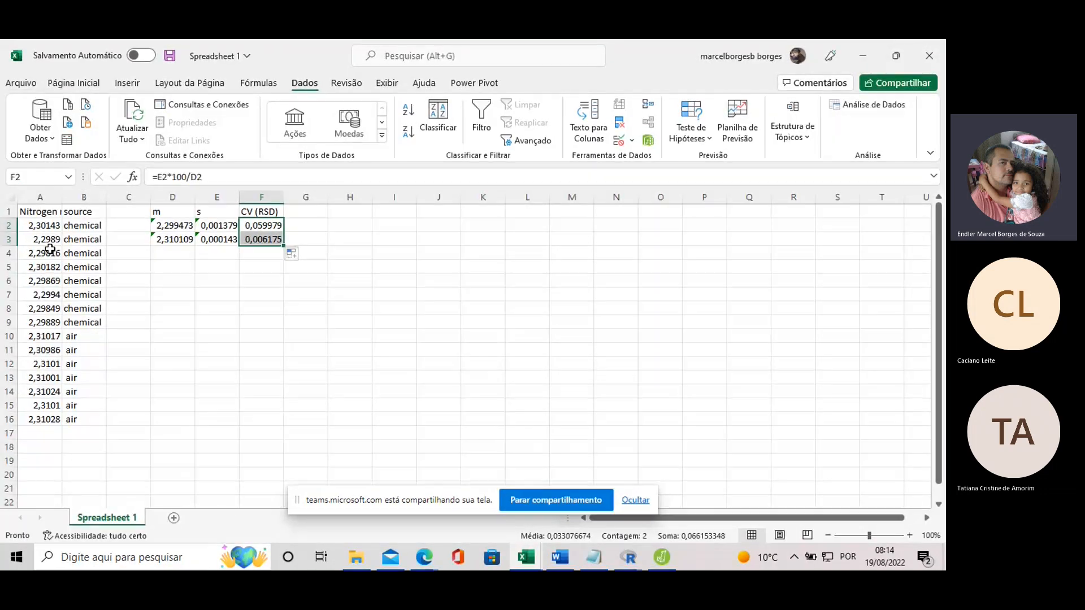
pyautogui.click(76, 87)
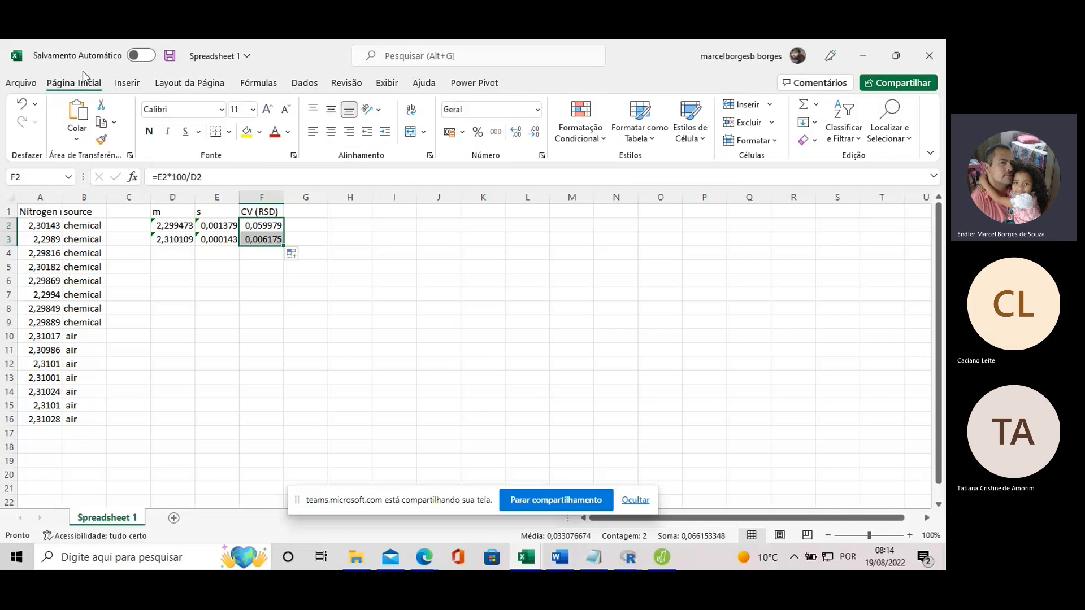
# - Open the Suplementos section of the Excel options and review the active and inactive add-ins
pyautogui.click(21, 84)
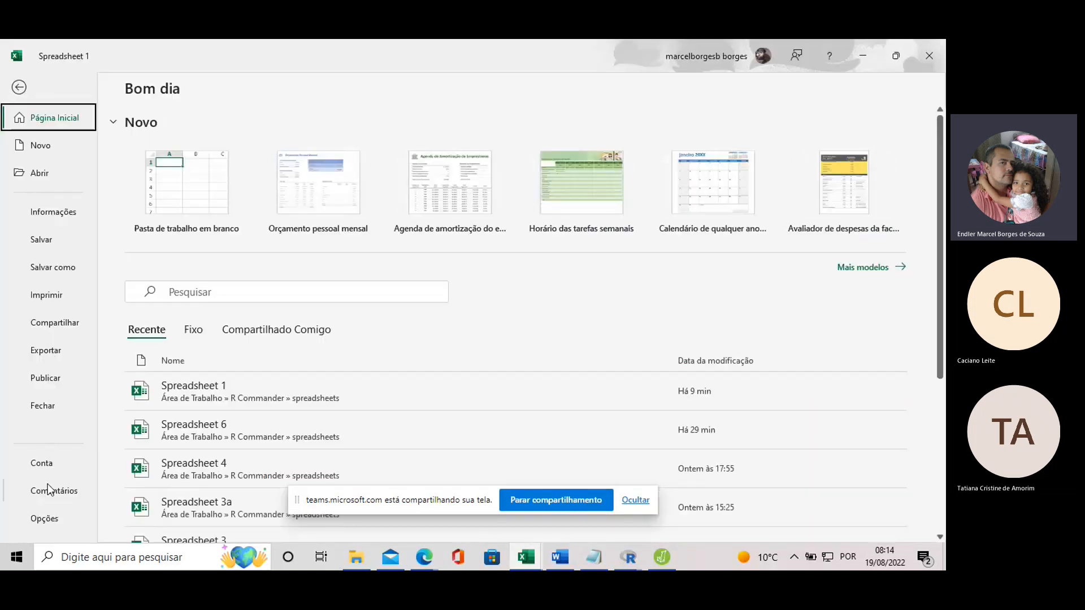
pyautogui.click(52, 521)
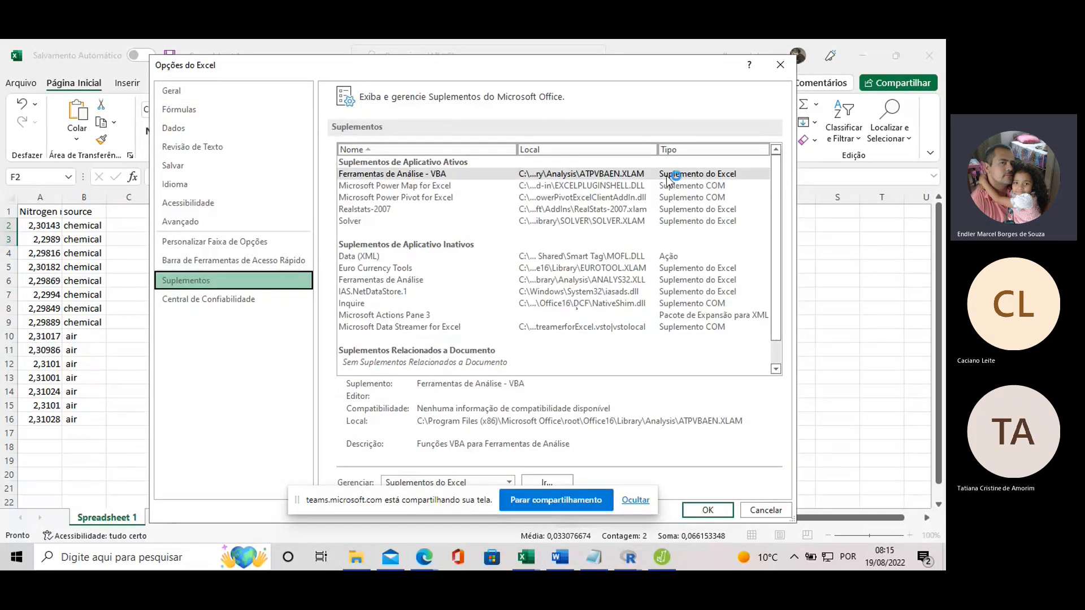
pyautogui.moveTo(777, 203); pyautogui.dragTo(776, 170)
pyautogui.click(385, 175)
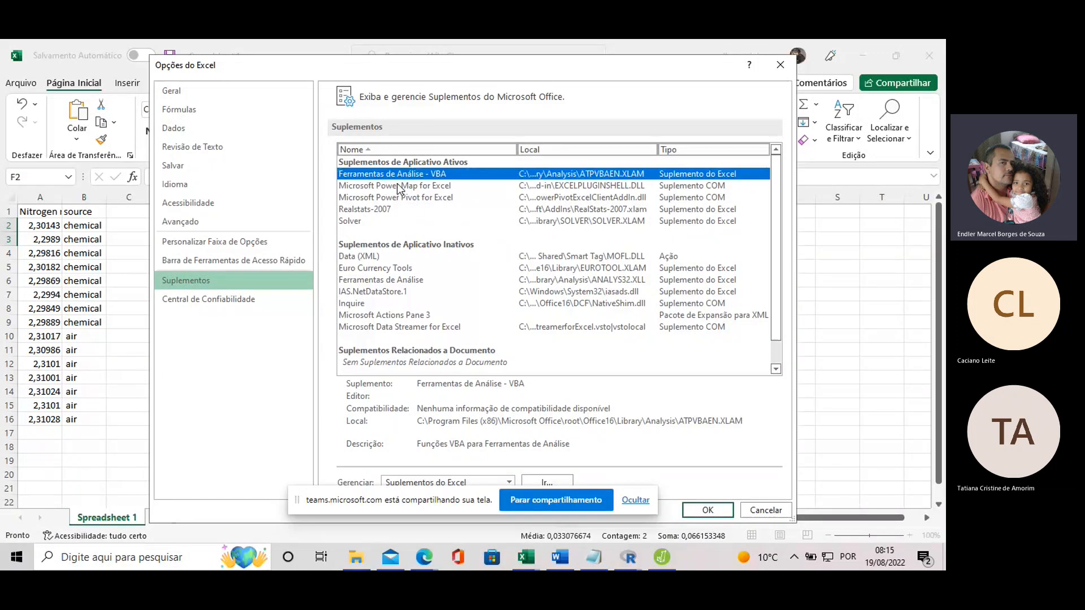
pyautogui.click(399, 186)
pyautogui.click(390, 197)
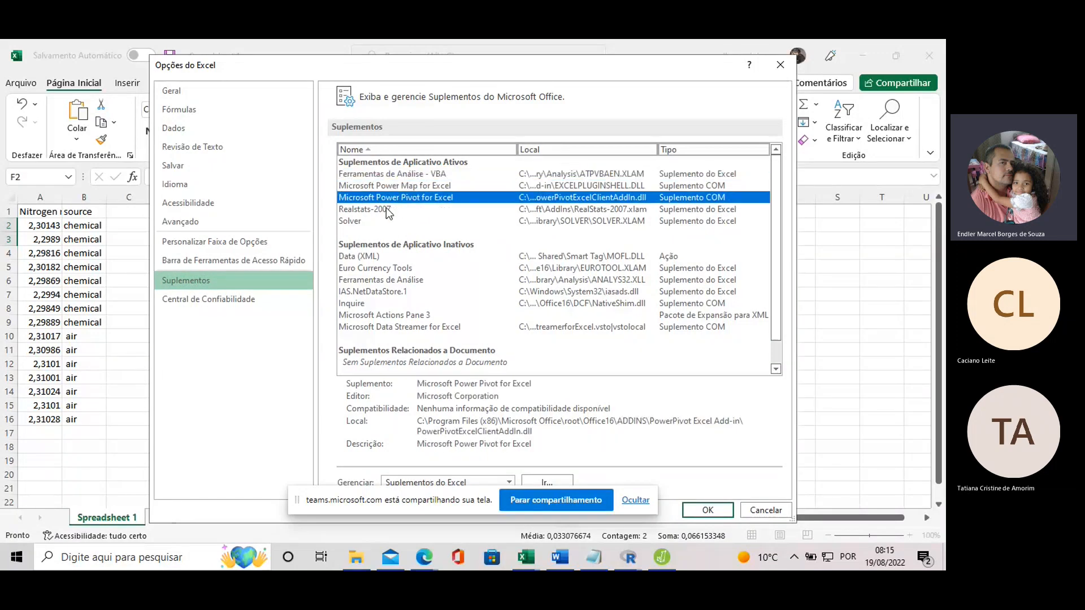
pyautogui.scroll(-1, 466, 248)
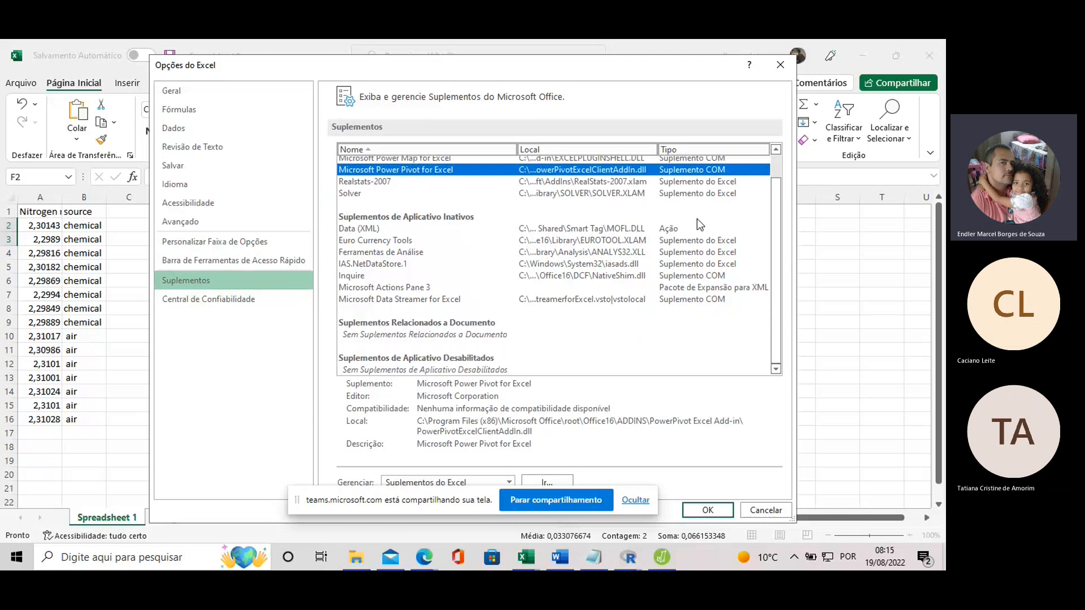
pyautogui.moveTo(686, 78); pyautogui.dragTo(674, 63)
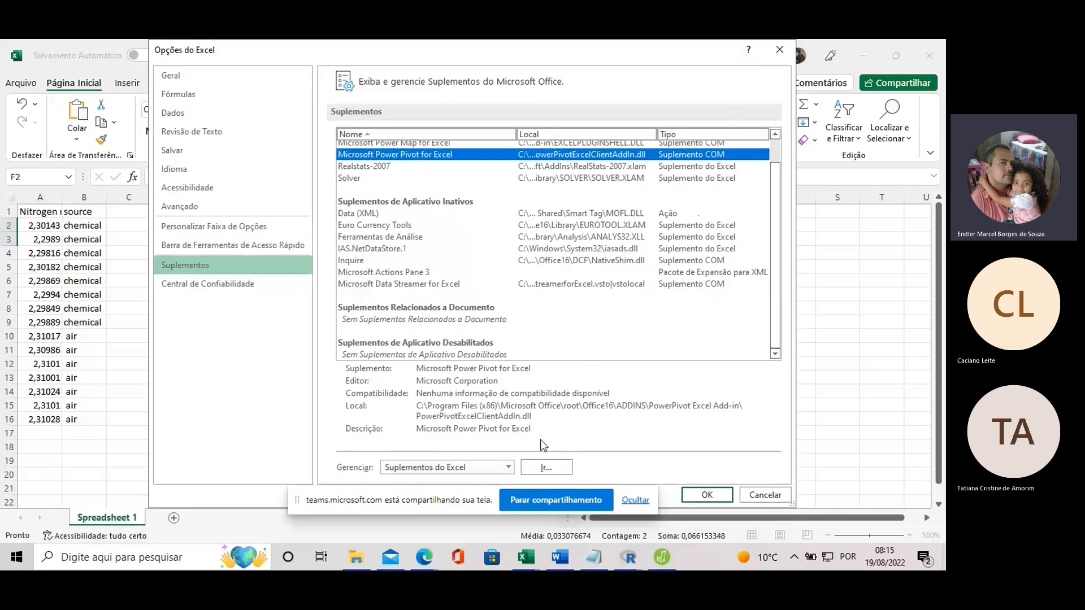
# - View the list of available Suplementos do Excel and close it without changing any add-in
pyautogui.click(501, 468)
pyautogui.click(446, 481)
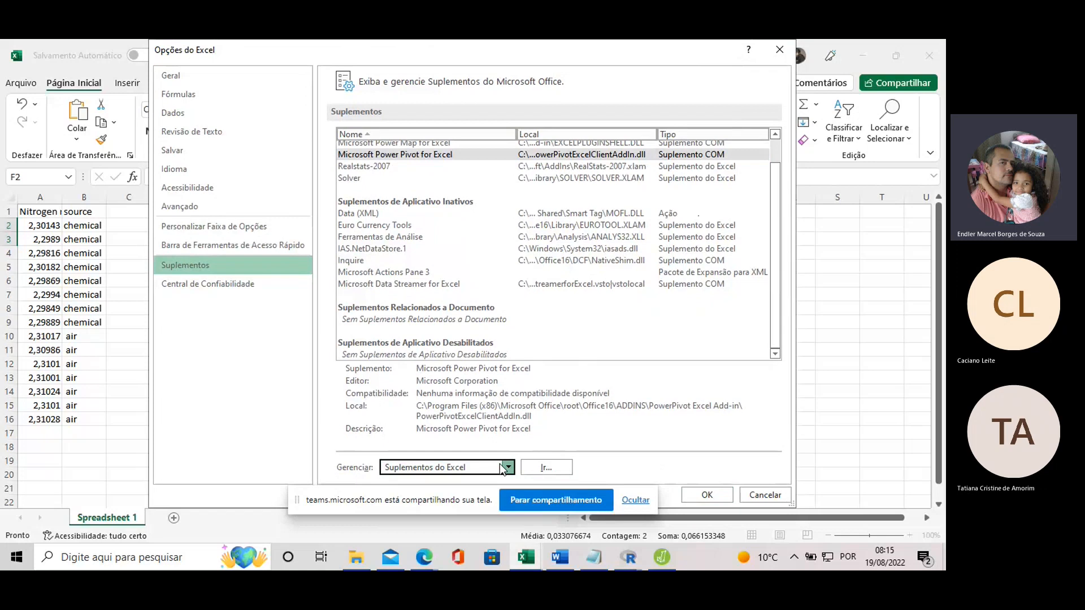
pyautogui.click(547, 468)
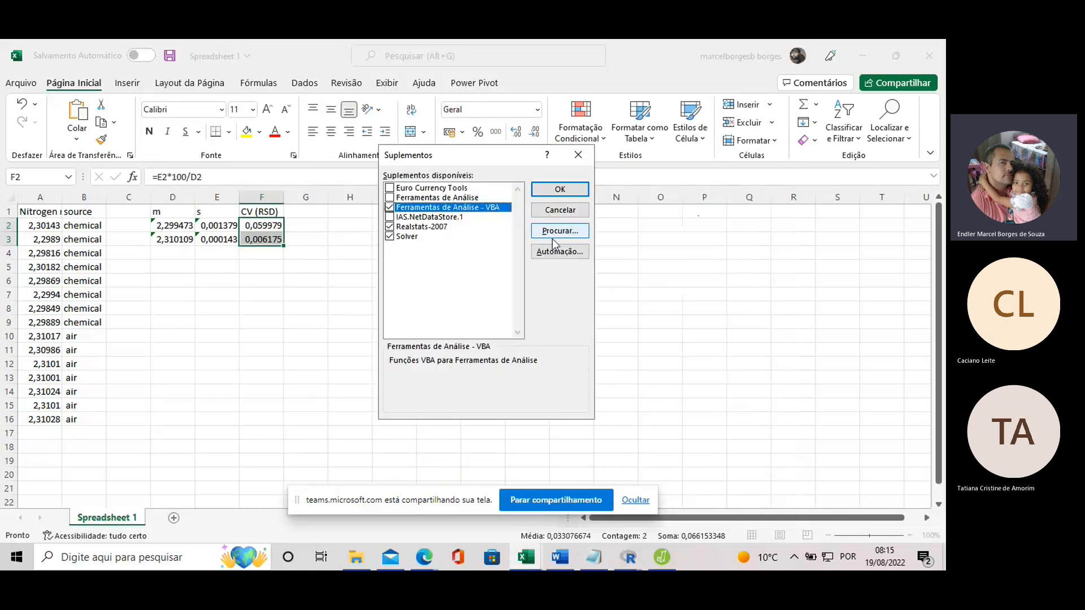
pyautogui.click(556, 214)
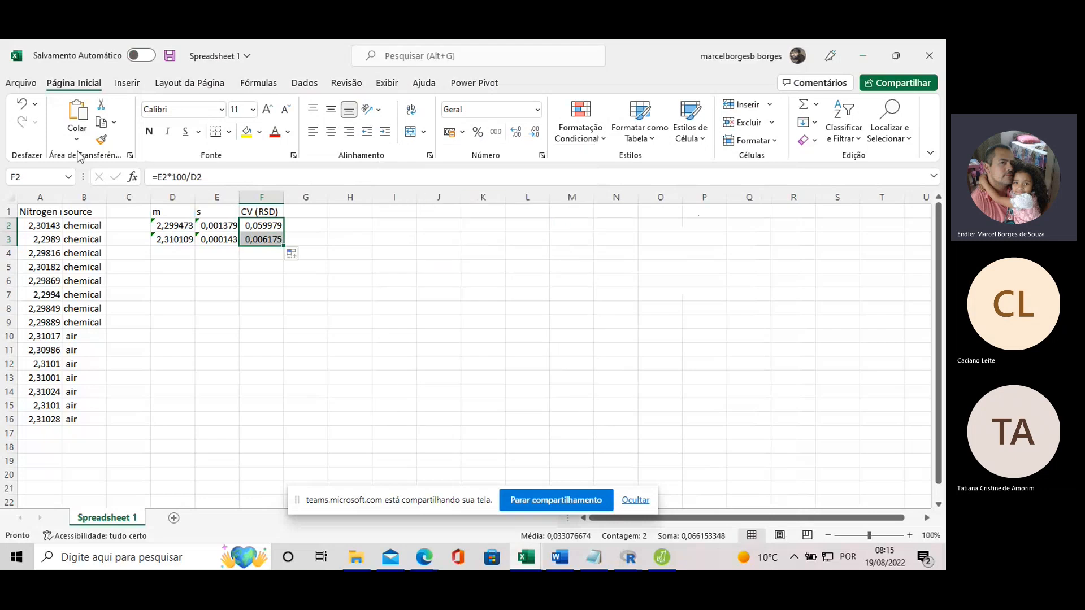
# - Open the Suplementos do Excel list from the Excel options, review the available add-ins, and accept it without changing any selection
pyautogui.click(19, 85)
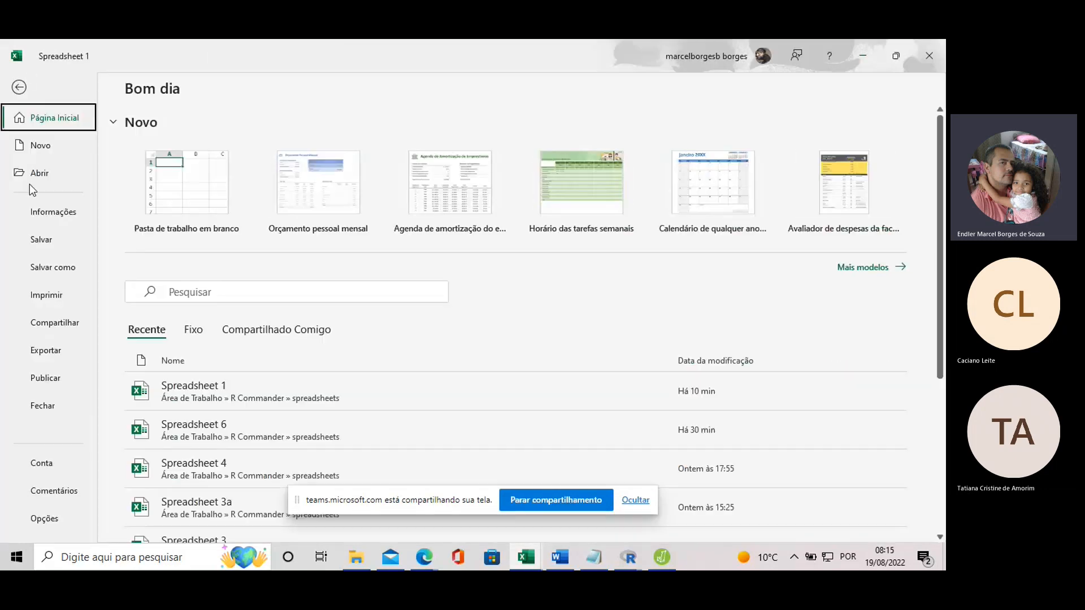
pyautogui.click(46, 517)
pyautogui.click(198, 287)
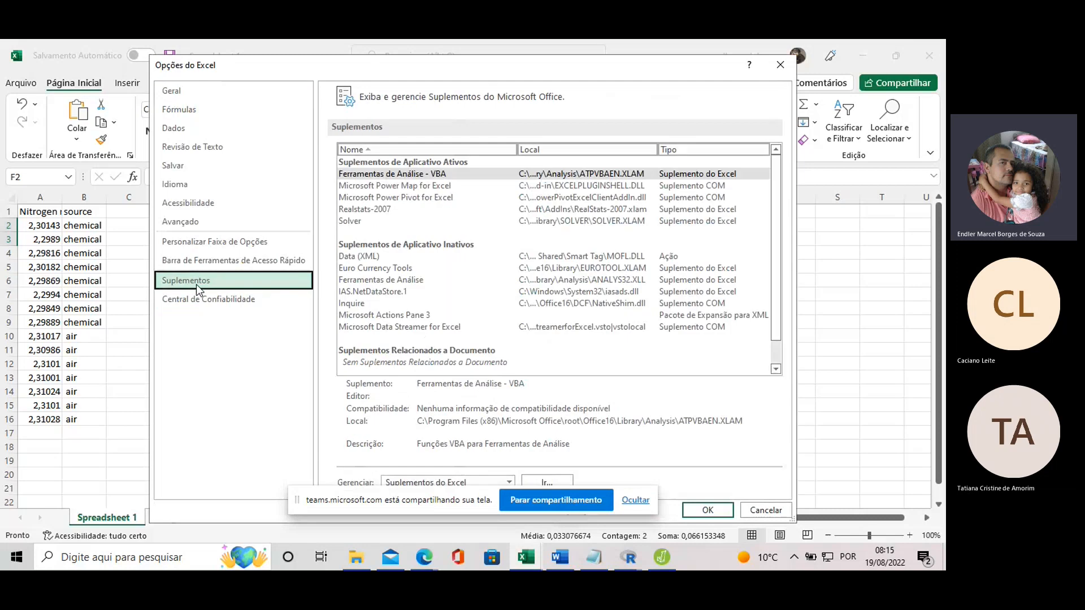
pyautogui.moveTo(635, 66); pyautogui.dragTo(629, 50)
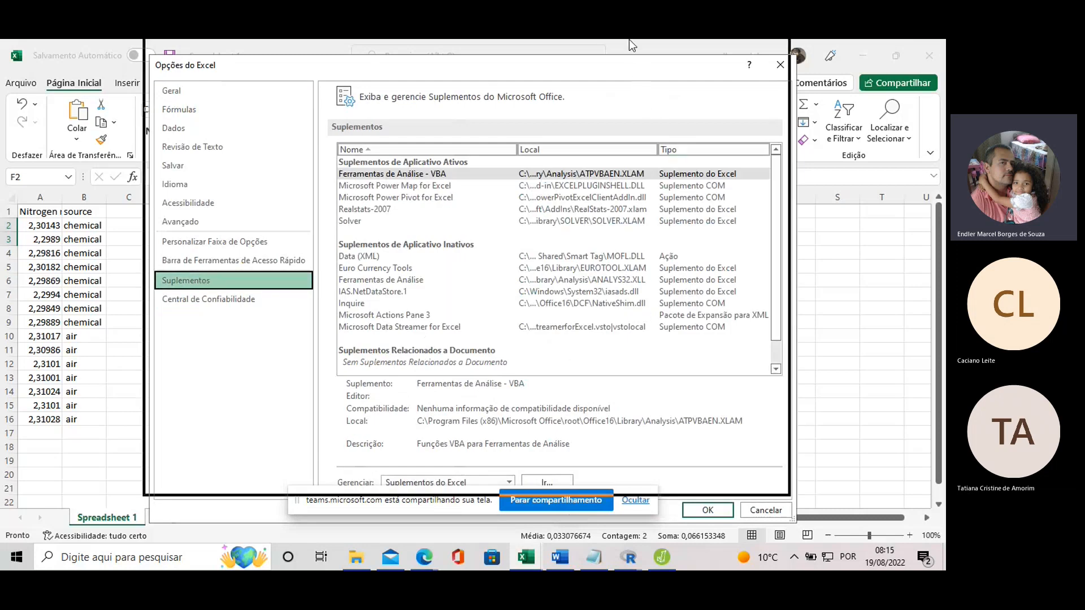
pyautogui.click(628, 505)
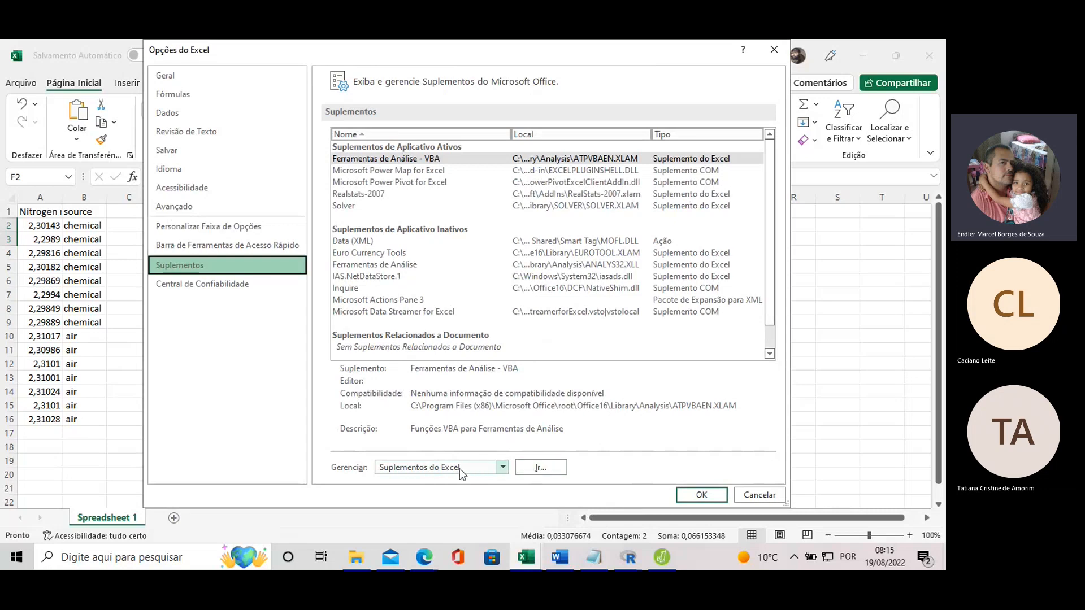
pyautogui.click(540, 468)
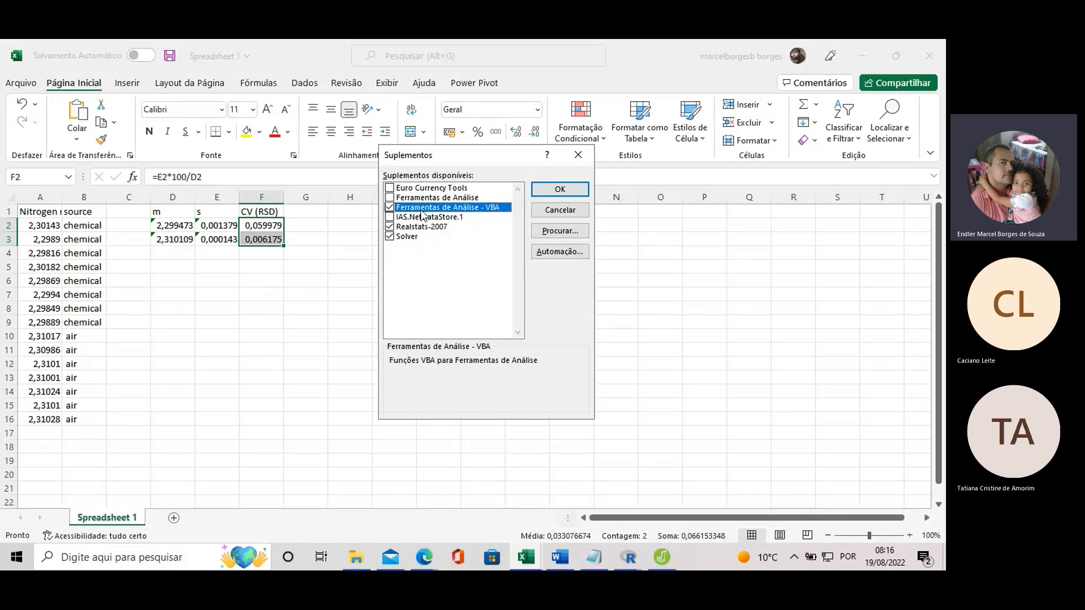
pyautogui.click(546, 189)
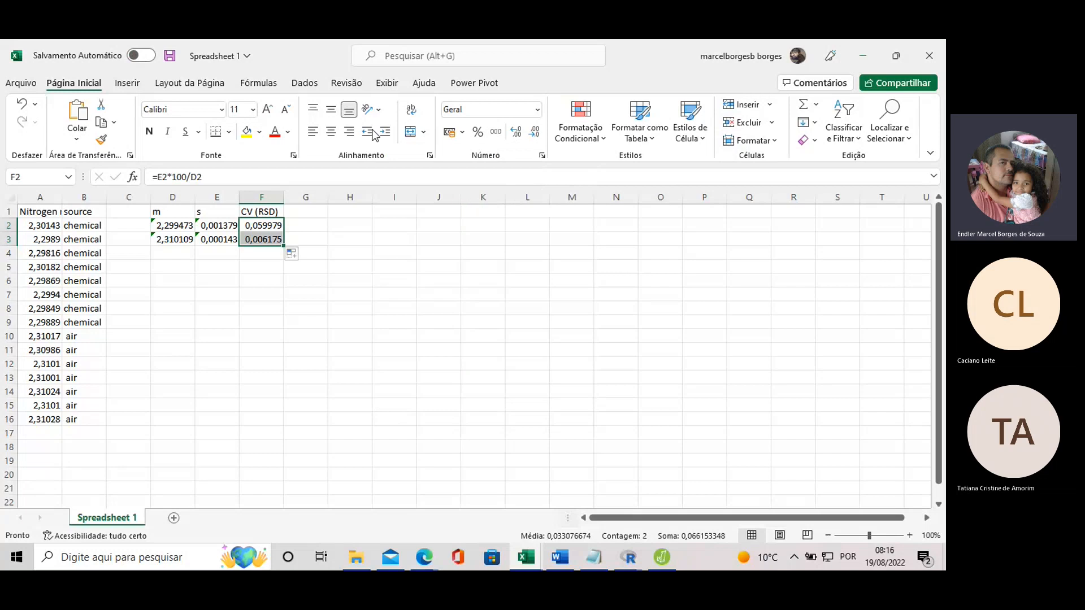
# - Browse the Análise de Dados tools, highlight Teste-F: duas amostras para variâncias, and close the list without running it
pyautogui.click(300, 85)
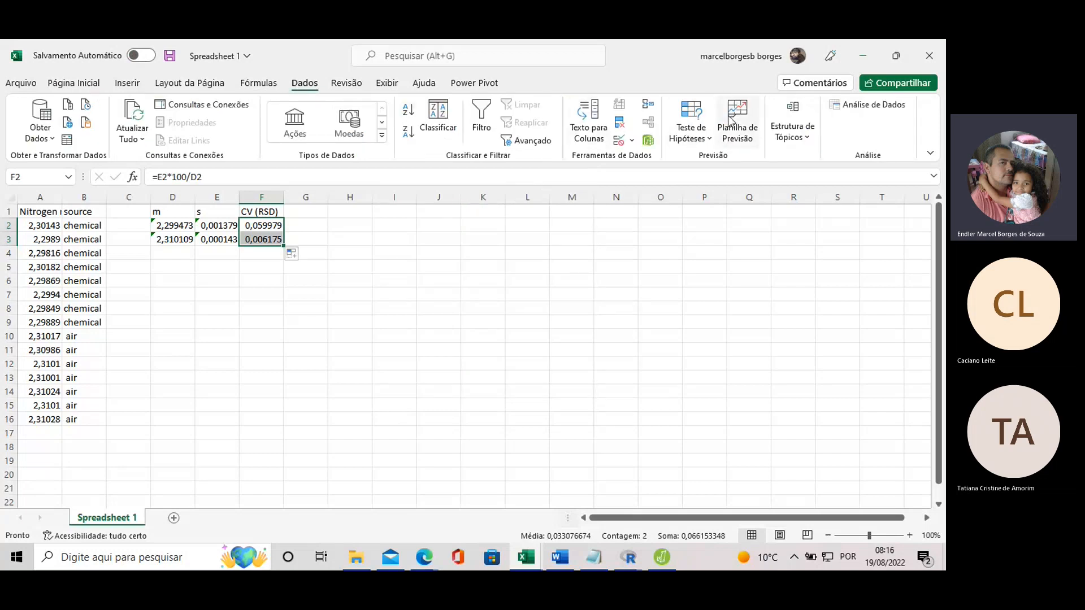
pyautogui.click(875, 107)
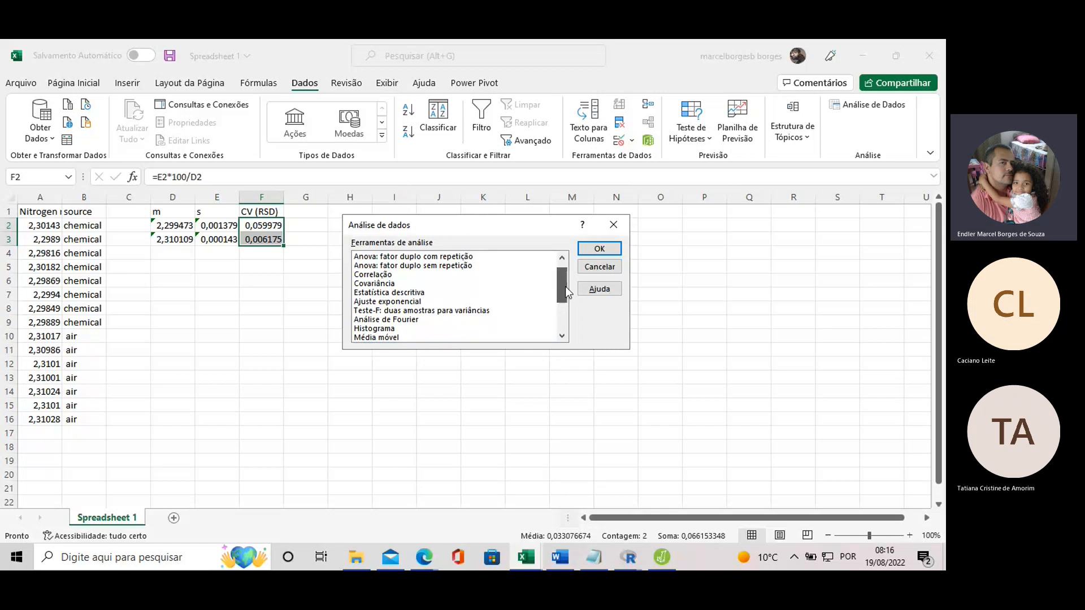
pyautogui.scroll(1, 565, 283)
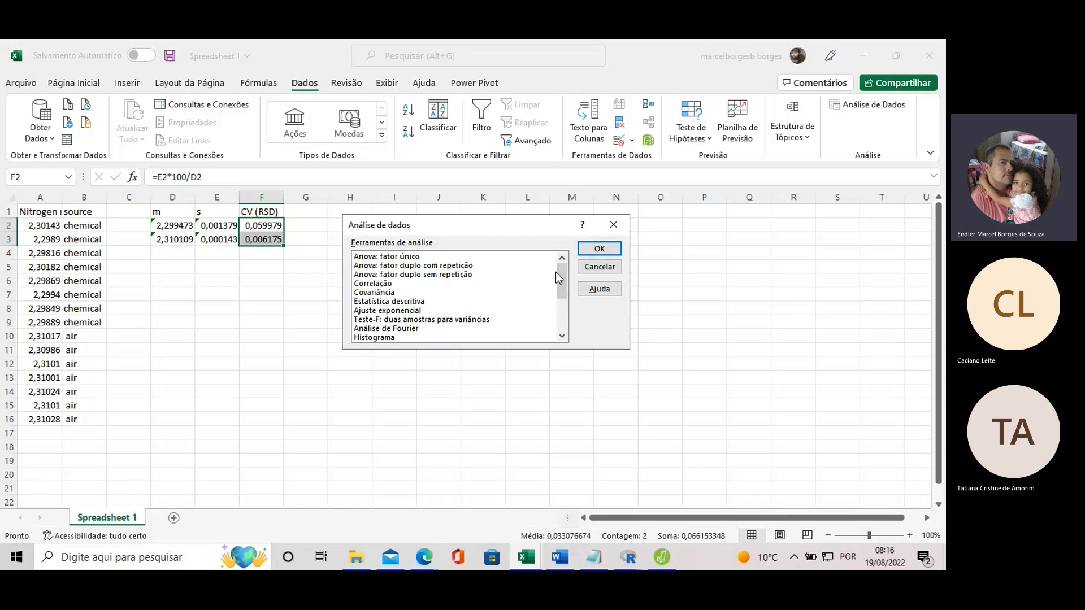
pyautogui.click(393, 320)
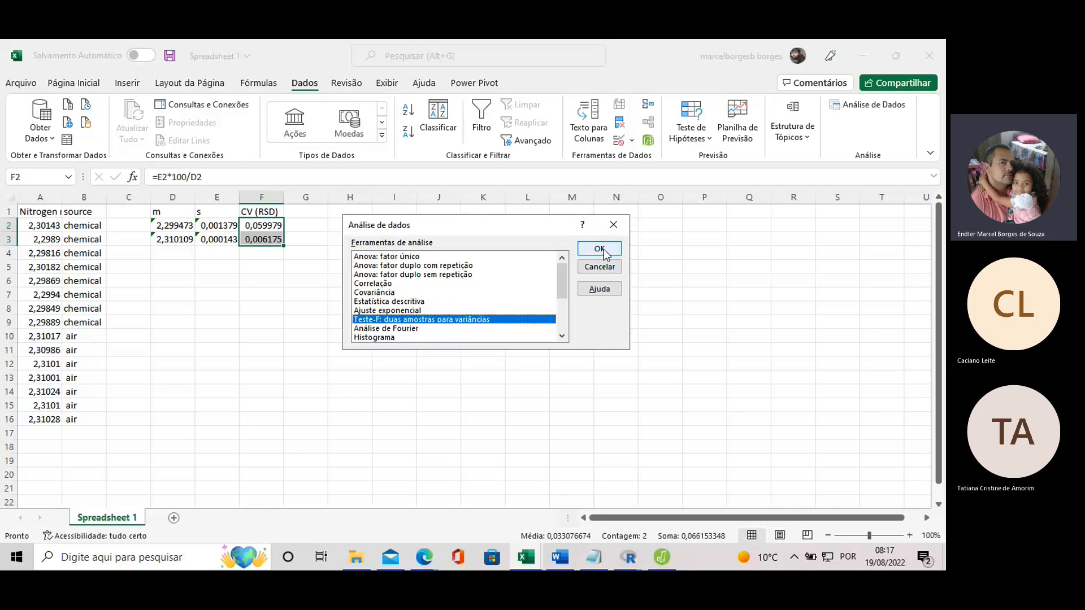
pyautogui.click(593, 266)
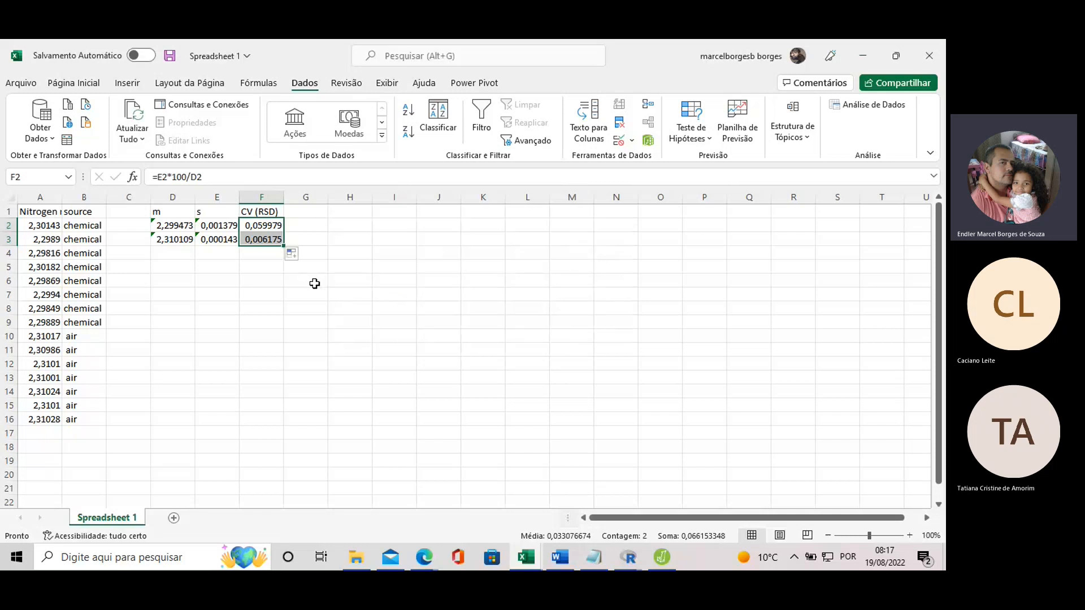
# - Enter the label s^2 in cell E5
pyautogui.click(303, 291)
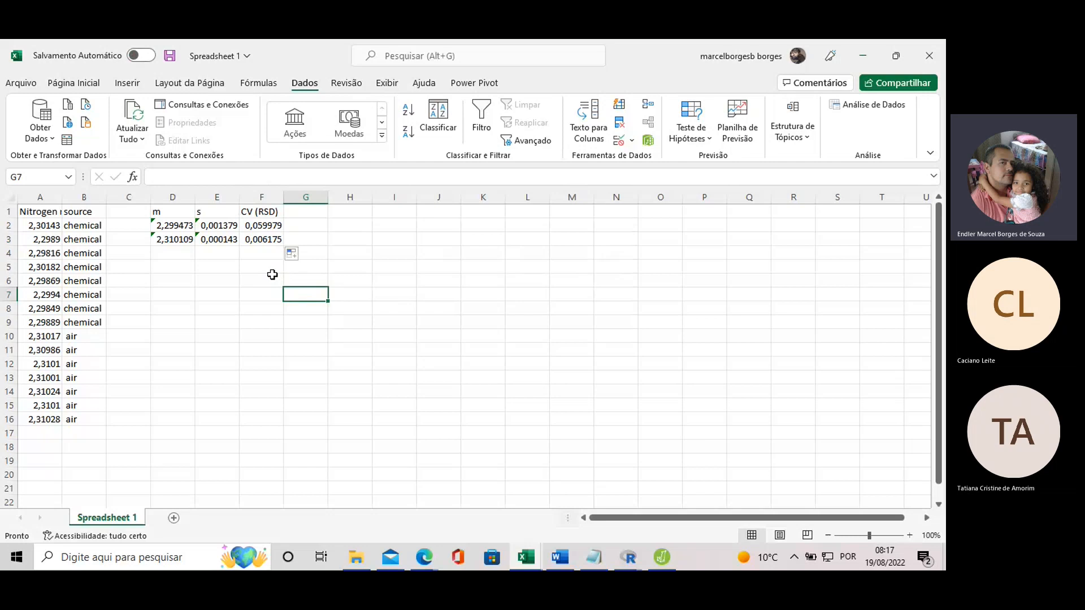
pyautogui.click(224, 264)
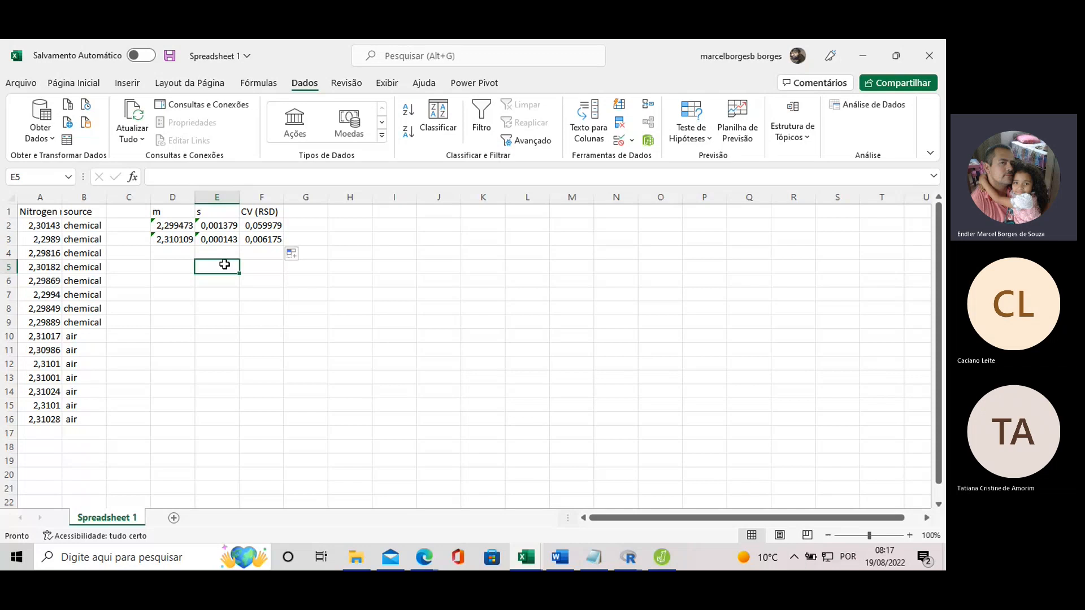
pyautogui.write('s')
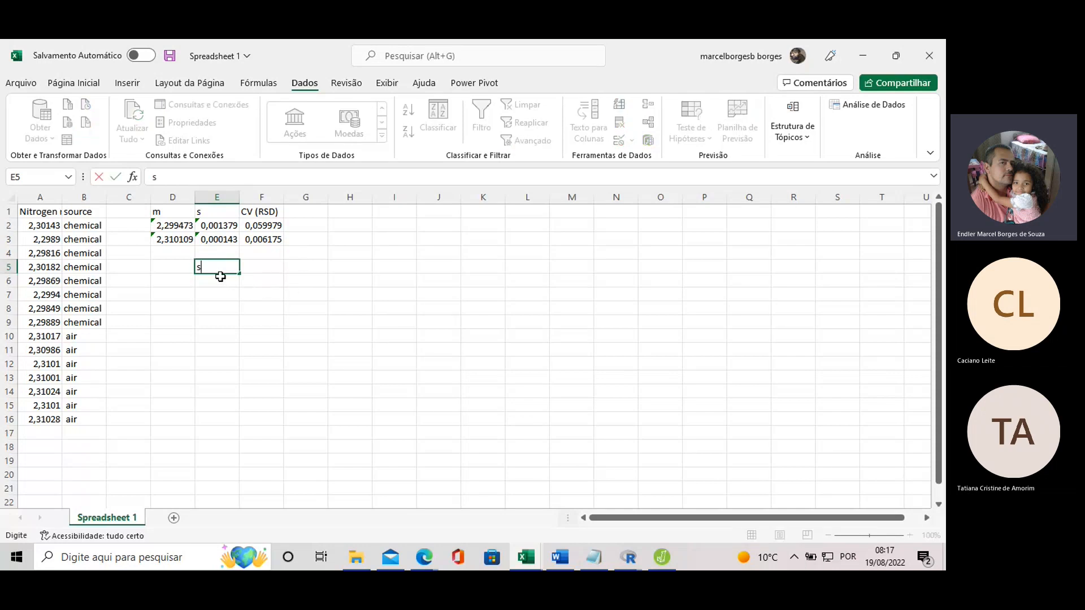
pyautogui.write('^2')
# - Enter the heading s^2 in G1 and delete the misplaced s^2 label from E5
pyautogui.click(305, 213)
pyautogui.write('s')
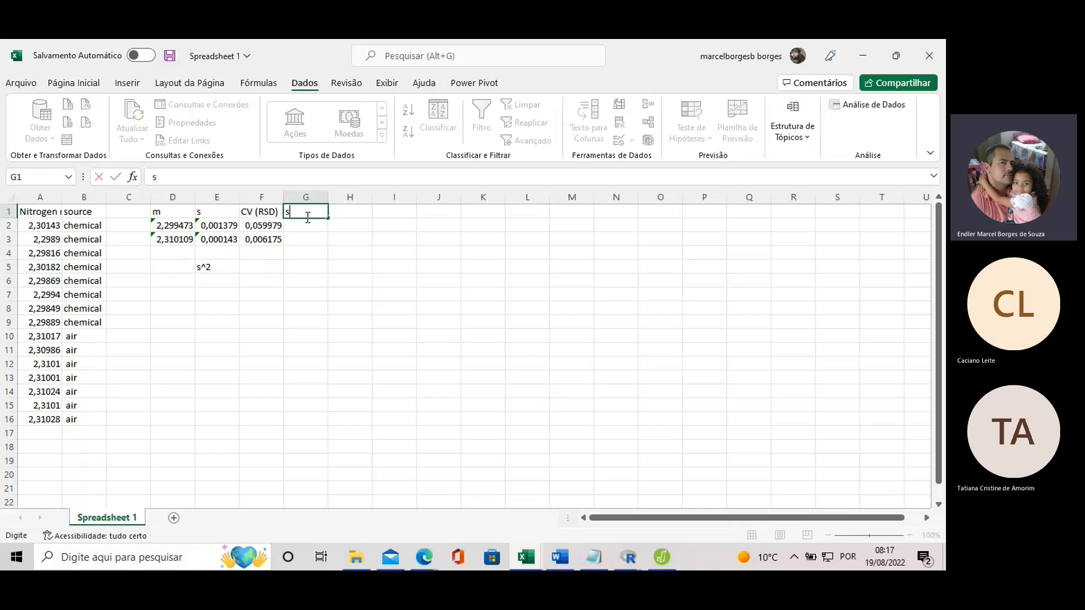
pyautogui.write('^2')
pyautogui.click(304, 250)
pyautogui.click(203, 277)
pyautogui.click(204, 266)
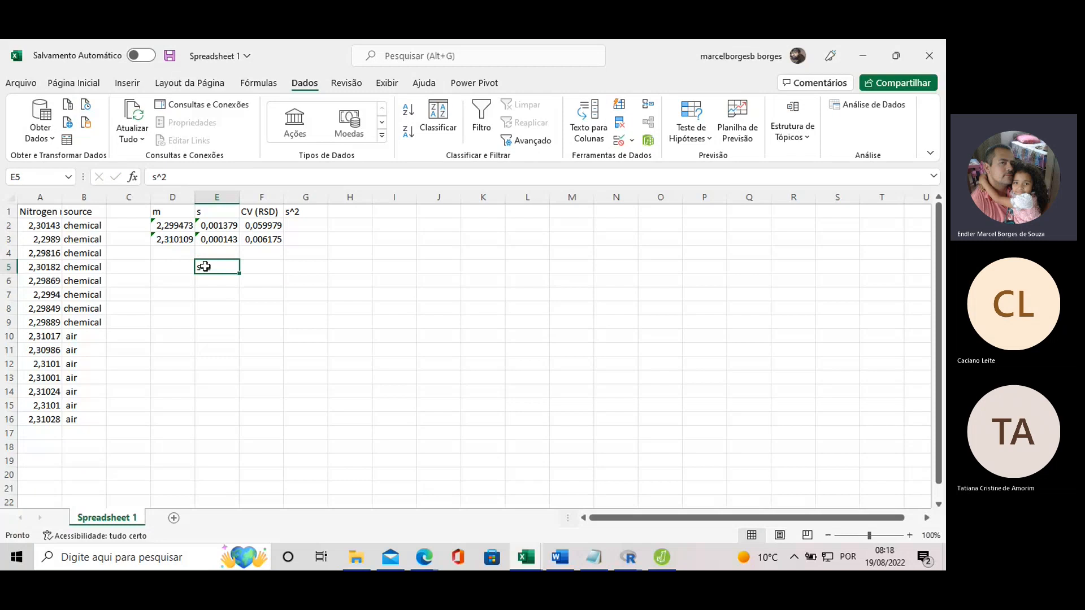
pyautogui.press('Delete')
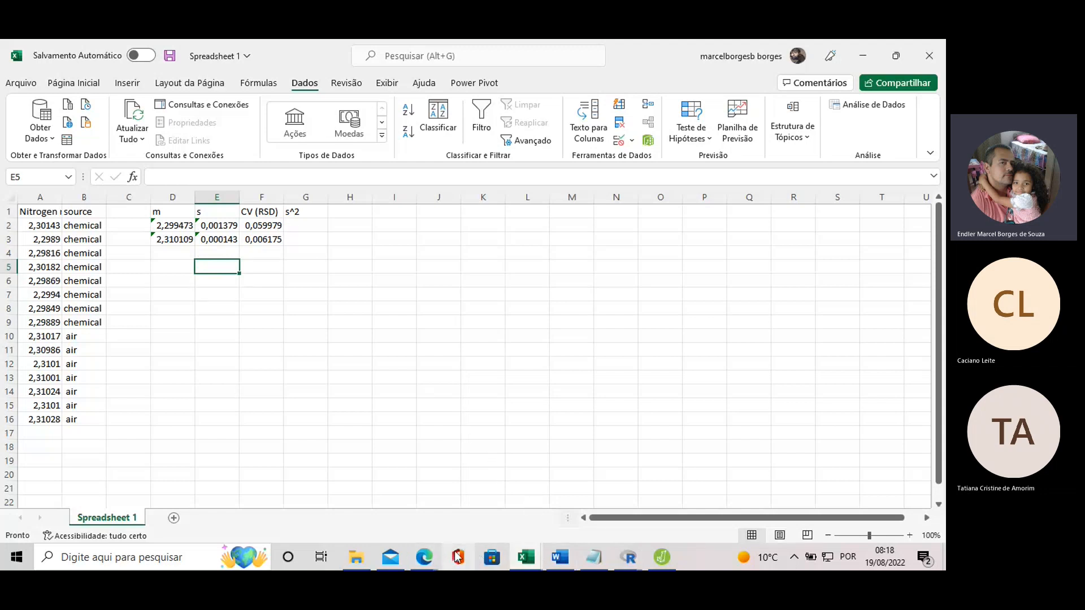
# - Switch to the Teams meeting in Edge, view its additional meeting actions, and return to the Spreadsheet 1 workbook in Excel
pyautogui.moveTo(429, 560)
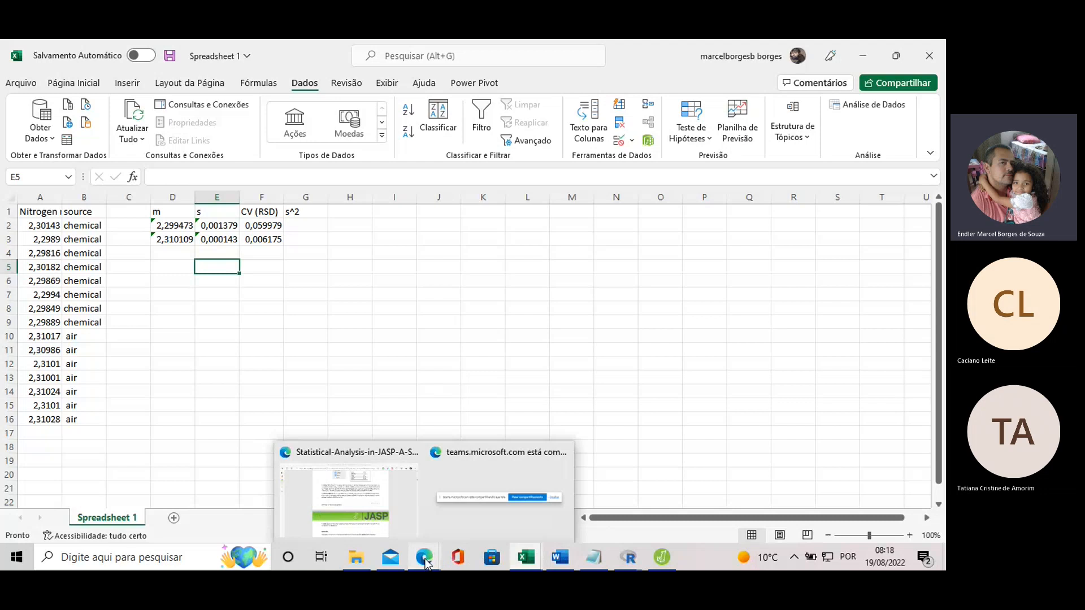
pyautogui.click(395, 516)
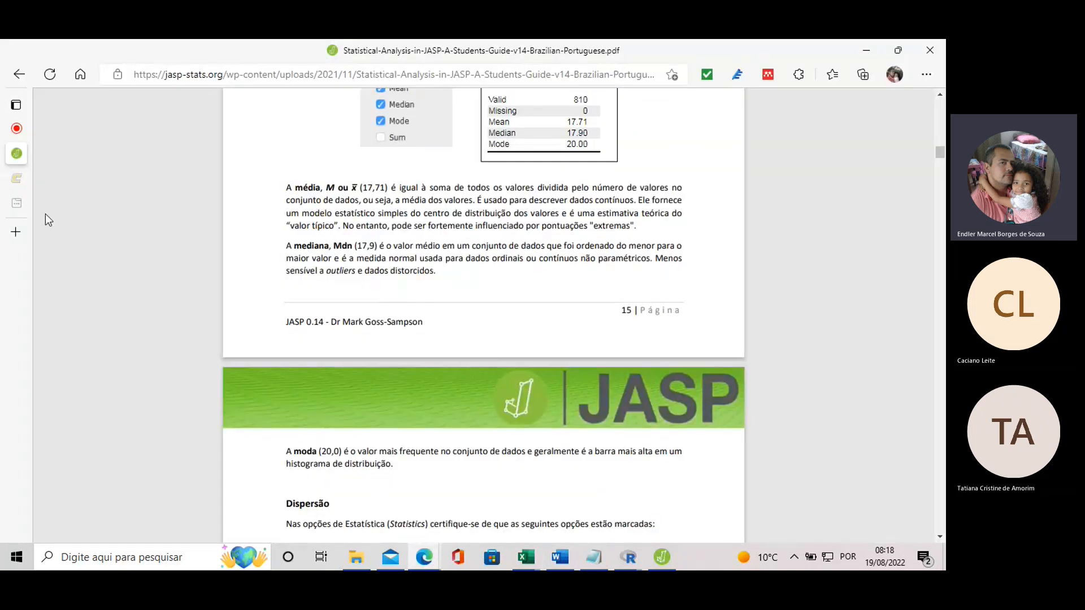
pyautogui.click(20, 127)
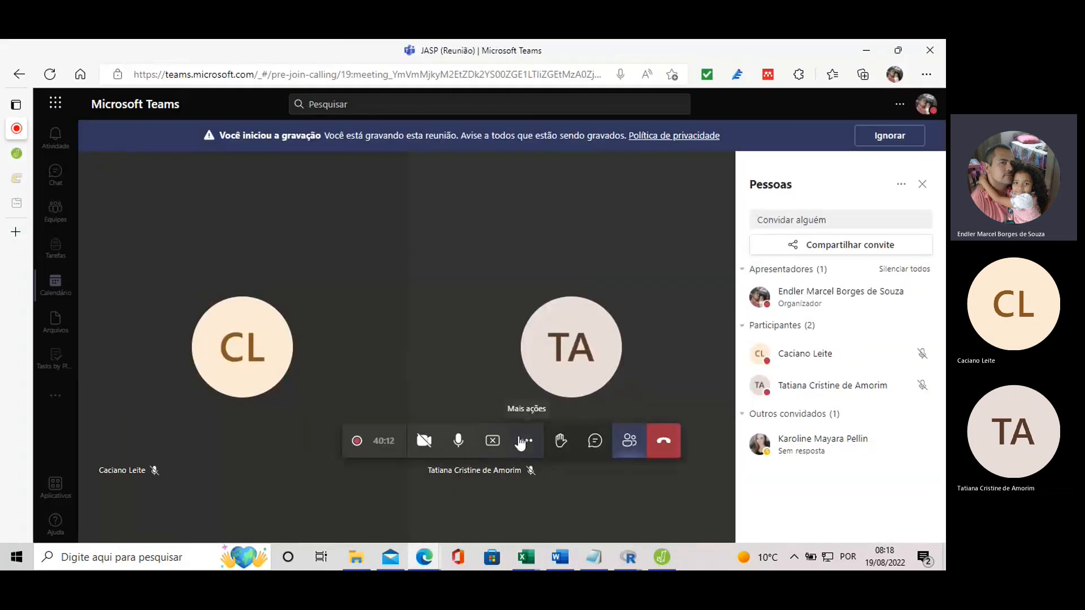
pyautogui.click(526, 442)
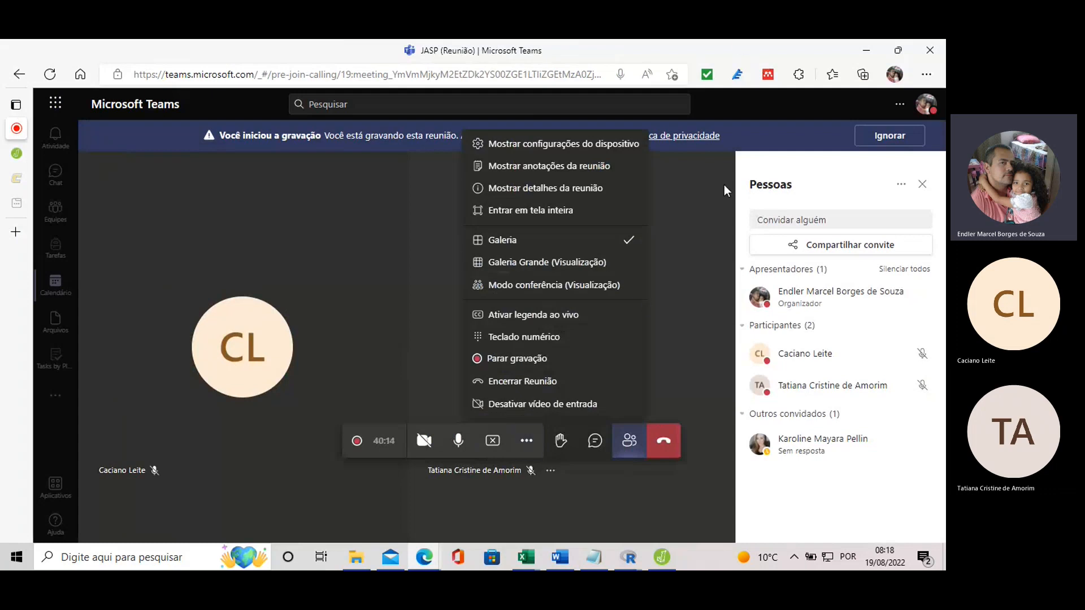
pyautogui.click(526, 558)
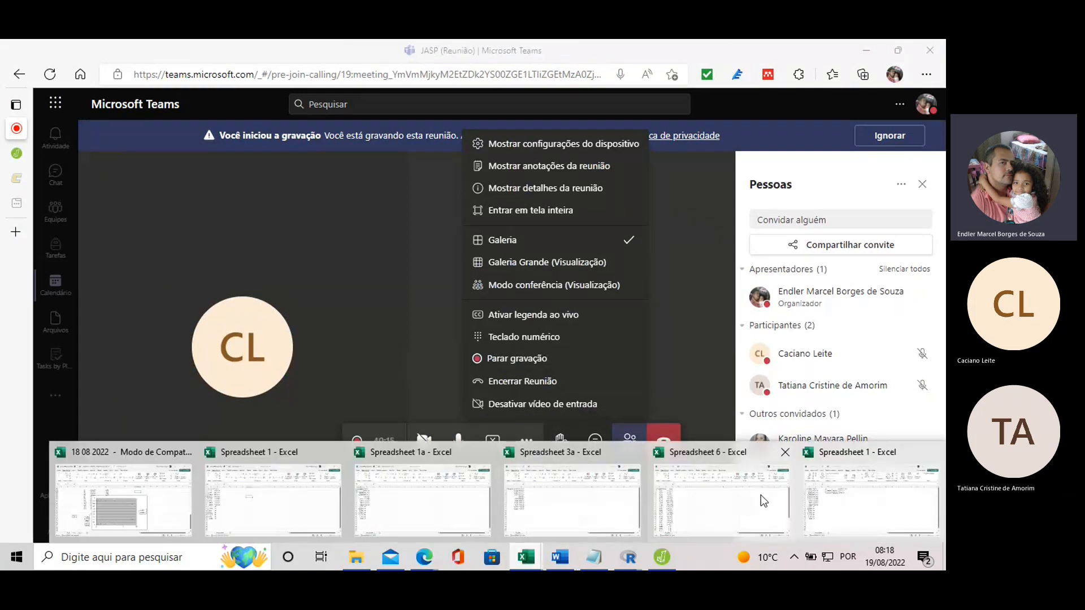
pyautogui.click(835, 487)
pyautogui.click(342, 337)
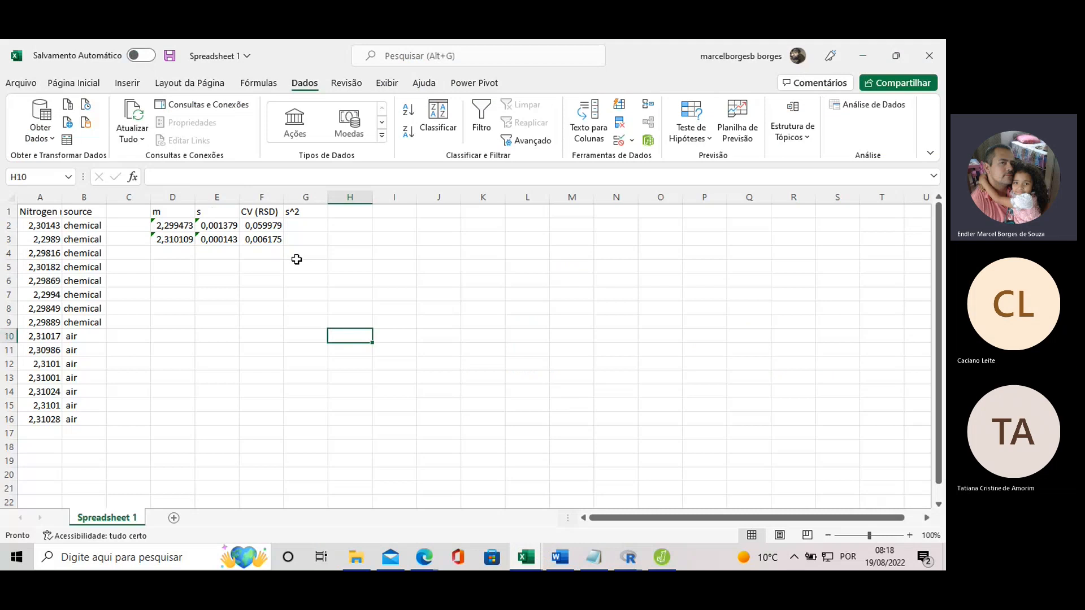
# - Calculate the variance in G2 with =E2^2 and fill the formula down to G3
pyautogui.click(293, 226)
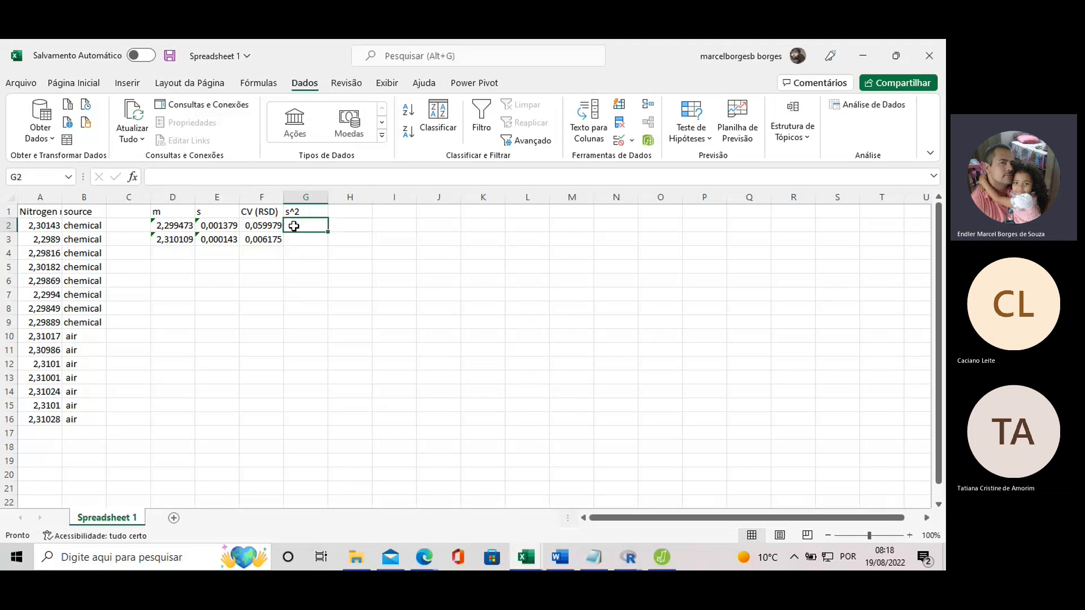
pyautogui.write('=')
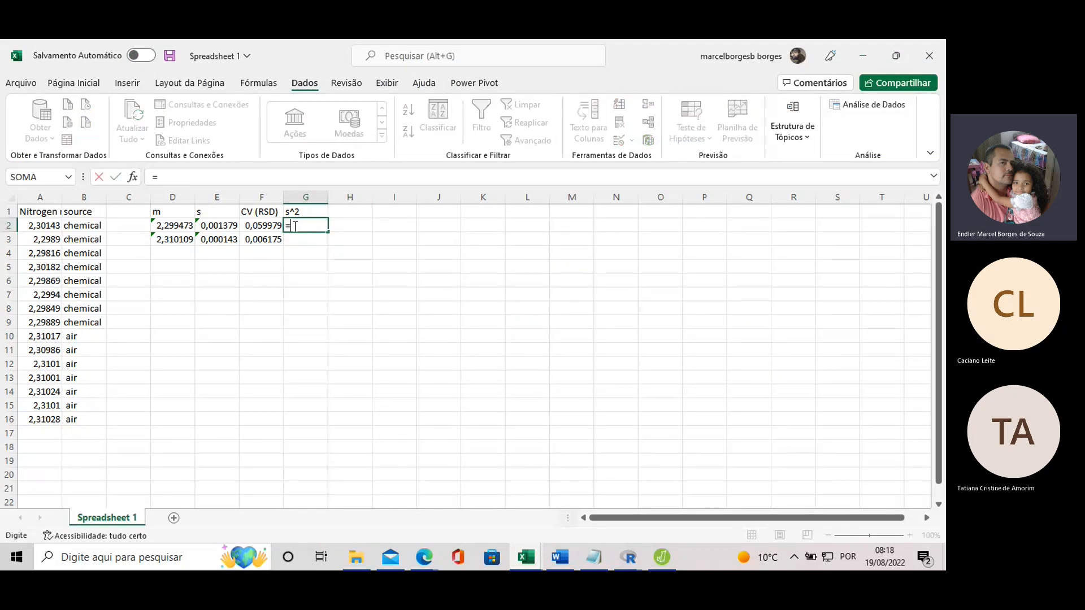
pyautogui.click(222, 226)
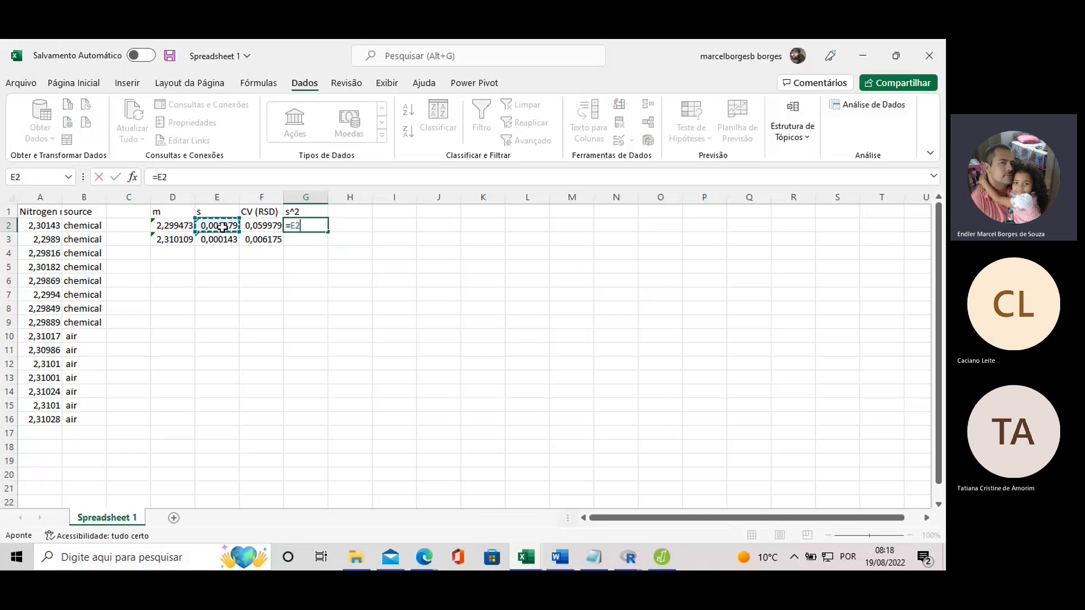
pyautogui.write('^2')
pyautogui.press('Return')
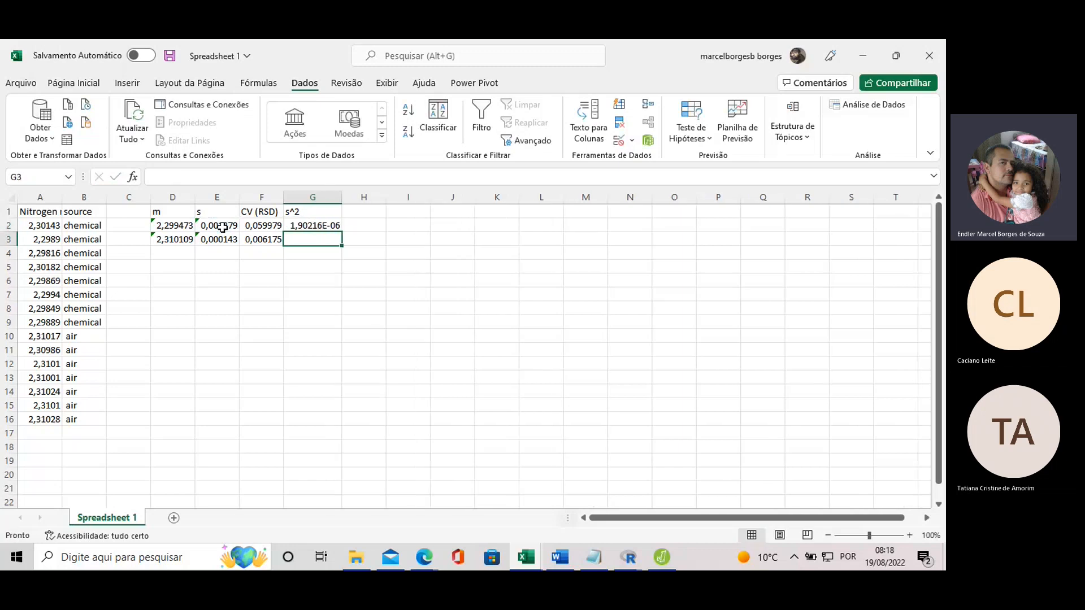
pyautogui.moveTo(305, 225); pyautogui.dragTo(344, 247)
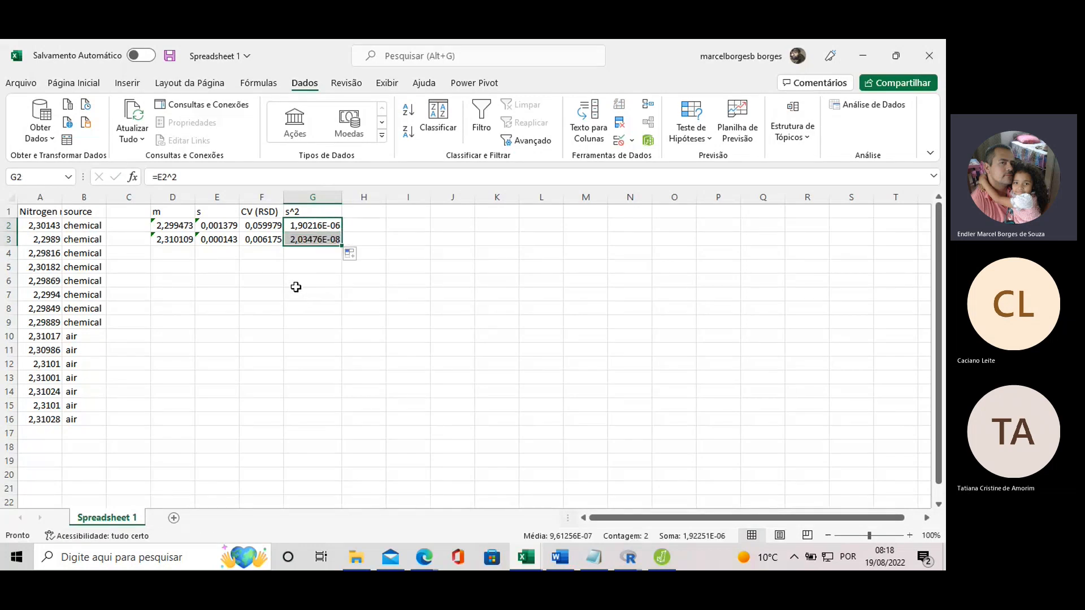
# - Check the air variance formula in G3 and the coefficient of variation formulas in F3 and F2
pyautogui.click(308, 238)
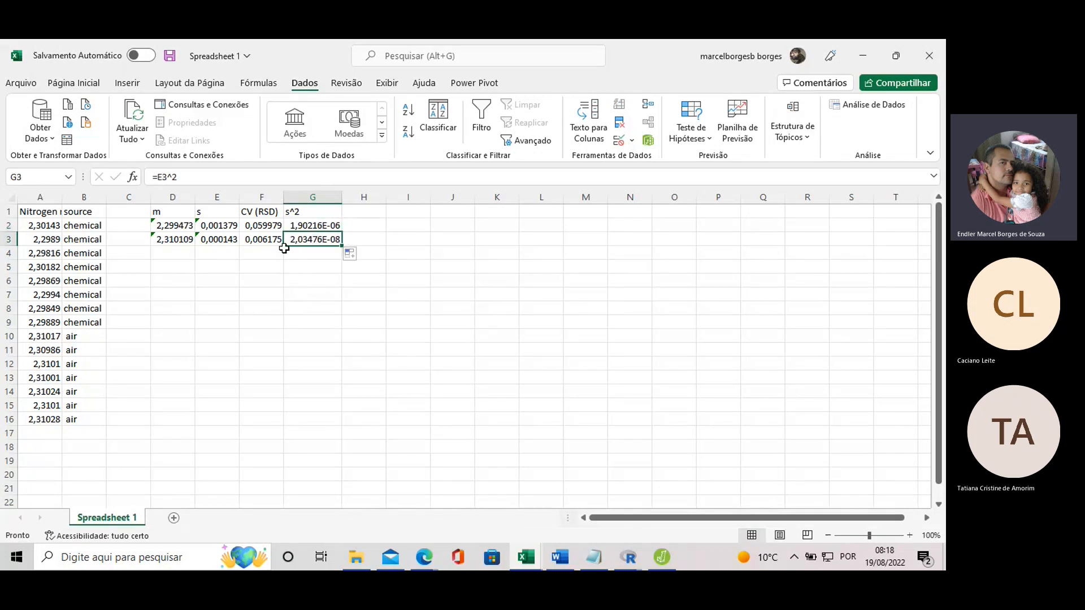
pyautogui.click(266, 238)
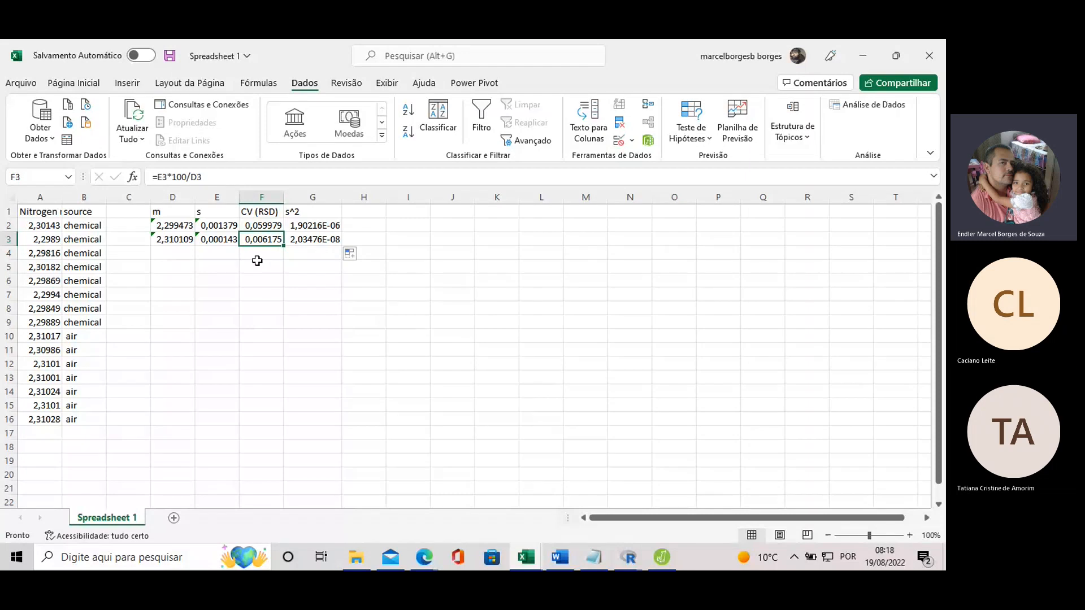
pyautogui.click(258, 226)
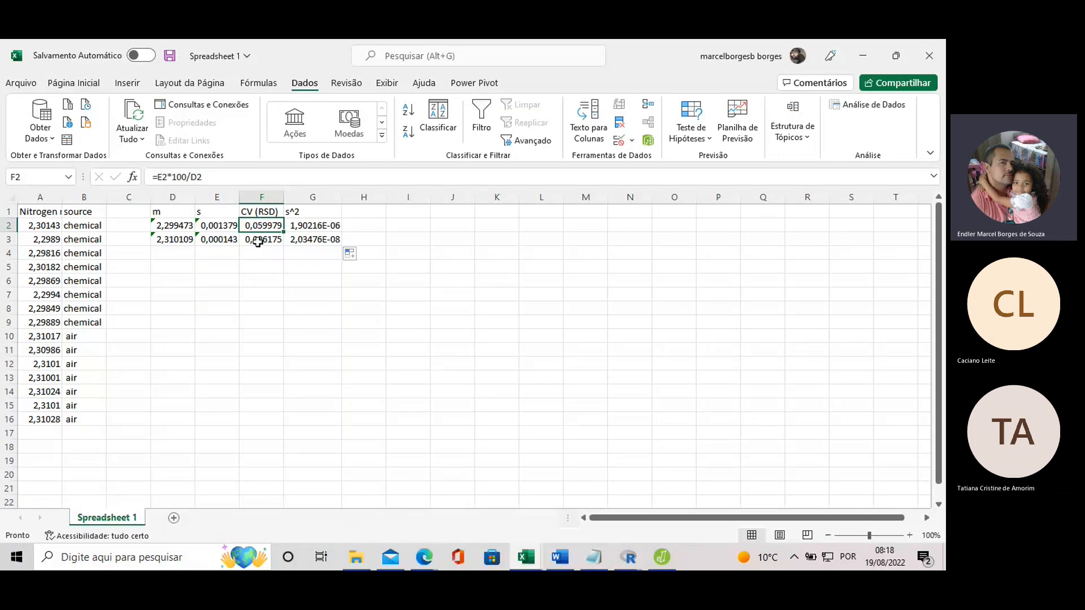
# - Calculate the ratio of the chemical variance to the air variance in E6 with =G2/G3
pyautogui.click(221, 280)
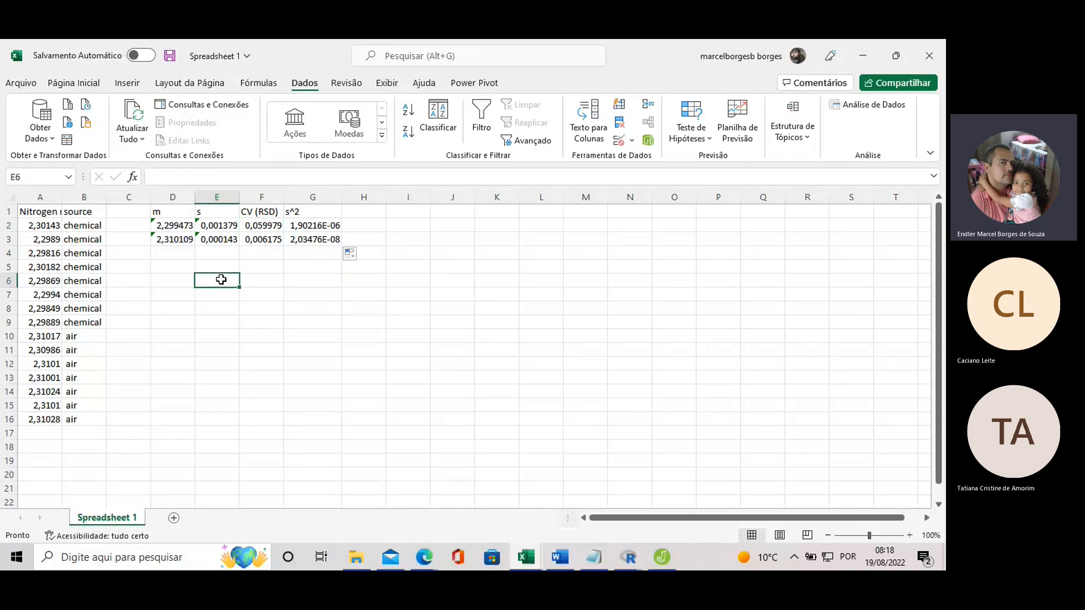
pyautogui.write('=')
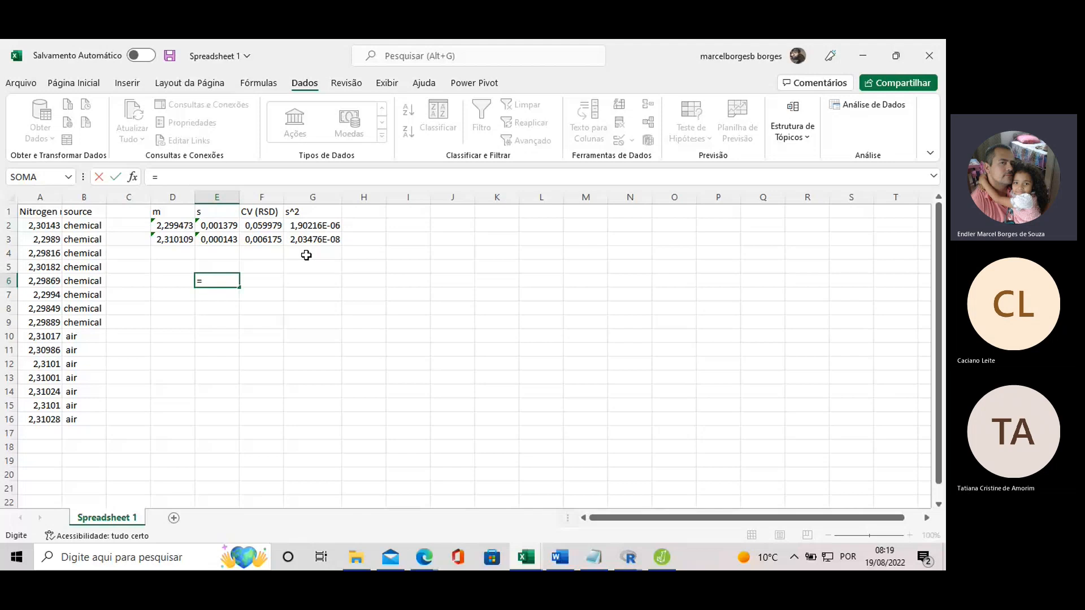
pyautogui.click(321, 228)
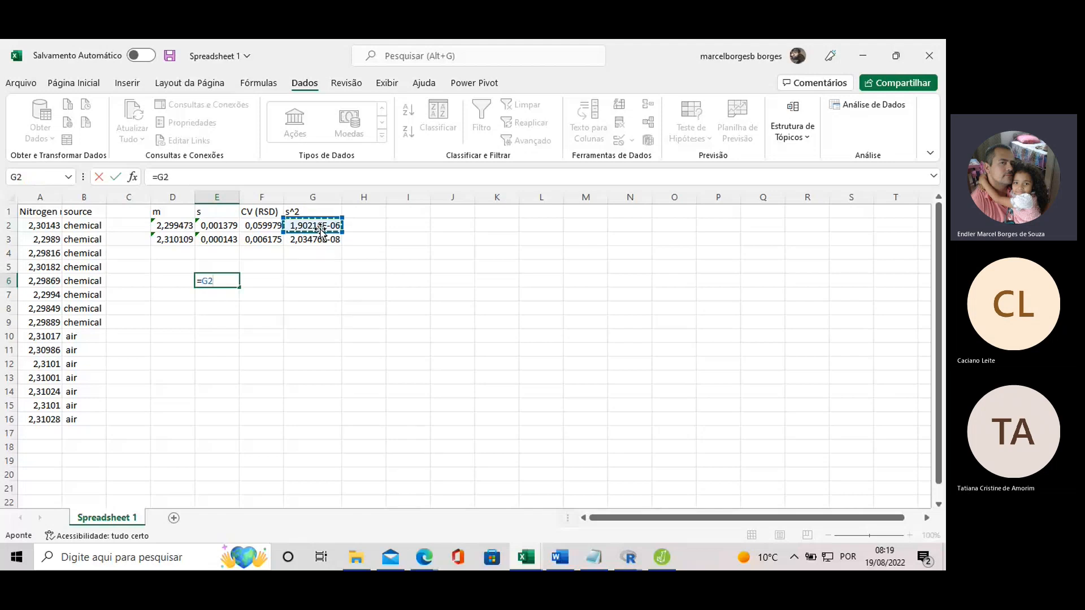
pyautogui.write('/')
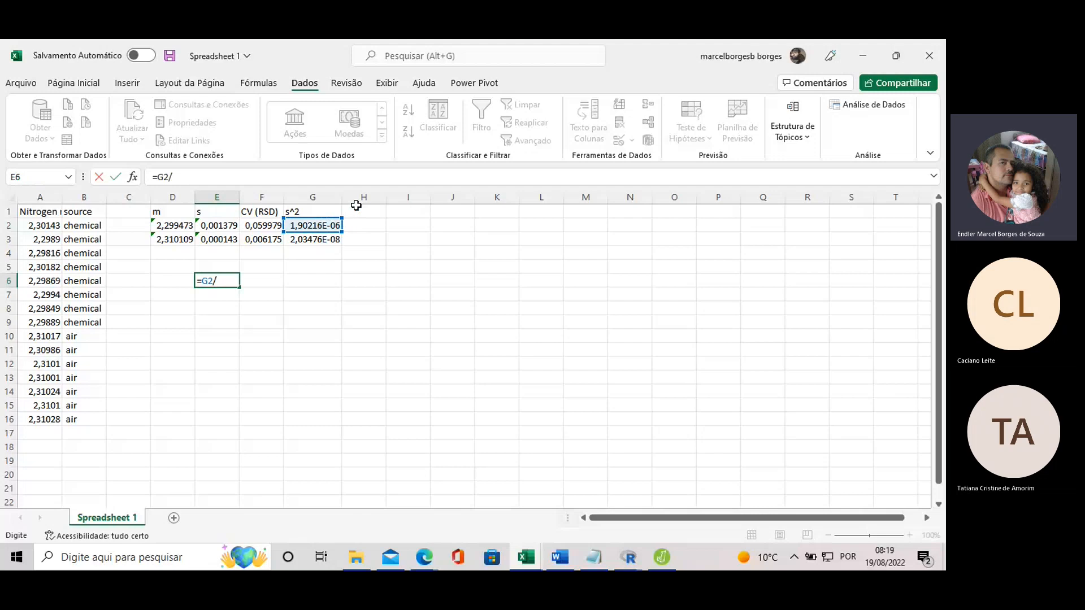
pyautogui.click(312, 240)
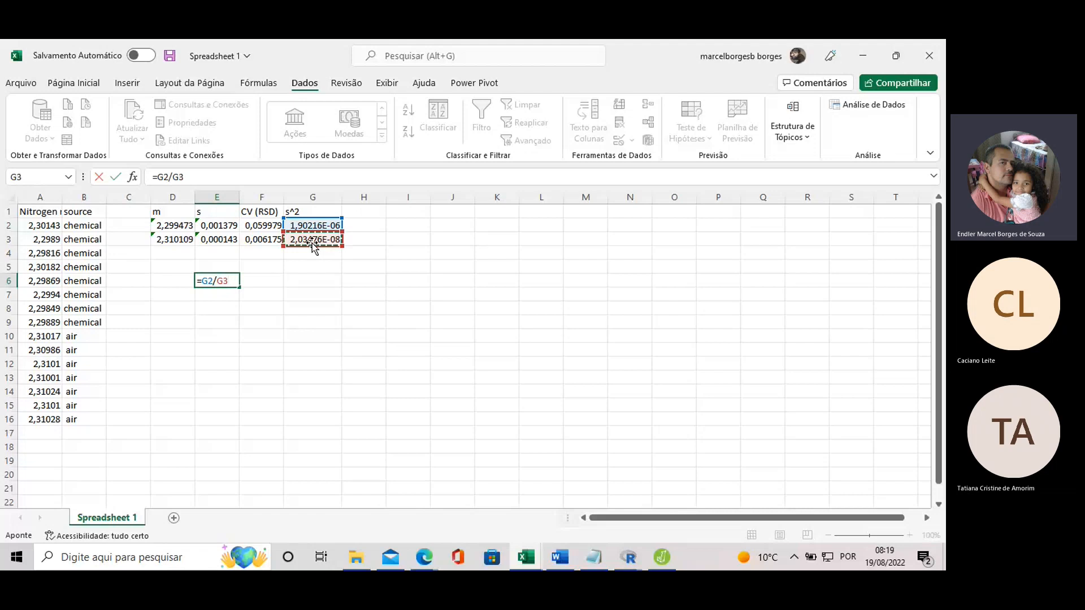
pyautogui.press('Return')
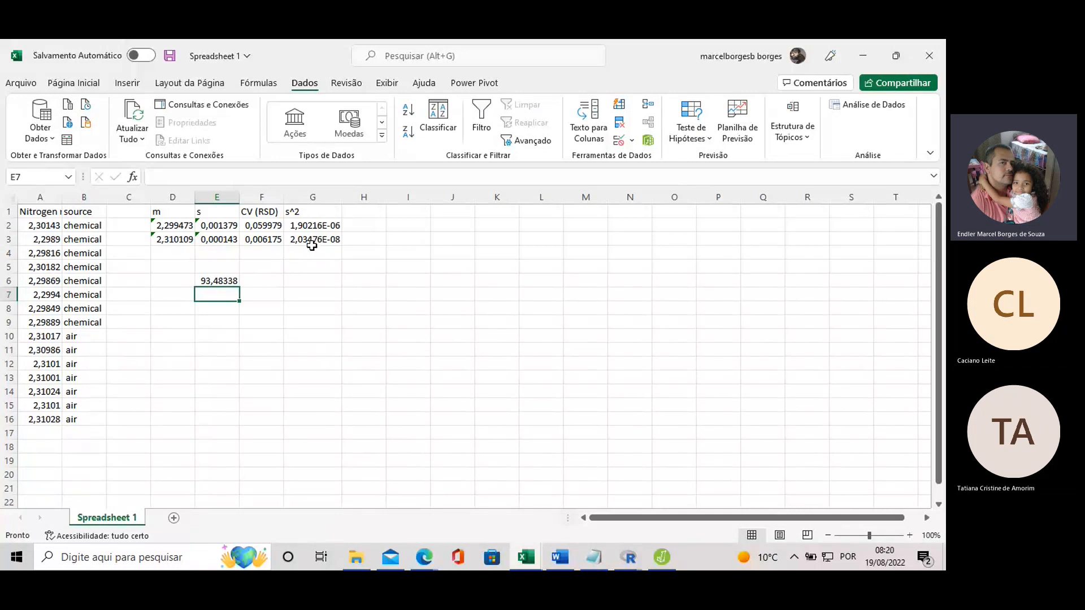
# - Enter the label p-value in G6 and the value 1 beside it in H6
pyautogui.click(310, 277)
pyautogui.write('=')
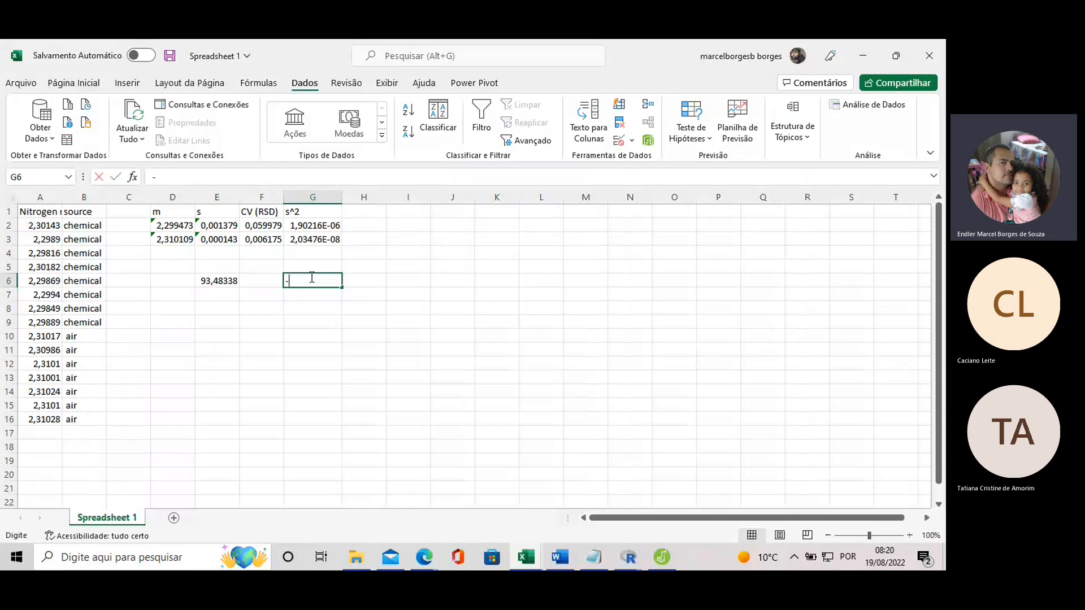
pyautogui.press('BackSpace')
pyautogui.write('p-v')
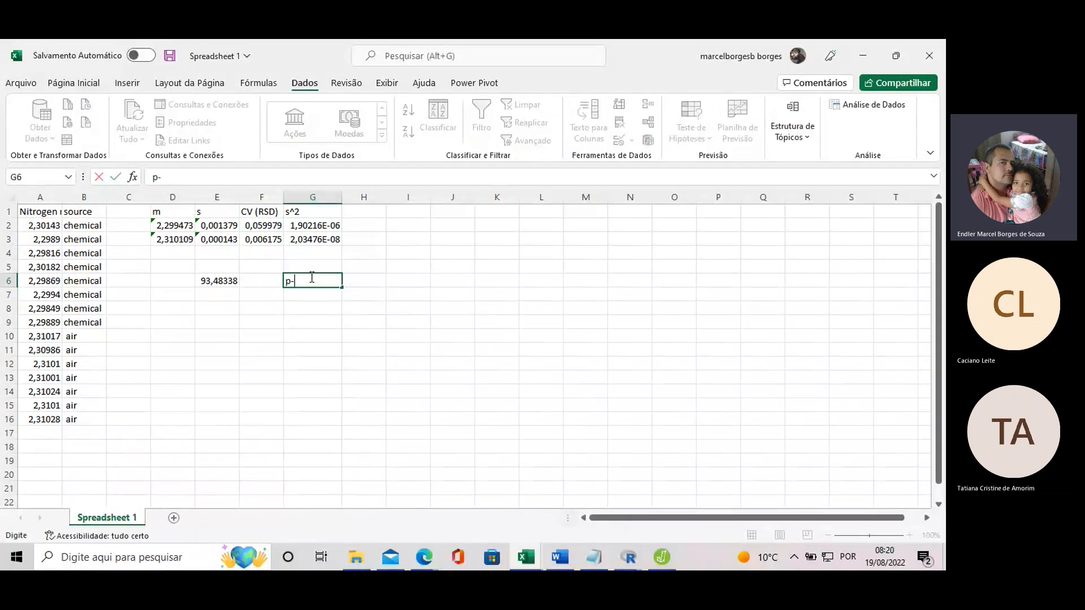
pyautogui.write('alue')
pyautogui.click(377, 281)
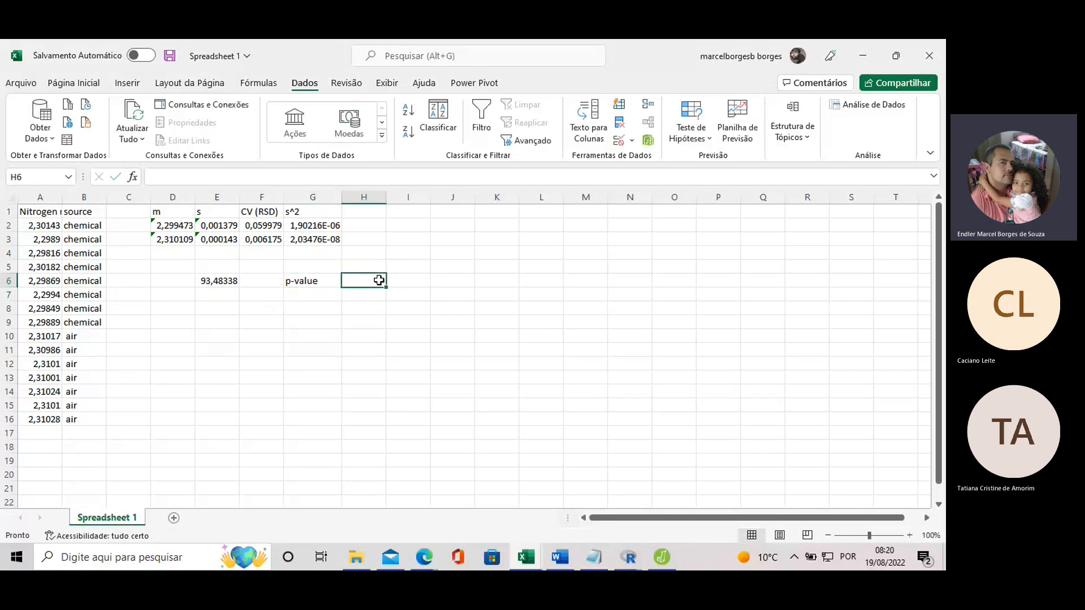
pyautogui.write('1')
pyautogui.click(348, 347)
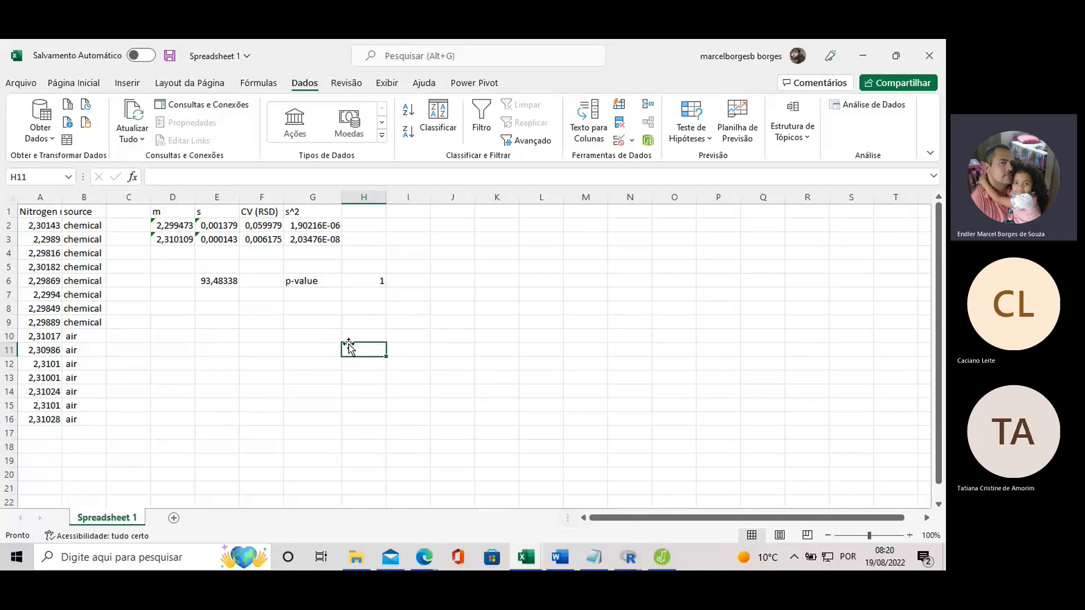
# - Enter the significance level 0,05 in H7, below the value 1
pyautogui.click(358, 295)
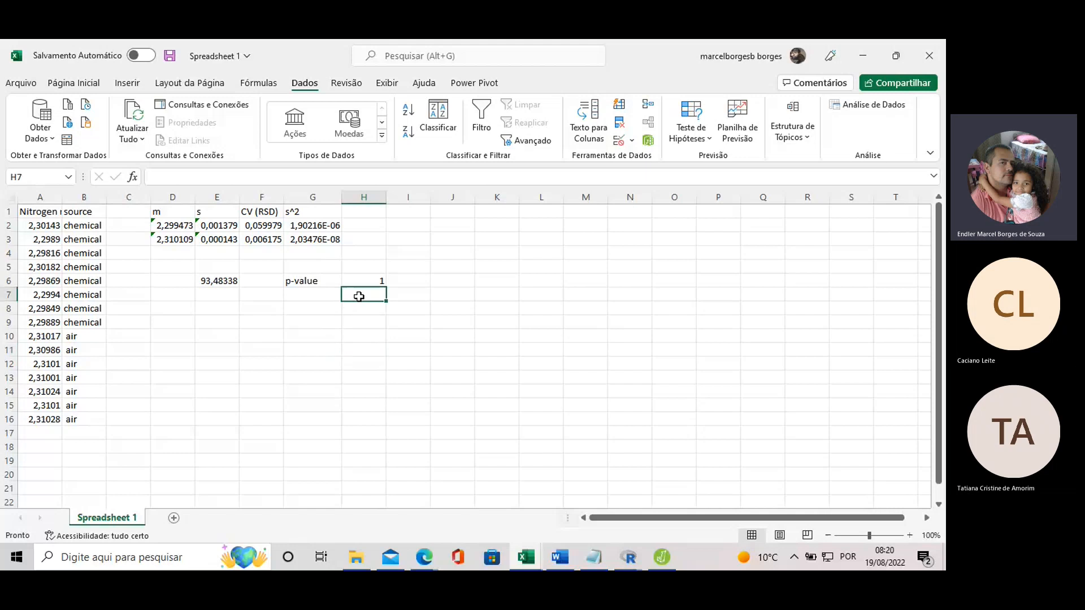
pyautogui.write('0,05')
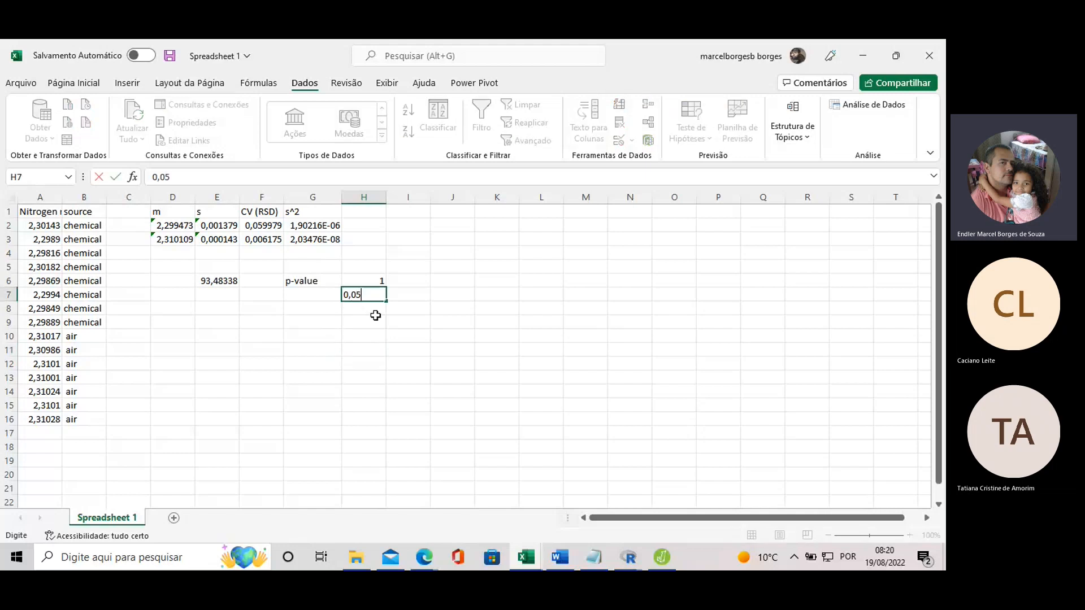
pyautogui.click(372, 349)
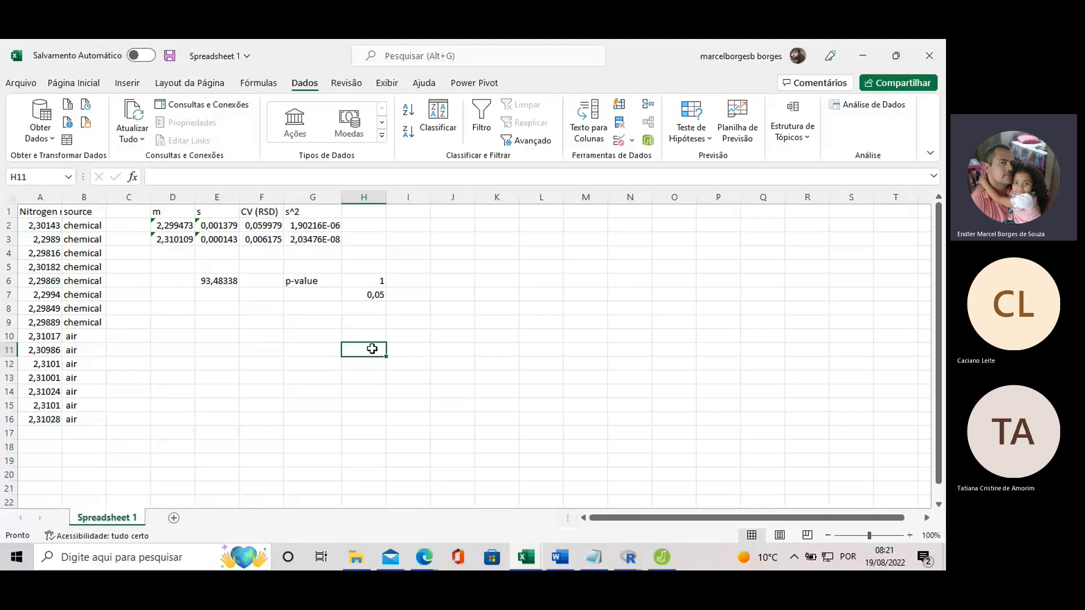
pyautogui.click(373, 308)
pyautogui.click(370, 296)
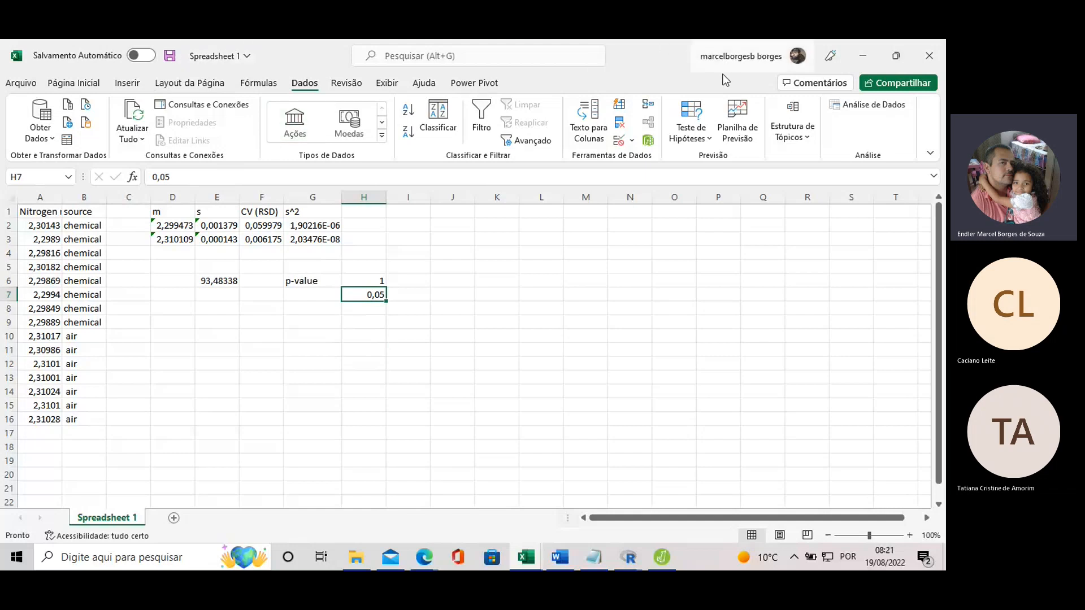
# - Set up a two-sample F-test for variances with A2:A9 as variable 1 and A10:A16 as variable 2
pyautogui.click(869, 105)
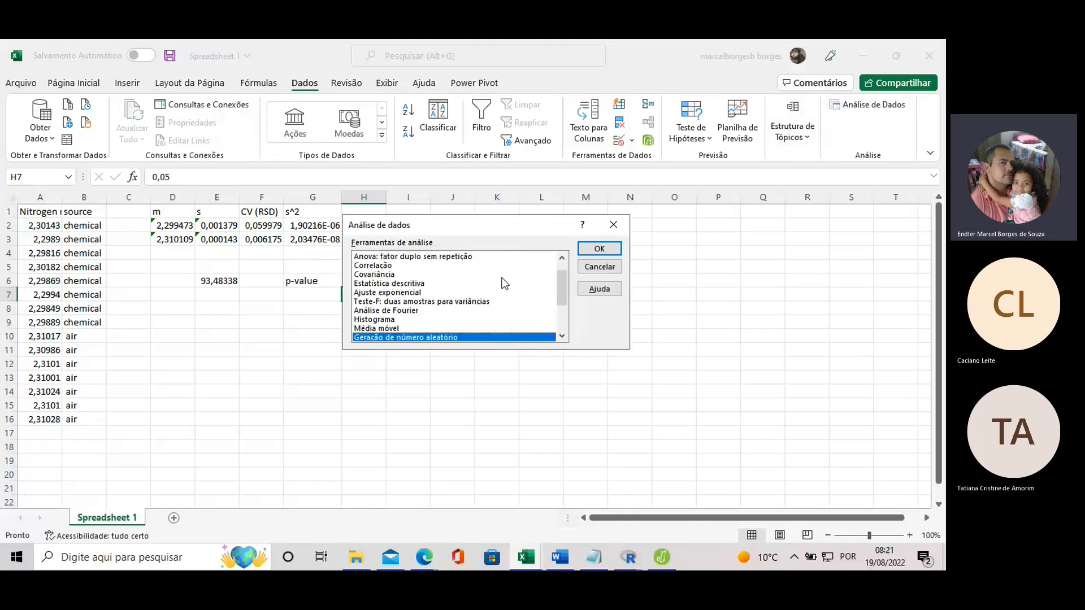
pyautogui.click(385, 302)
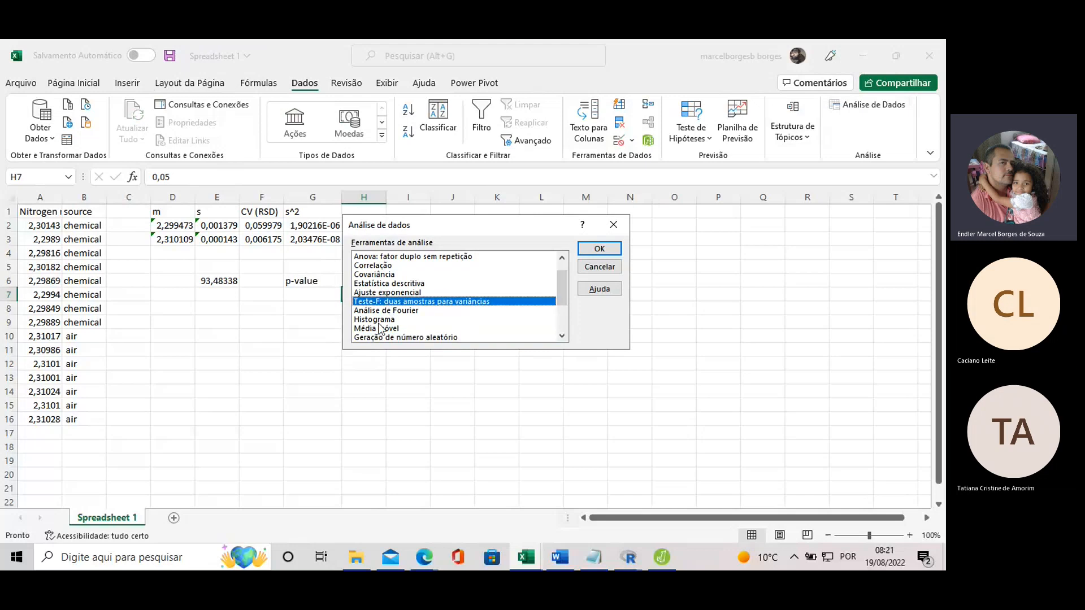
pyautogui.click(585, 252)
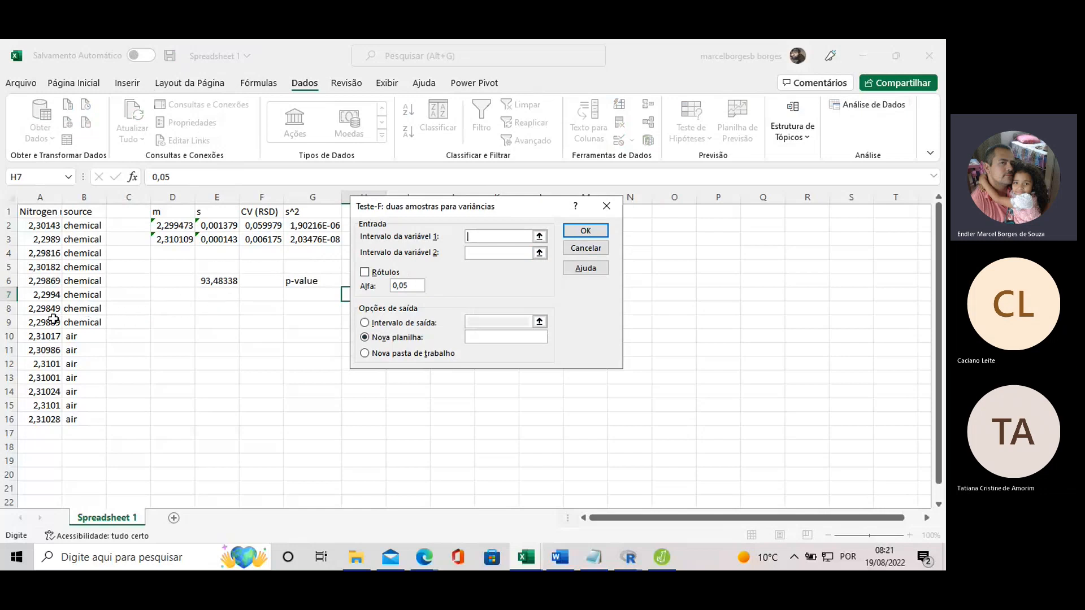
pyautogui.moveTo(53, 320); pyautogui.dragTo(54, 226)
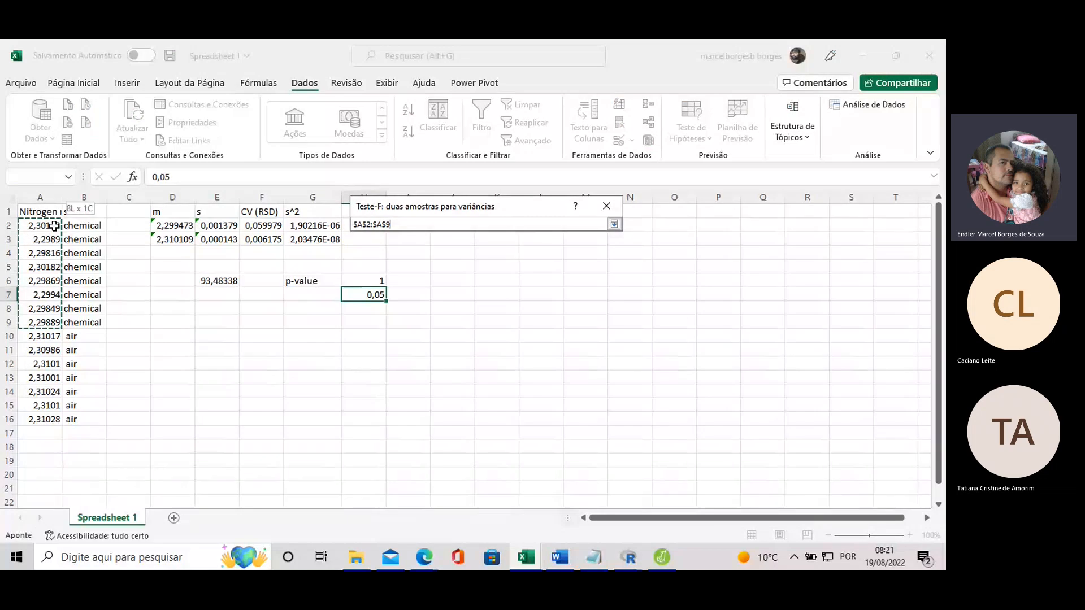
pyautogui.click(485, 254)
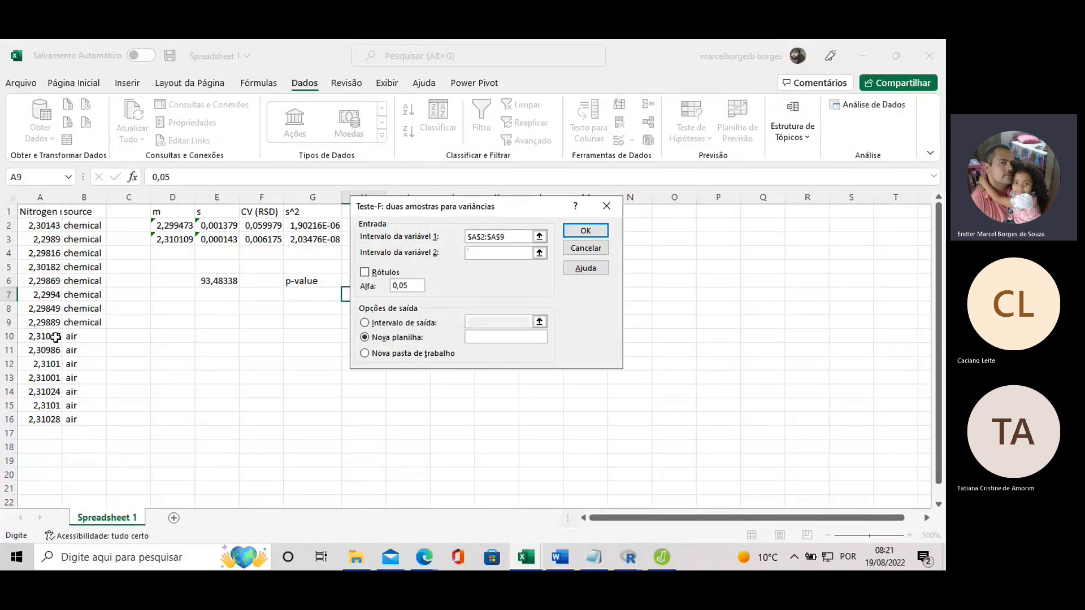
pyautogui.moveTo(54, 337); pyautogui.dragTo(25, 412)
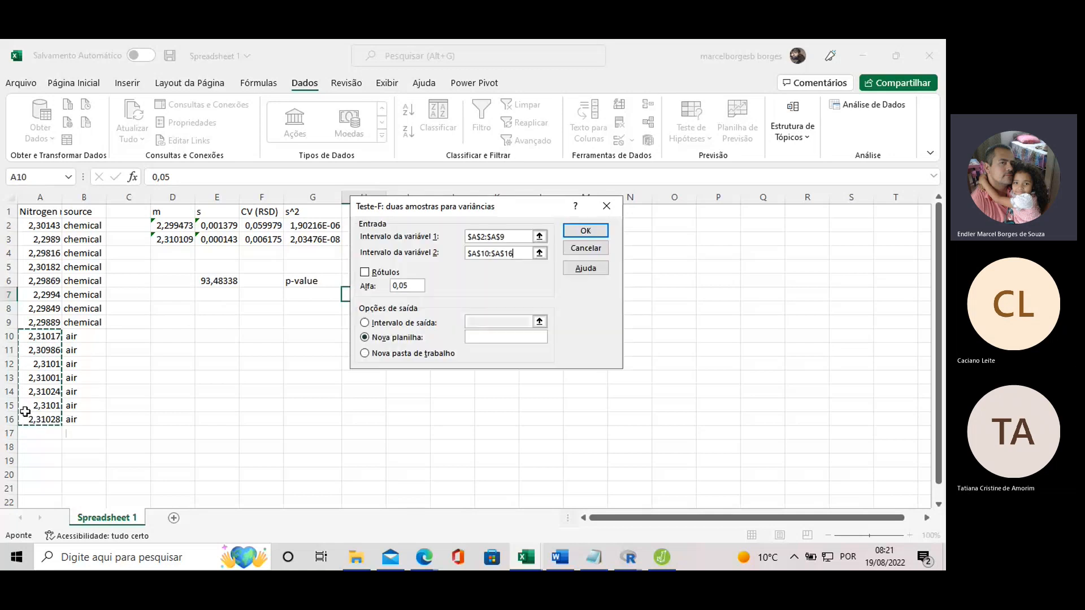
# - Send the F-test output to the current sheet starting at D11 and run the test
pyautogui.click(365, 323)
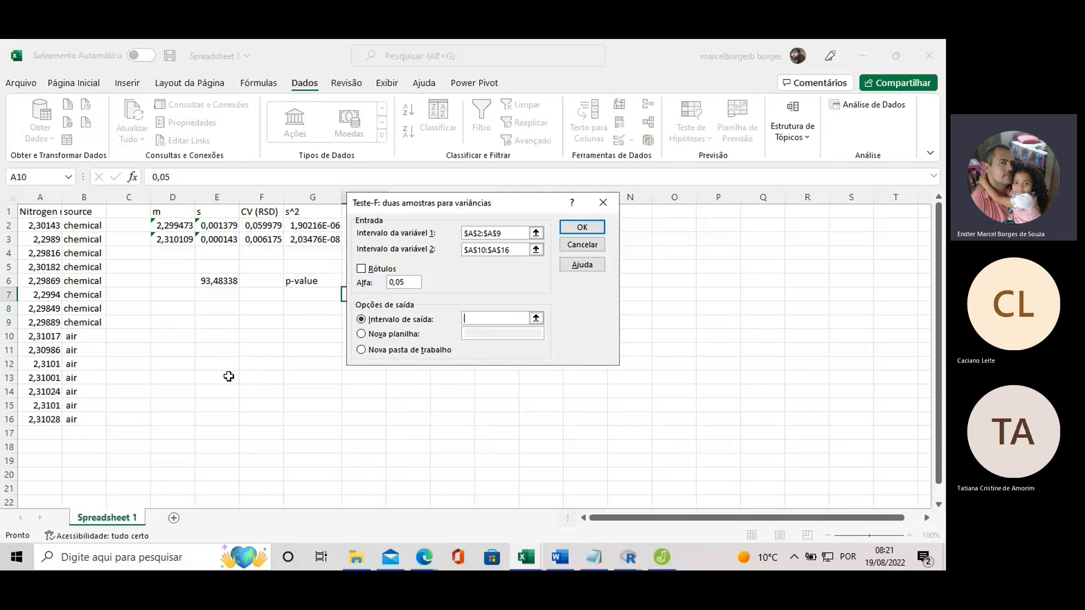
pyautogui.click(177, 350)
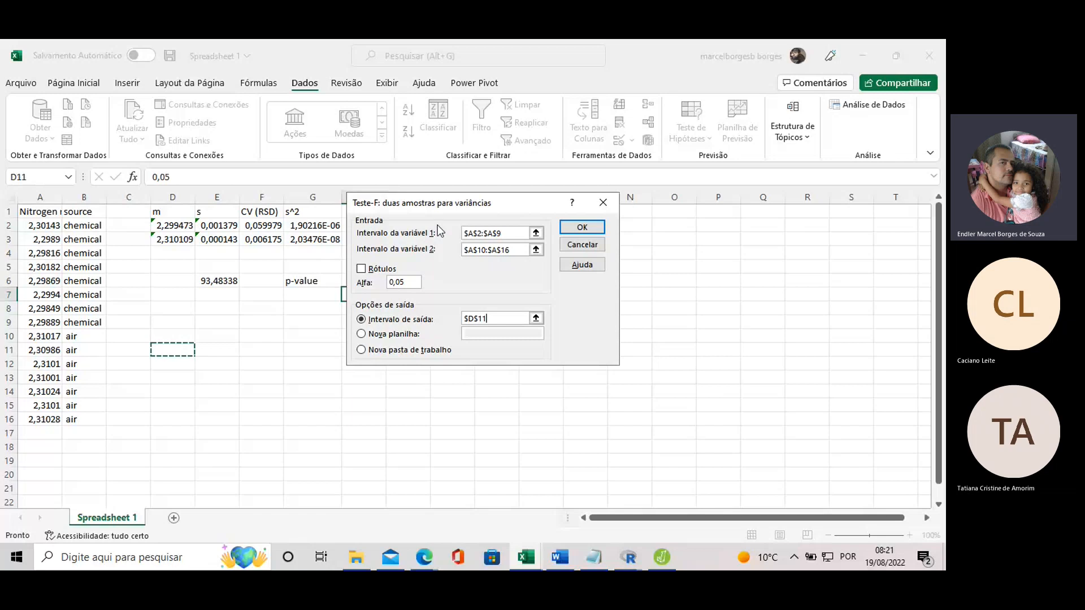
pyautogui.click(579, 226)
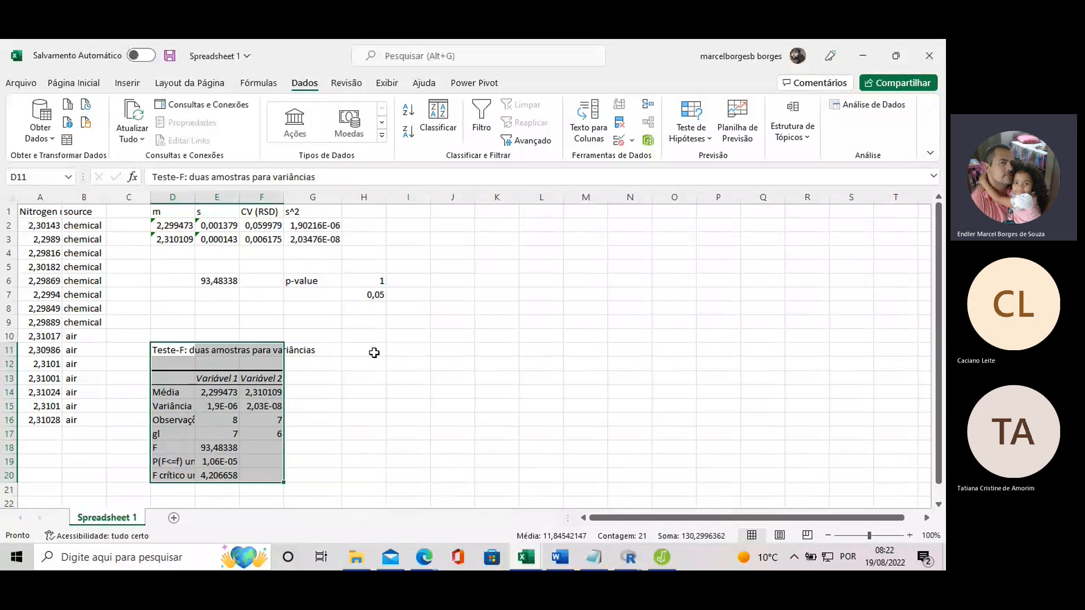
# - Examine the variance, observations and degrees of freedom rows of the F-test table against the chemical and air data ranges
pyautogui.scroll(-2, 374, 352)
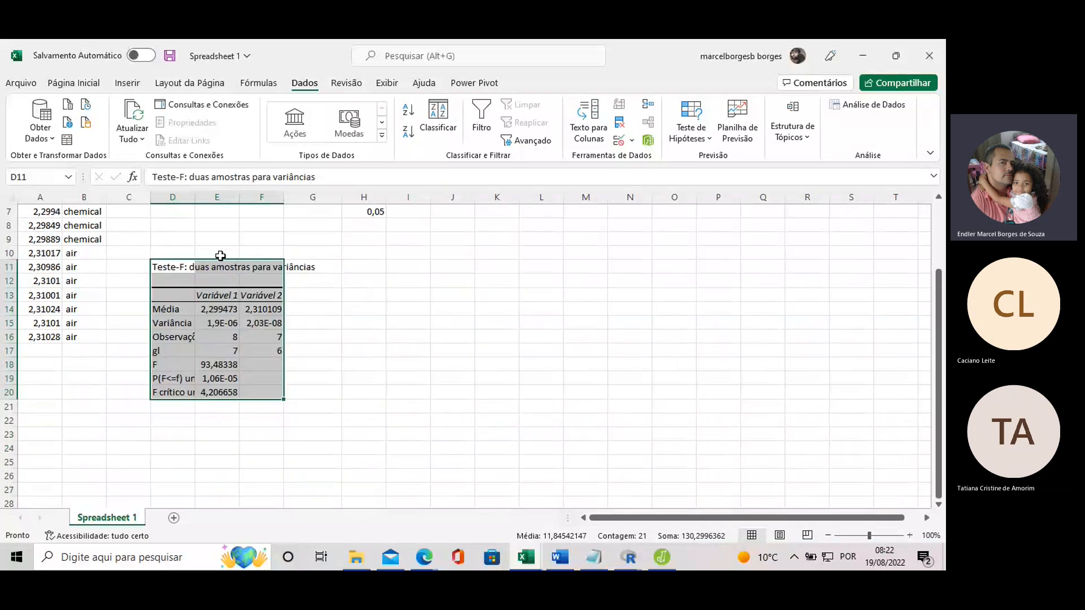
pyautogui.click(236, 294)
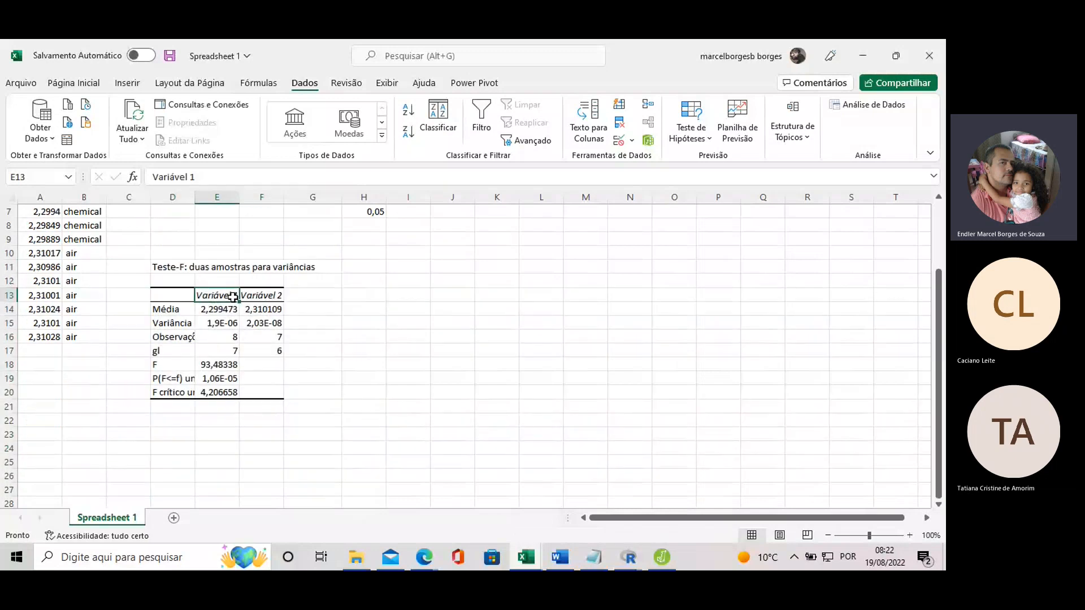
pyautogui.click(187, 322)
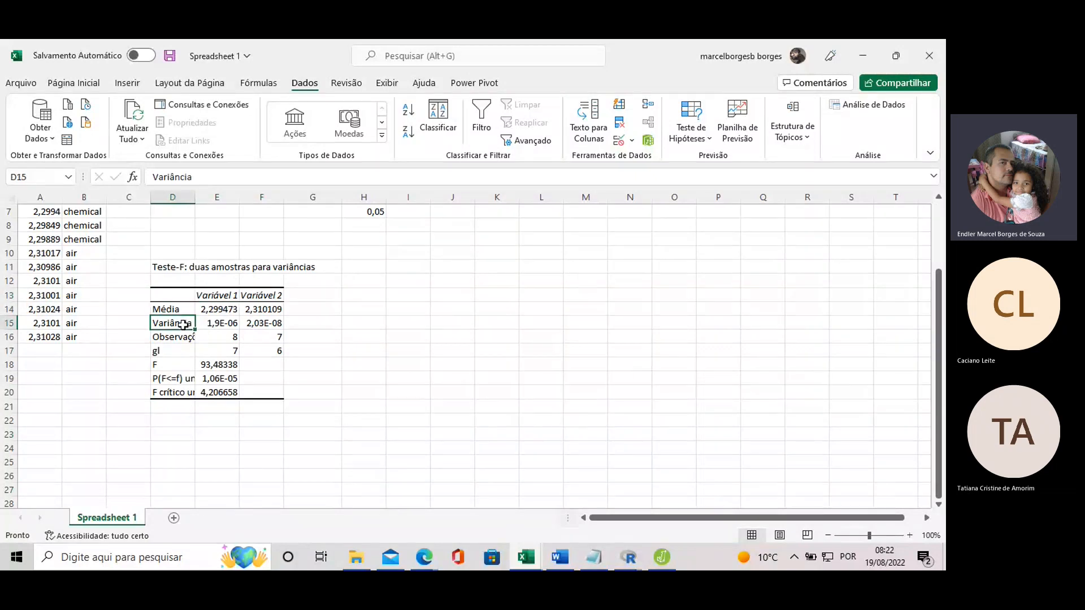
pyautogui.click(168, 350)
pyautogui.click(169, 337)
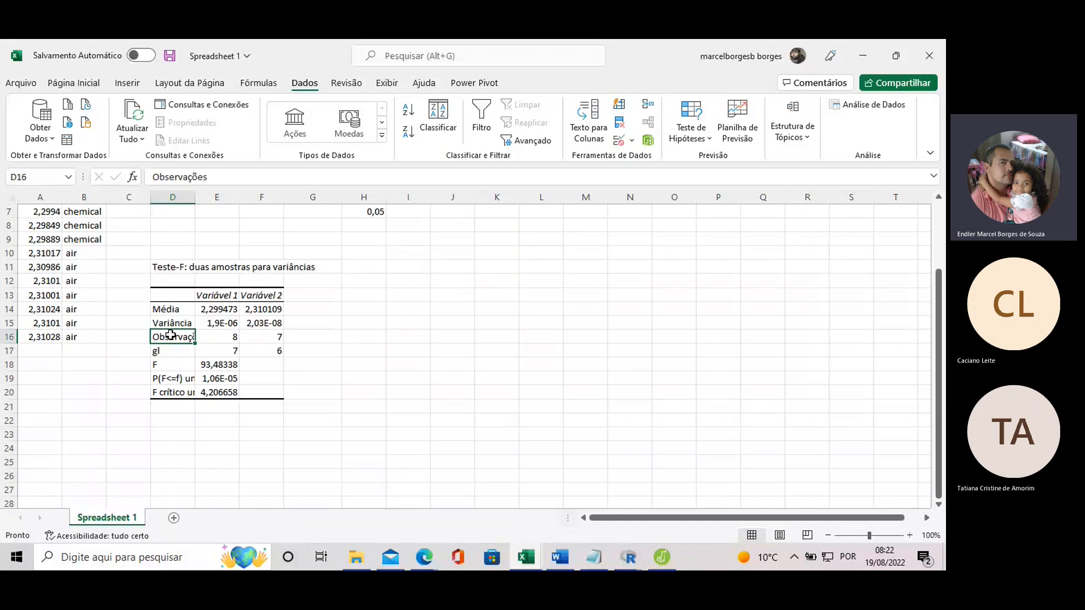
pyautogui.scroll(2, 57, 305)
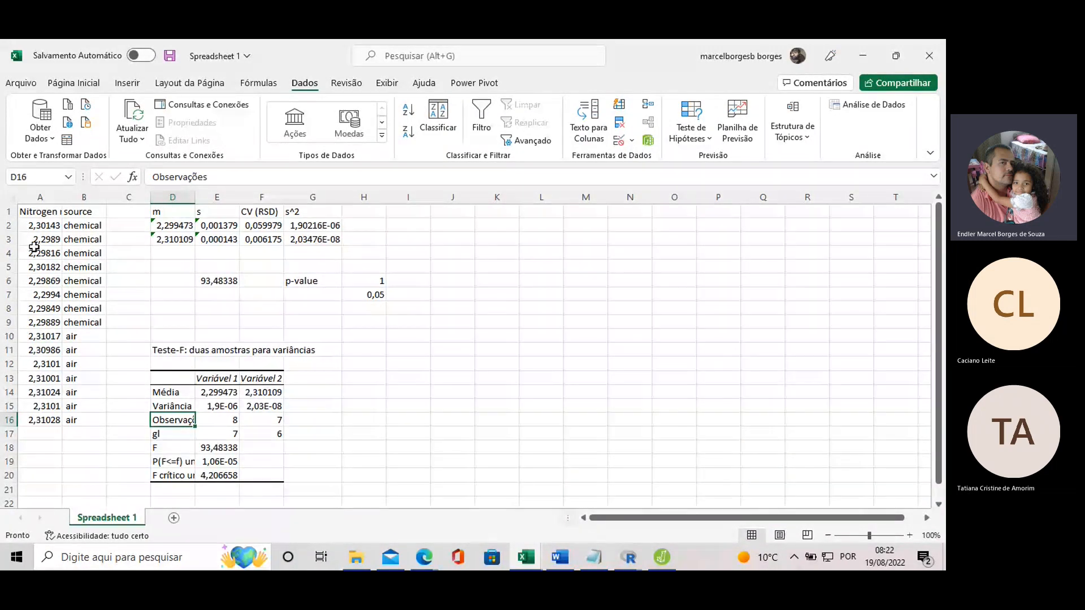
pyautogui.moveTo(34, 225); pyautogui.dragTo(33, 321)
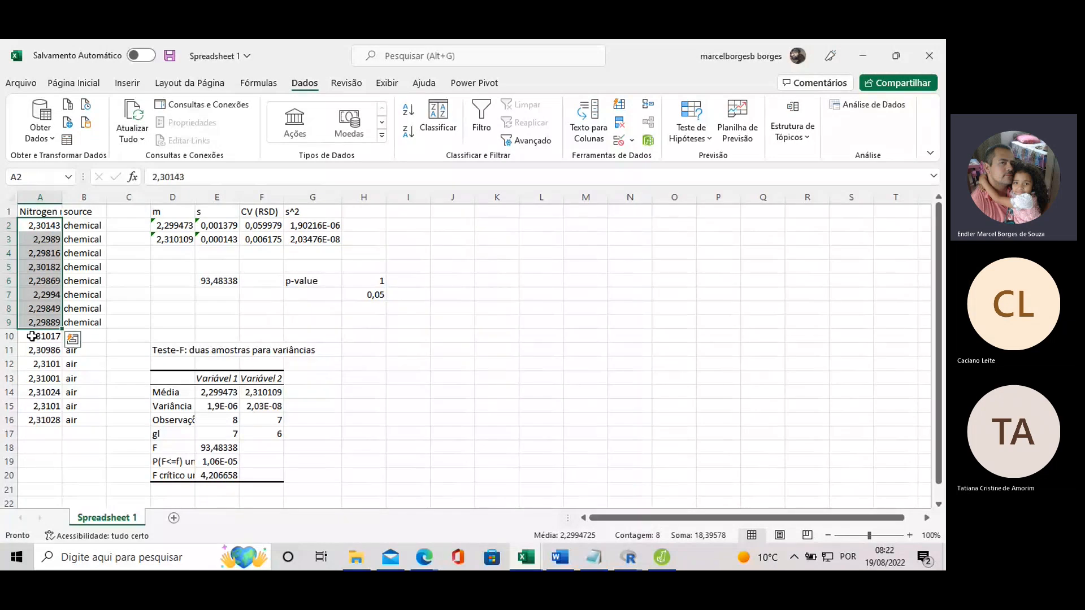
pyautogui.moveTo(32, 339); pyautogui.dragTo(26, 416)
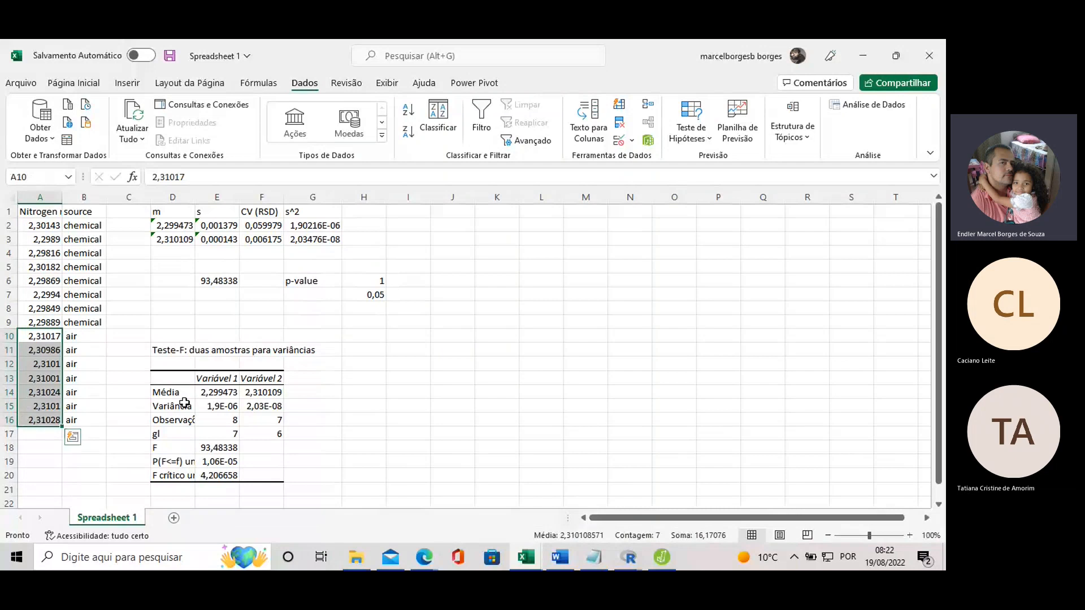
# - Compare the calculated F with the critical F in the results table, and check both samples' observation counts
pyautogui.click(219, 447)
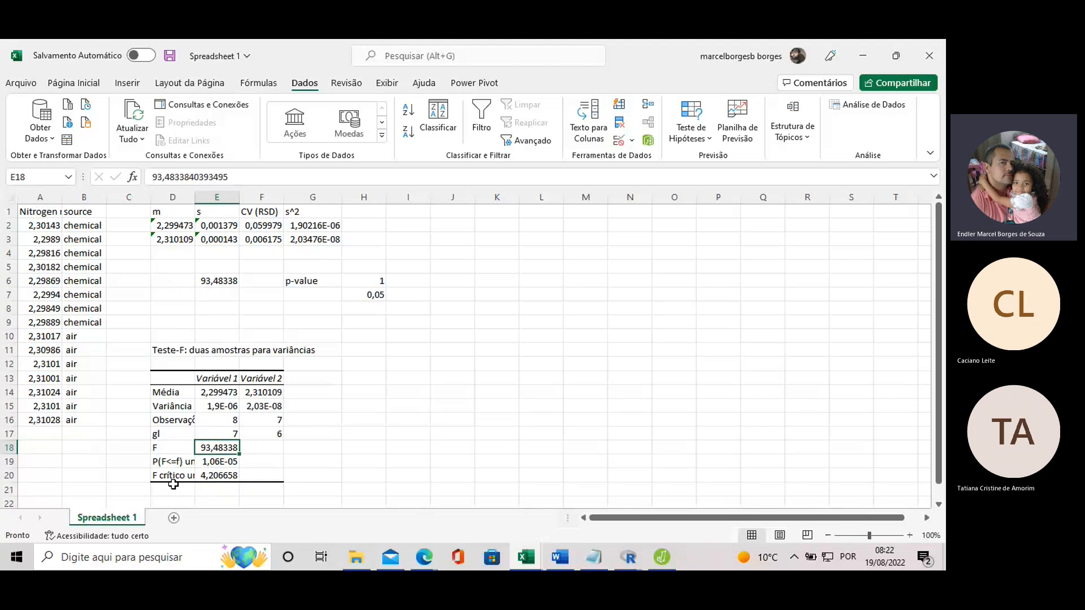
pyautogui.click(218, 475)
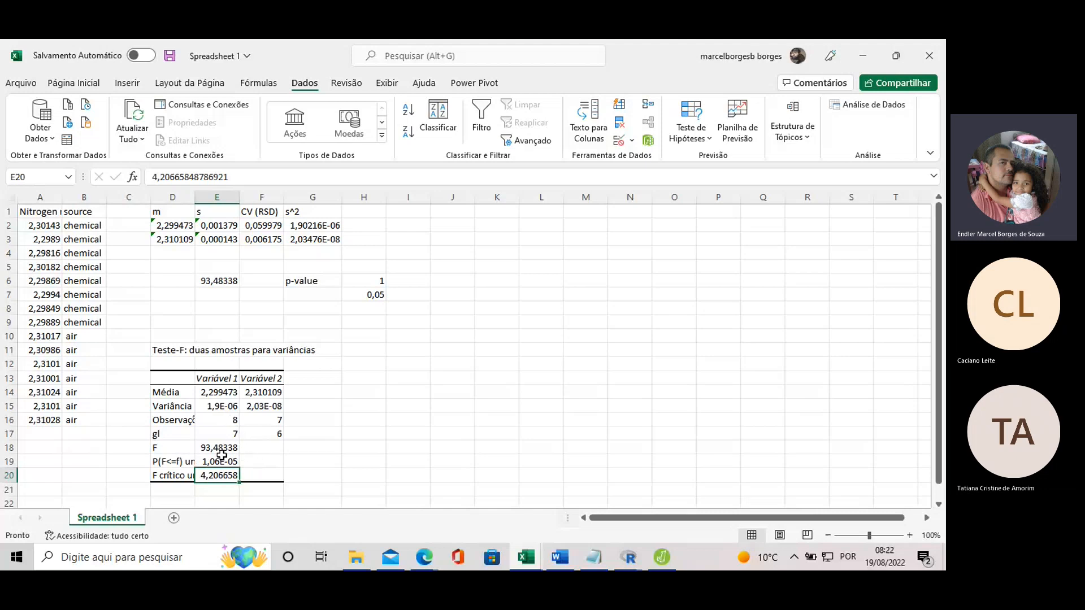
pyautogui.click(232, 421)
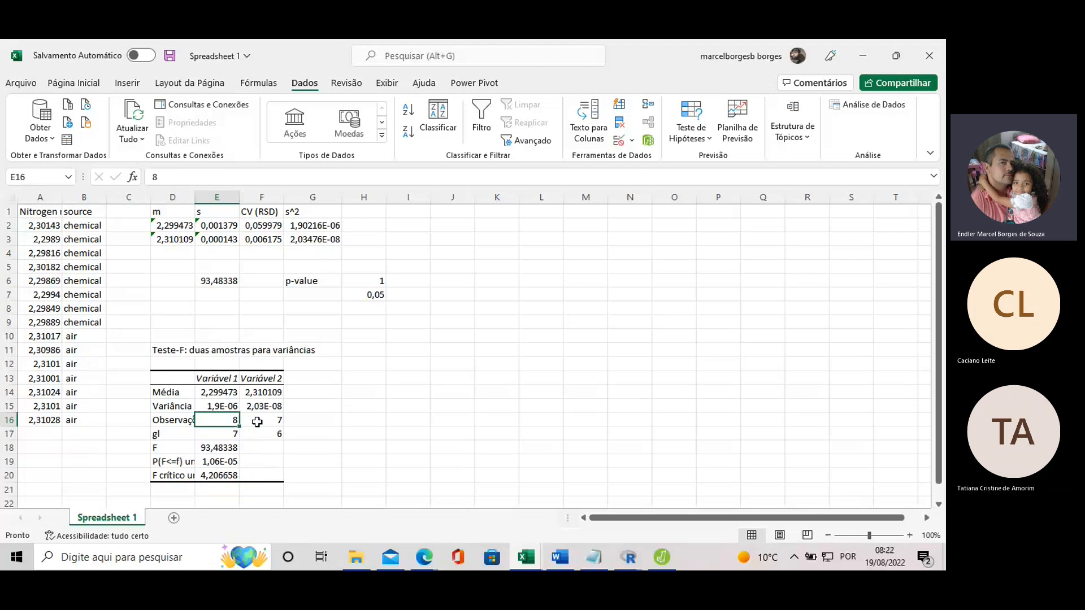
pyautogui.click(258, 422)
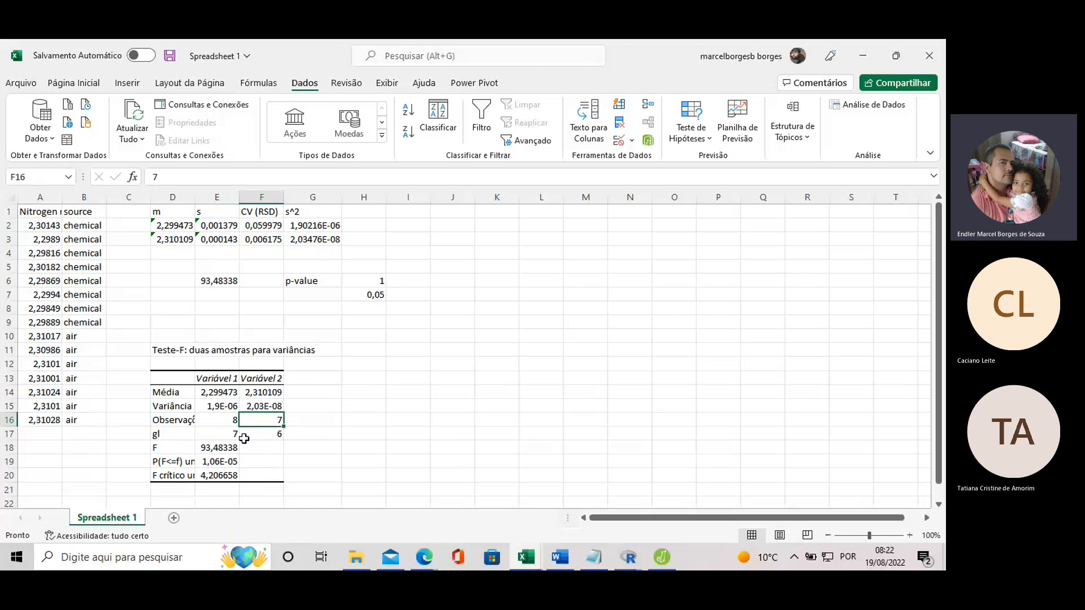
pyautogui.click(228, 476)
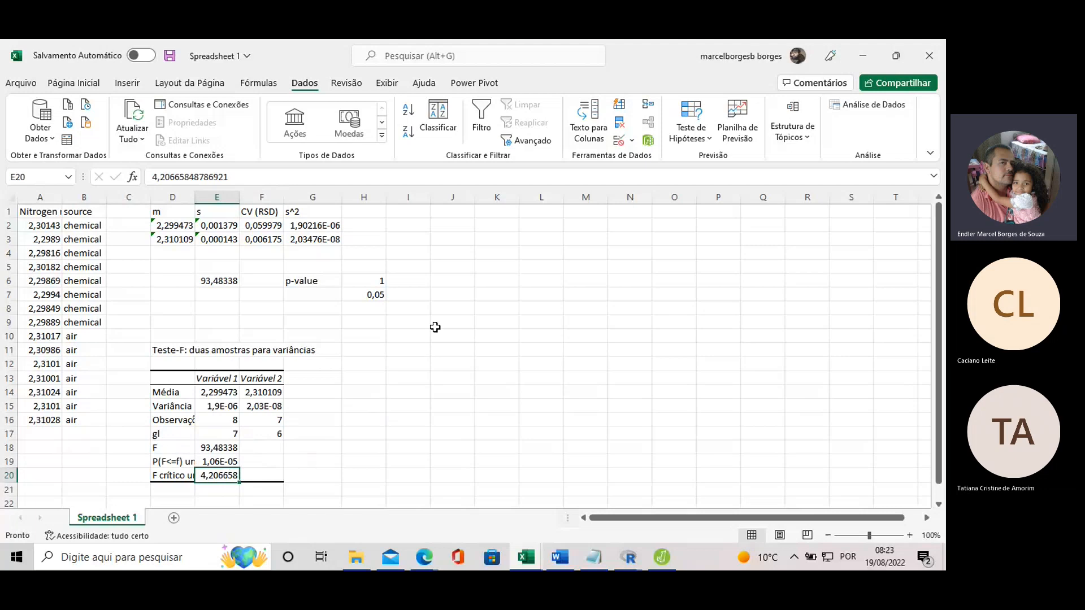
# - Compare the F-test's one-tailed p-value, F and critical F with the 0,05 significance level in H7
pyautogui.click(381, 295)
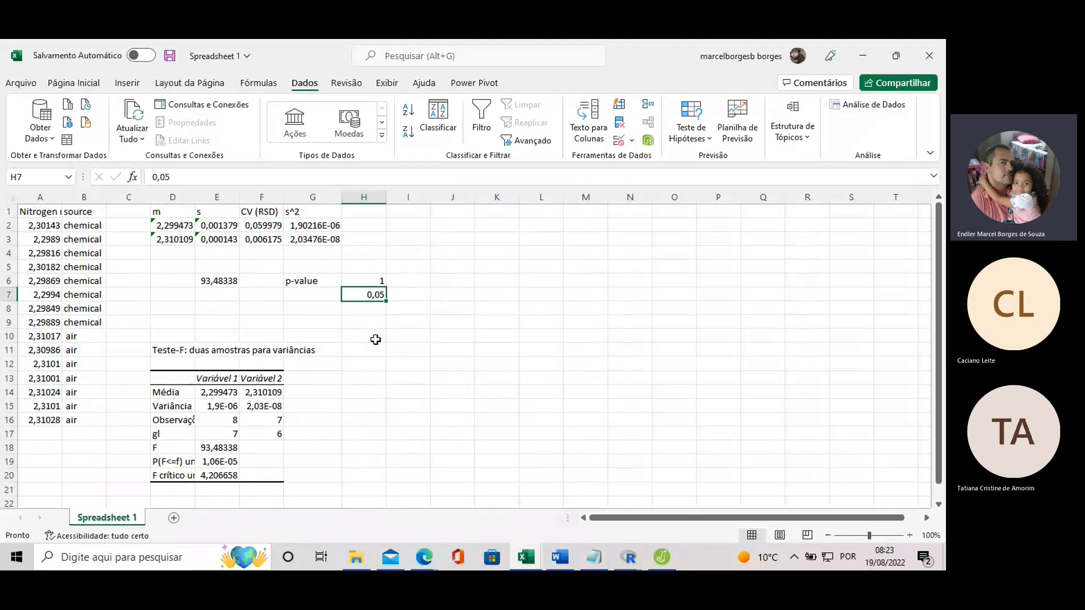
pyautogui.click(233, 474)
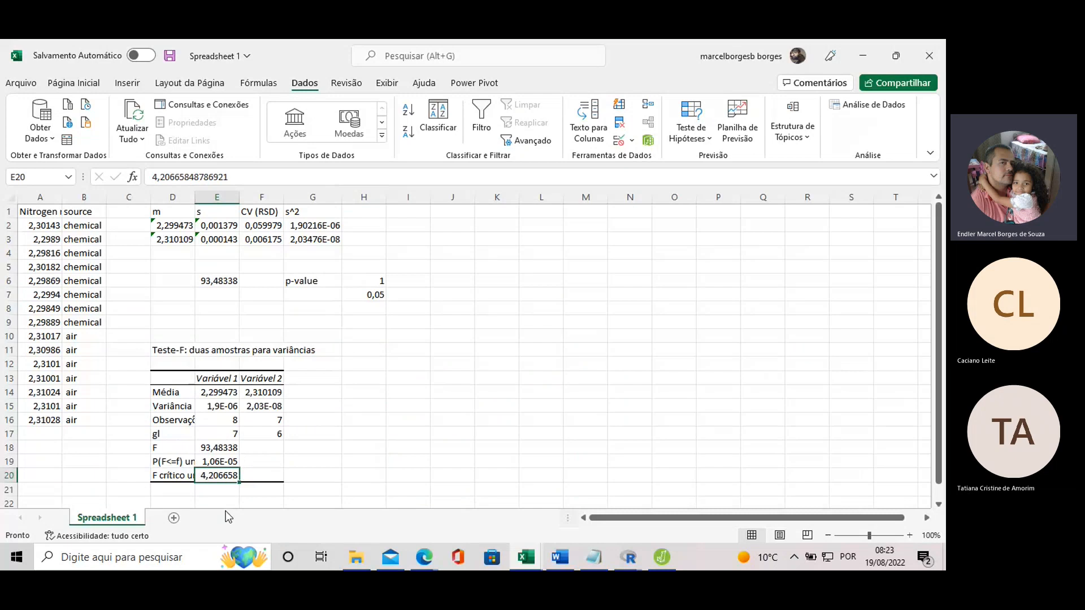
pyautogui.click(224, 454)
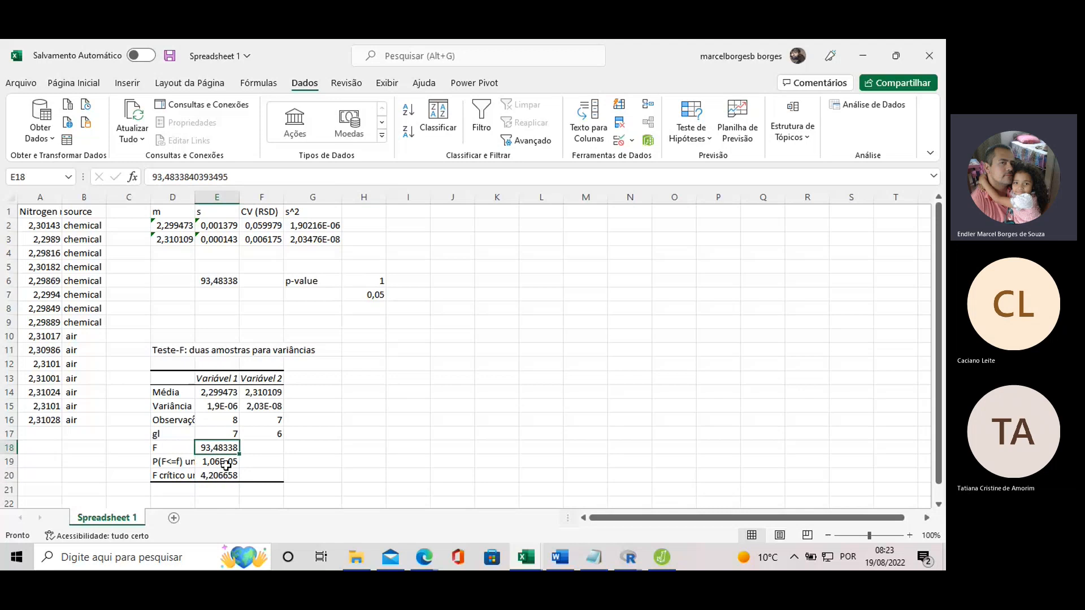
pyautogui.press('Down')
pyautogui.click(226, 559)
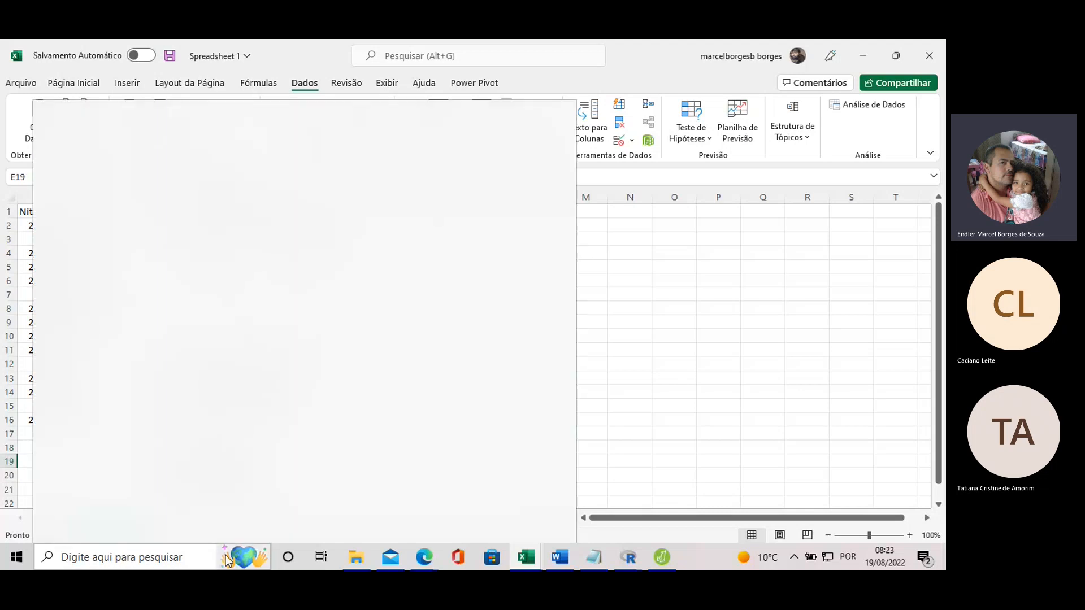
pyautogui.click(527, 339)
pyautogui.click(226, 462)
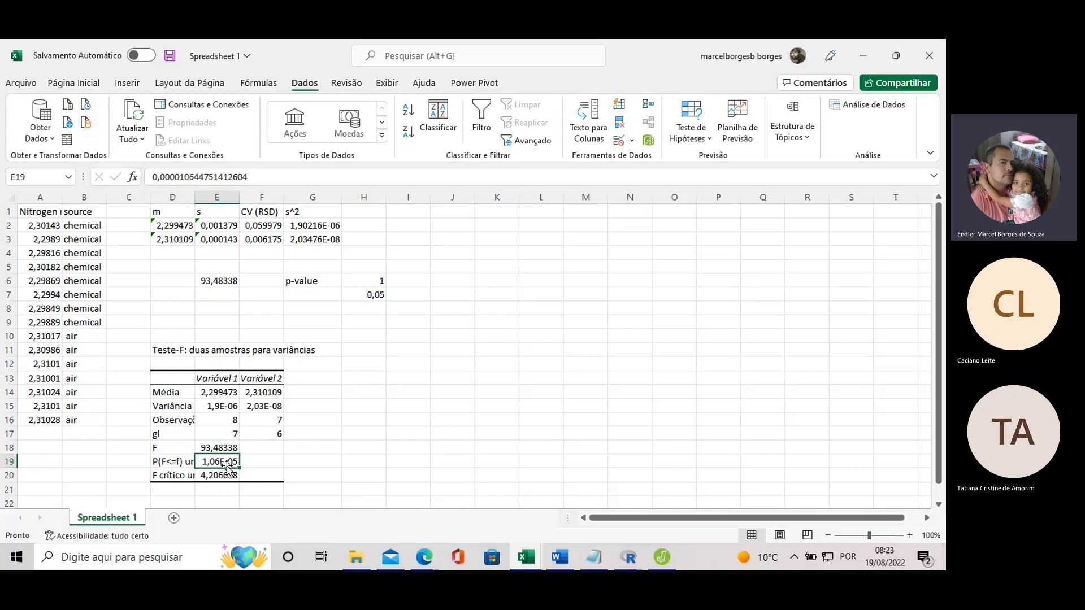
# - Enter 0,001 in H8 as a second significance level and compare it with the 0,05 level above it
pyautogui.click(365, 308)
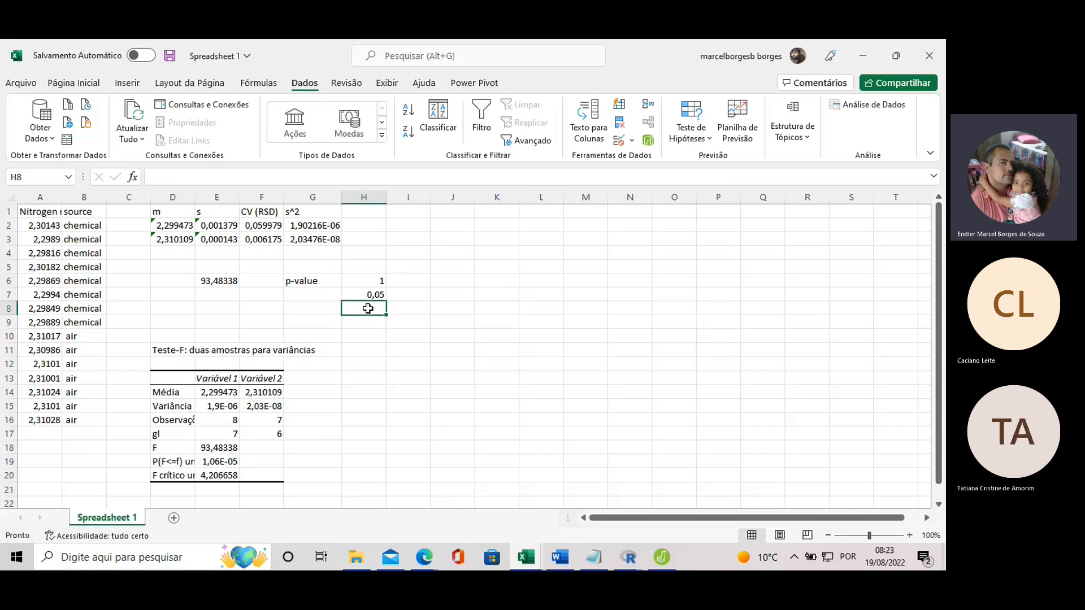
pyautogui.write('0,001')
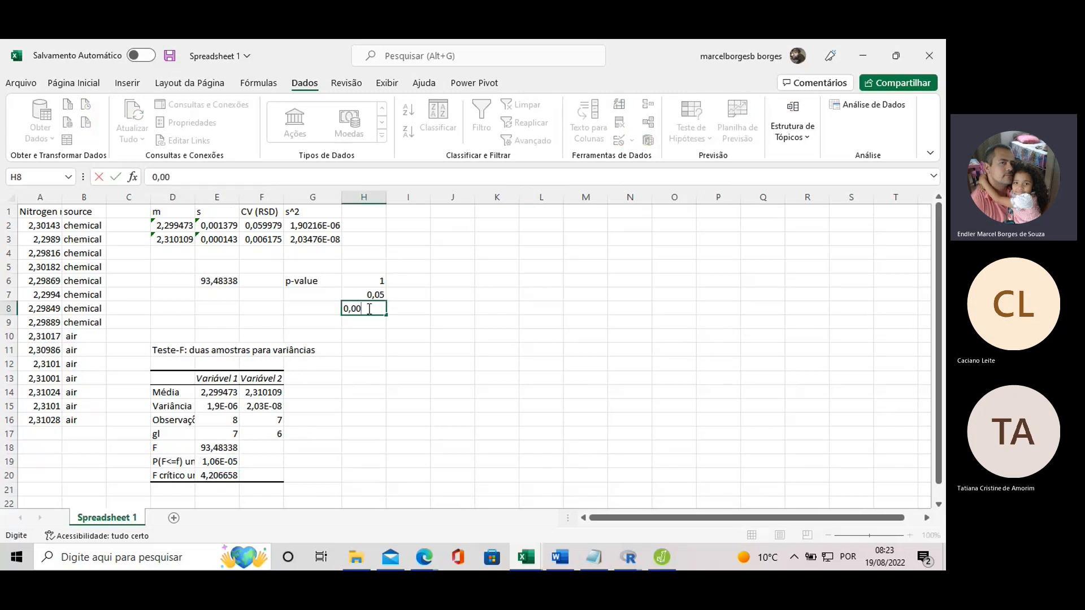
pyautogui.click(422, 362)
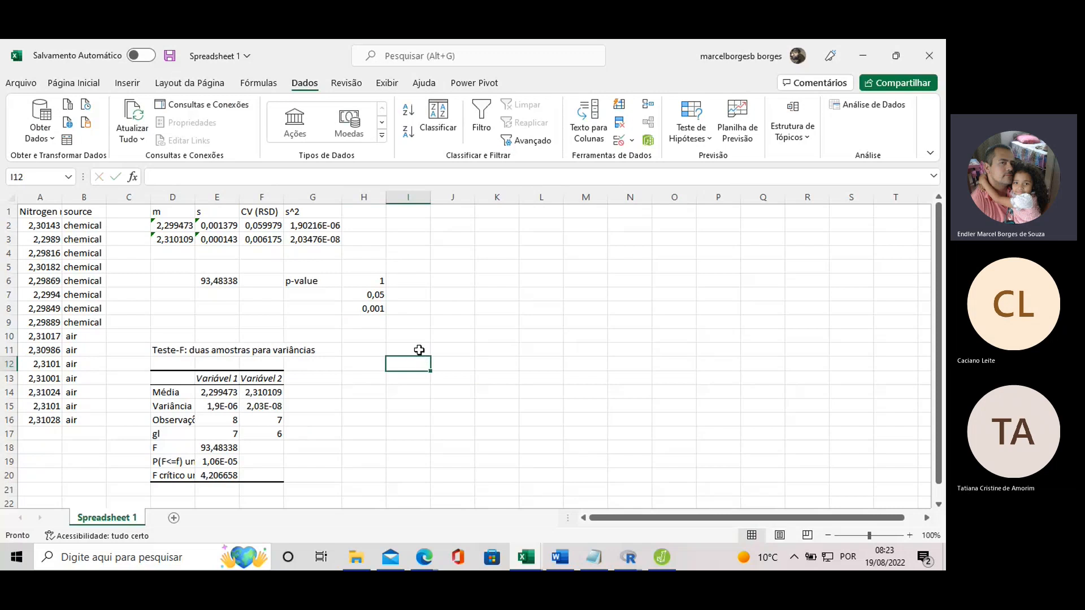
pyautogui.click(379, 295)
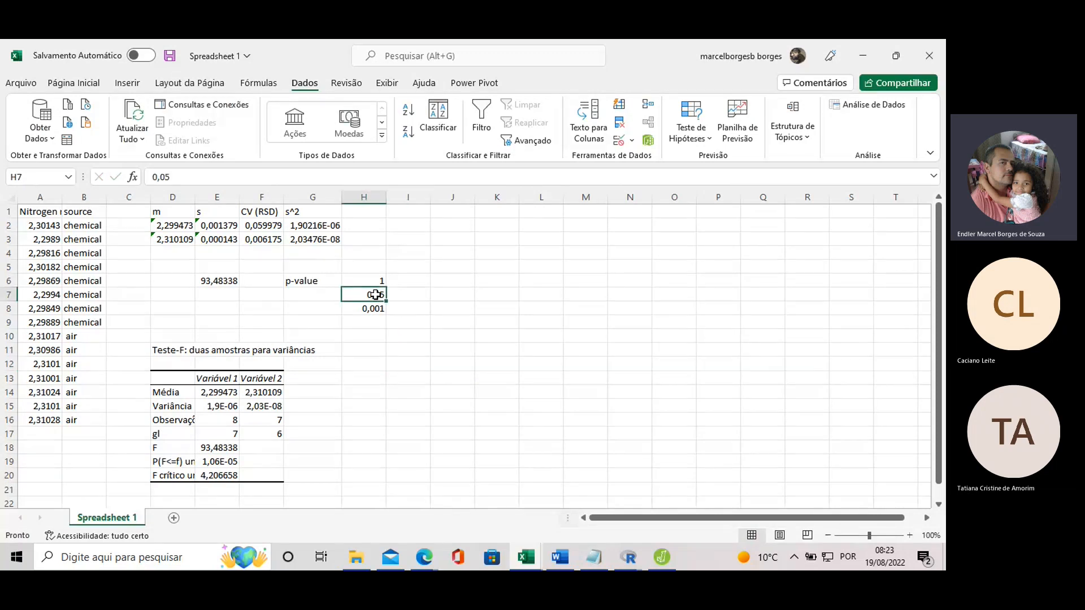
pyautogui.click(371, 308)
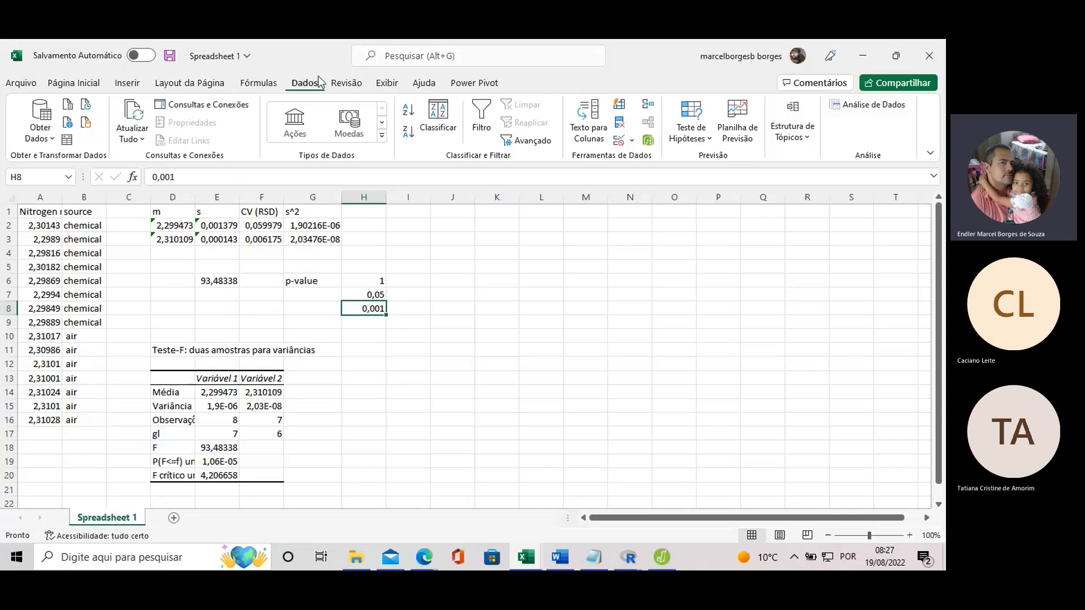
# - Set up a two-sample t-test assuming unequal variances, with A2:A9 as variable 1 and A10:A16 as variable 2
pyautogui.click(839, 106)
pyautogui.moveTo(561, 270); pyautogui.dragTo(570, 311)
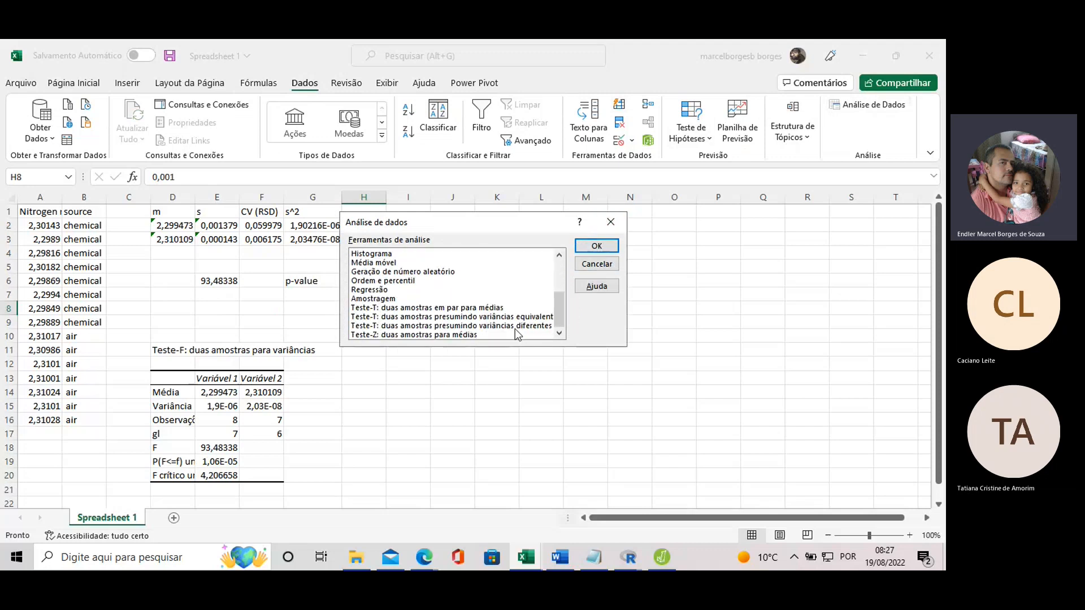
pyautogui.click(425, 310)
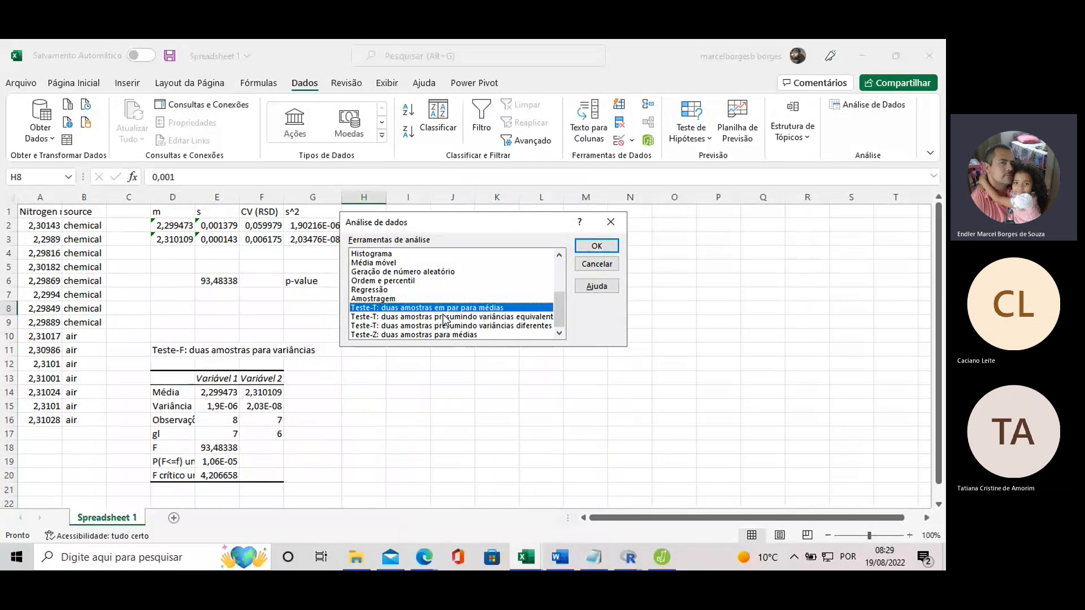
pyautogui.click(444, 318)
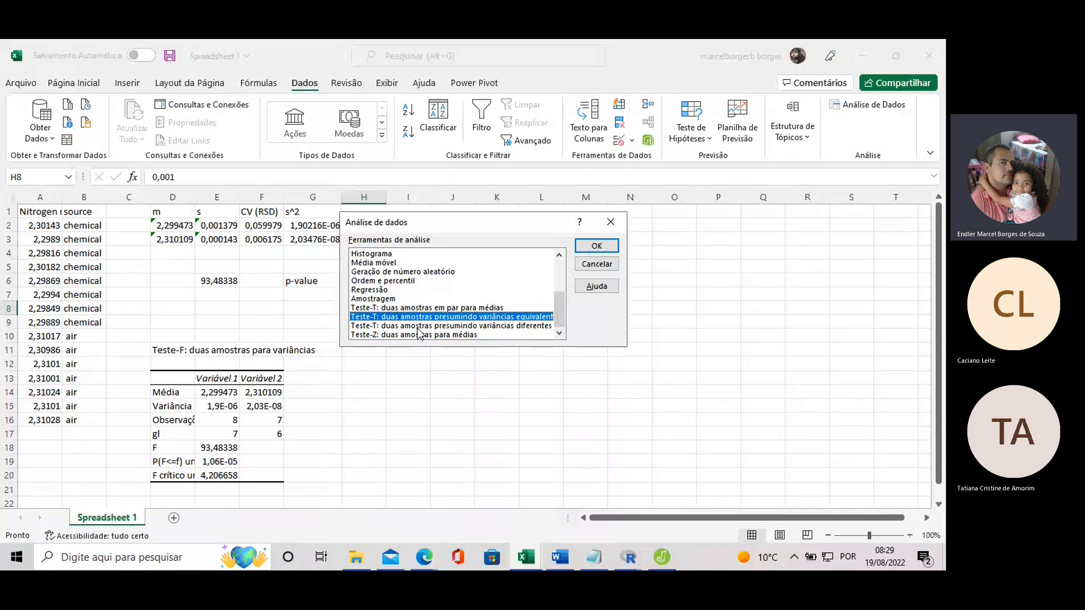
pyautogui.click(443, 326)
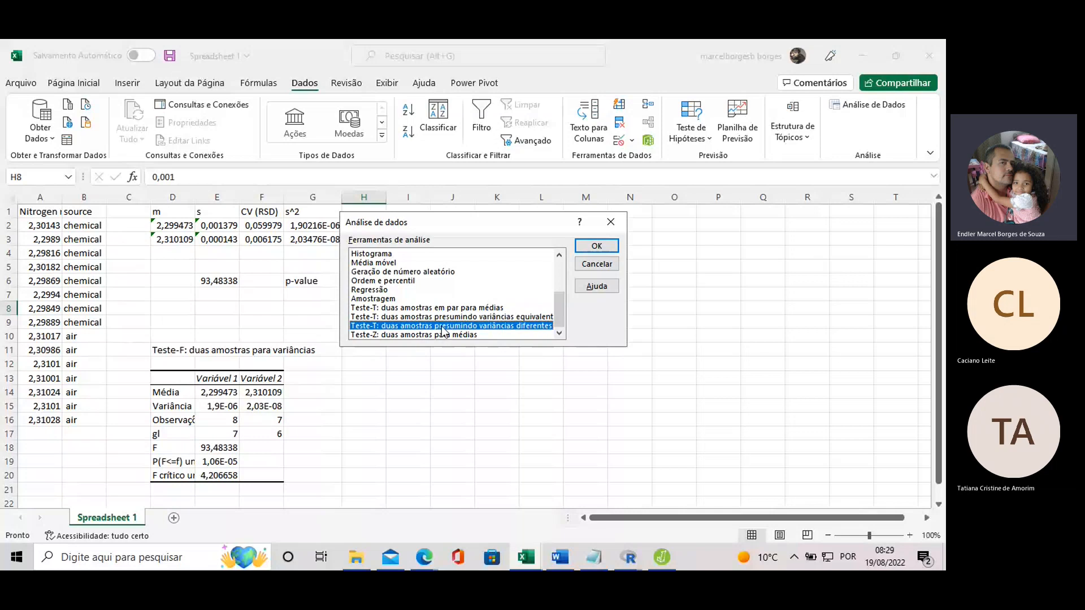
pyautogui.click(595, 248)
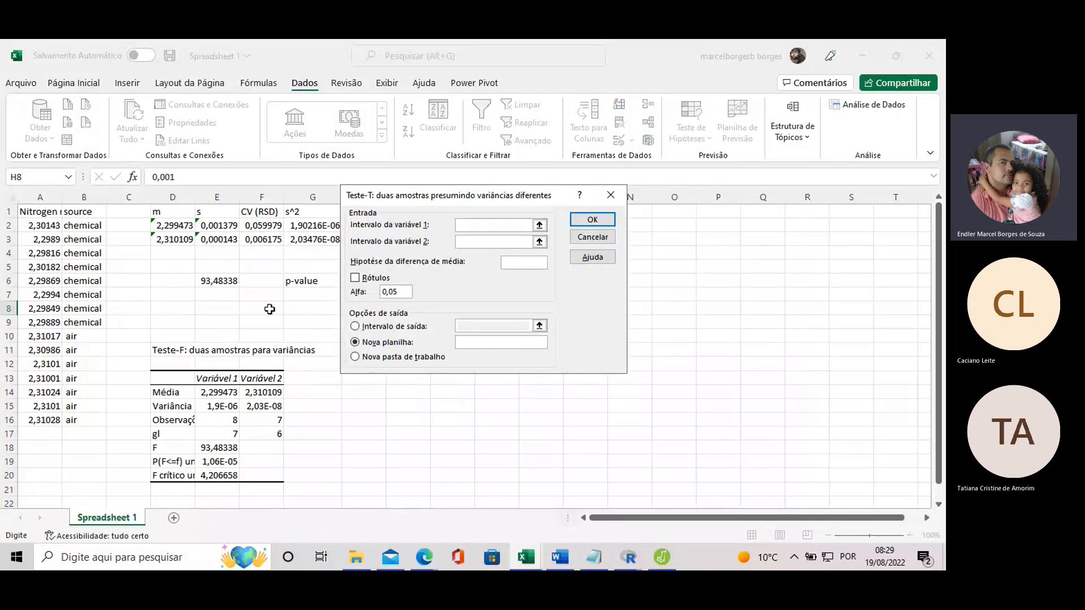
pyautogui.moveTo(51, 225); pyautogui.dragTo(48, 321)
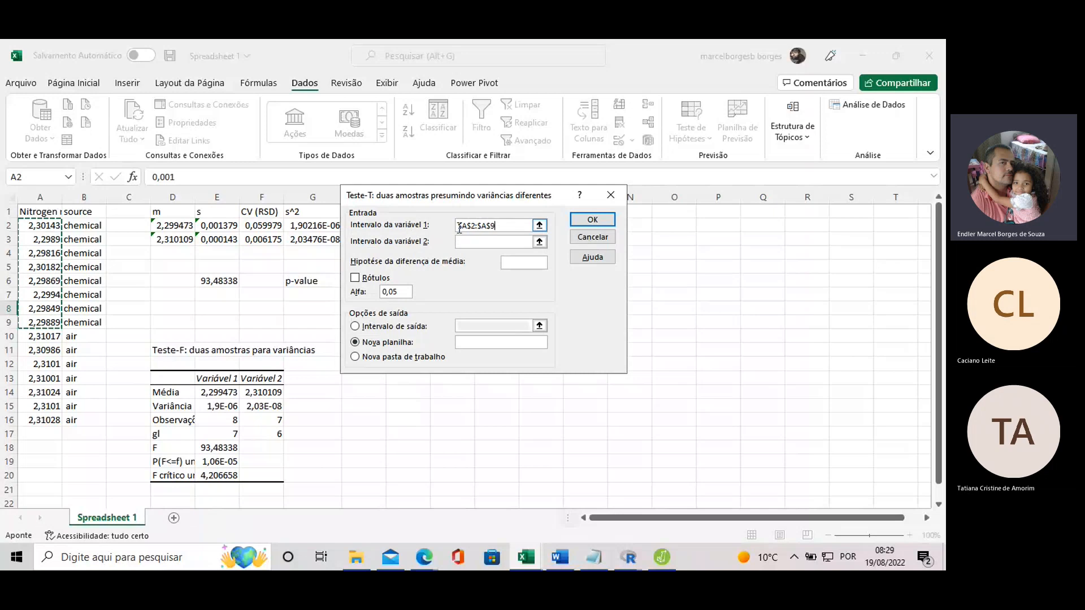
pyautogui.click(469, 241)
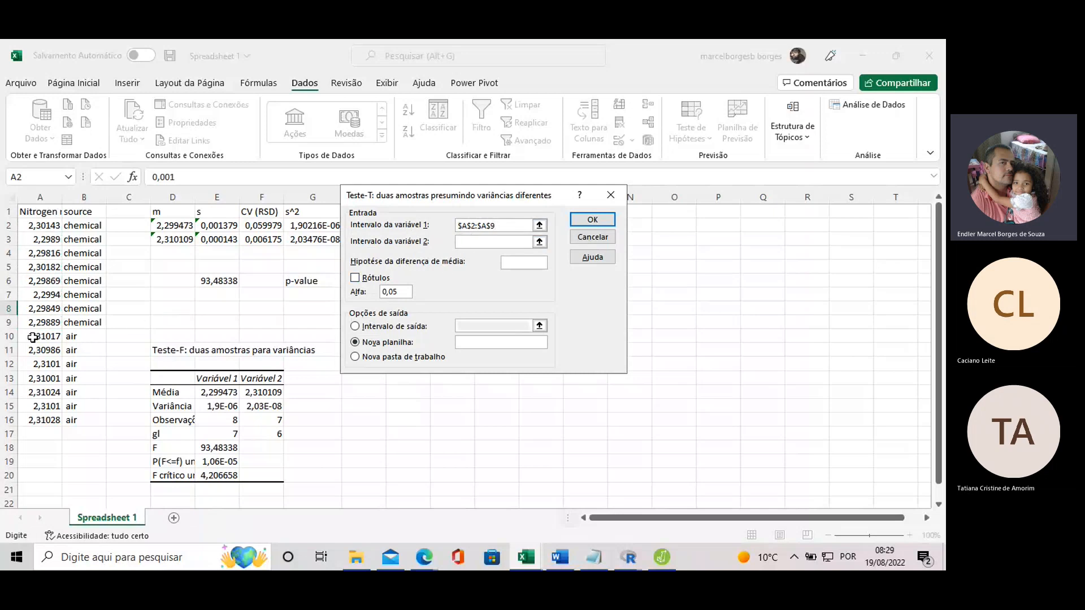
pyautogui.moveTo(33, 337); pyautogui.dragTo(42, 421)
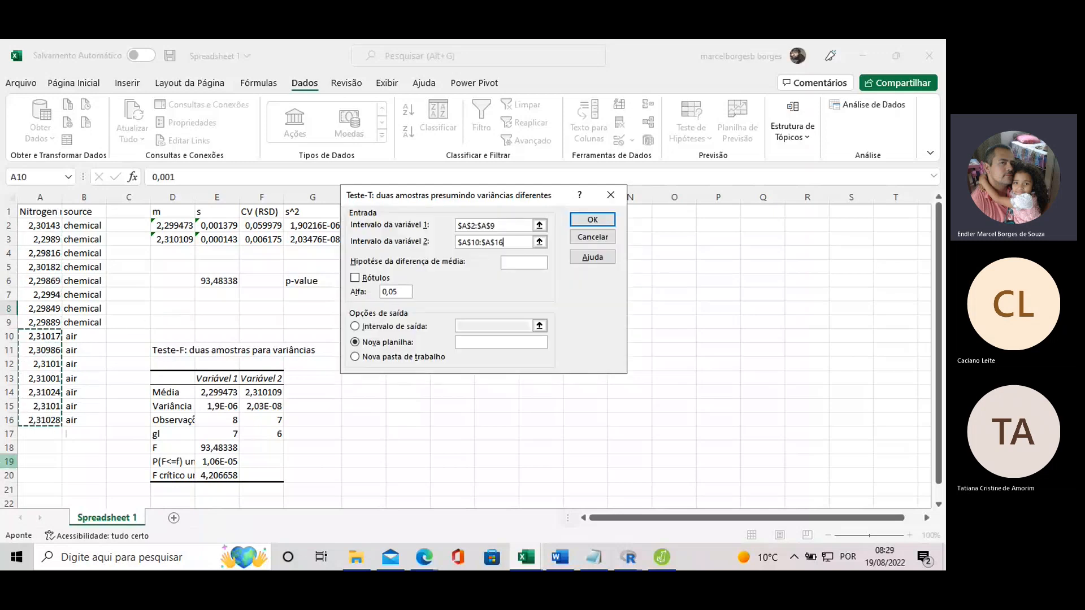
# - Send the t-test output to the current sheet starting at I15 and run the test
pyautogui.click(355, 326)
pyautogui.click(485, 323)
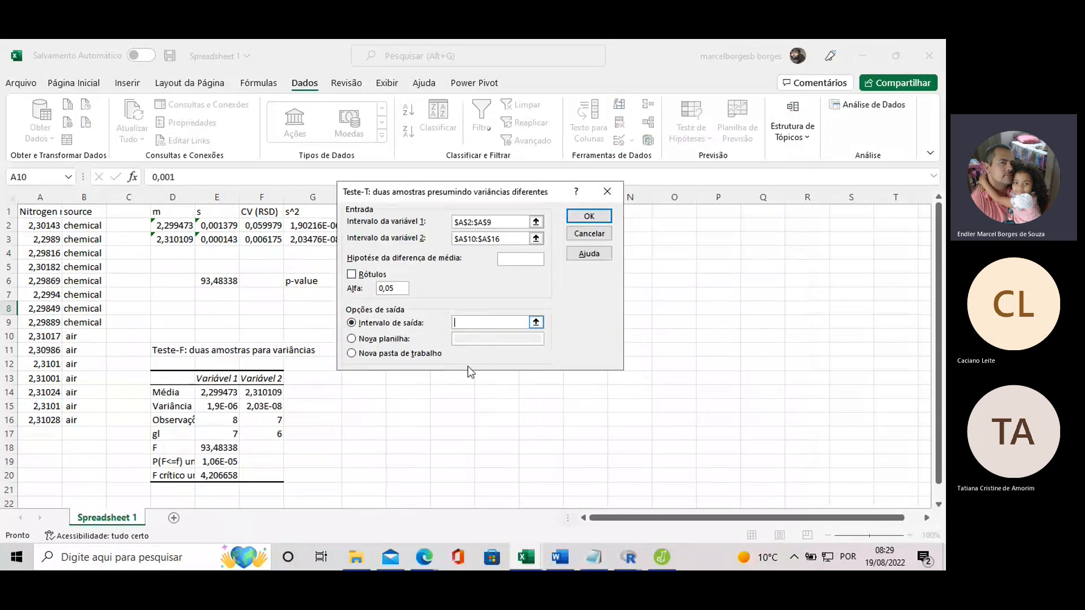
pyautogui.click(405, 403)
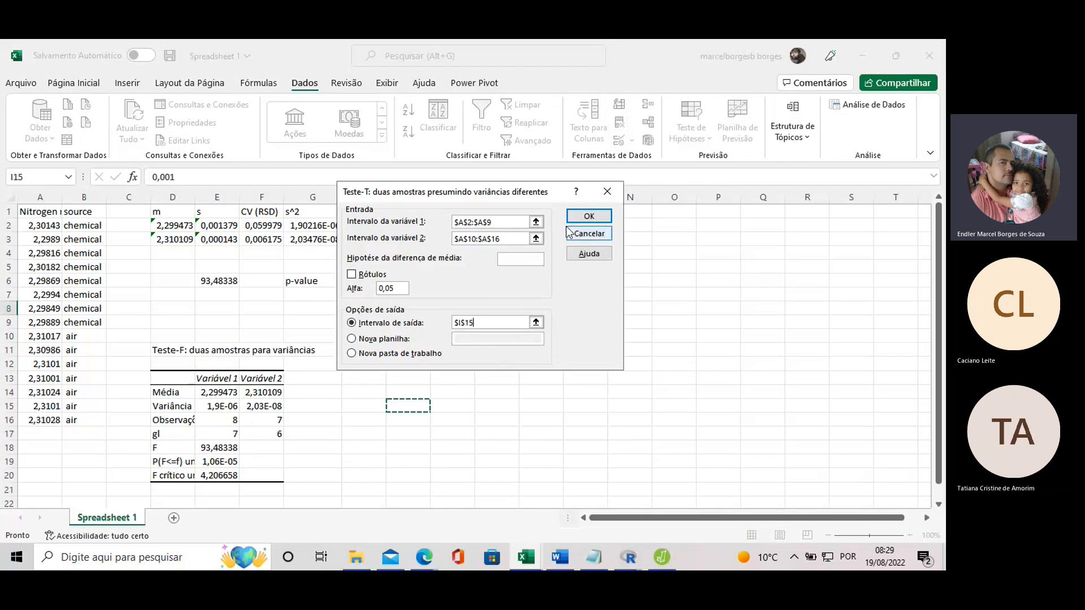
pyautogui.click(589, 217)
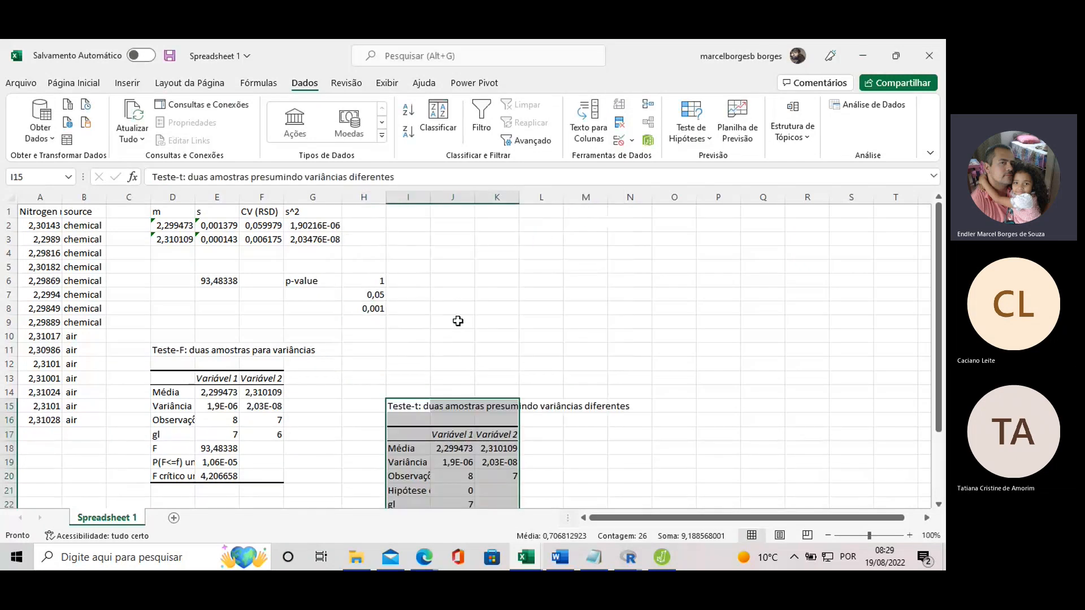
# - Examine the mean and variance rows of the t-test table for both samples against the F-test table
pyautogui.scroll(-3, 465, 320)
pyautogui.scroll(-1, 464, 319)
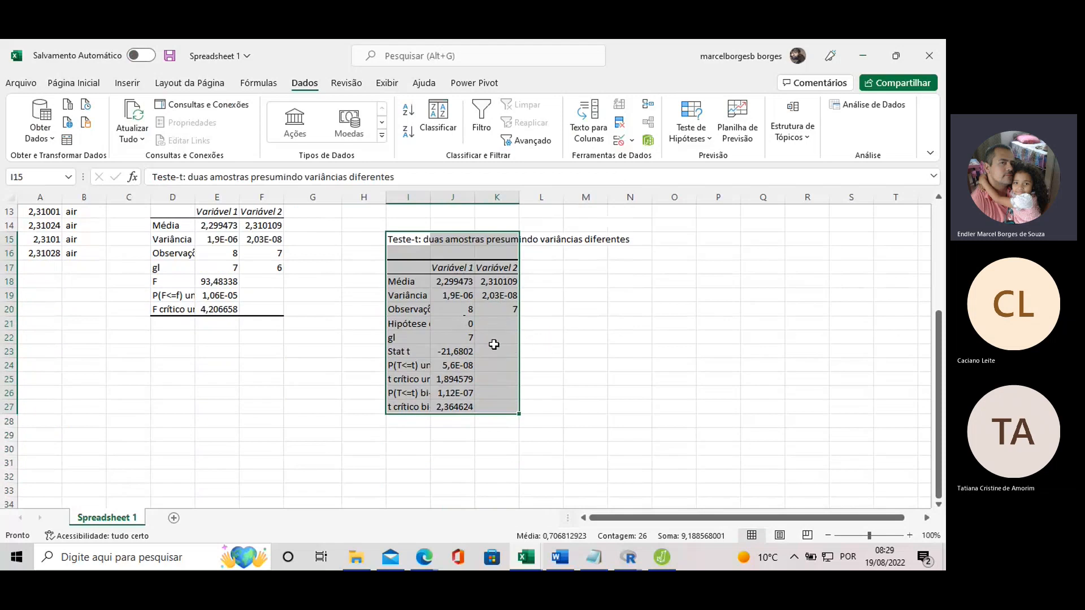
pyautogui.click(416, 282)
pyautogui.click(467, 282)
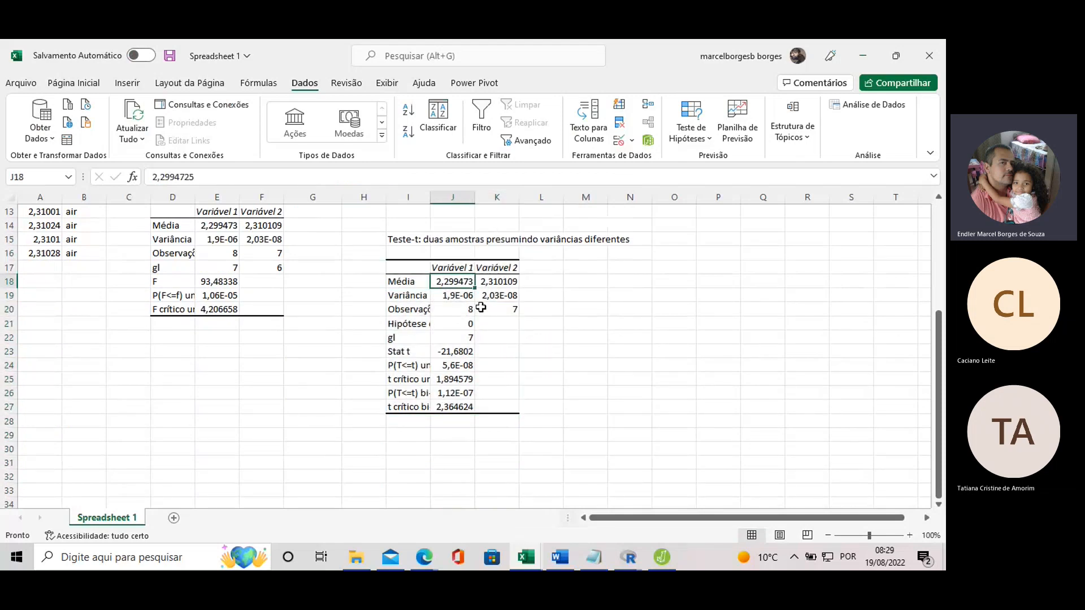
pyautogui.click(487, 286)
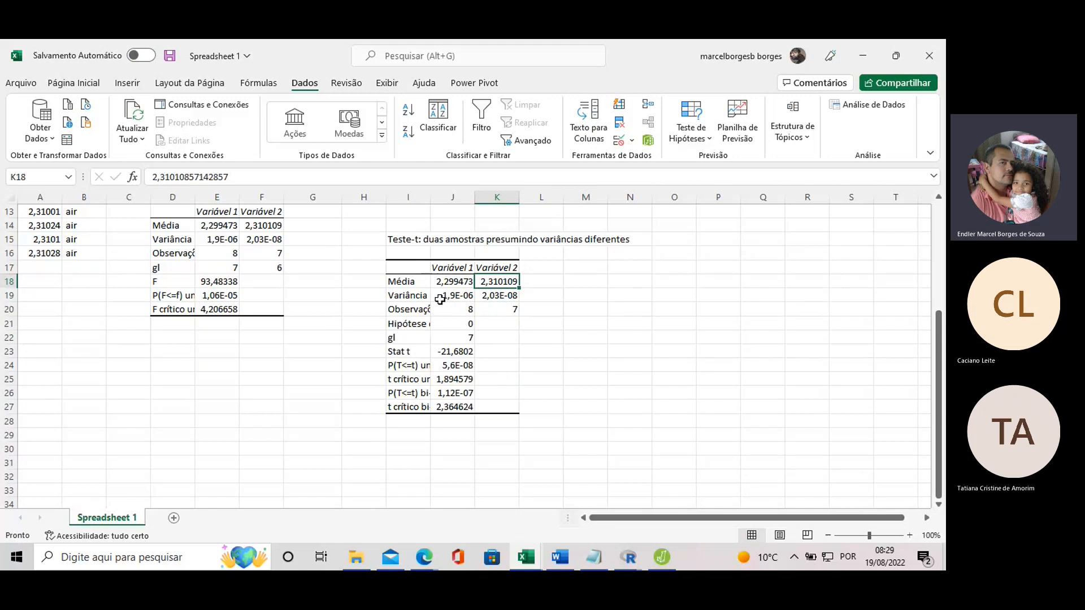
pyautogui.moveTo(444, 298); pyautogui.dragTo(489, 298)
pyautogui.scroll(2, 226, 249)
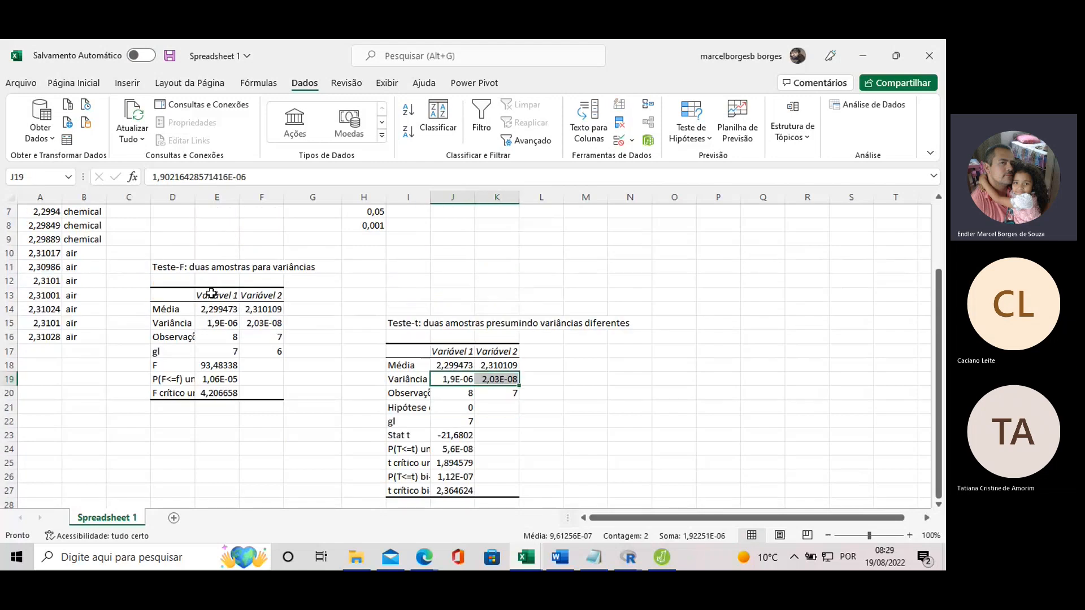
pyautogui.scroll(-1, 432, 368)
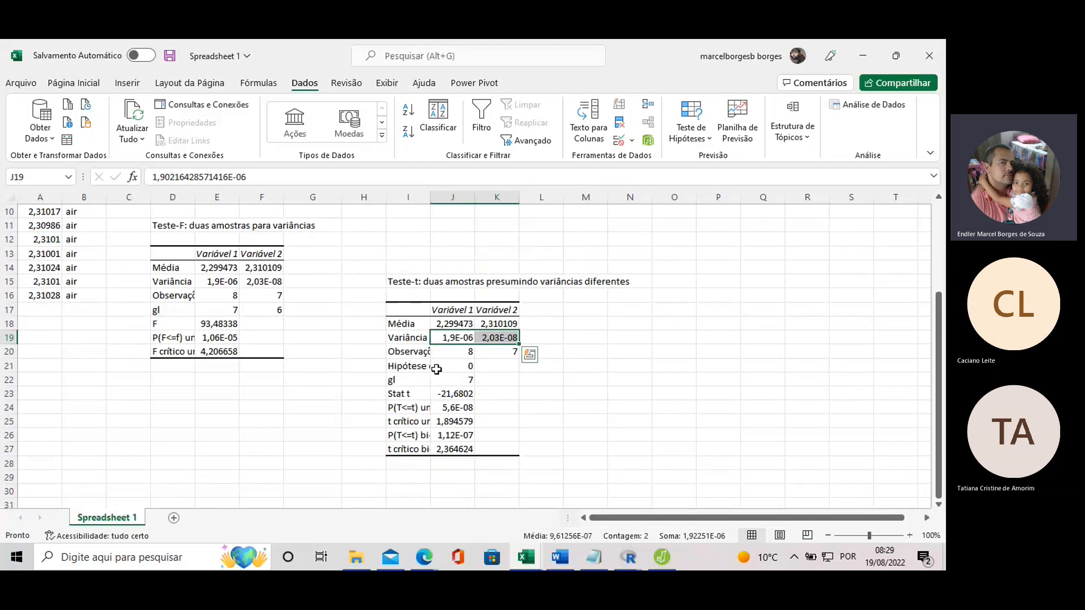
# - Compare the t statistic with the one-tailed critical t in the t-test table, and check the degrees of freedom
pyautogui.click(453, 396)
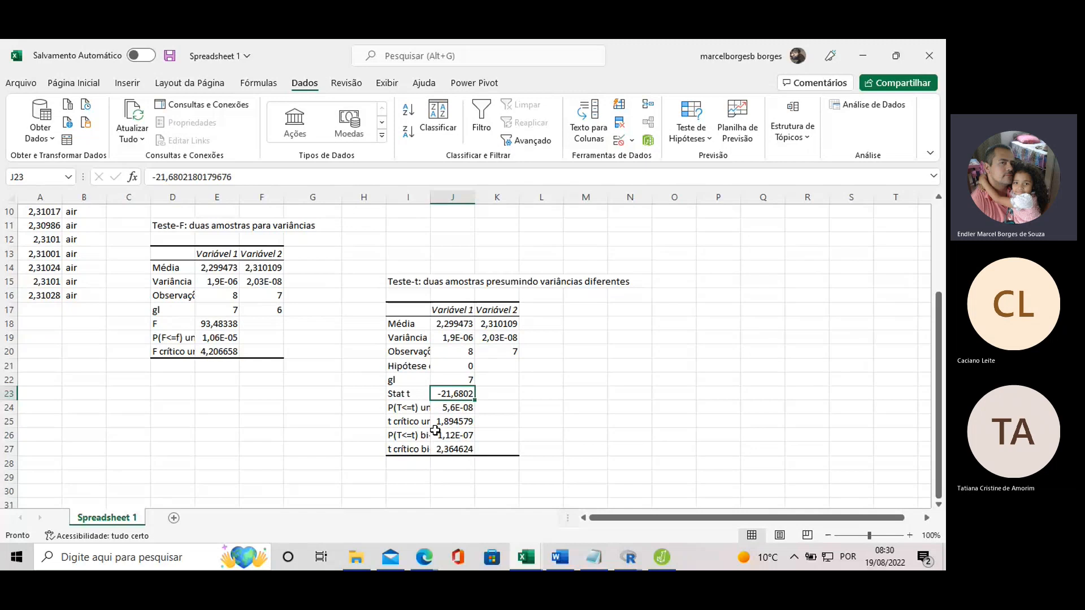
pyautogui.click(459, 379)
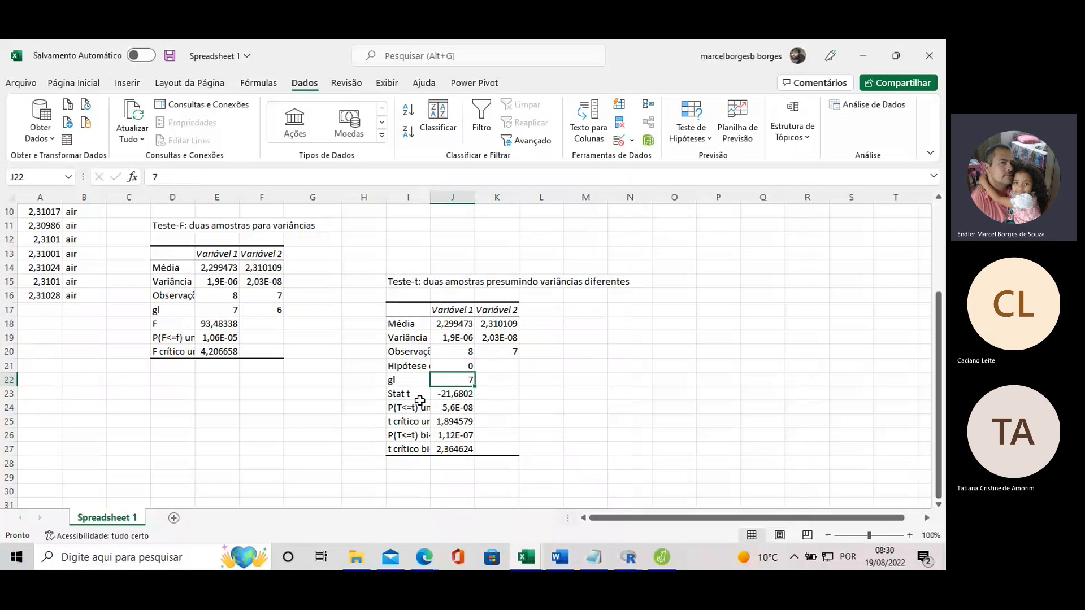
pyautogui.click(451, 421)
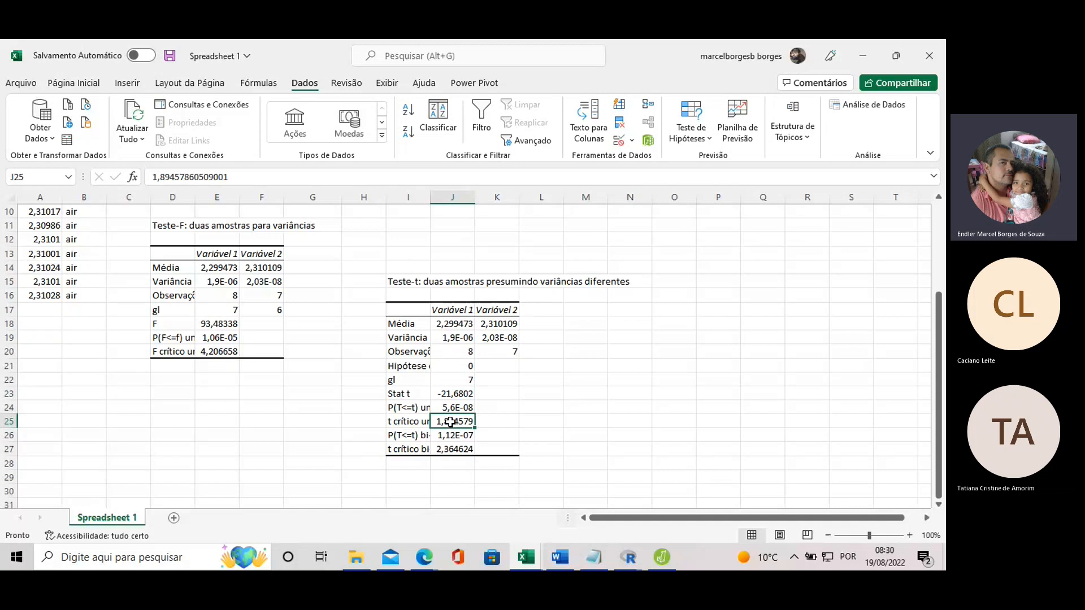
pyautogui.click(453, 393)
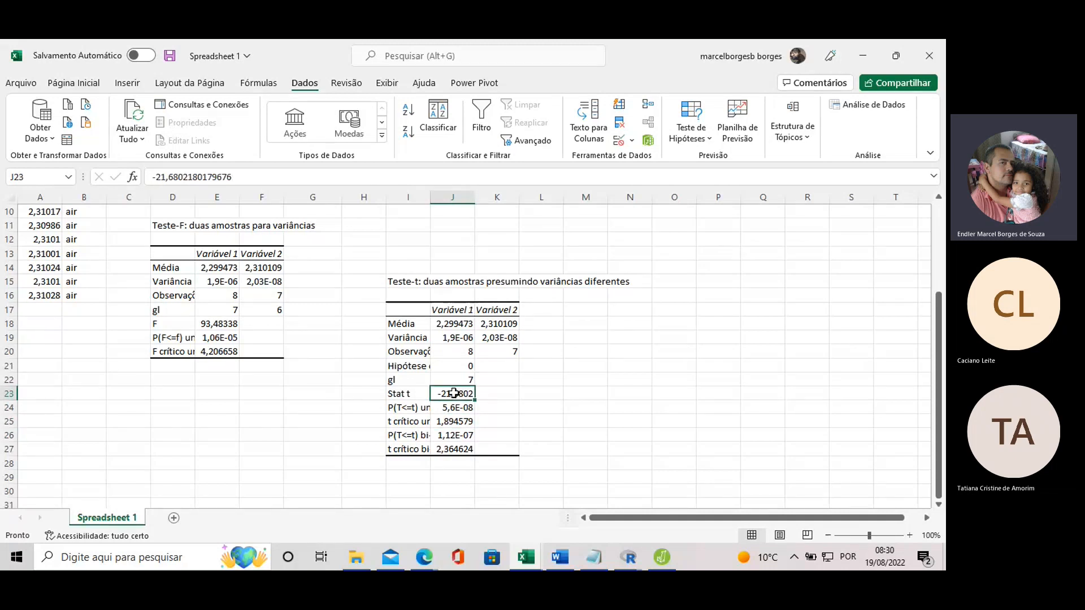
pyautogui.click(452, 421)
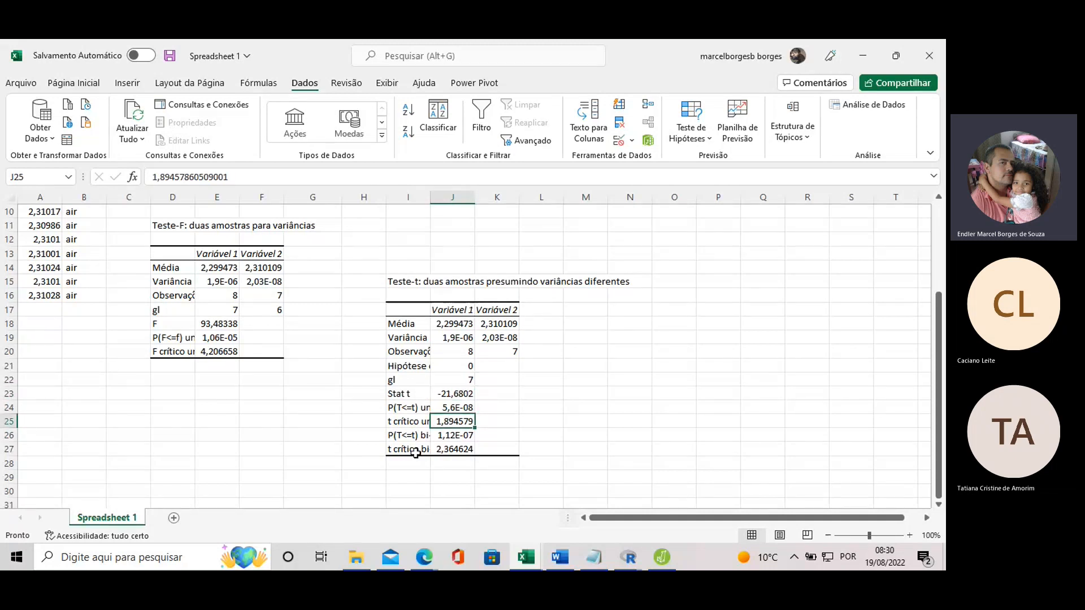
pyautogui.click(453, 394)
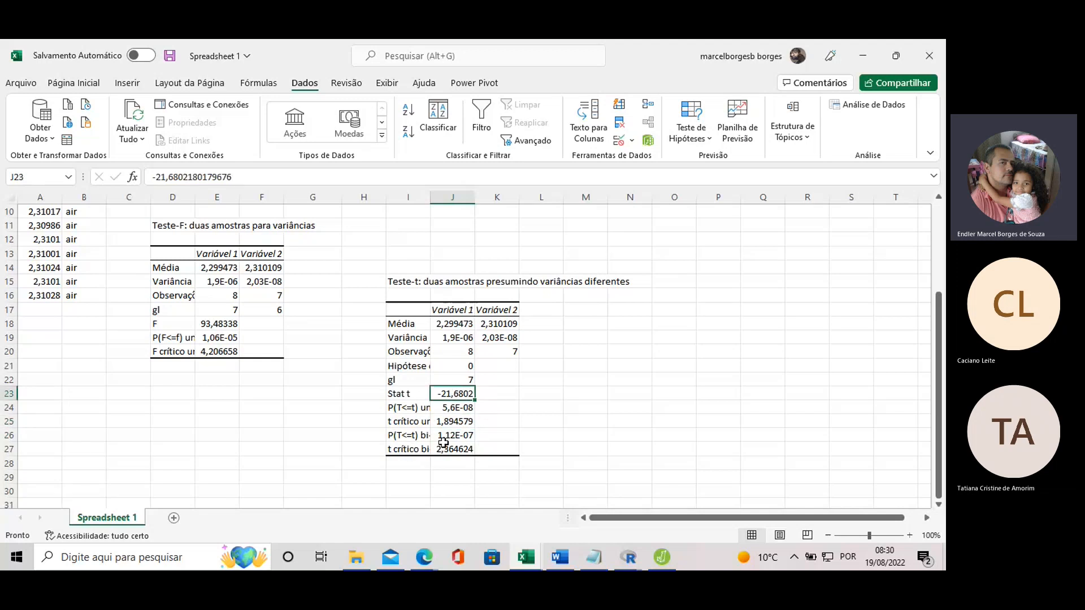
pyautogui.click(451, 422)
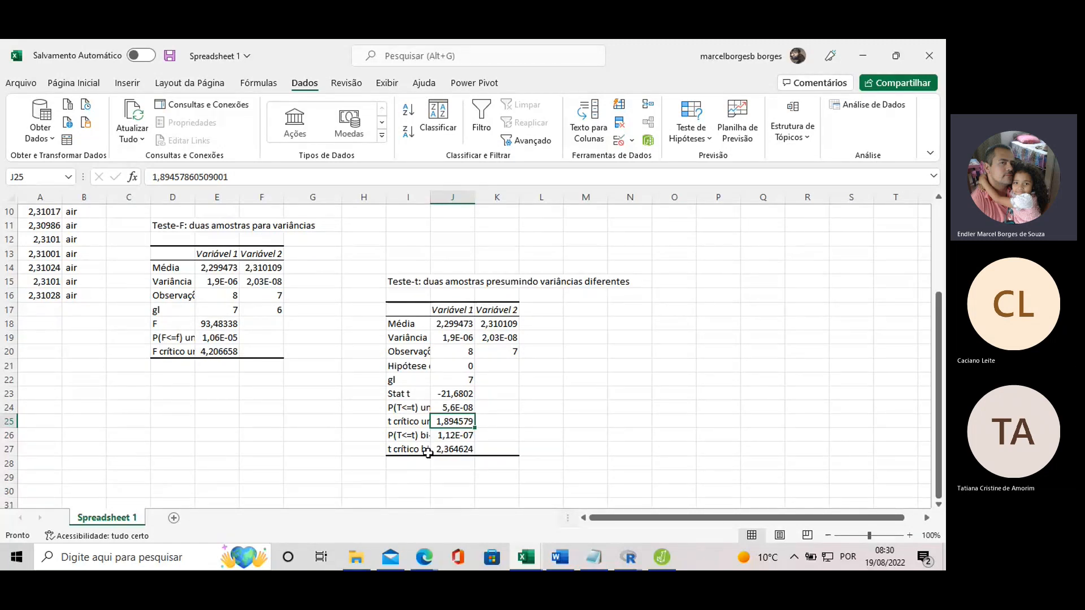
# - Compare the one-tailed and two-tailed p-values in the t-test results table
pyautogui.click(451, 410)
pyautogui.click(454, 436)
pyautogui.click(456, 410)
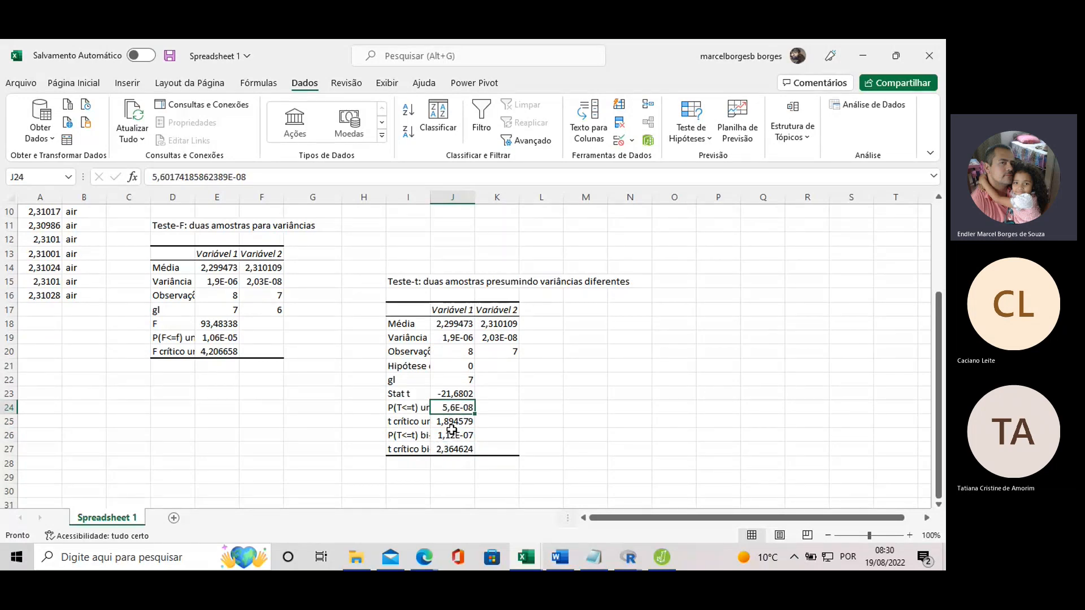
pyautogui.click(452, 433)
pyautogui.click(451, 412)
pyautogui.click(449, 438)
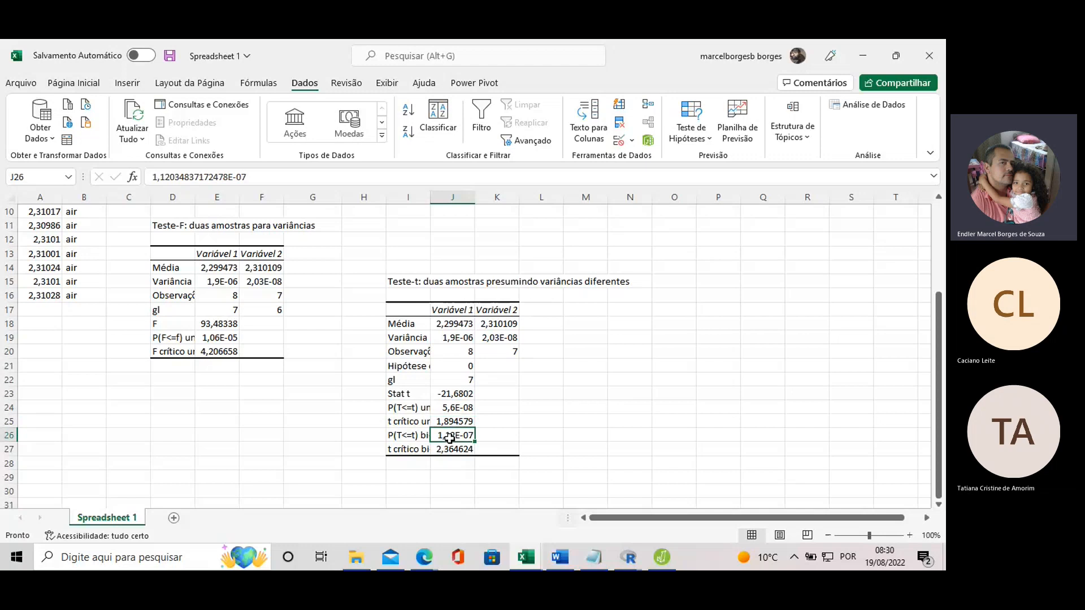
# - Compare the one-tailed p-value in the t-test table with the 0,05 significance level in H7
pyautogui.click(453, 409)
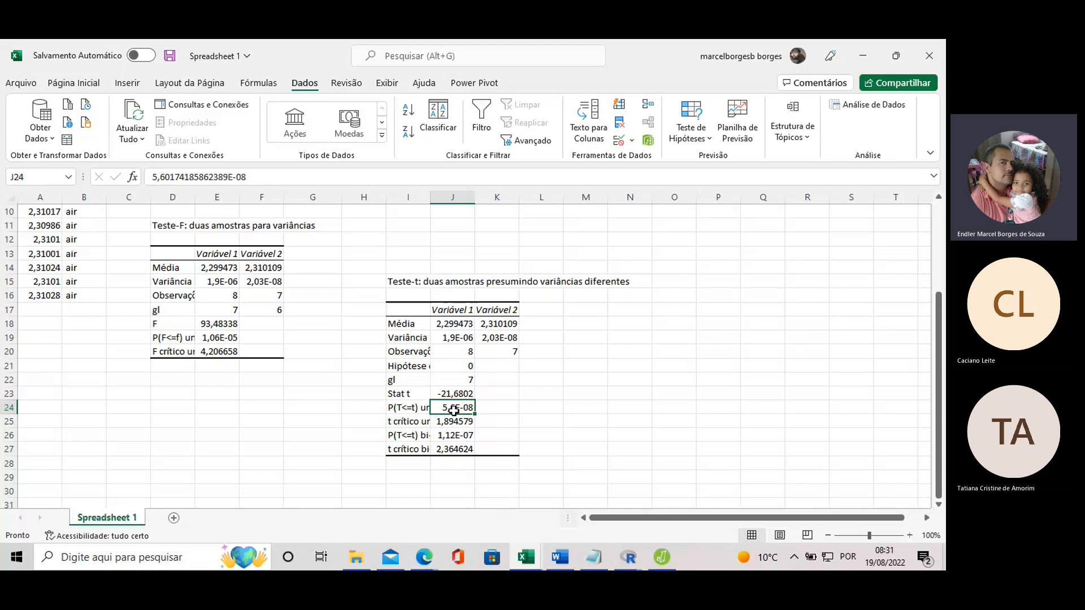
pyautogui.scroll(3, 429, 325)
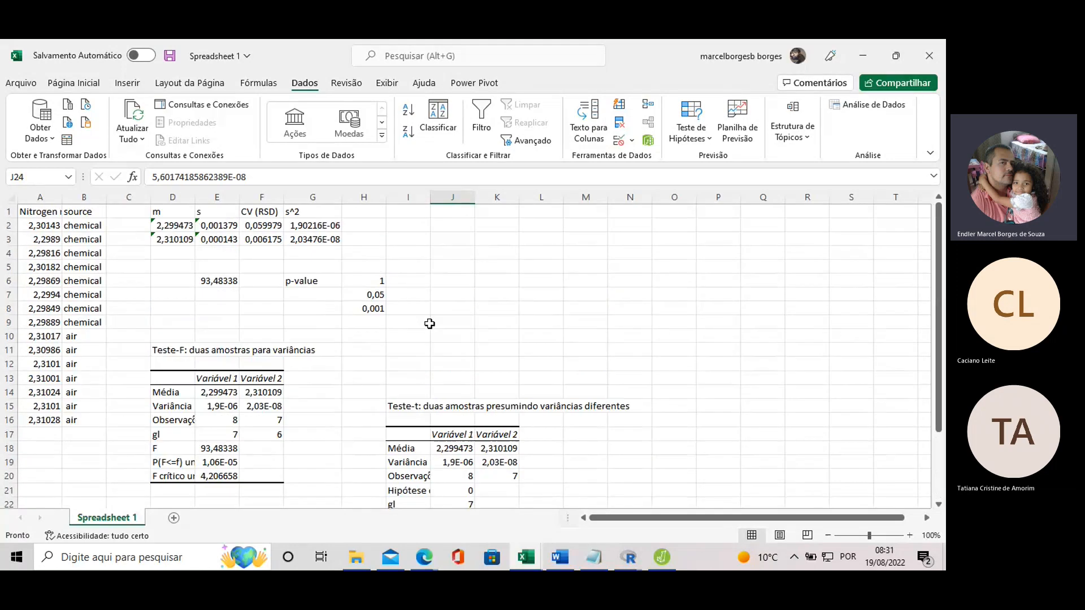
pyautogui.click(373, 295)
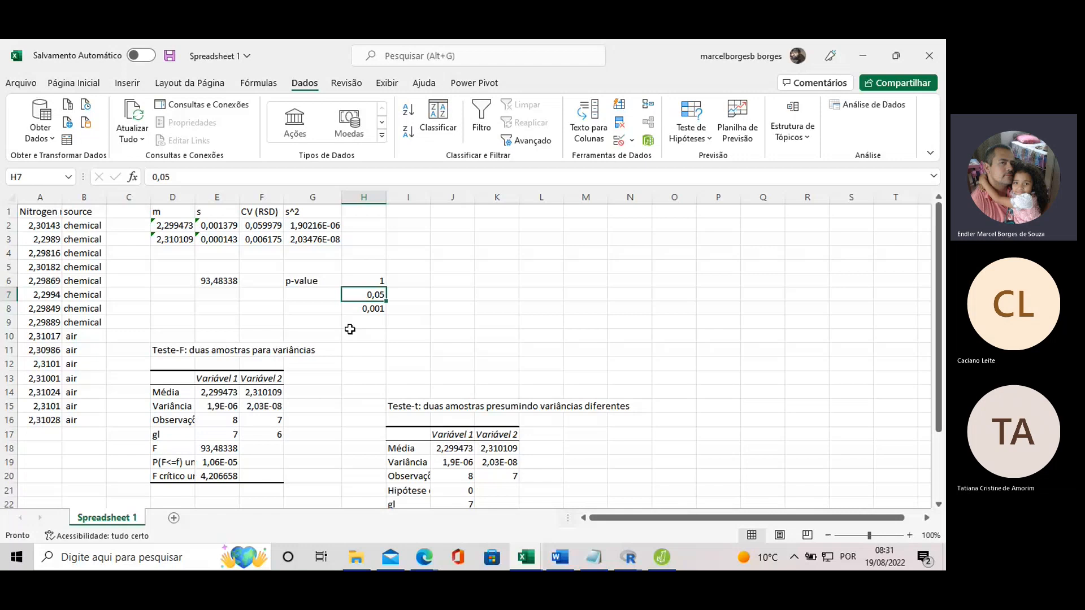
pyautogui.scroll(-3, 350, 329)
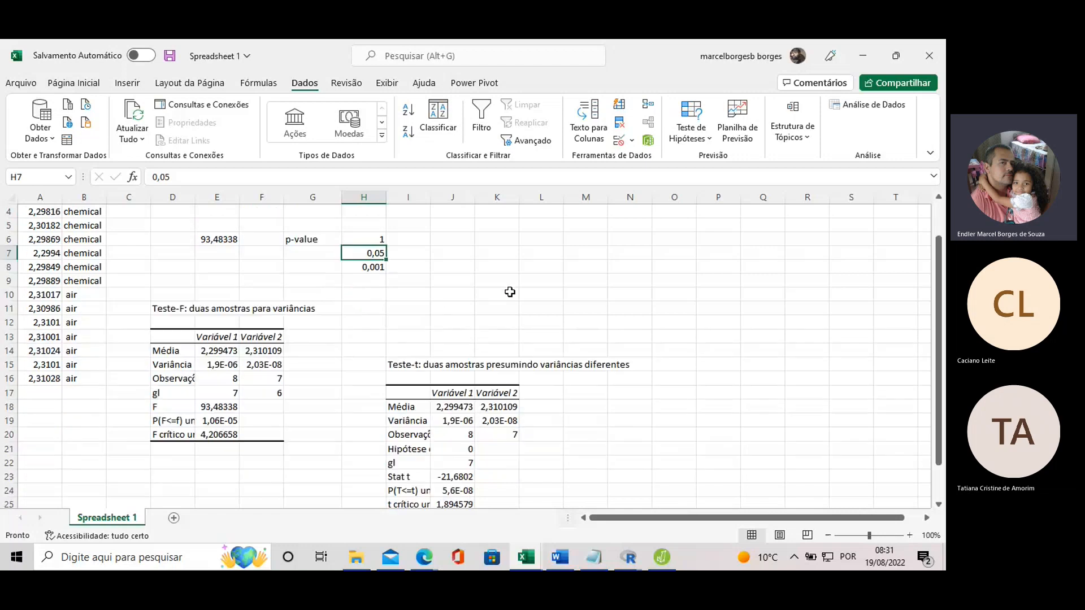
pyautogui.click(458, 408)
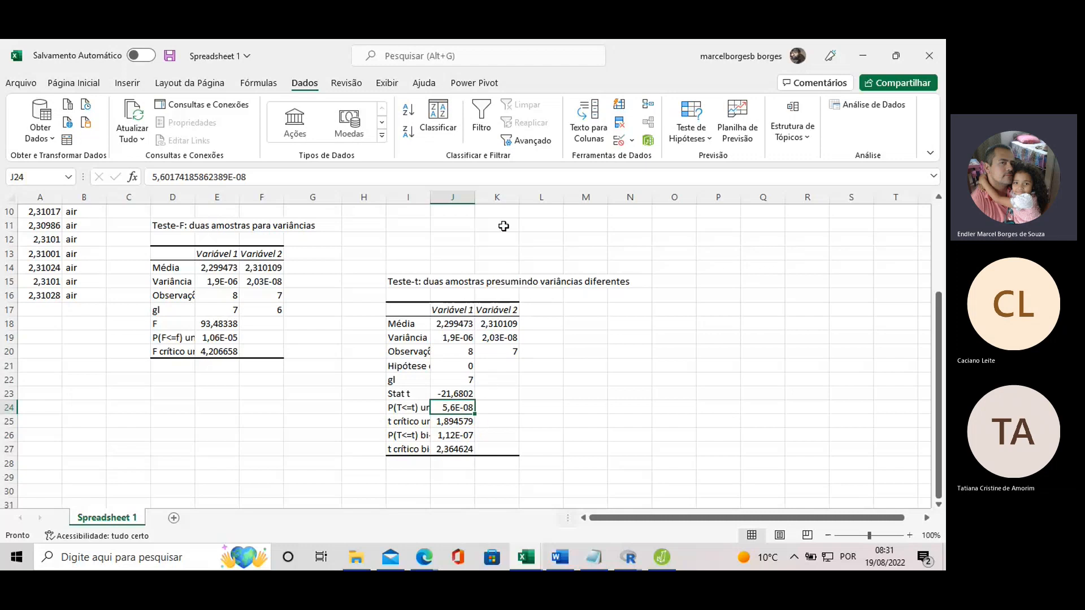
# - Widen column I to make the t-test row labels readable, and review the one-tailed and two-tailed labels
pyautogui.moveTo(430, 199); pyautogui.dragTo(472, 207)
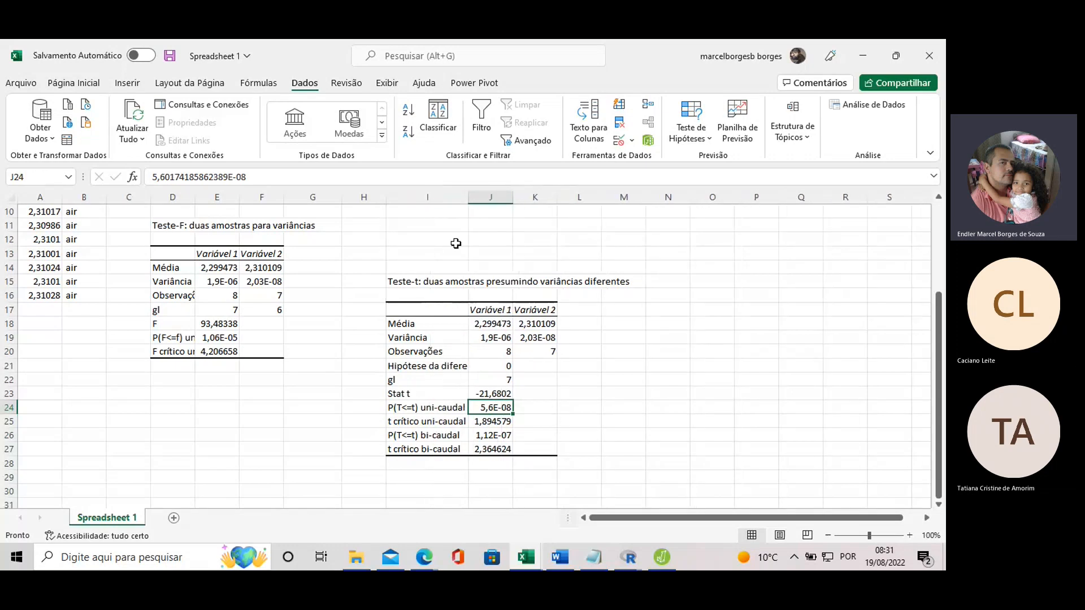
pyautogui.click(414, 408)
pyautogui.click(410, 422)
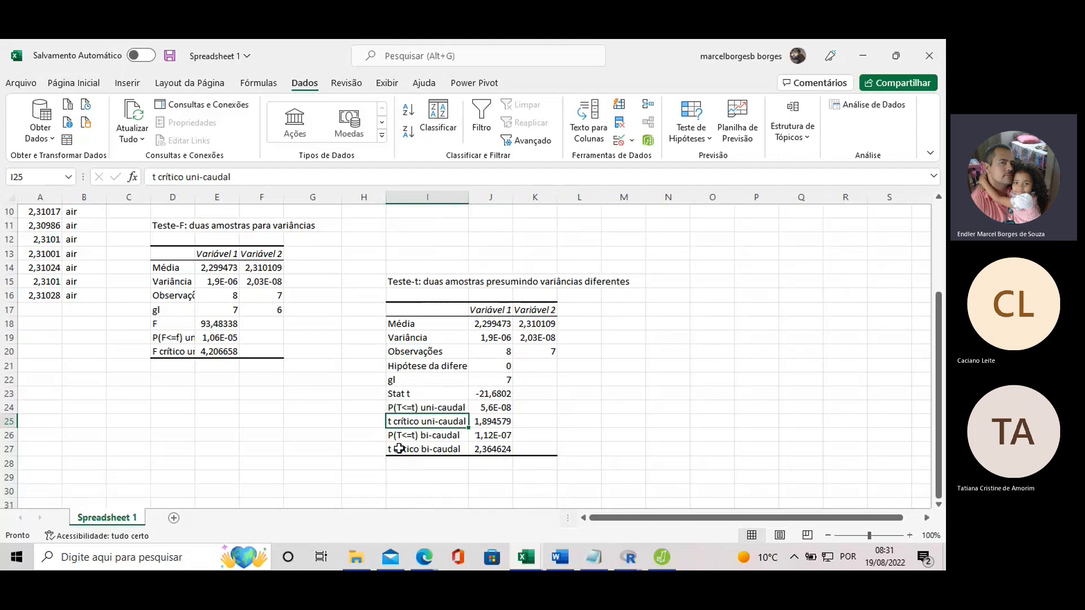
pyautogui.click(406, 449)
pyautogui.click(420, 433)
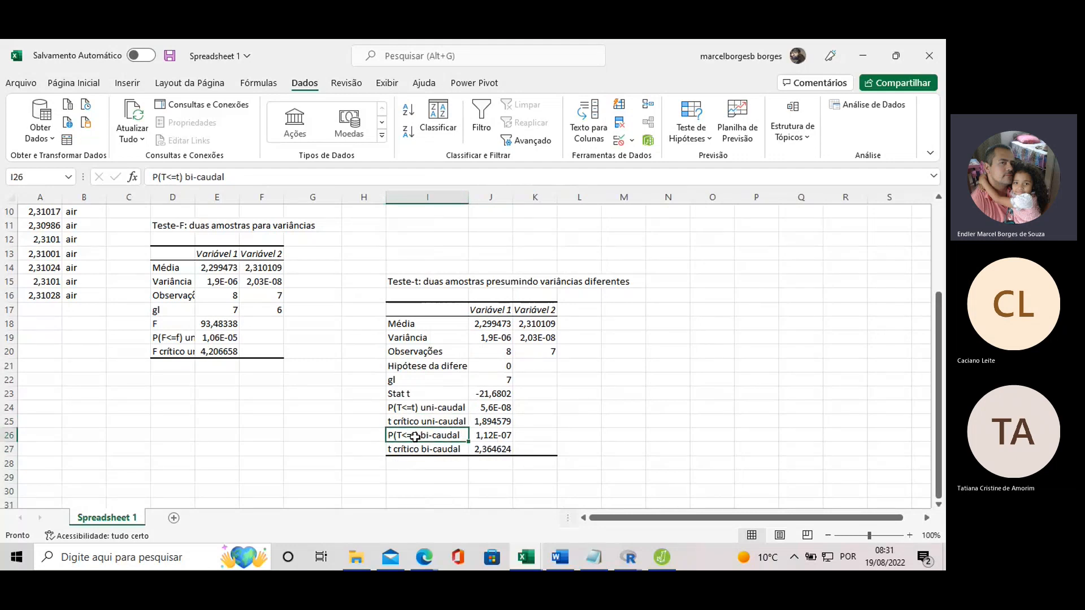
pyautogui.click(437, 397)
pyautogui.click(423, 412)
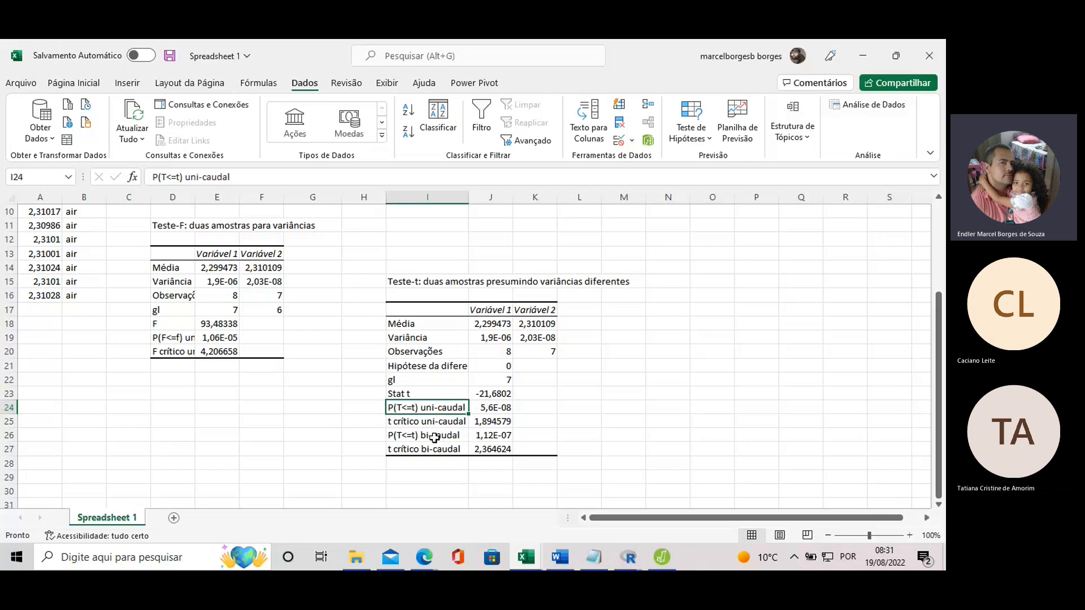
pyautogui.click(434, 437)
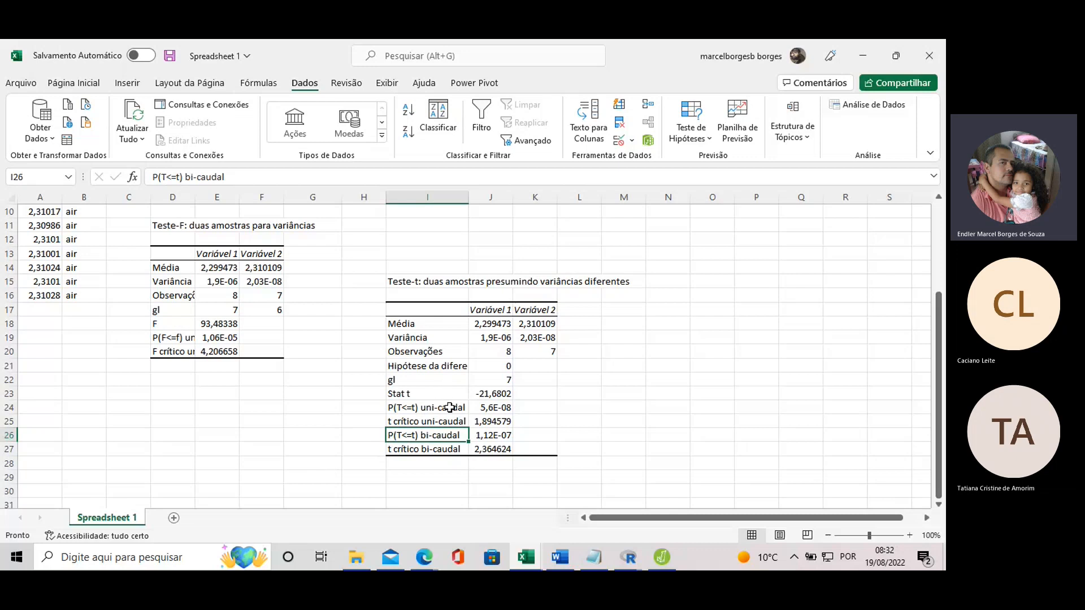
# - Examine the one-tailed p-value, the two-tailed critical t and the two-tailed p-value in the t-test table
pyautogui.click(483, 409)
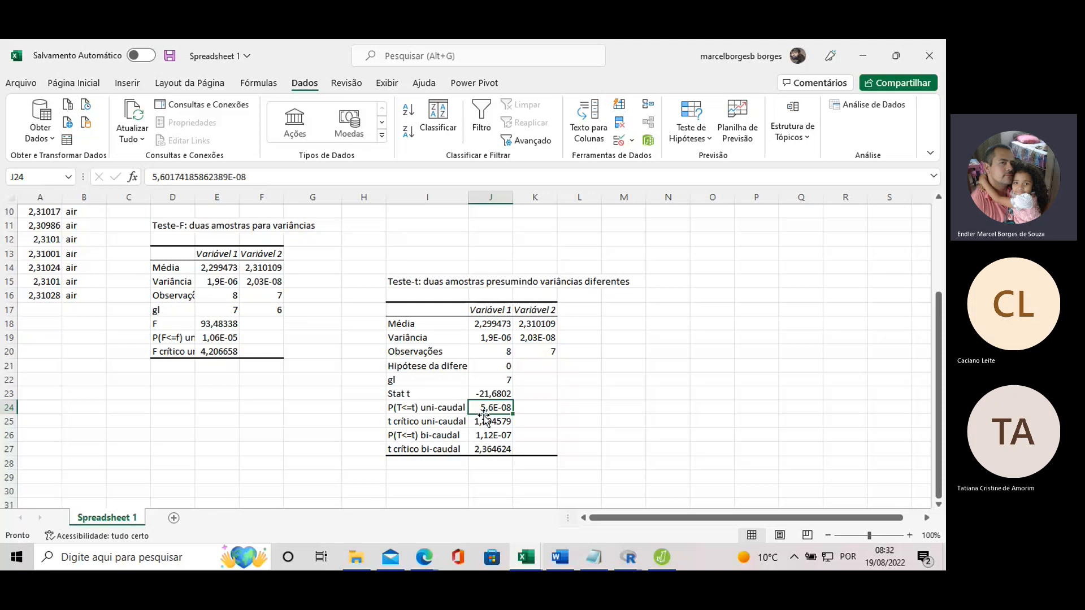
pyautogui.click(491, 449)
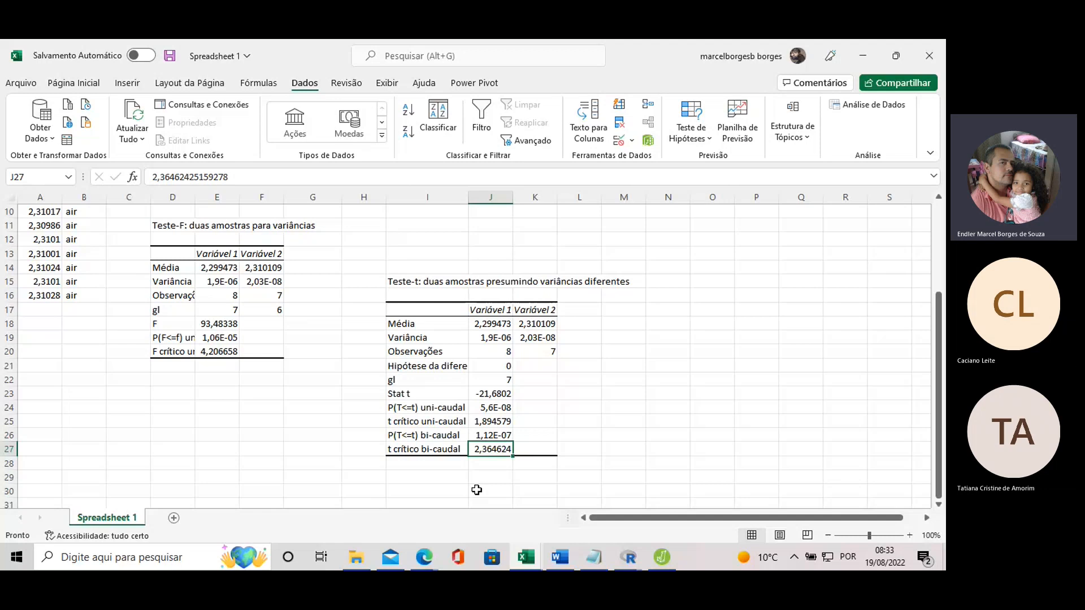
pyautogui.click(507, 409)
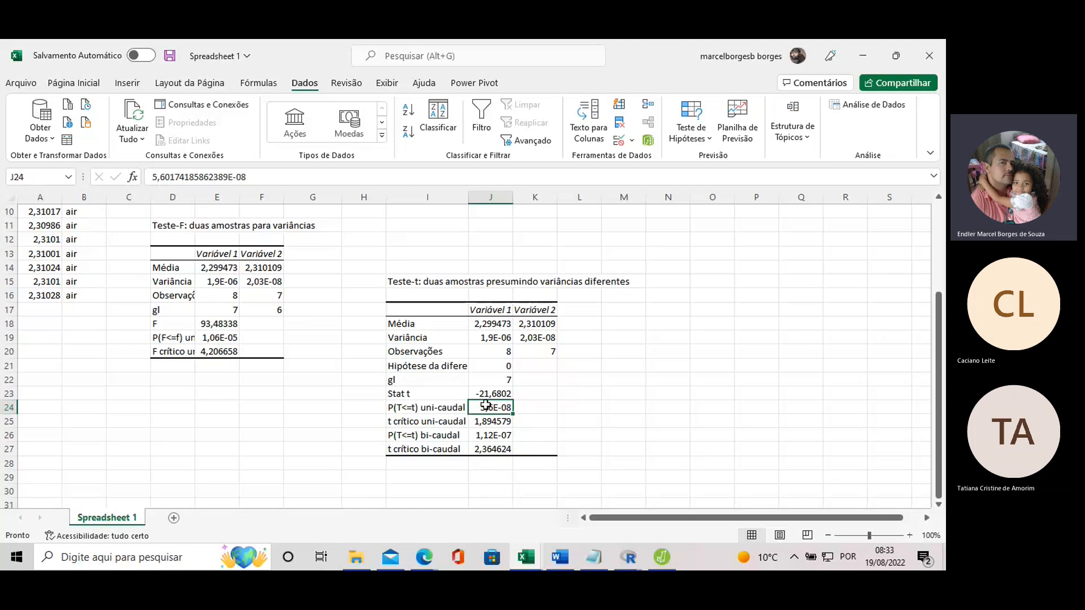
pyautogui.click(481, 448)
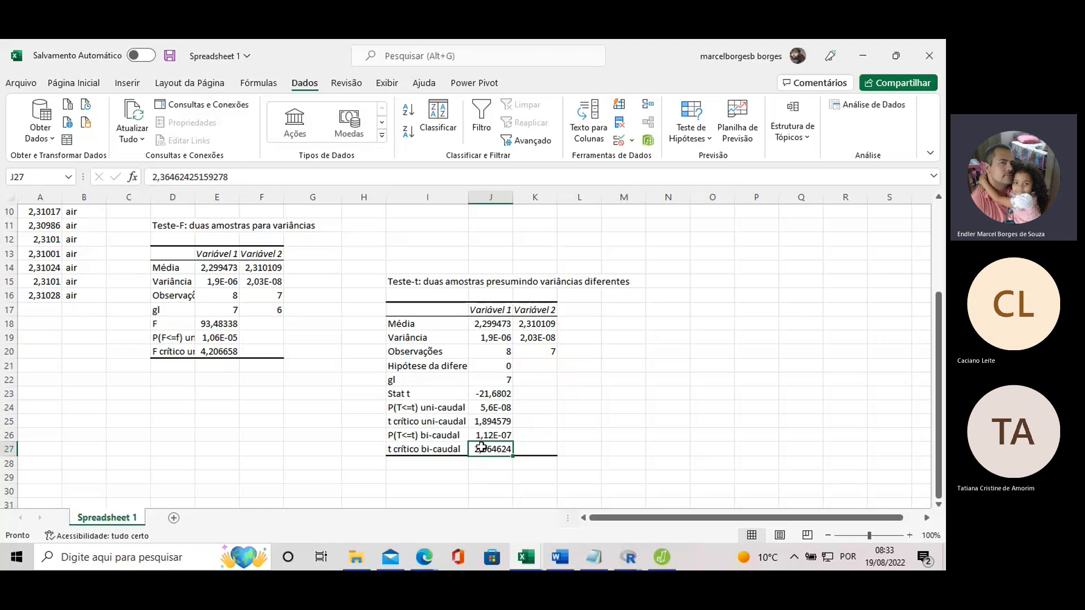
pyautogui.click(508, 434)
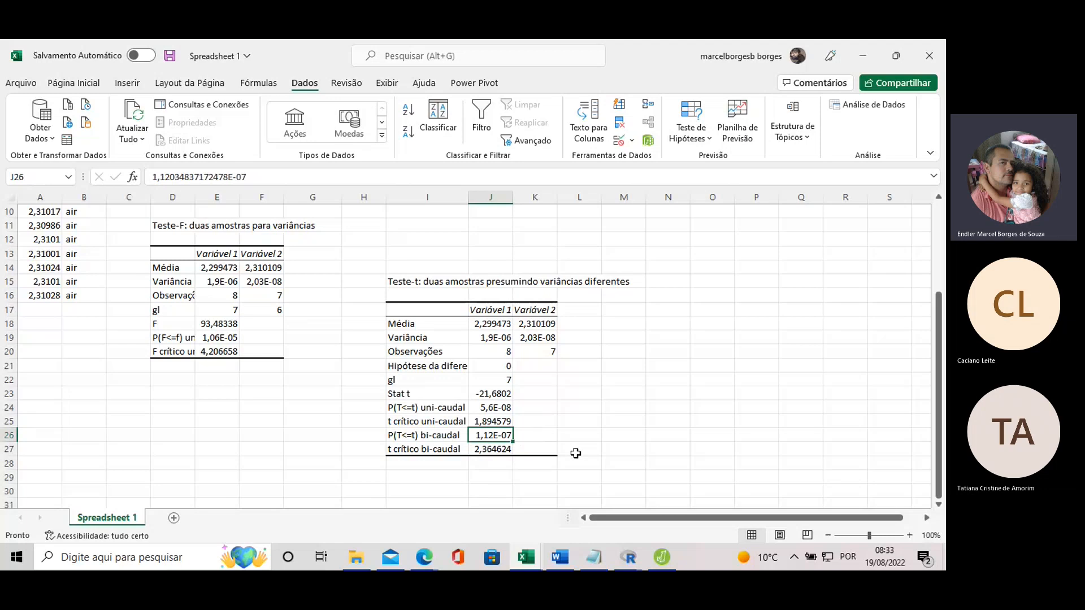
# - Compare the means of the two samples in the t-test table
pyautogui.click(540, 325)
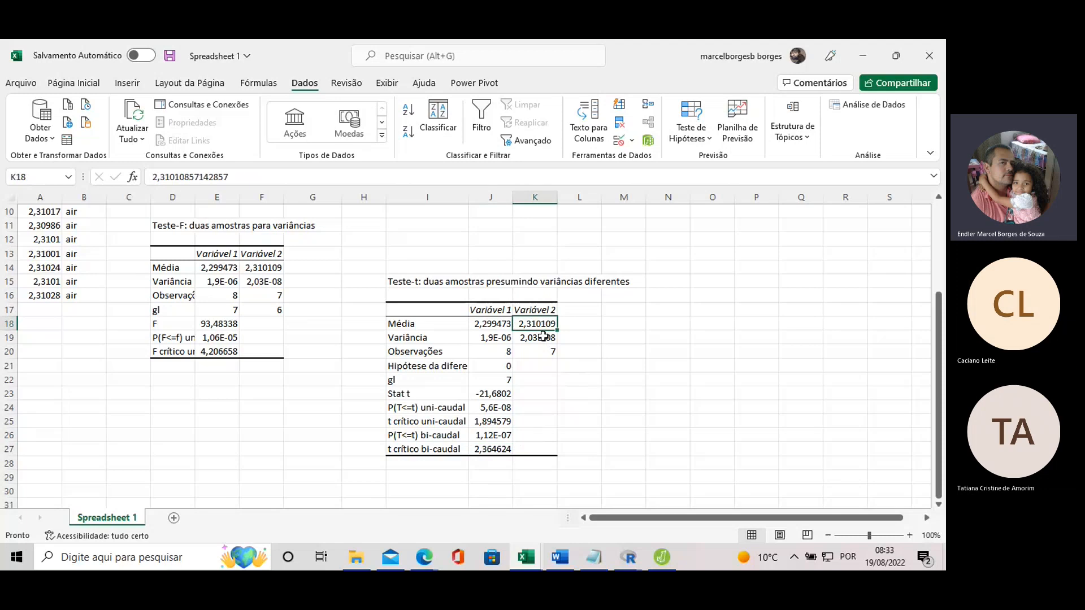
pyautogui.click(491, 322)
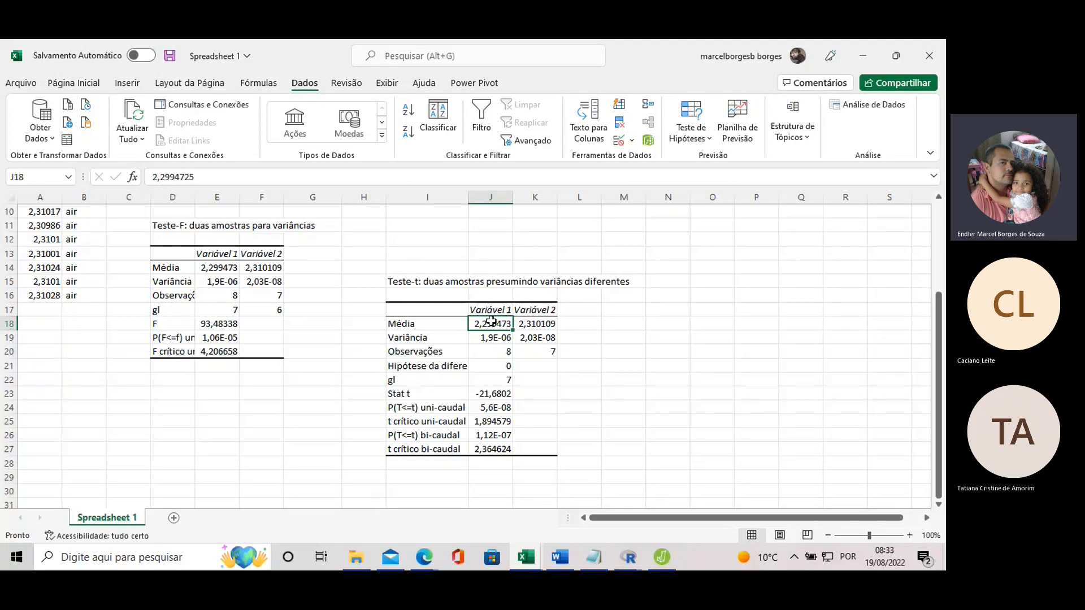
pyautogui.click(530, 322)
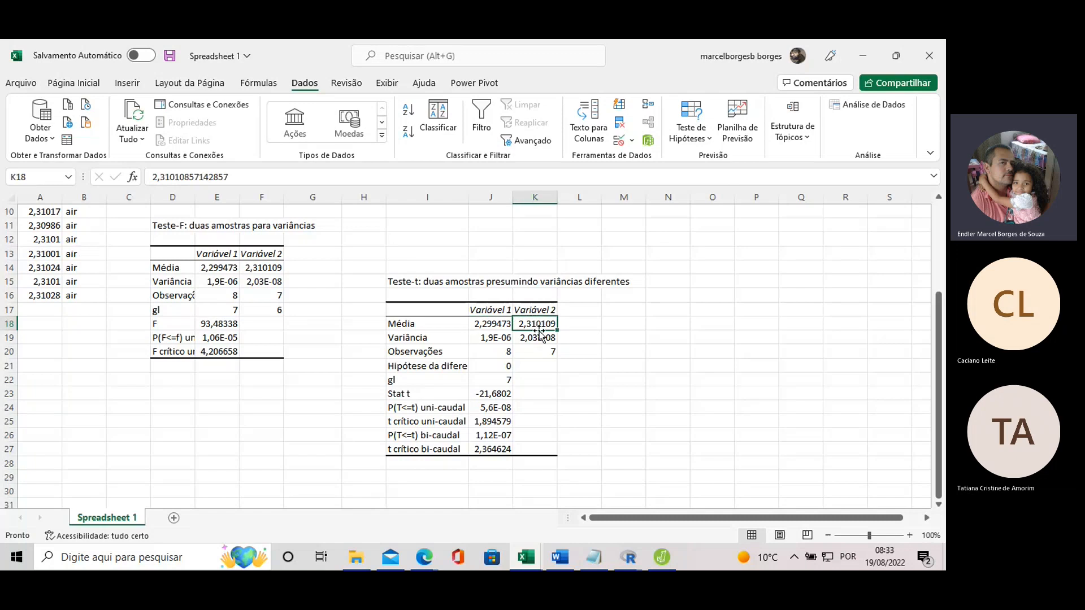
pyautogui.click(472, 329)
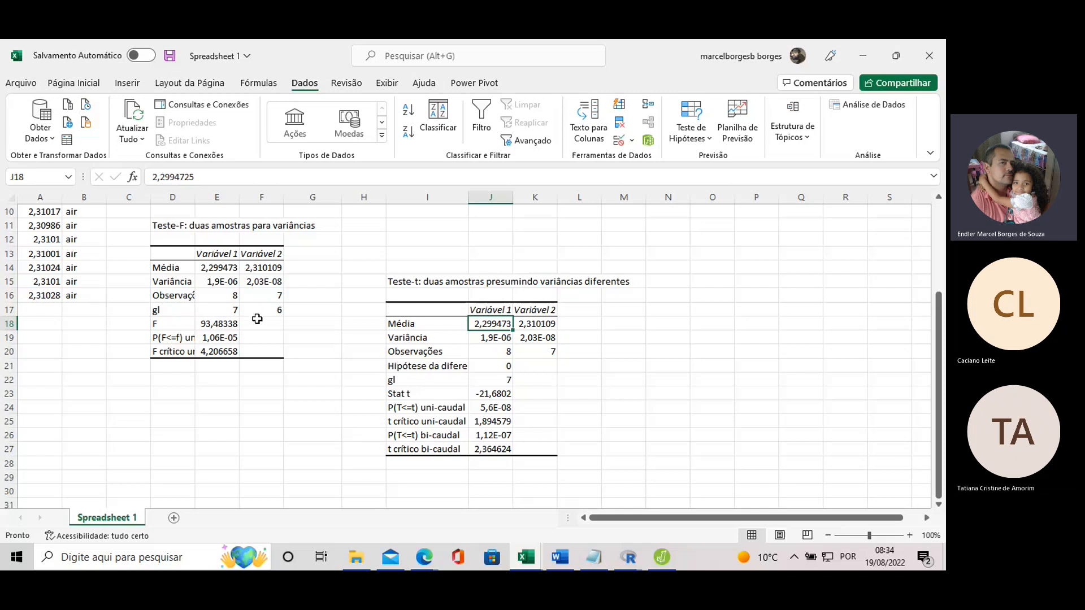
# - Review the summary statistics above the F-test table, checking the chemical sample's CV (RSD) formula in F2
pyautogui.scroll(3, 258, 315)
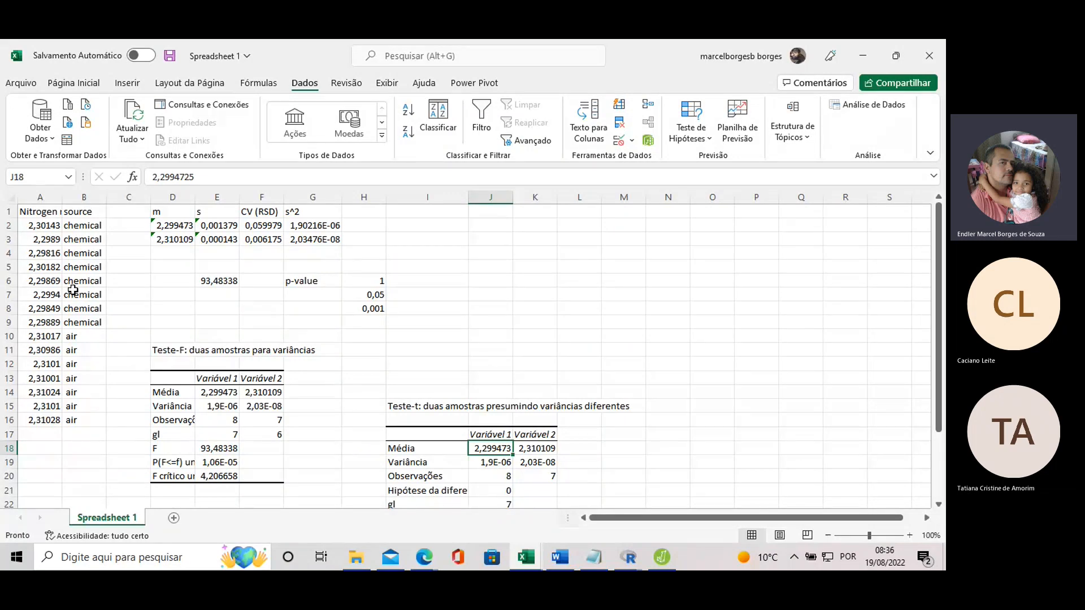
pyautogui.click(260, 223)
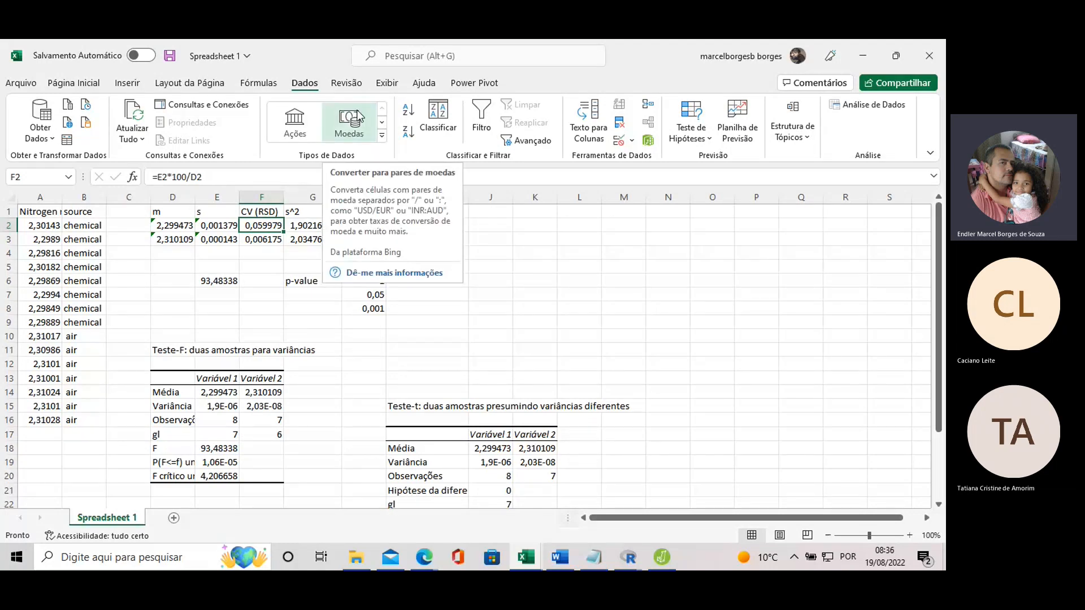
pyautogui.click(224, 253)
pyautogui.click(192, 266)
pyautogui.click(178, 282)
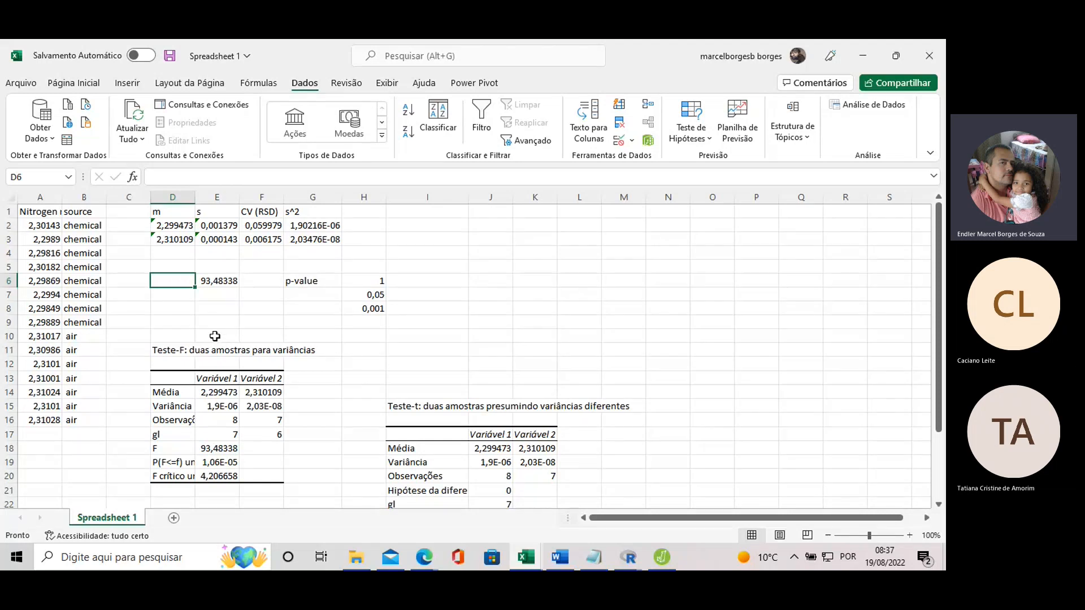
# - Review the chemical nitrogen values in A2:A9 together with the F-test table and its one-tailed p-value
pyautogui.moveTo(58, 230); pyautogui.dragTo(34, 315)
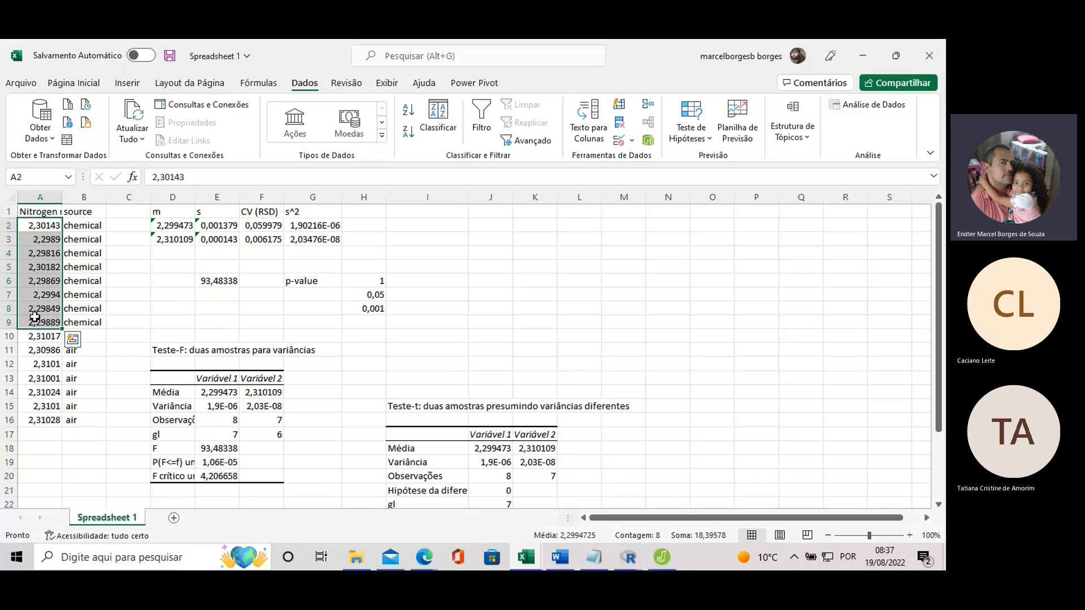
pyautogui.click(171, 354)
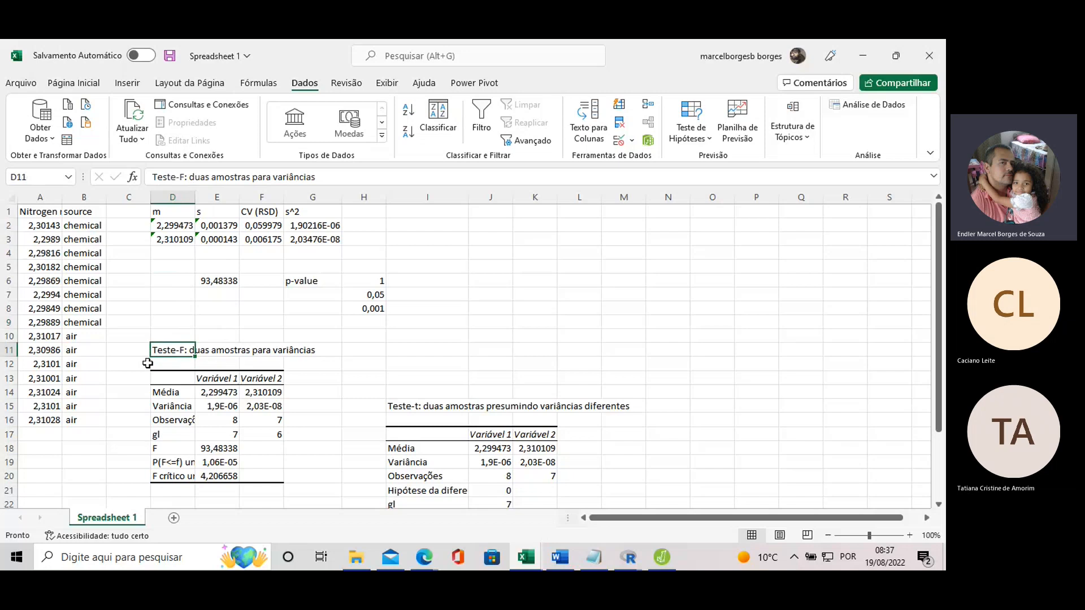
pyautogui.click(181, 336)
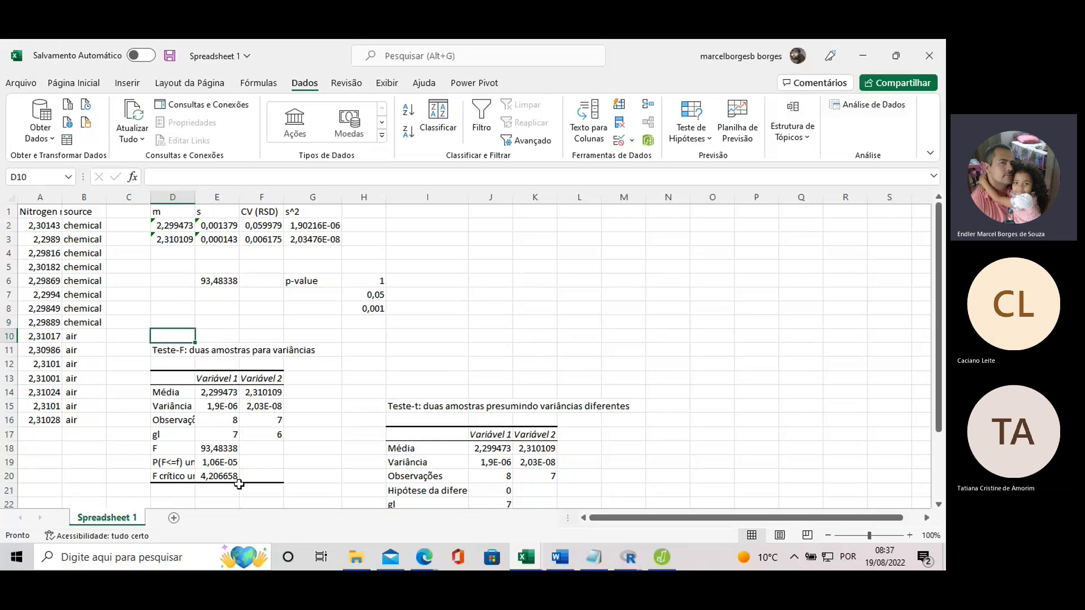
pyautogui.click(219, 467)
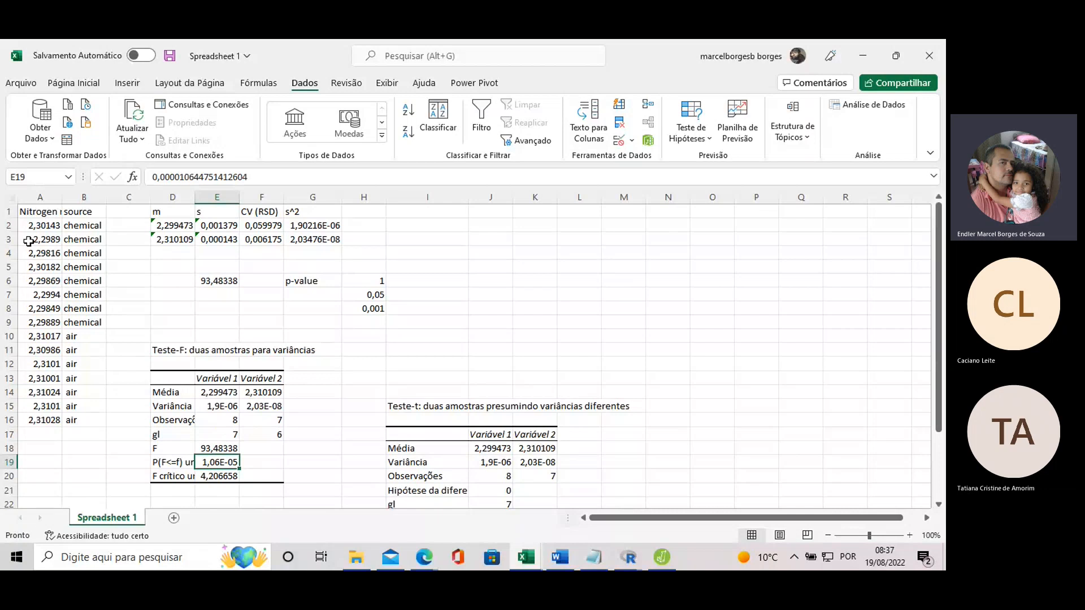
# - Revisit the chemical values in A2:A9 and check the t-test's one-tailed p-value, two-tailed critical t and two-tailed p-value
pyautogui.moveTo(33, 227); pyautogui.dragTo(32, 322)
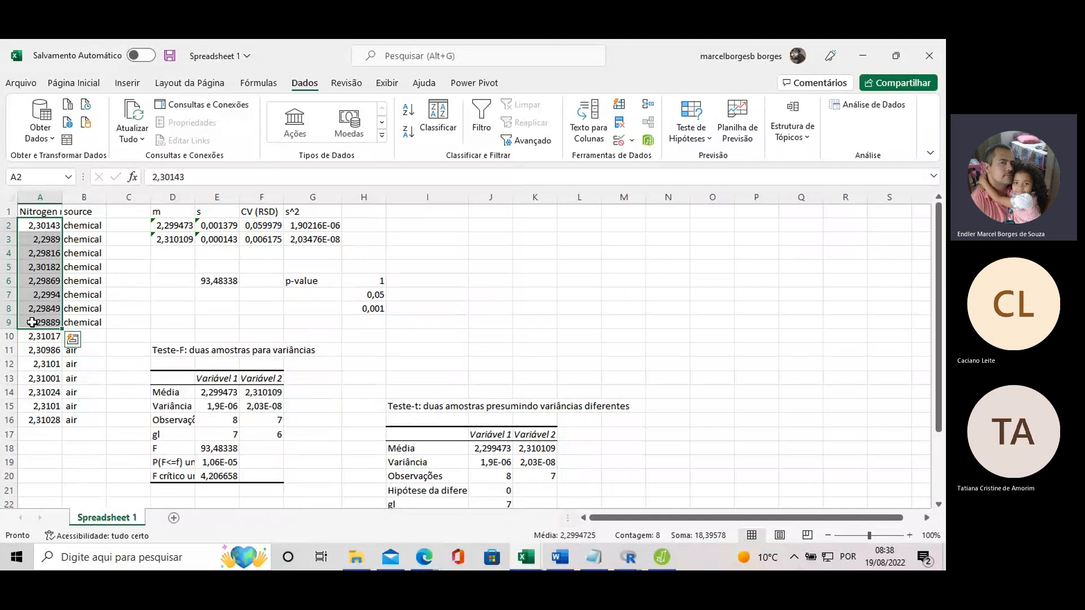
pyautogui.scroll(-4, 419, 305)
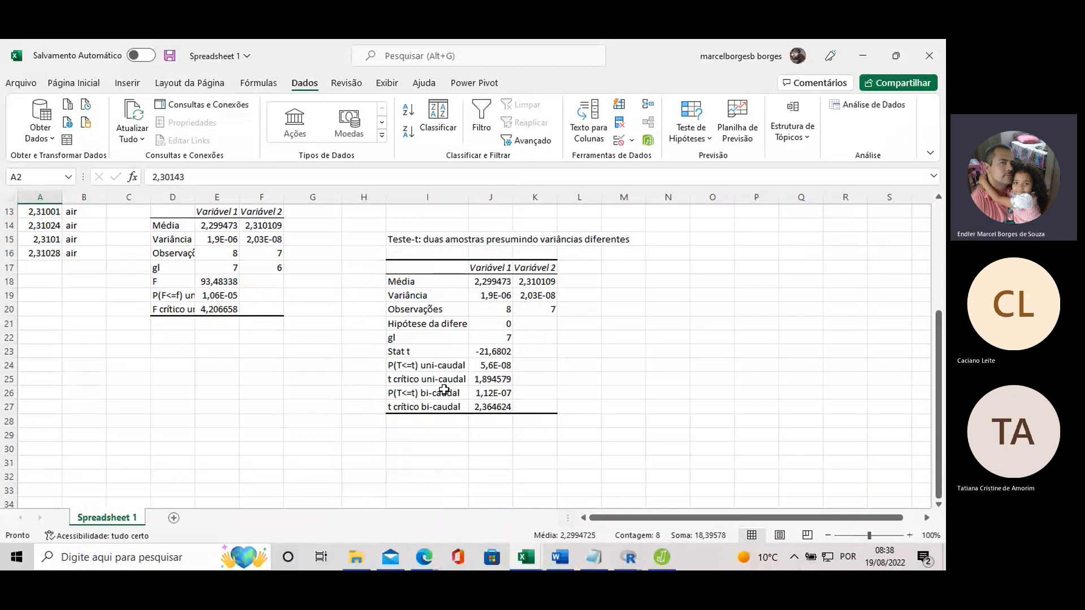
pyautogui.click(451, 375)
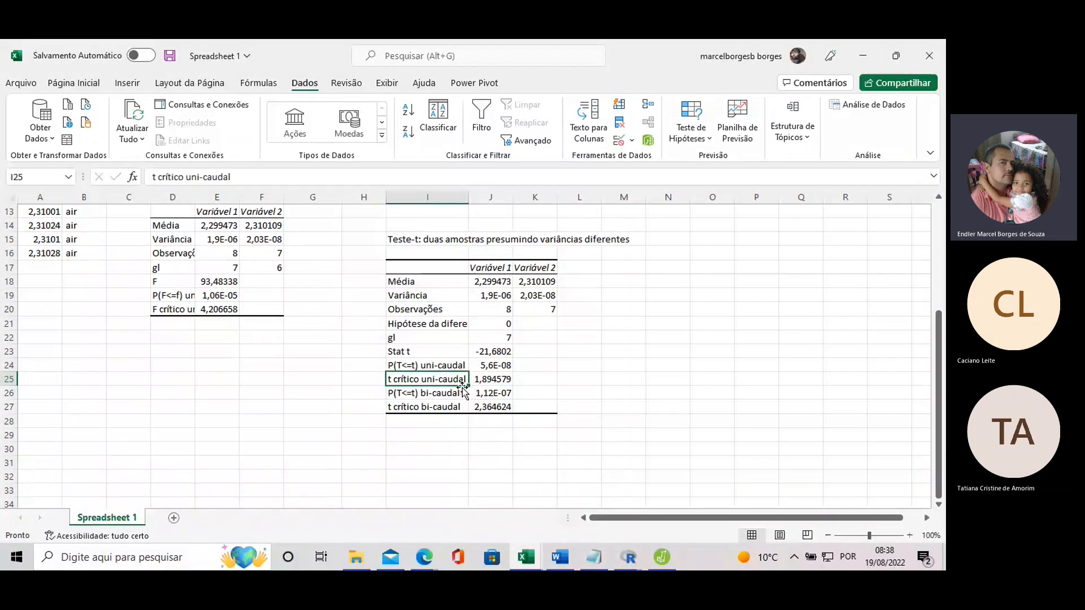
pyautogui.click(493, 366)
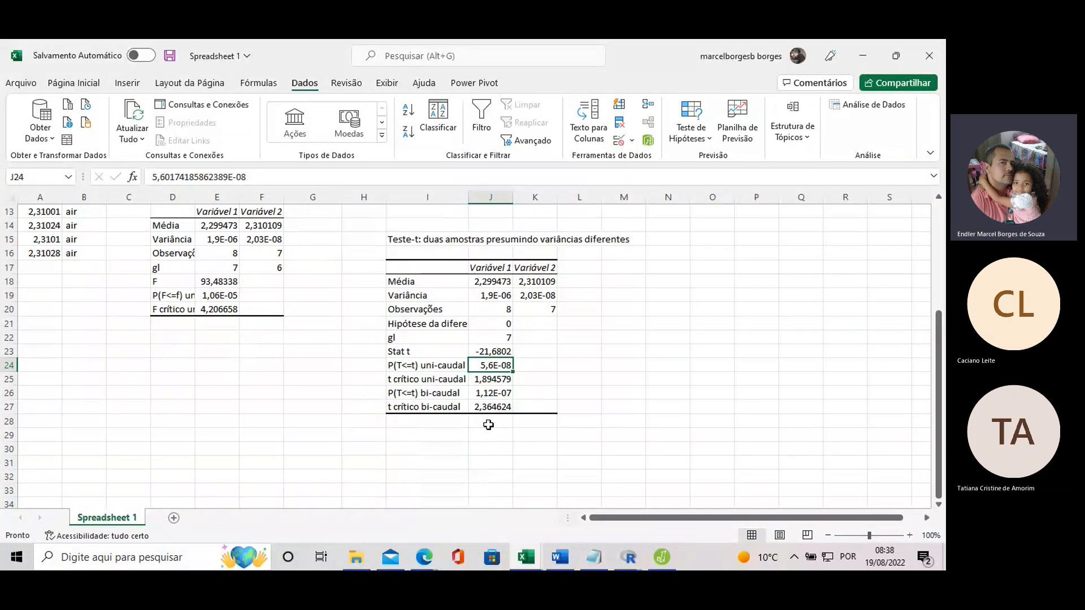
pyautogui.click(496, 408)
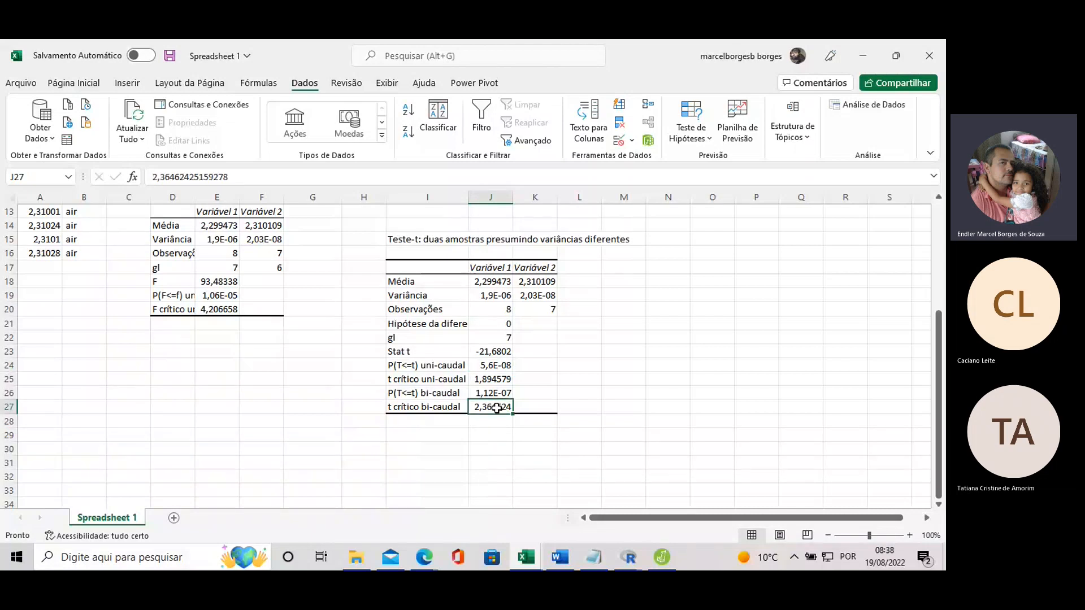
pyautogui.click(496, 396)
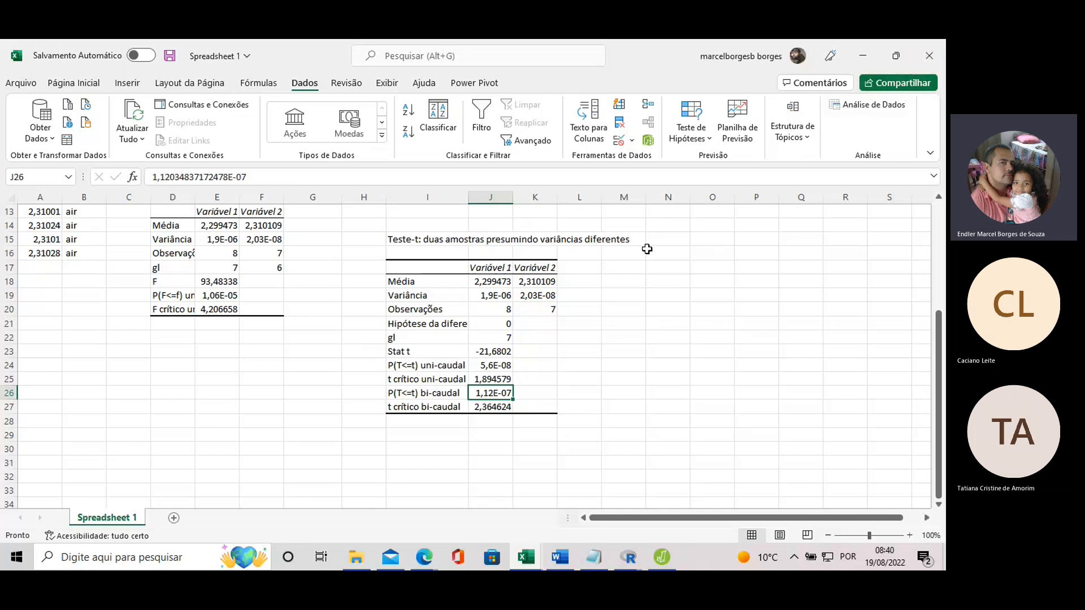
# - Close the Spreadsheet 1 workbook without saving its changes
pyautogui.scroll(4, 350, 258)
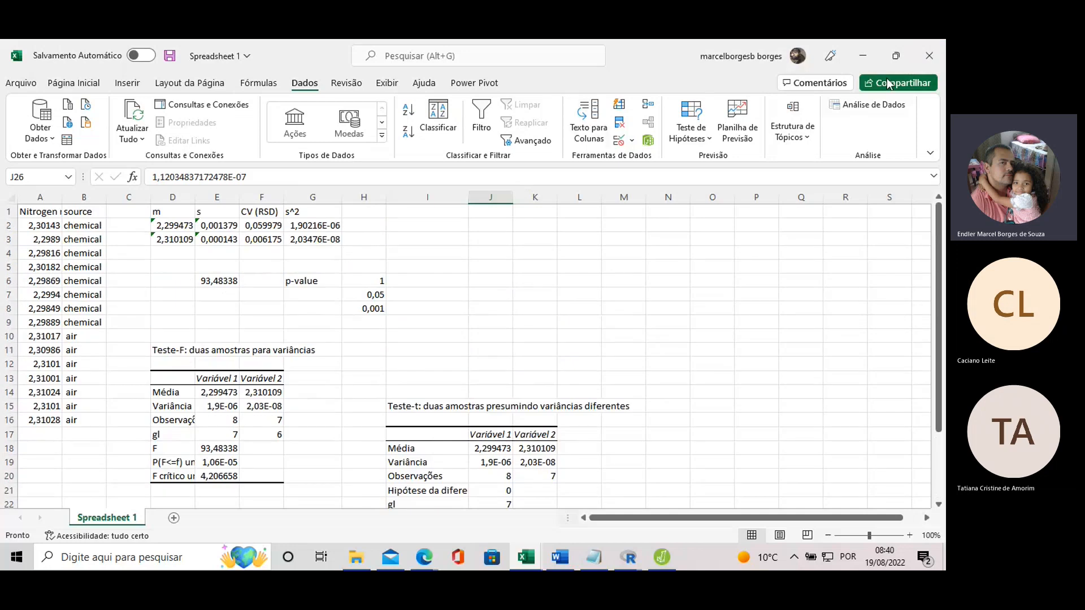
pyautogui.click(929, 56)
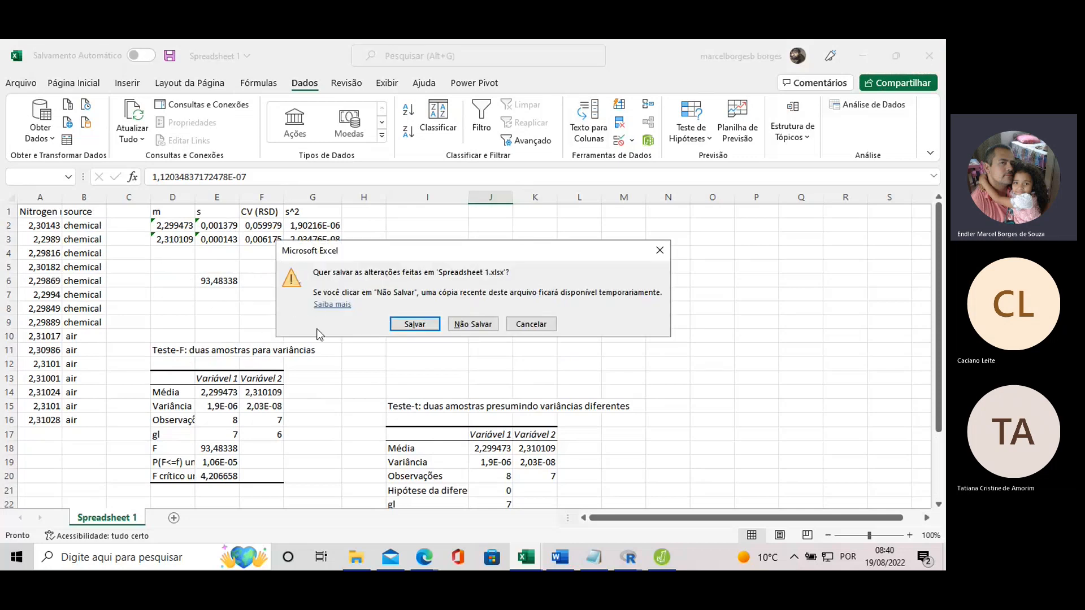
pyautogui.click(468, 323)
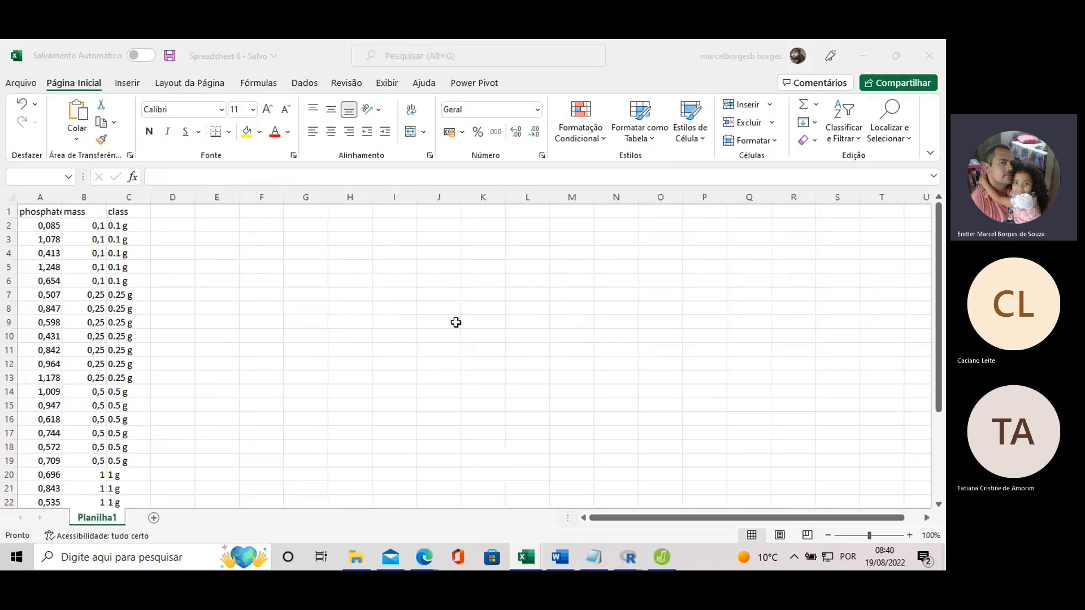
# - Reopen the Spreadsheet 1 workbook from the spreadsheets folder and check its source column entries in B2 and B3
pyautogui.click(355, 558)
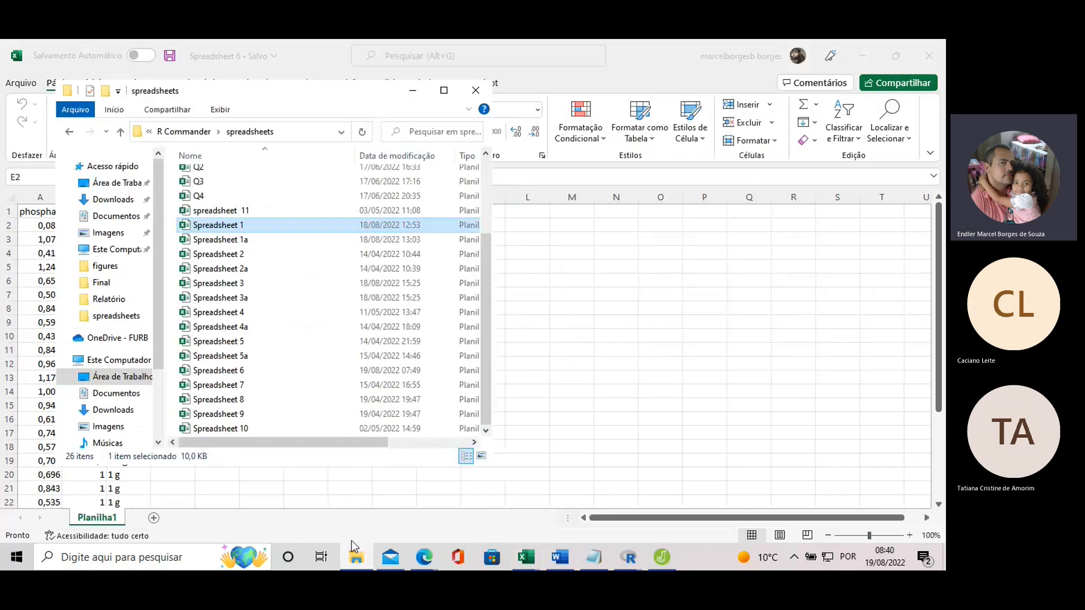
pyautogui.doubleClick(243, 226)
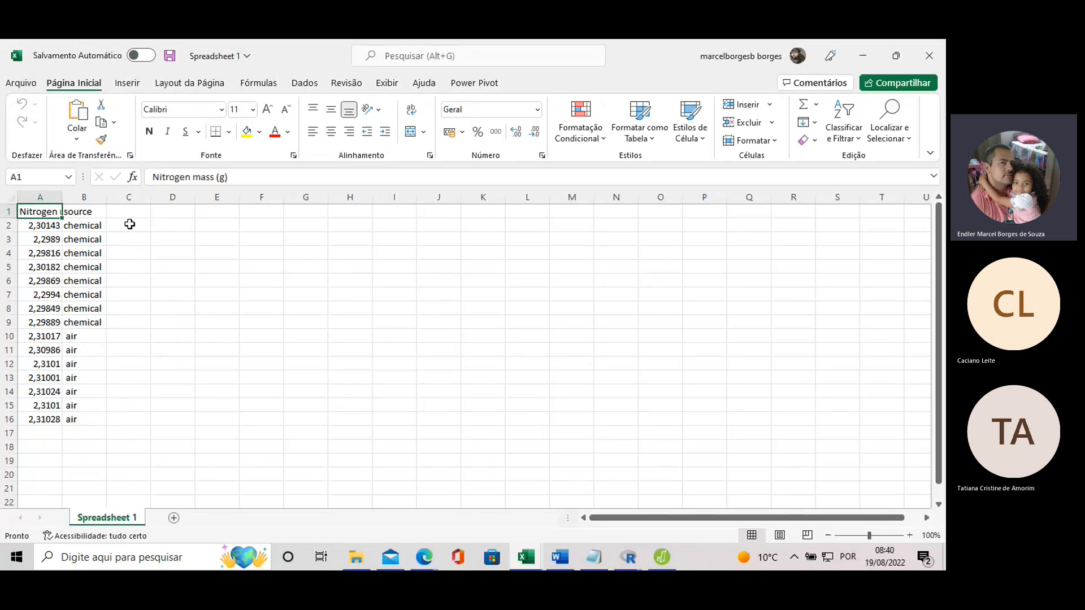
pyautogui.click(130, 225)
pyautogui.click(93, 239)
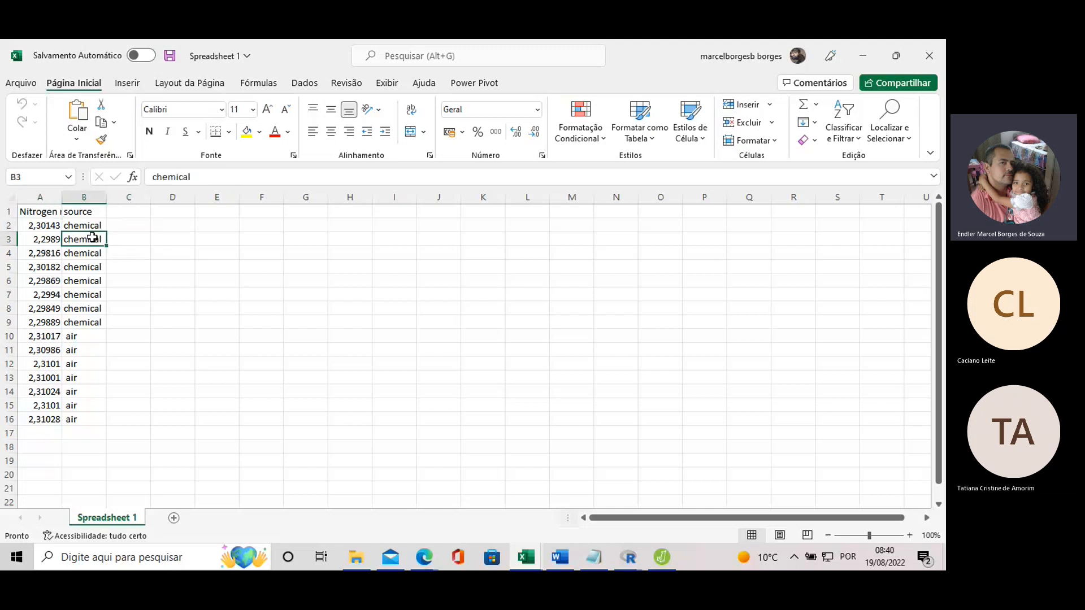
pyautogui.click(83, 226)
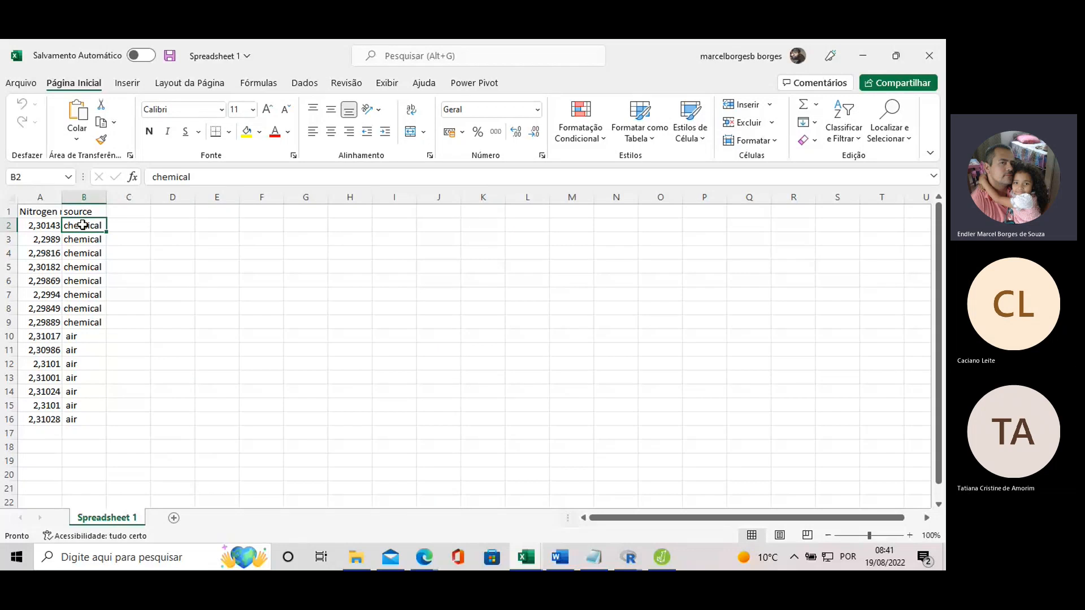
# - Start saving a copy of the workbook with the file format set to CSV (separado por vírgulas) (*.csv)
pyautogui.click(23, 85)
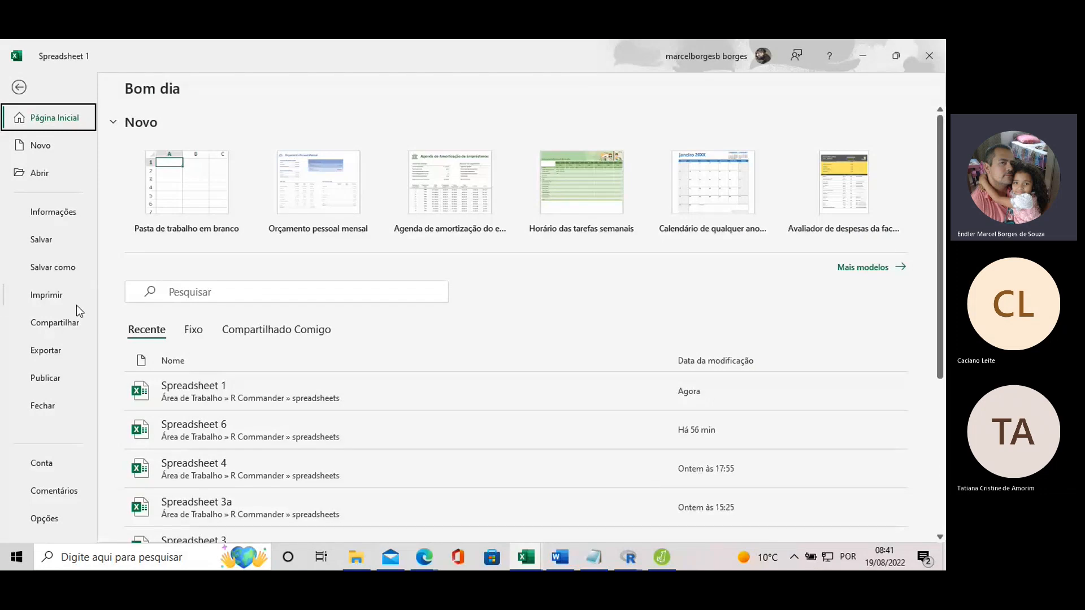
pyautogui.click(60, 272)
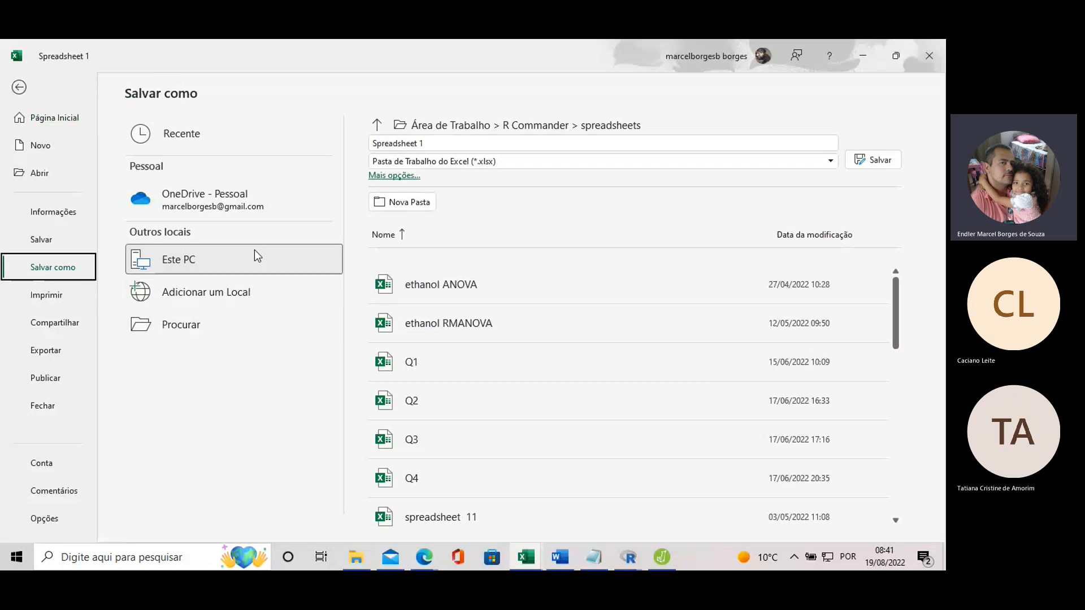
pyautogui.click(590, 161)
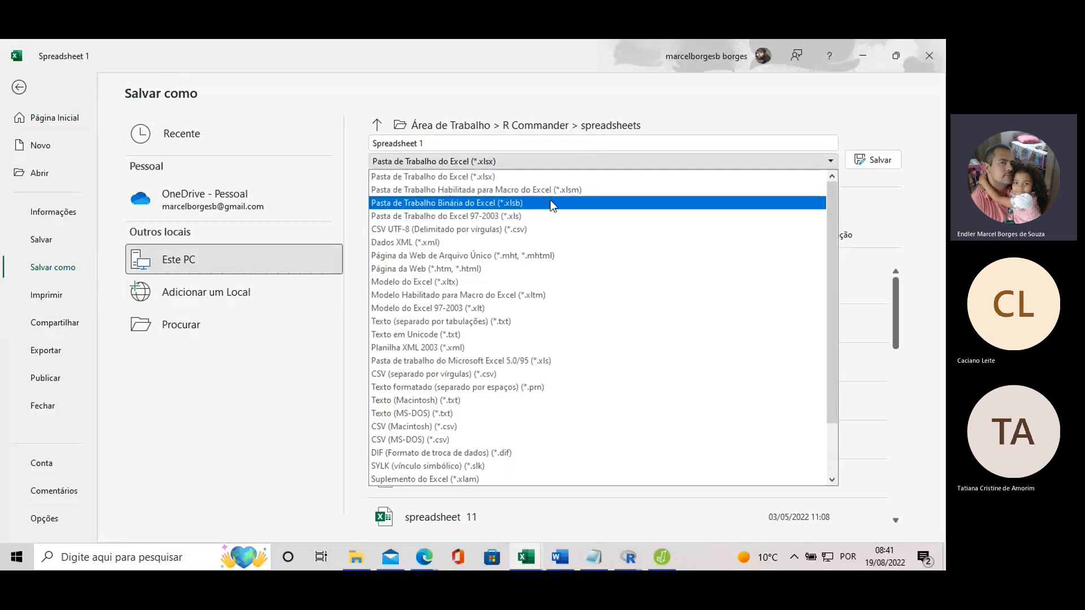
pyautogui.click(324, 91)
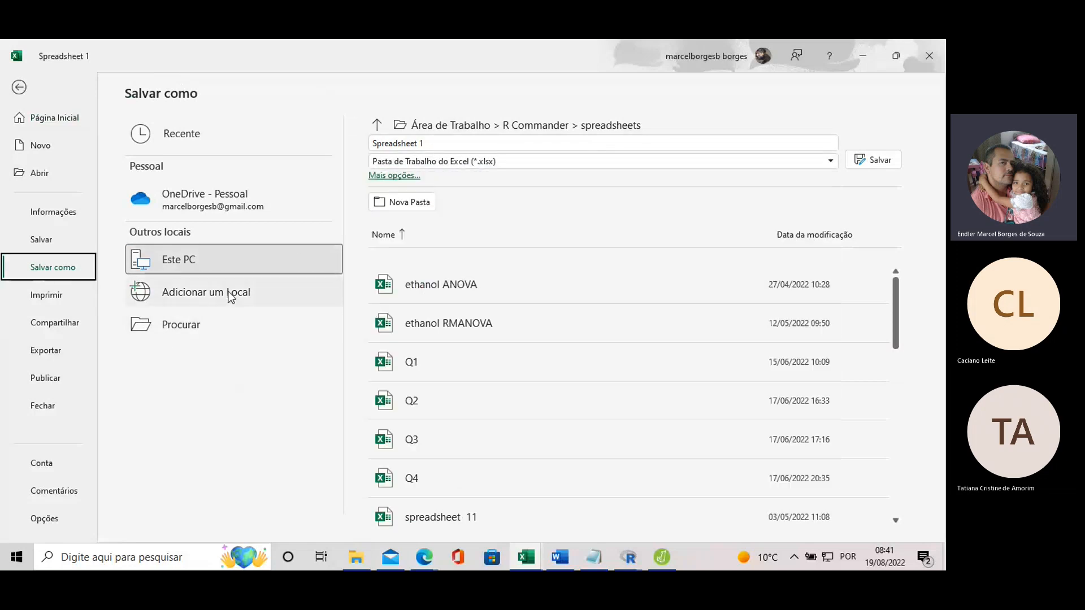
pyautogui.click(537, 163)
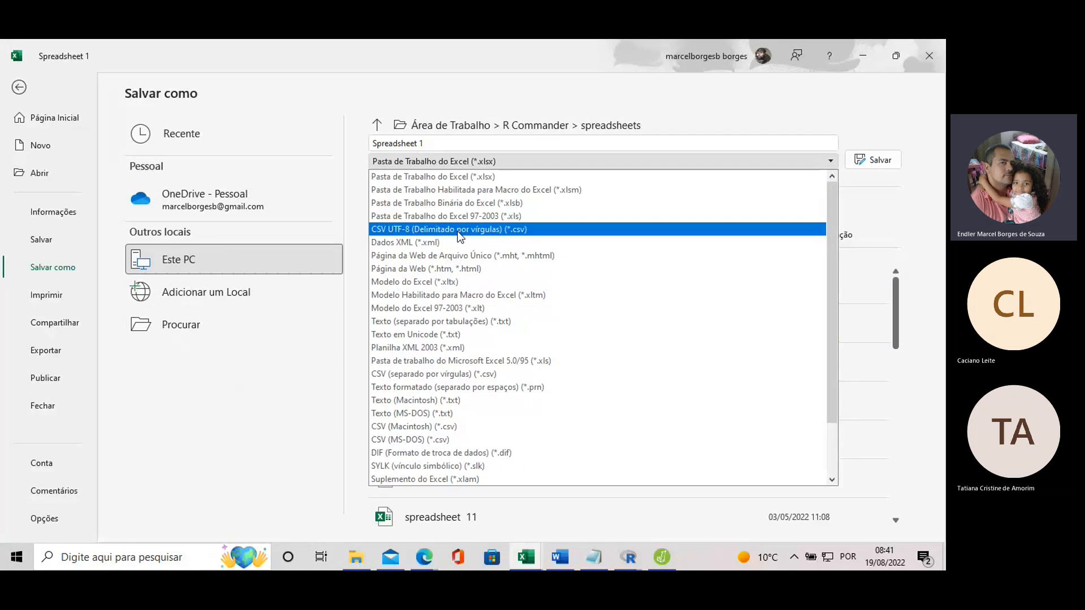
pyautogui.scroll(-2, 453, 238)
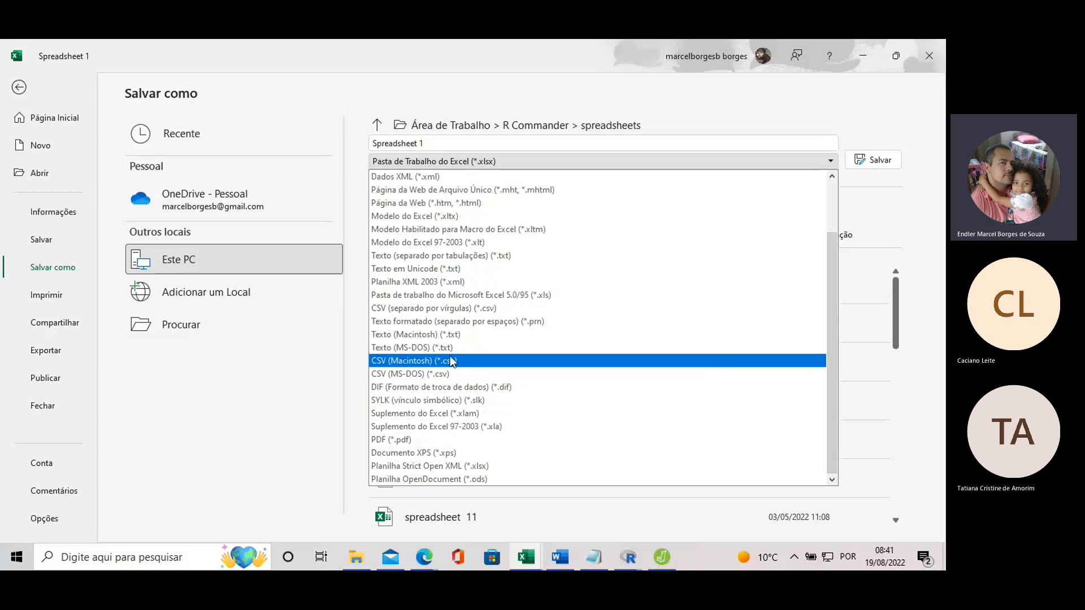
pyautogui.click(435, 310)
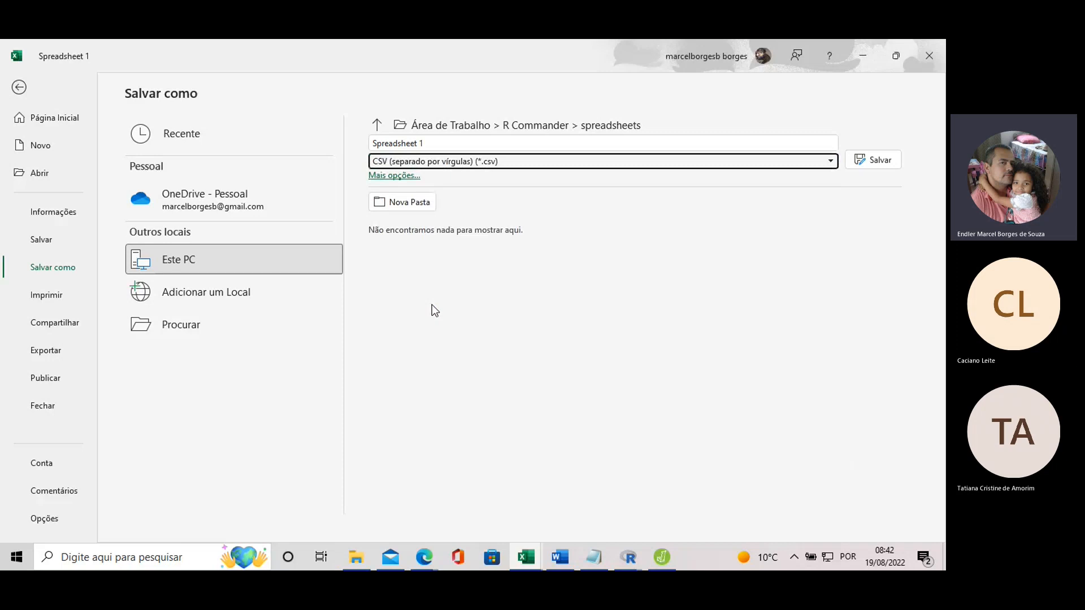
# - Save the CSV copy in the Downloads folder under the name Spreadsheet 1w
pyautogui.click(204, 334)
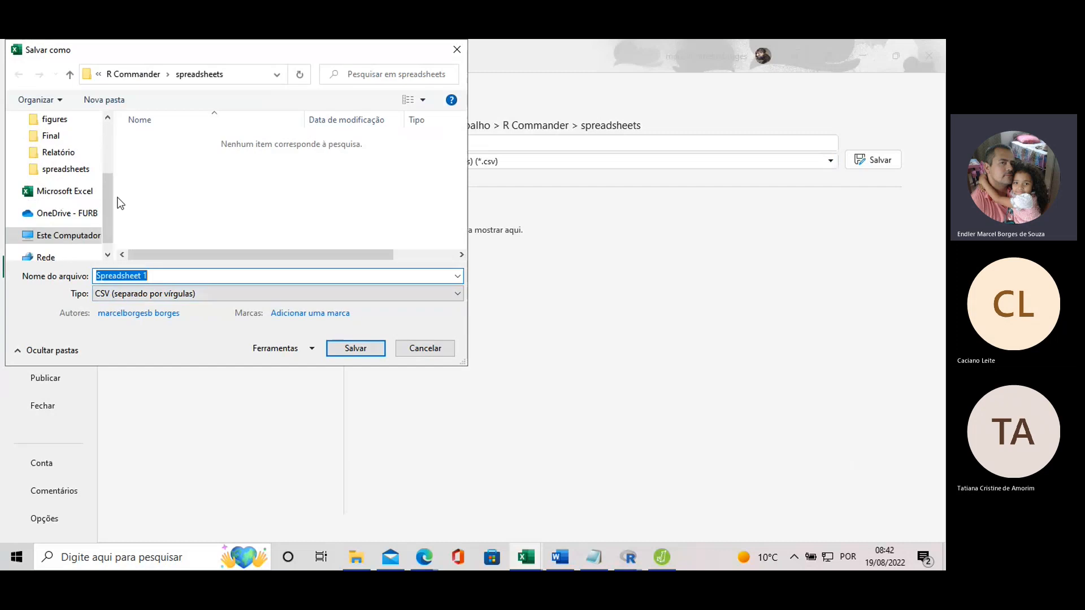
pyautogui.click(62, 175)
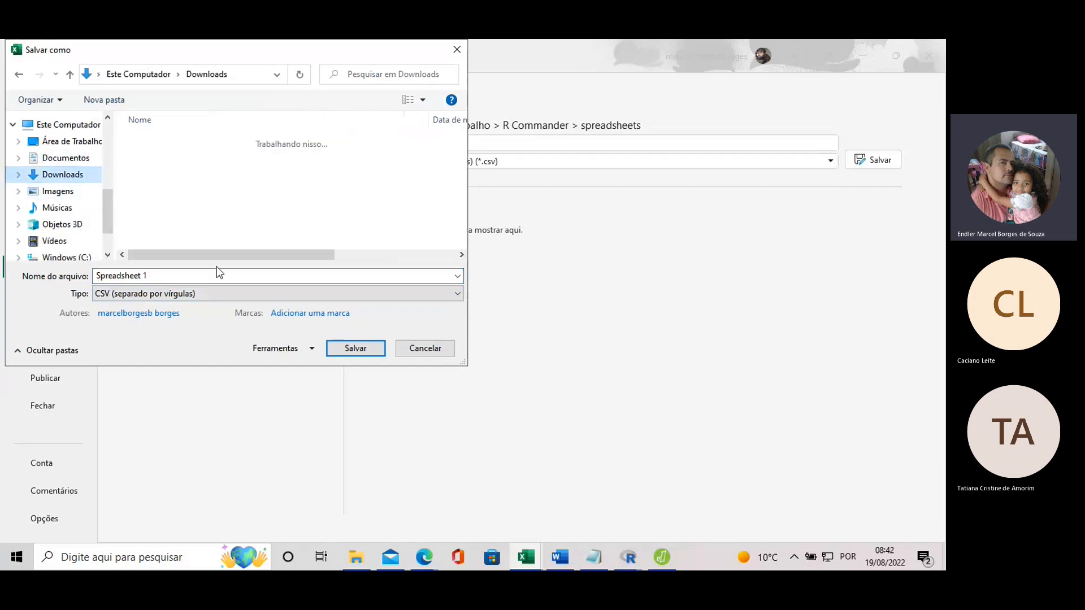
pyautogui.click(340, 346)
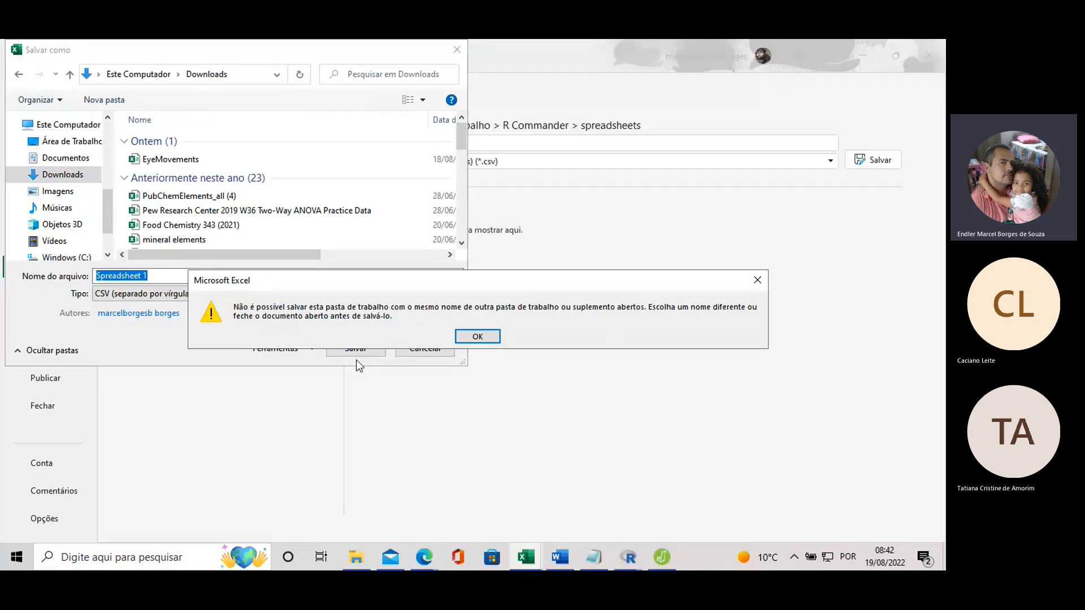
pyautogui.click(478, 336)
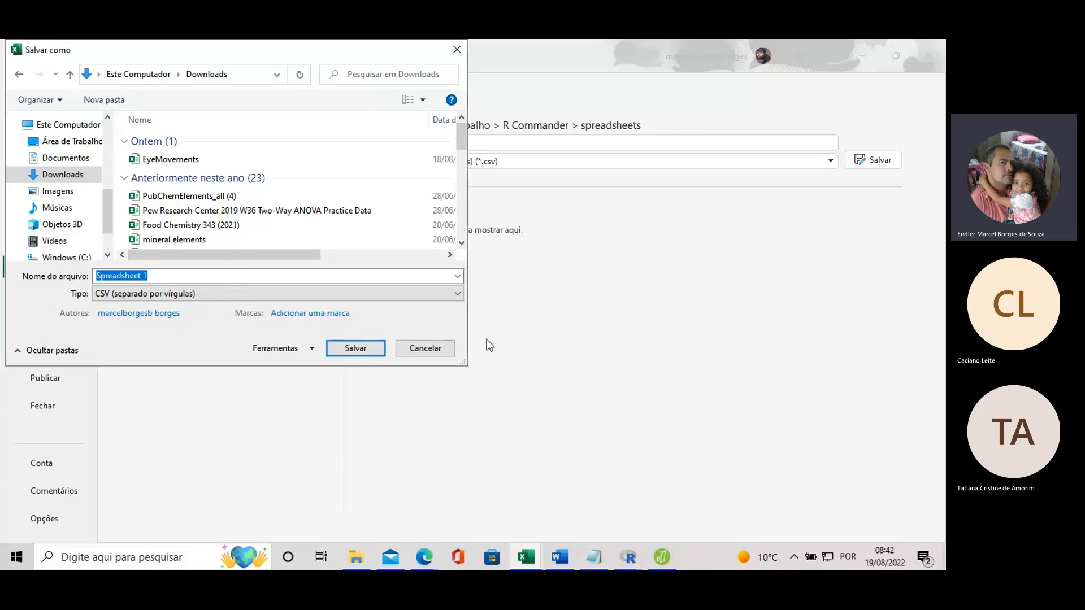
pyautogui.click(166, 277)
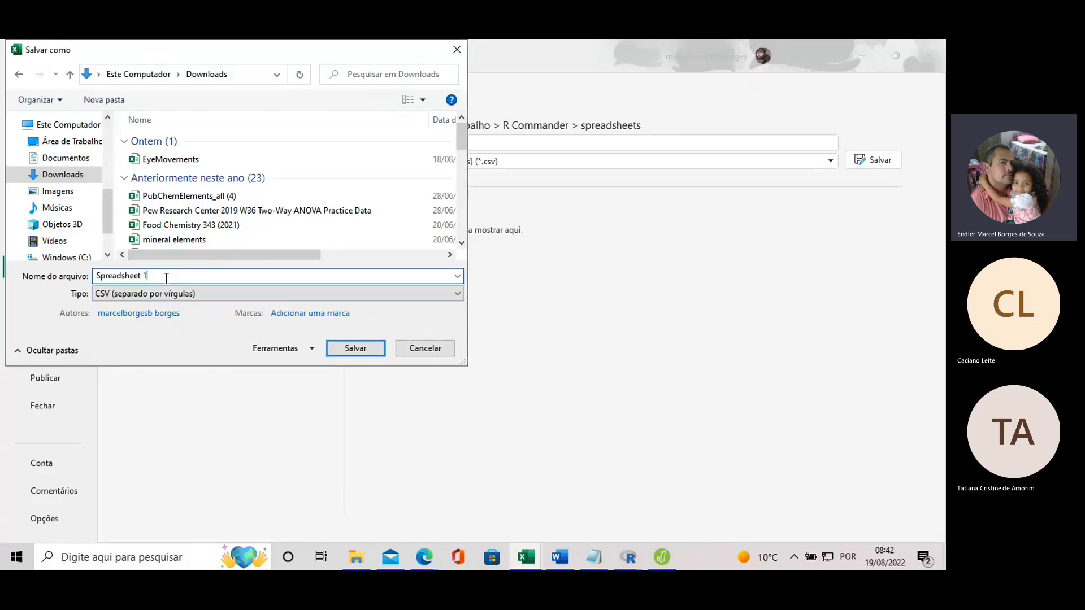
pyautogui.write('a')
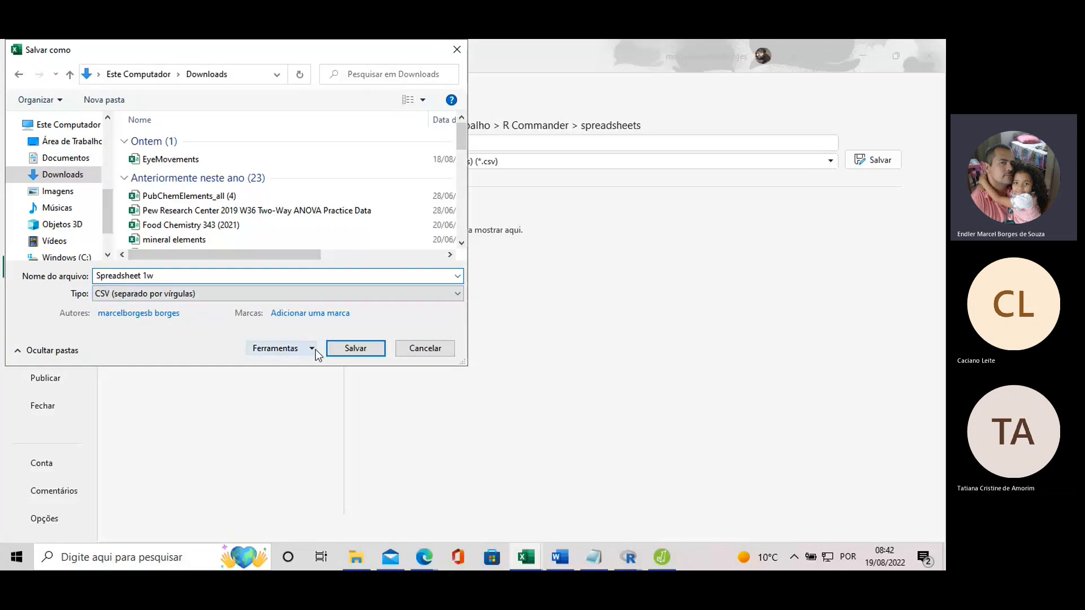
pyautogui.click(355, 348)
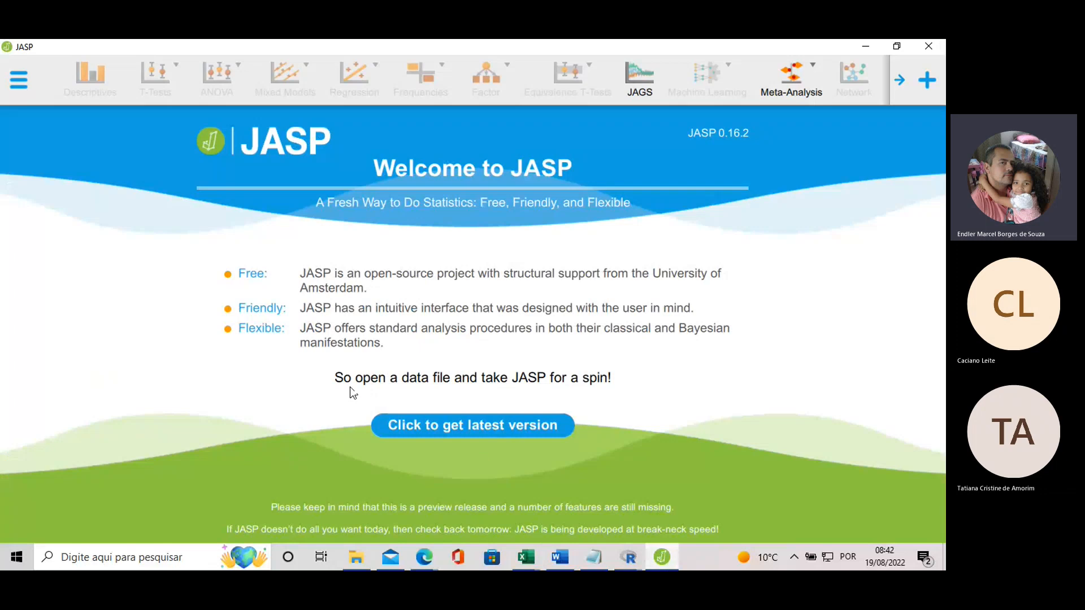
# - In JASP, examine the sources for opening data: the OSF sign-in, the recent computer folders and the Data Library categories
pyautogui.click(17, 90)
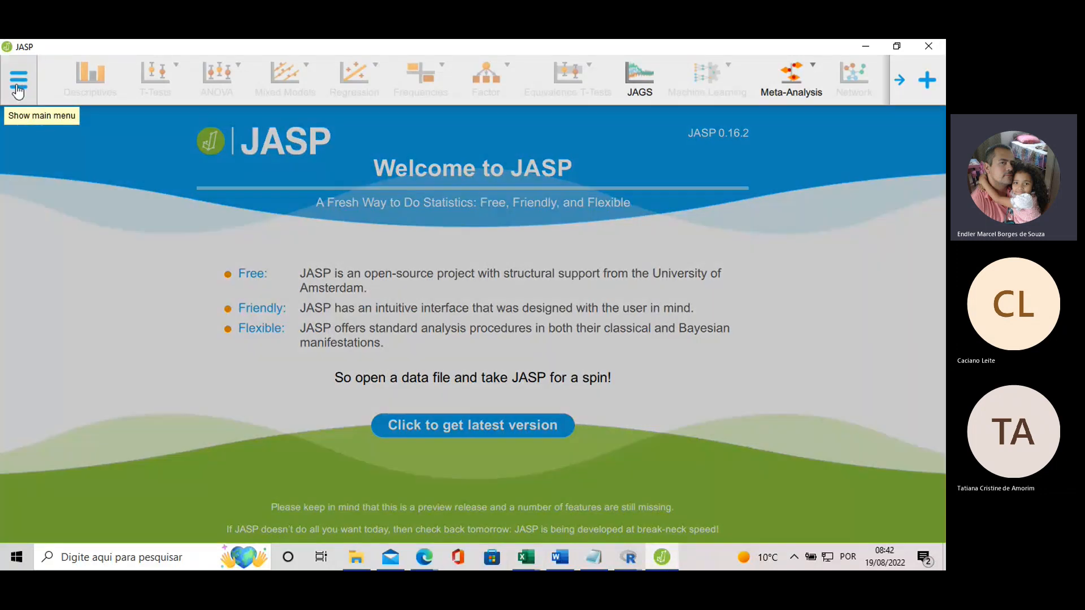
pyautogui.click(52, 121)
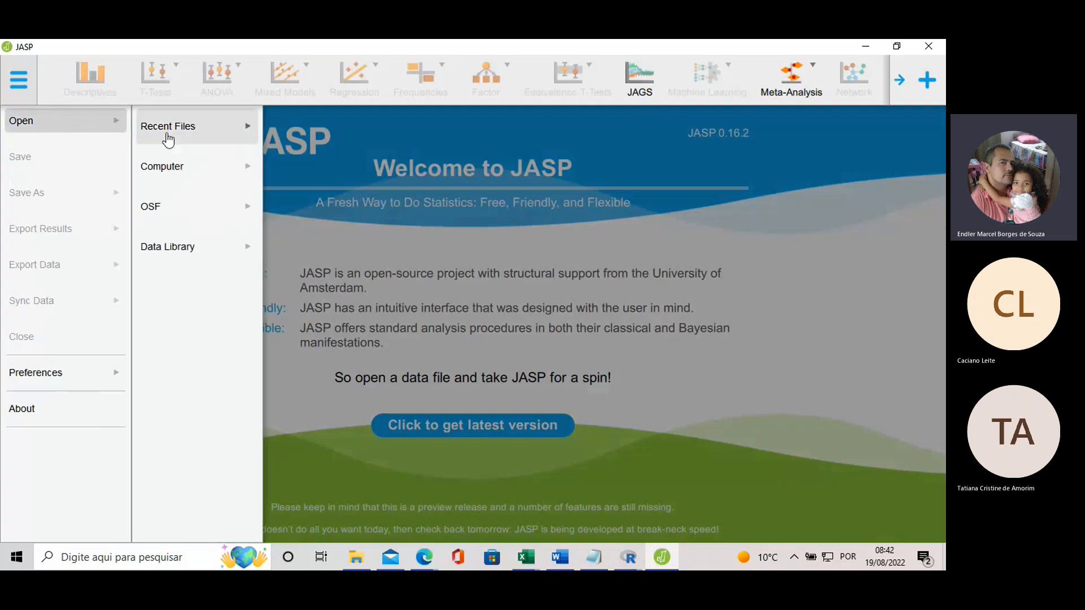
pyautogui.click(178, 217)
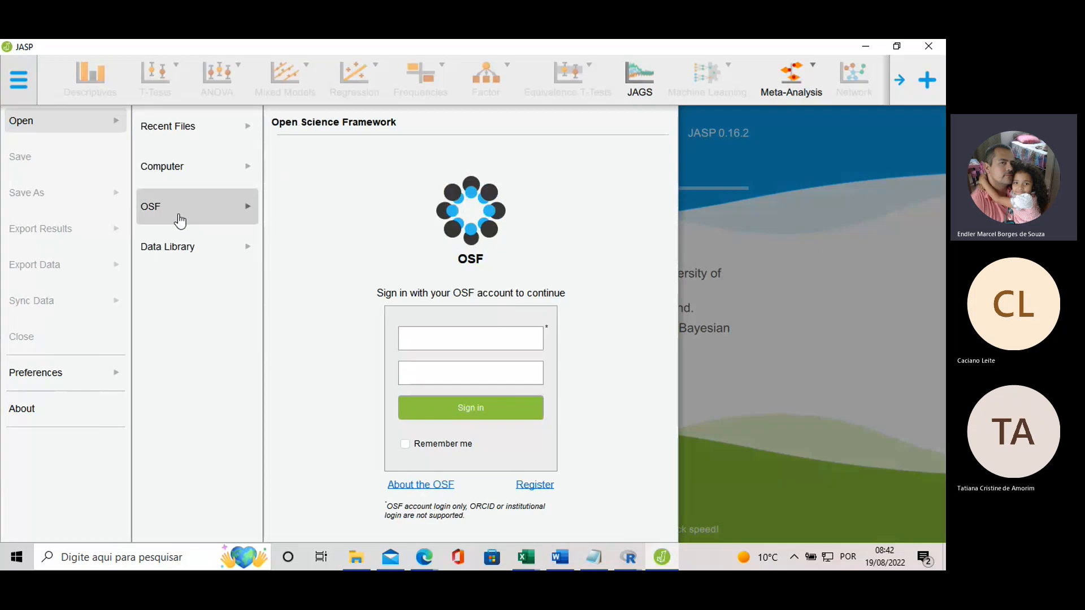
pyautogui.click(182, 168)
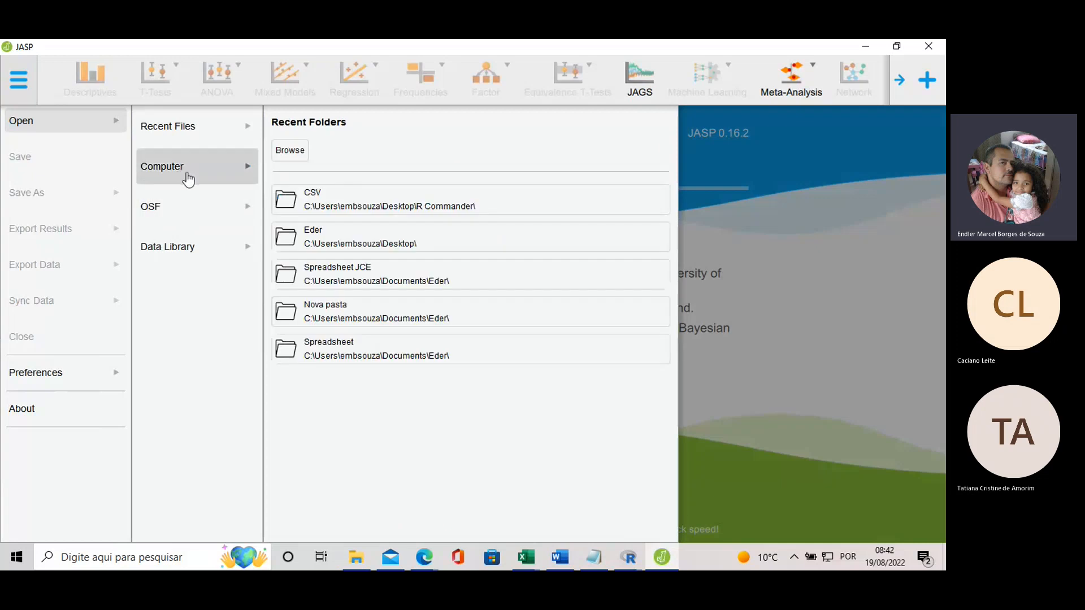
pyautogui.click(188, 251)
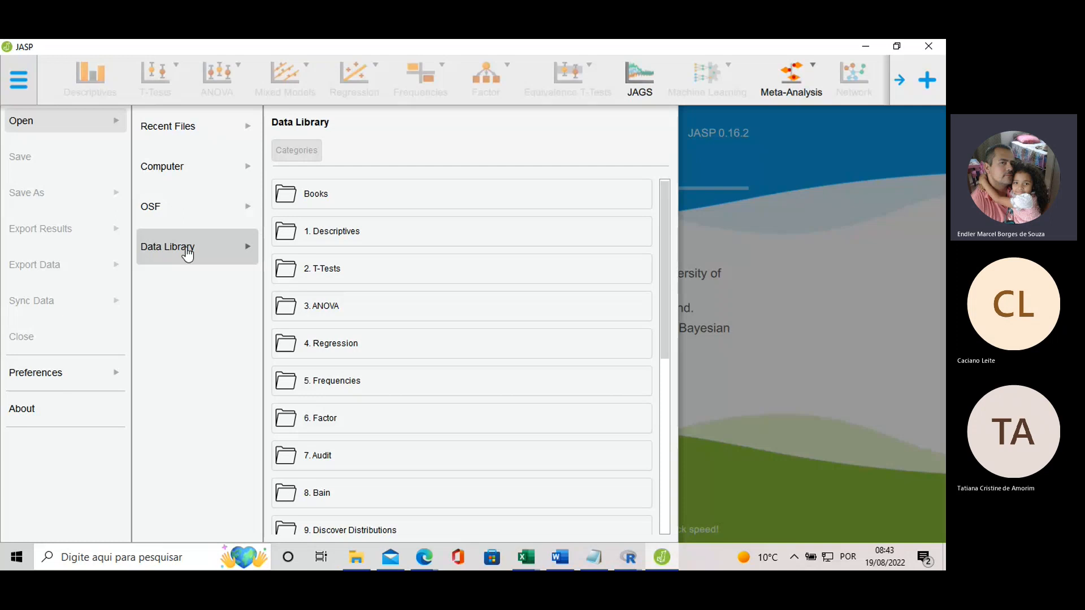
pyautogui.scroll(-3, 480, 269)
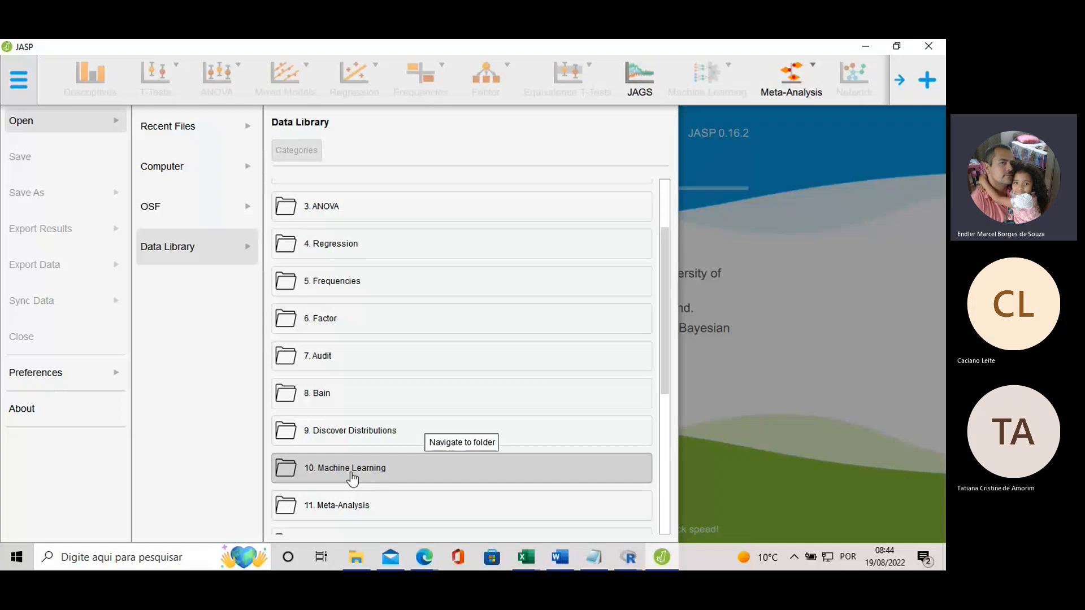
pyautogui.scroll(2, 390, 288)
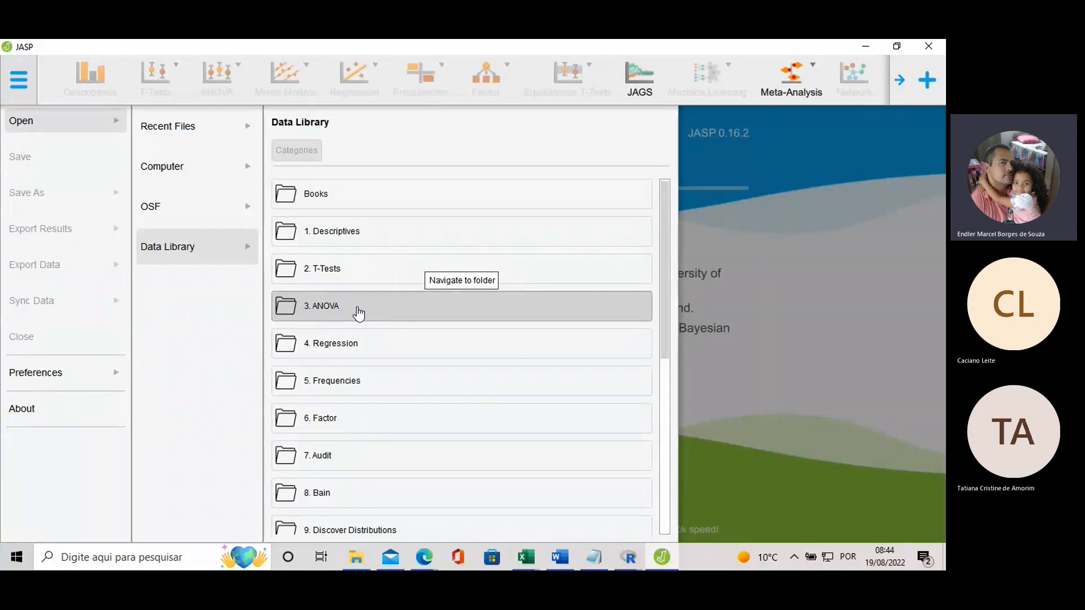
# - Open the Spreadsheet 1w data file from the computer's Downloads folder
pyautogui.click(189, 170)
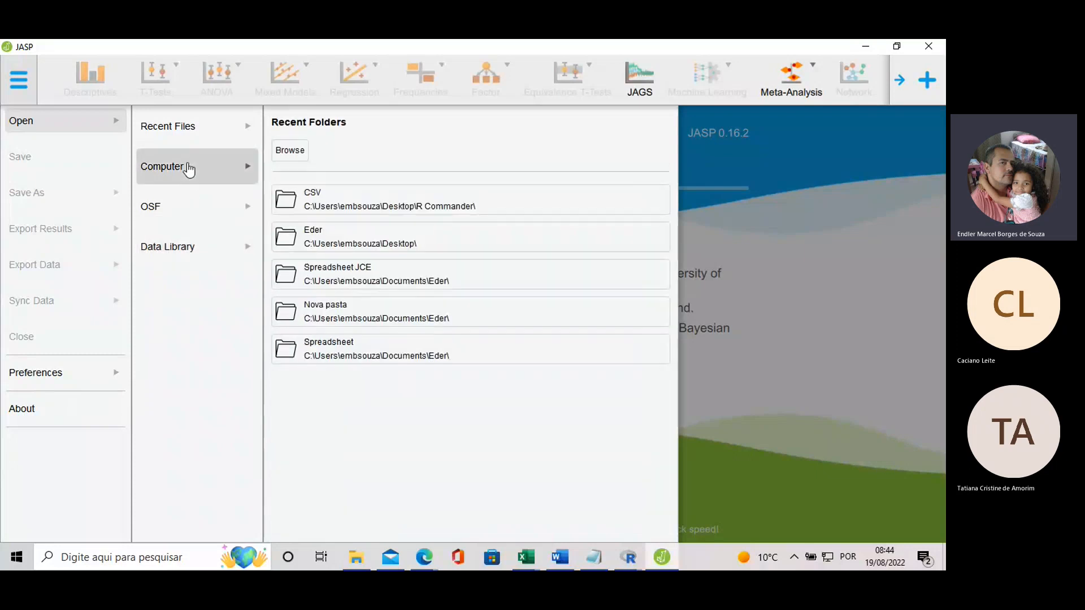
pyautogui.click(299, 150)
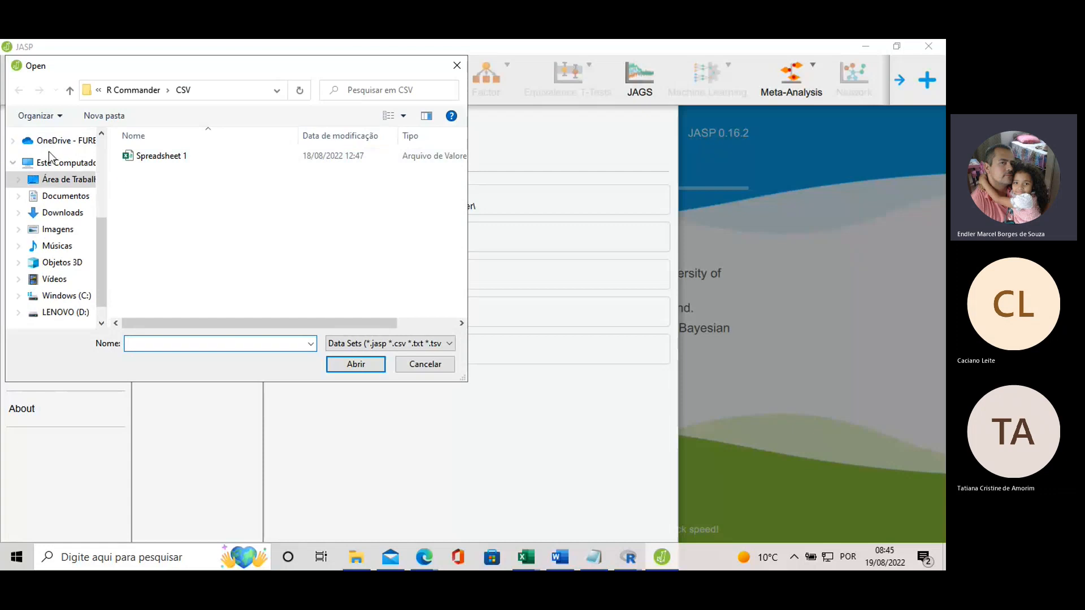
pyautogui.click(66, 198)
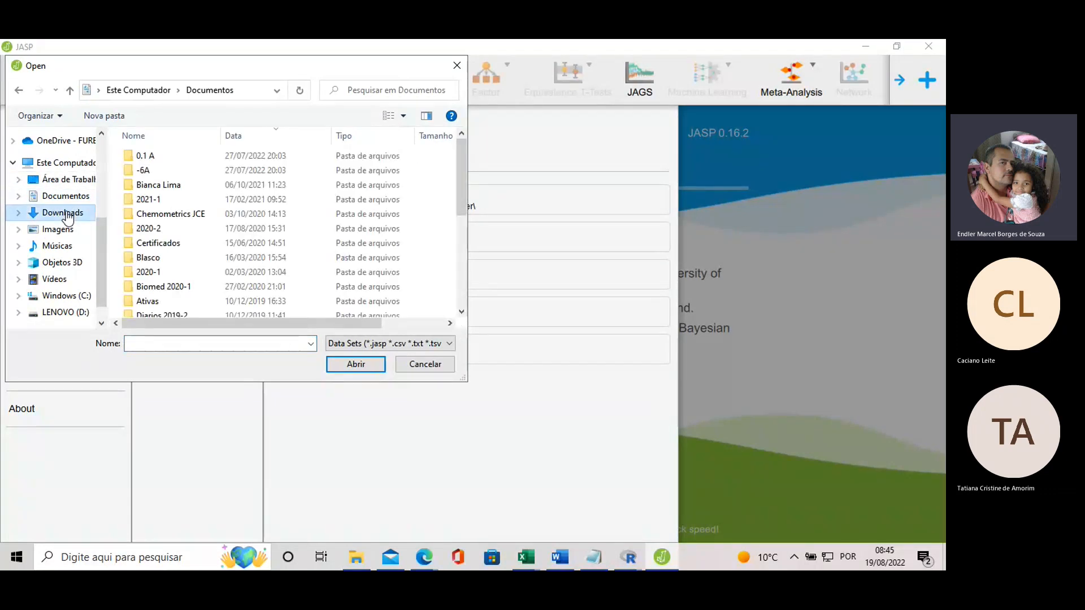
pyautogui.click(67, 215)
pyautogui.click(177, 177)
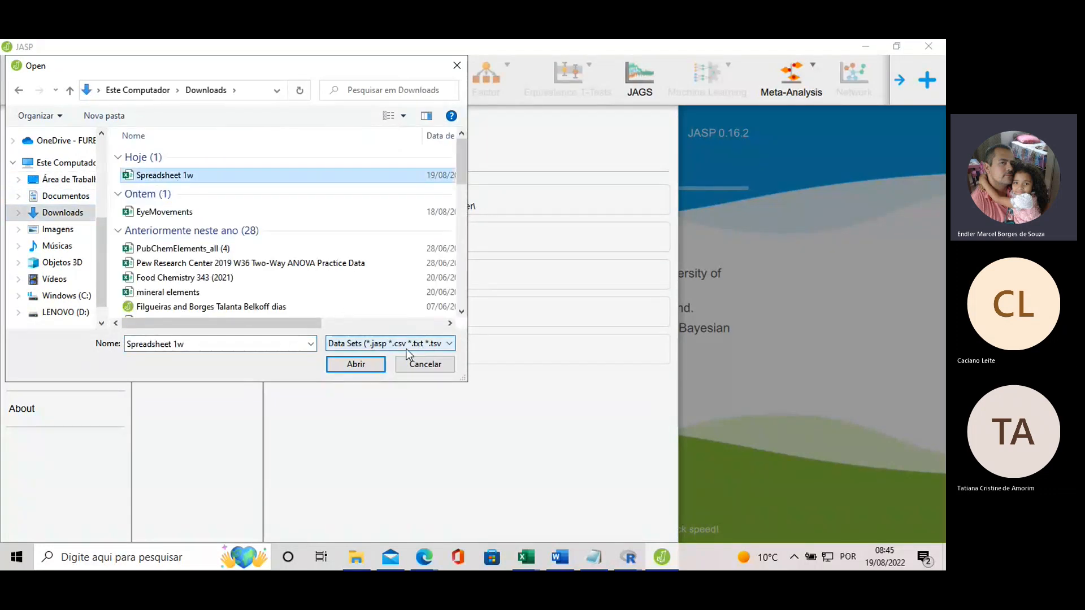
pyautogui.click(355, 362)
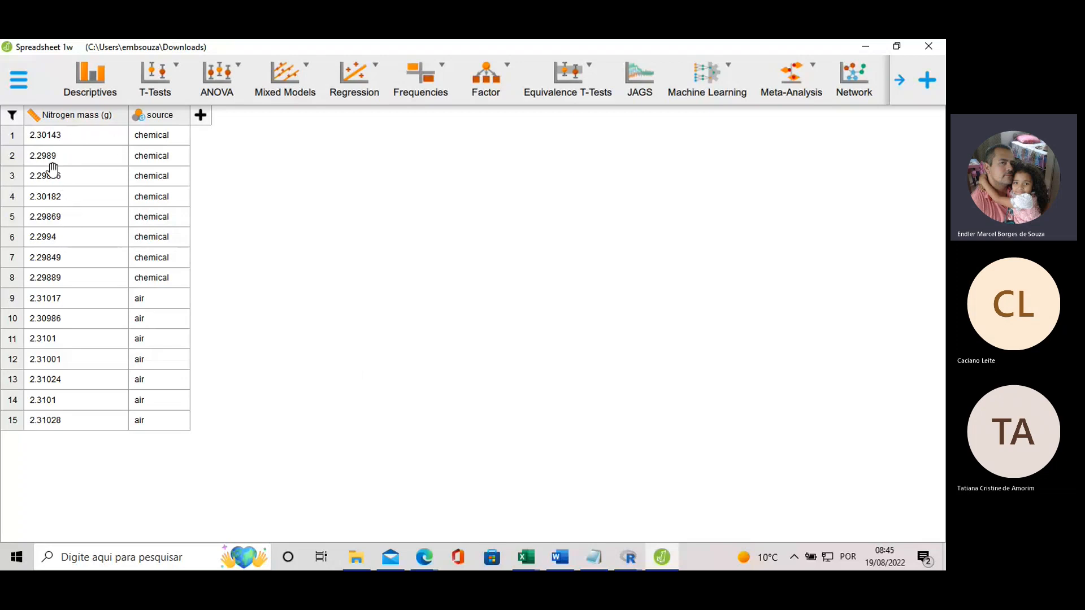
# - Run a classical Independent Samples T-Test with Nitrogen mass (g) as the dependent variable and source as the grouping variable
pyautogui.click(161, 80)
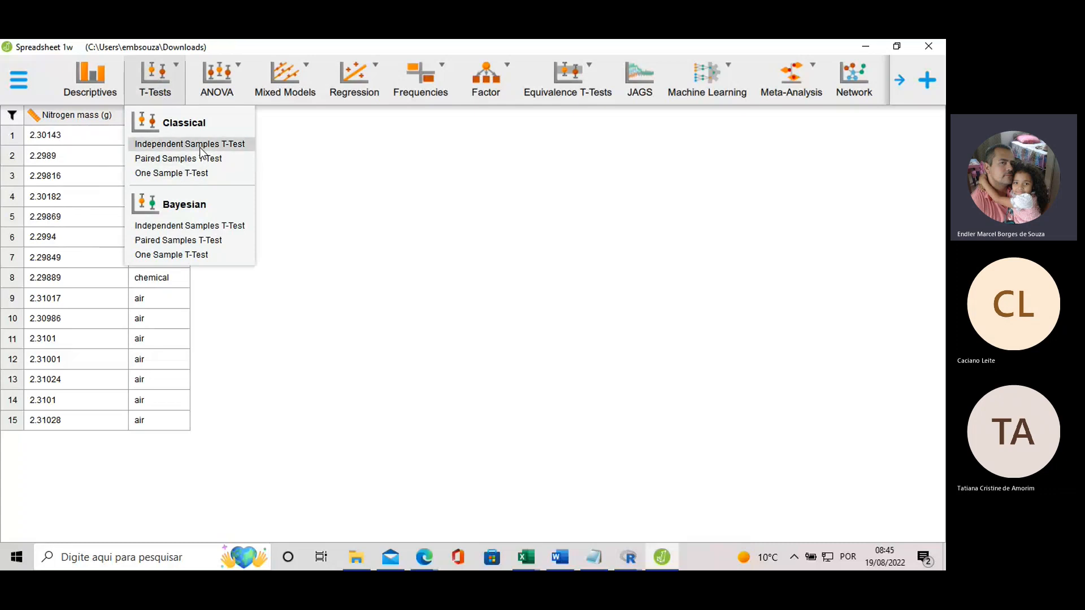
pyautogui.click(248, 144)
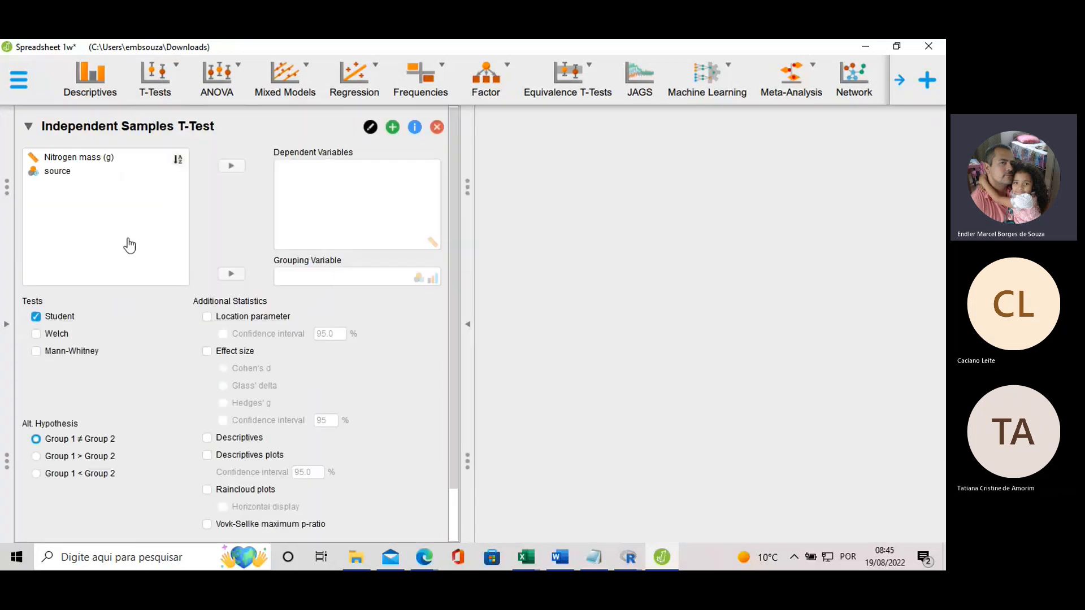
pyautogui.click(85, 157)
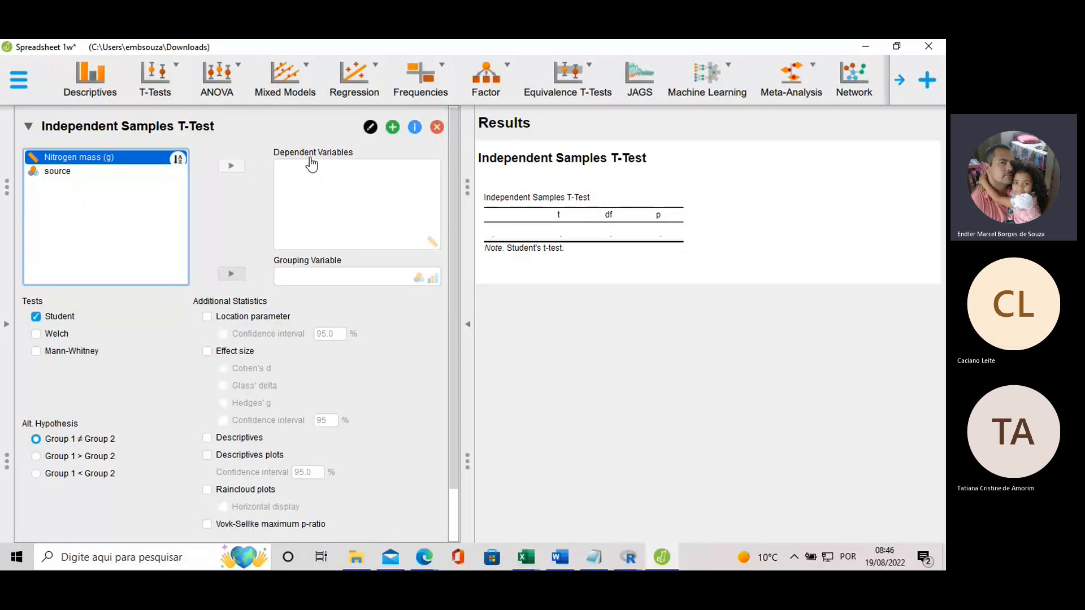
pyautogui.click(240, 166)
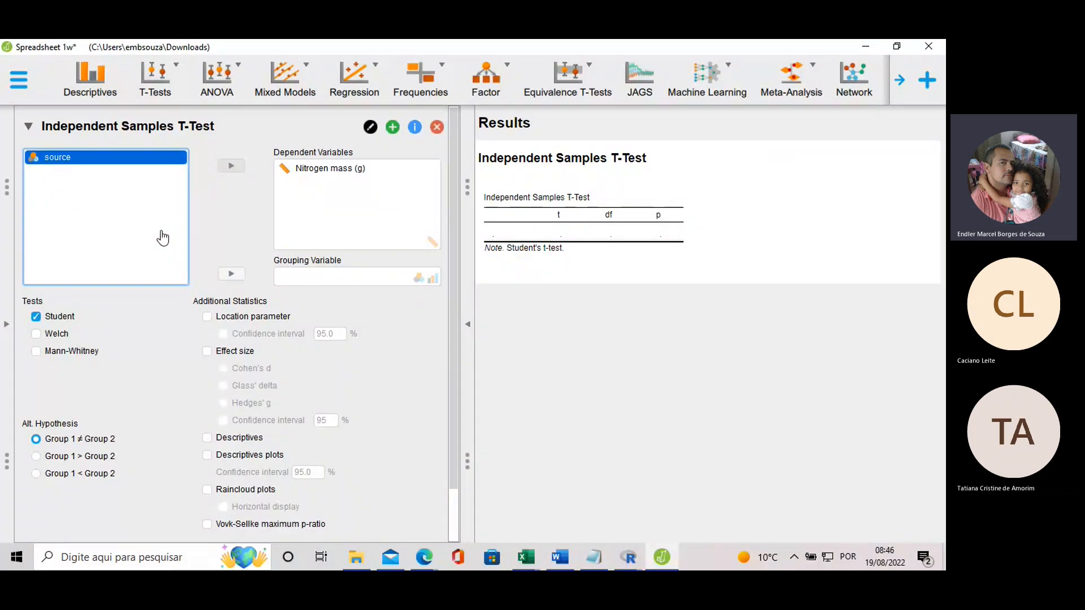
pyautogui.click(230, 275)
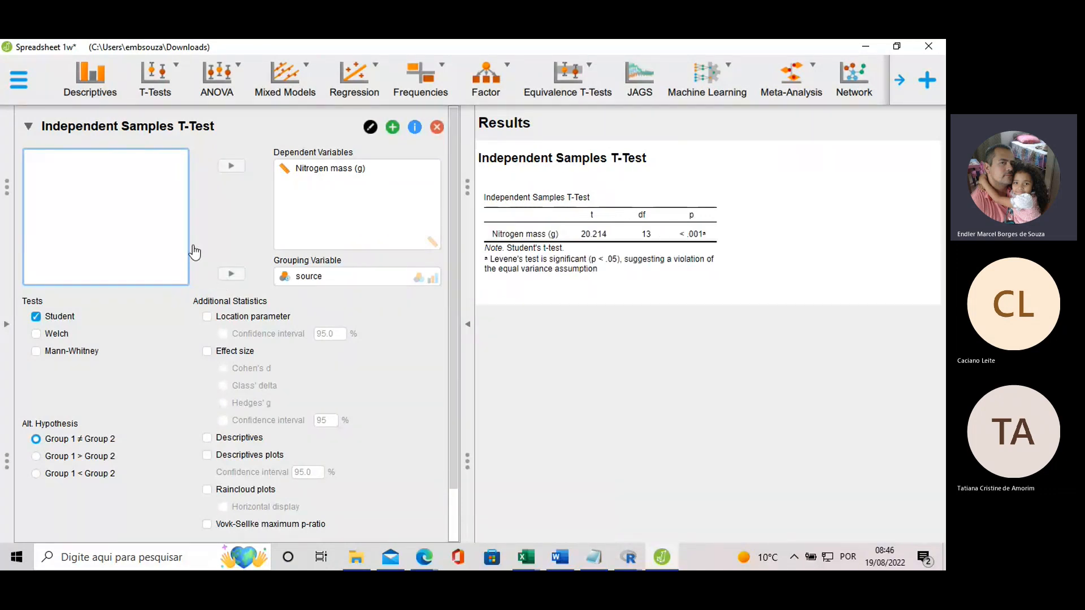
# - Compare the JASP data table with the Spreadsheet 1w file in Excel, checking the Nitrogen mass (g) header and the source column
pyautogui.click(6, 324)
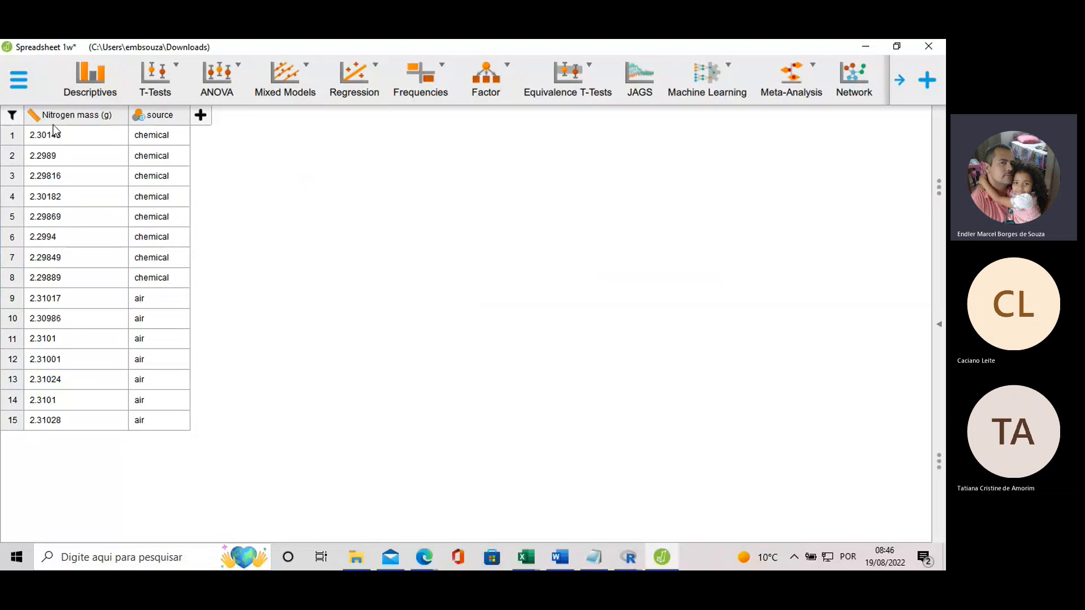
pyautogui.click(525, 557)
pyautogui.click(869, 502)
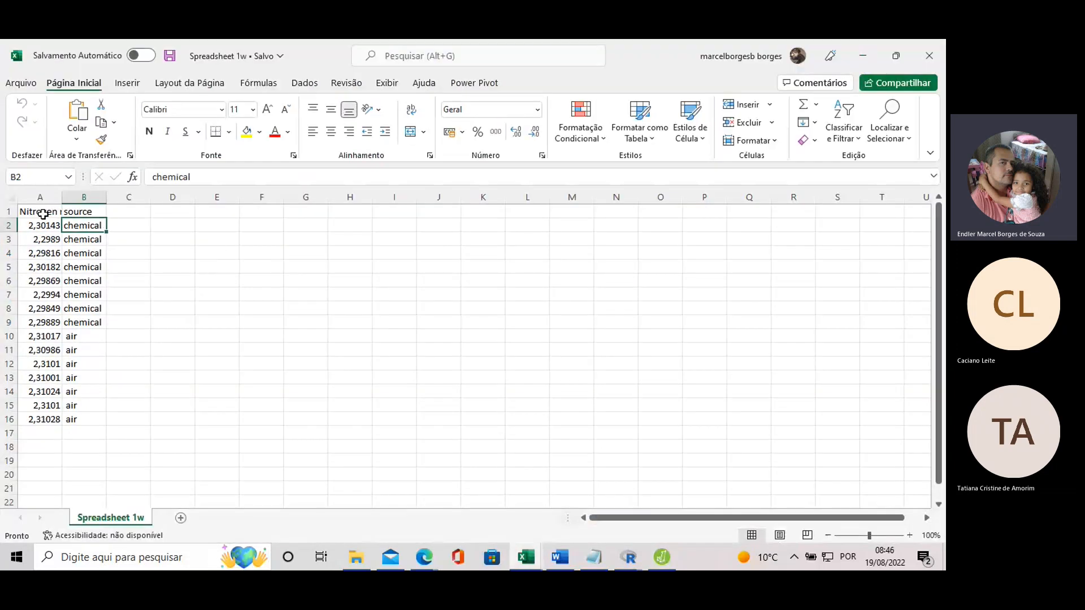
pyautogui.click(30, 210)
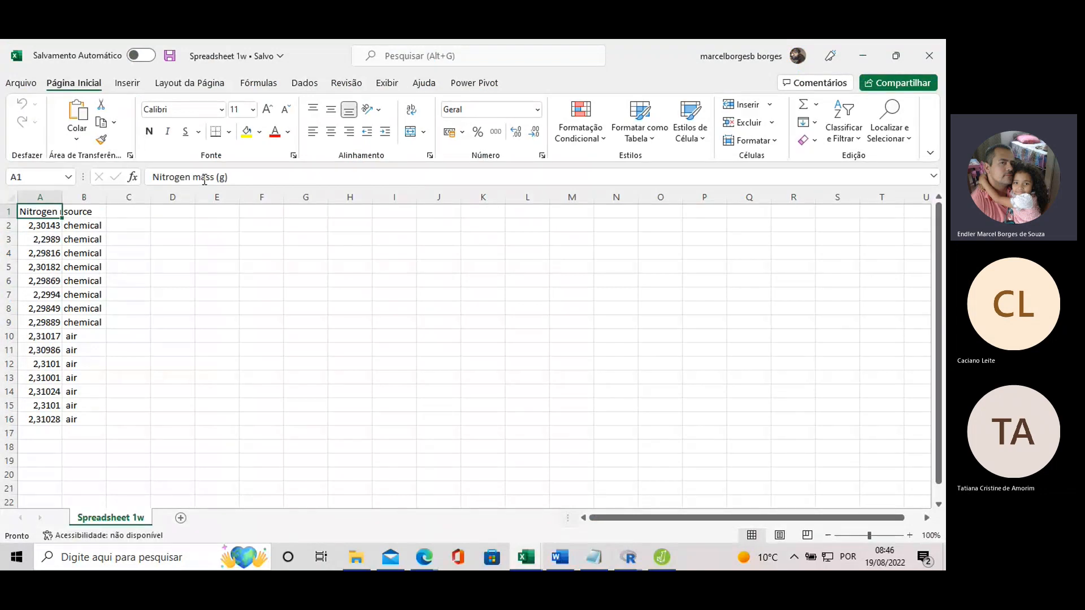
pyautogui.click(85, 193)
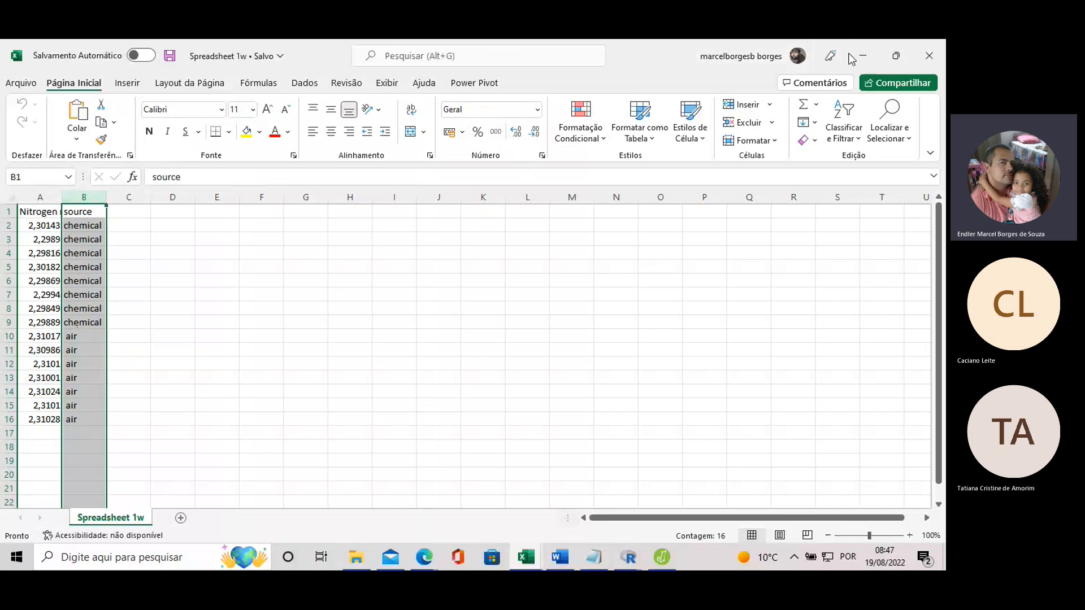
pyautogui.click(863, 56)
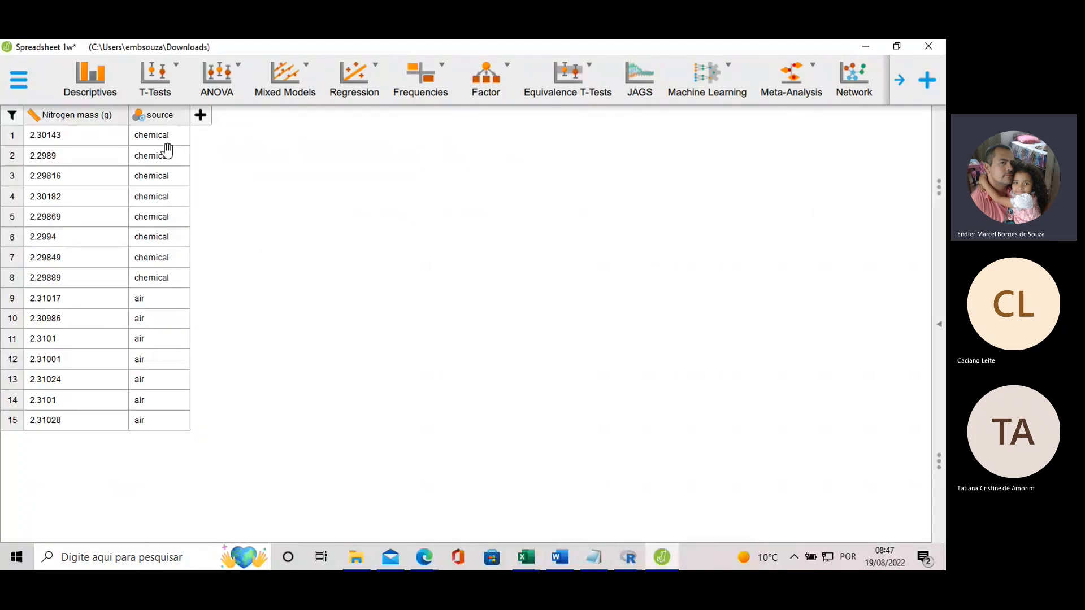
# - Look over the classical and Bayesian T-Test options, and return to the Independent Samples T-Test analysis and its results
pyautogui.click(158, 90)
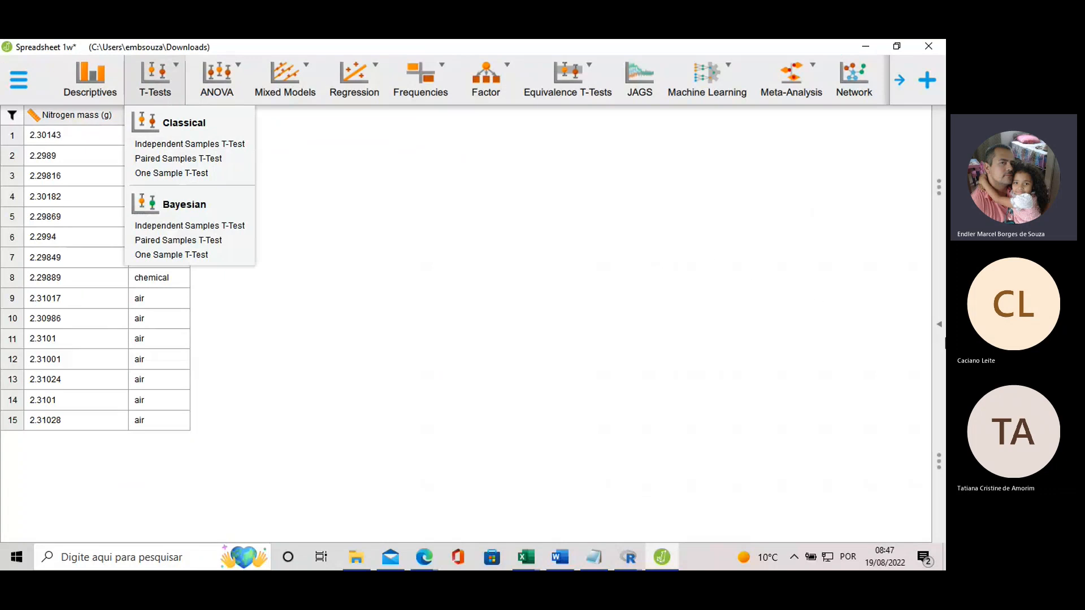
pyautogui.click(937, 326)
pyautogui.click(938, 326)
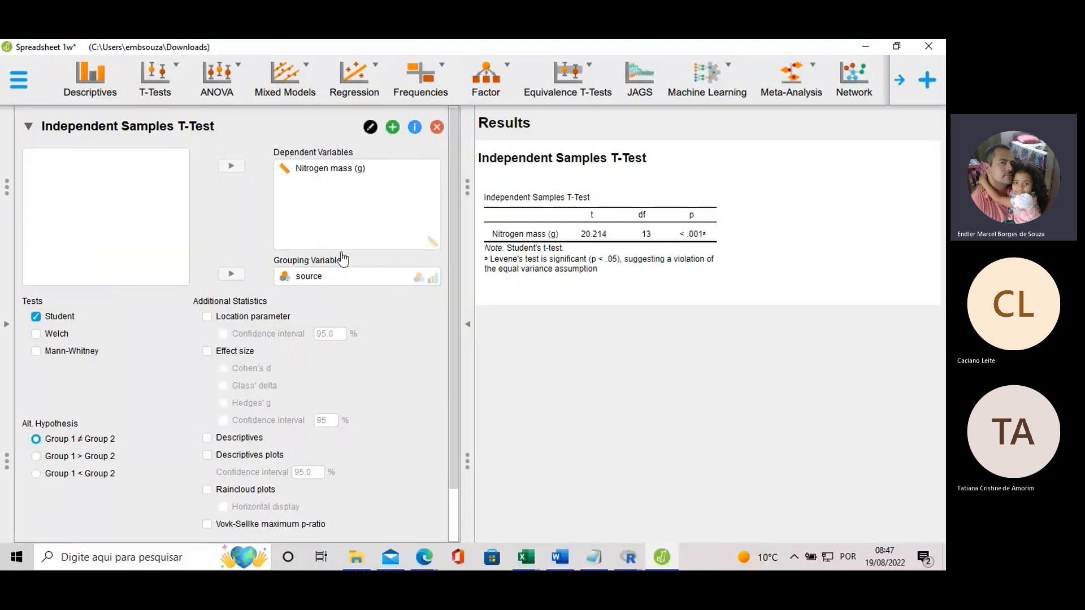
# - Try the one-sided alternative hypotheses Group 1 > Group 2 and Group 1 < Group 2 in the Independent Samples T-Test
pyautogui.scroll(-2, 299, 294)
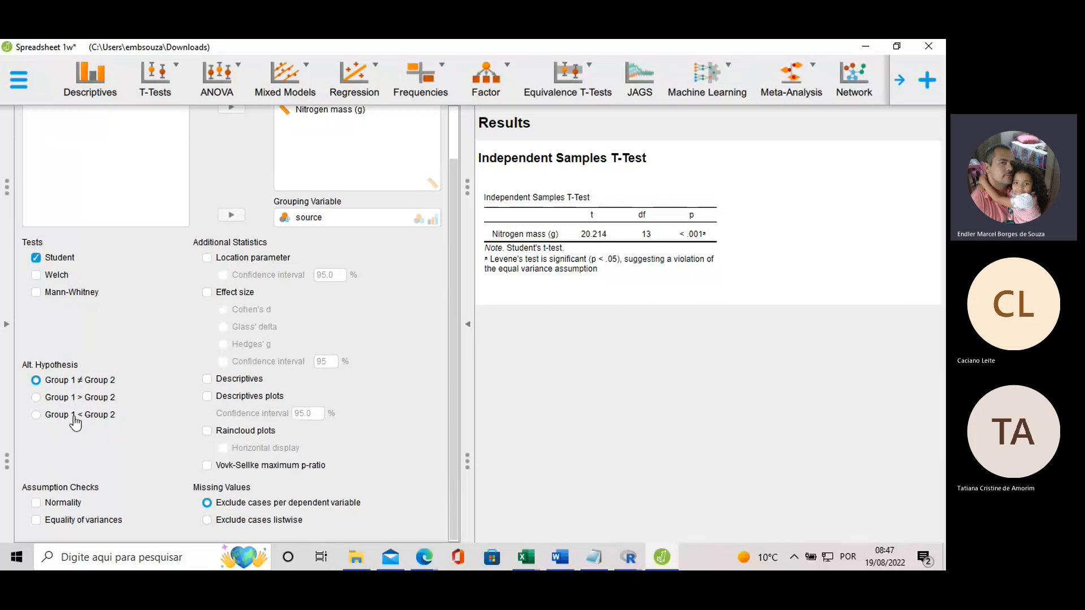
pyautogui.click(37, 398)
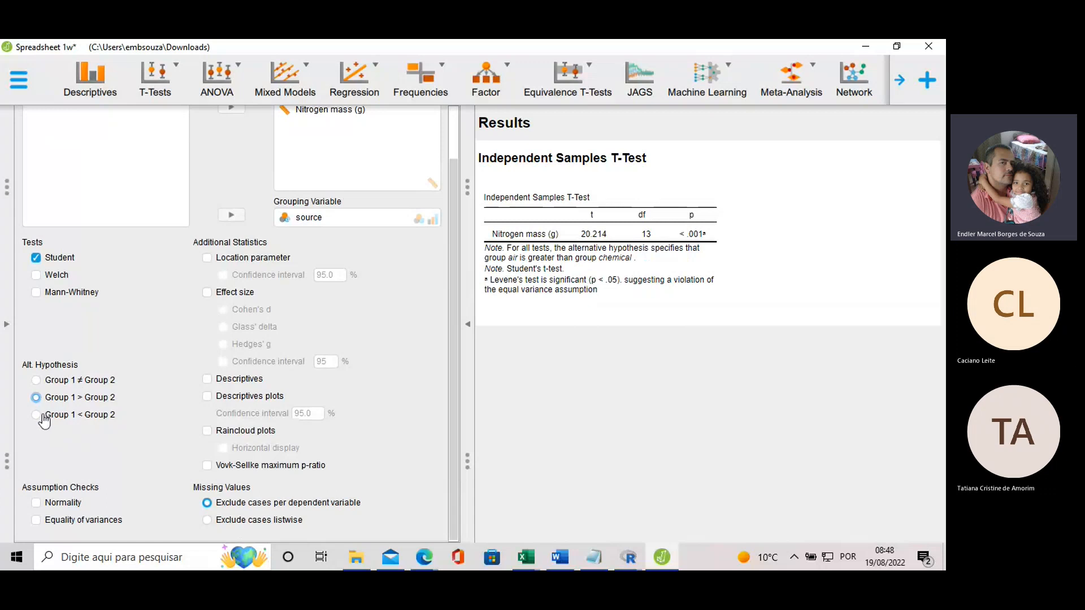
pyautogui.click(37, 416)
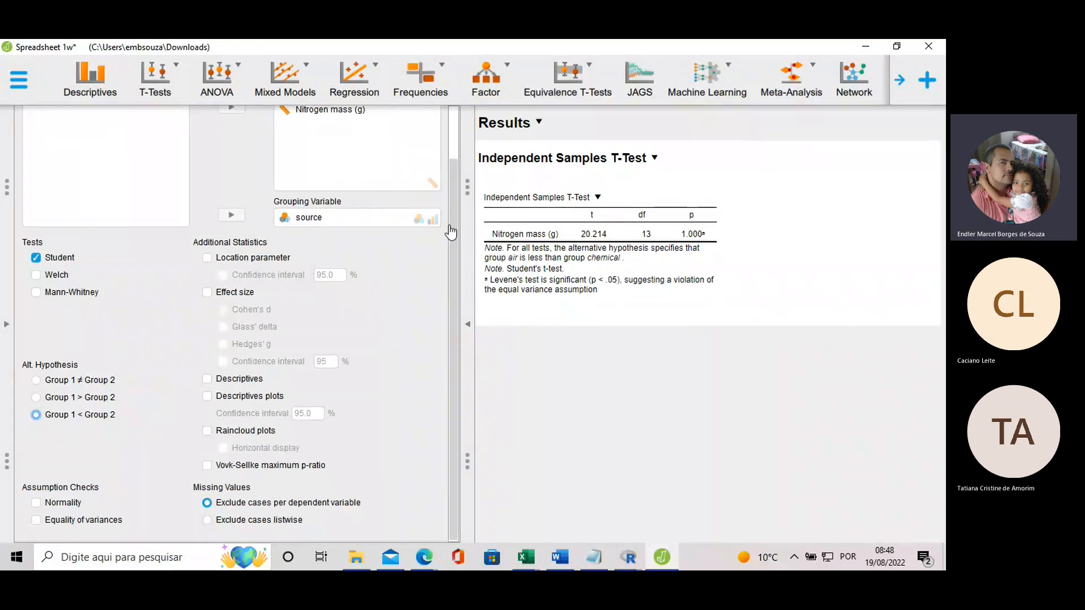
pyautogui.scroll(2, 307, 326)
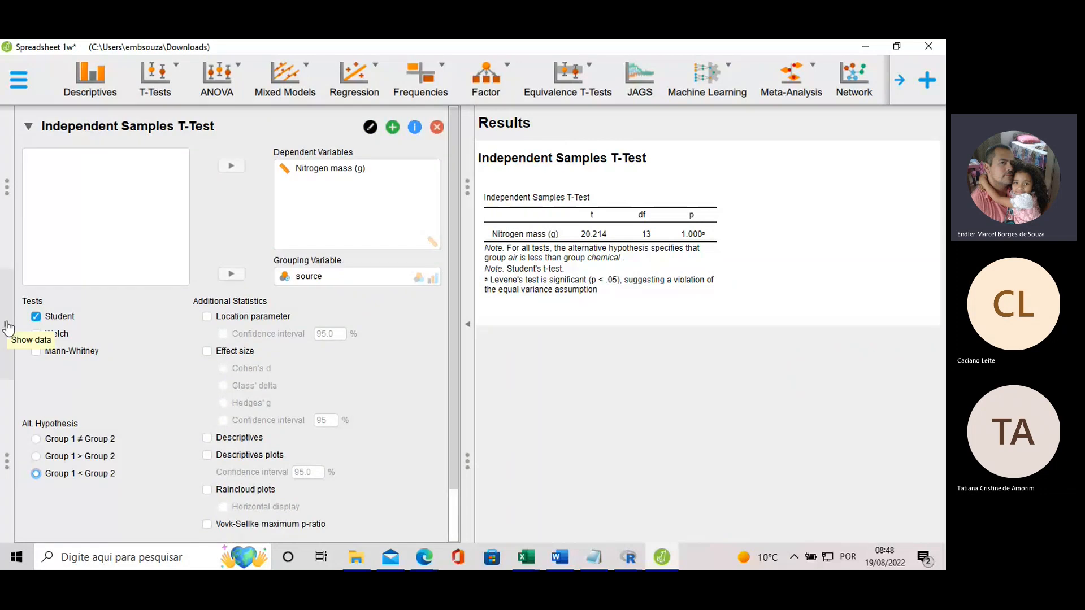
# - Check the air and chemical groups in the data table, and set the alternative hypothesis back to Group 1 ≠ Group 2
pyautogui.click(7, 328)
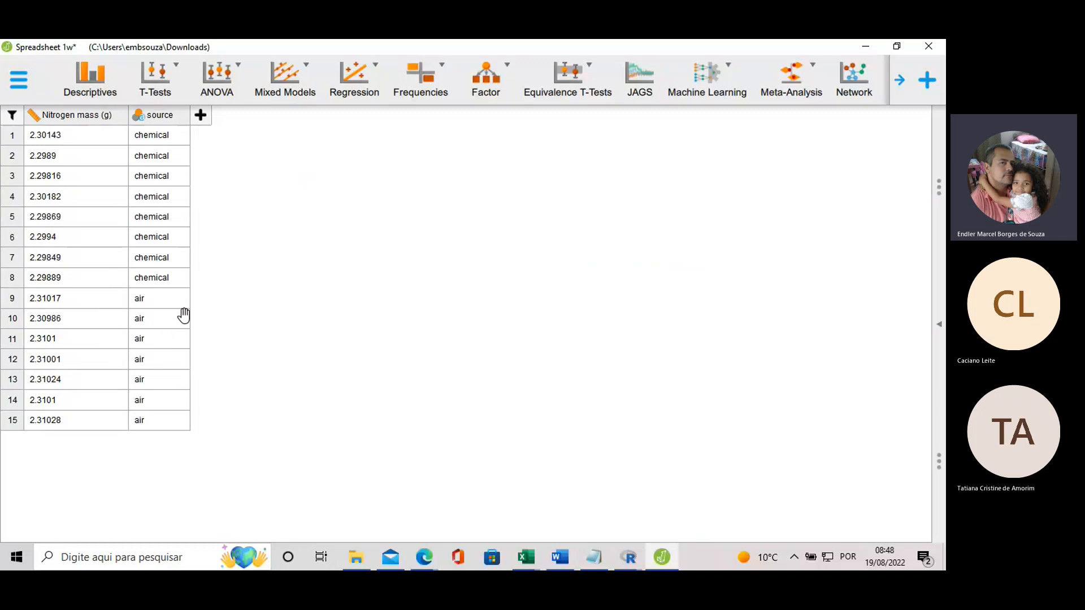
pyautogui.click(939, 325)
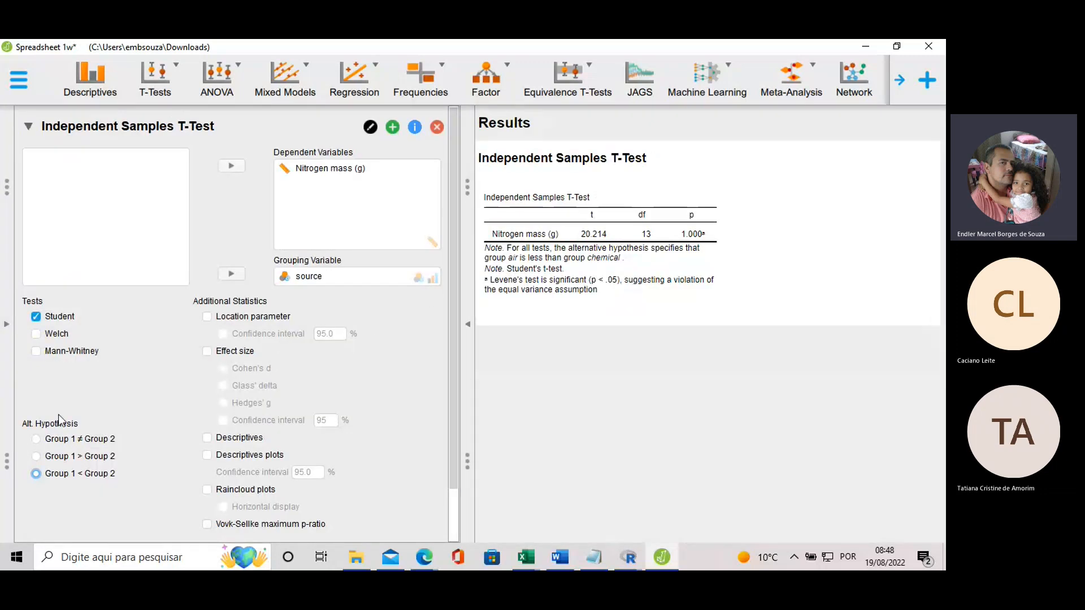
pyautogui.click(36, 439)
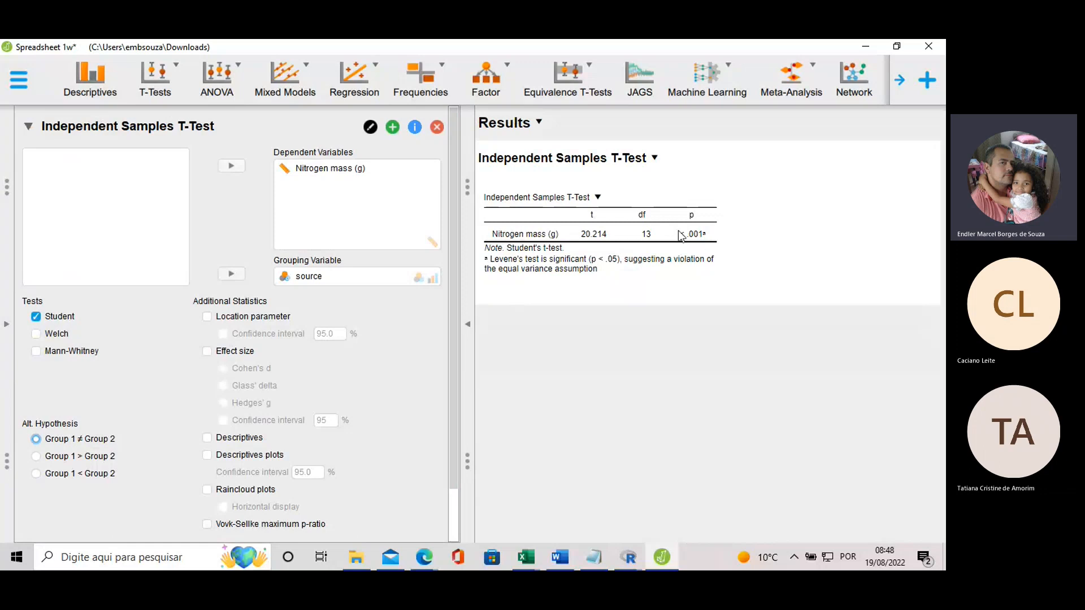
pyautogui.click(37, 477)
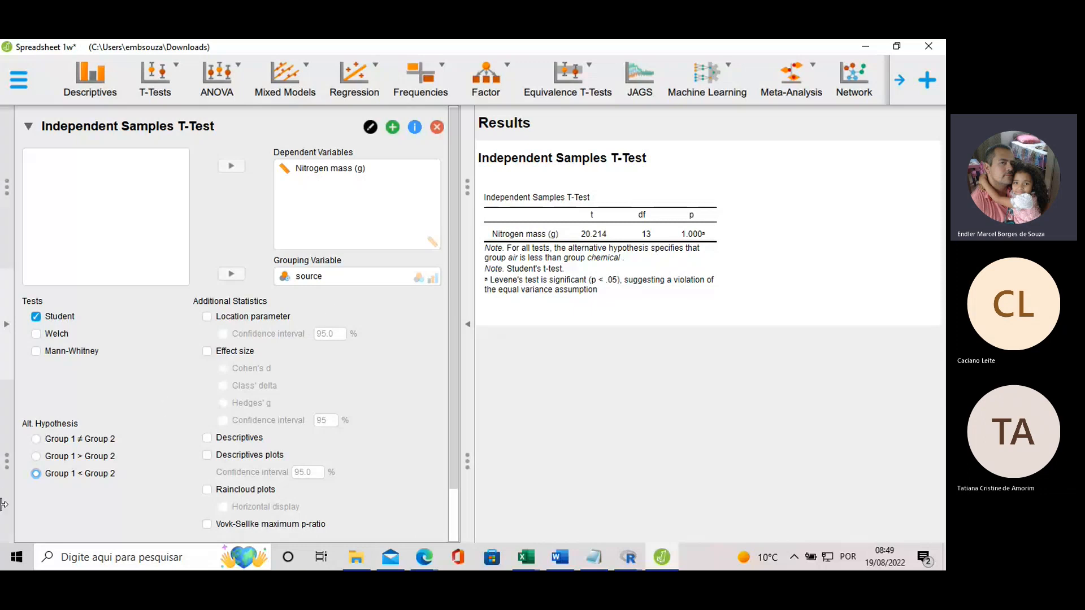
pyautogui.click(36, 439)
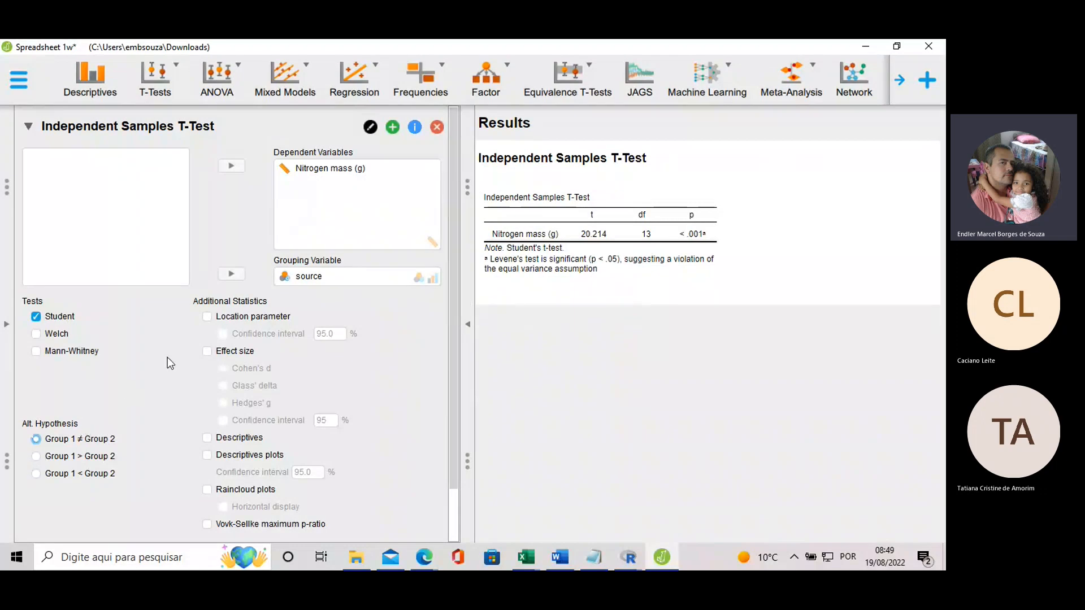
pyautogui.scroll(-1, 170, 357)
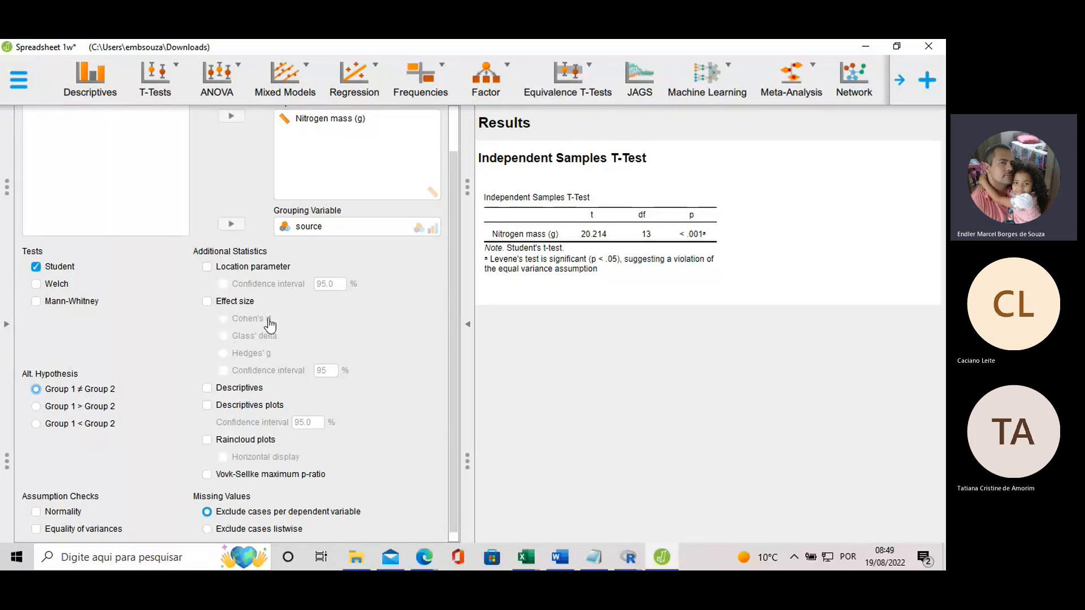
pyautogui.scroll(-1, 254, 314)
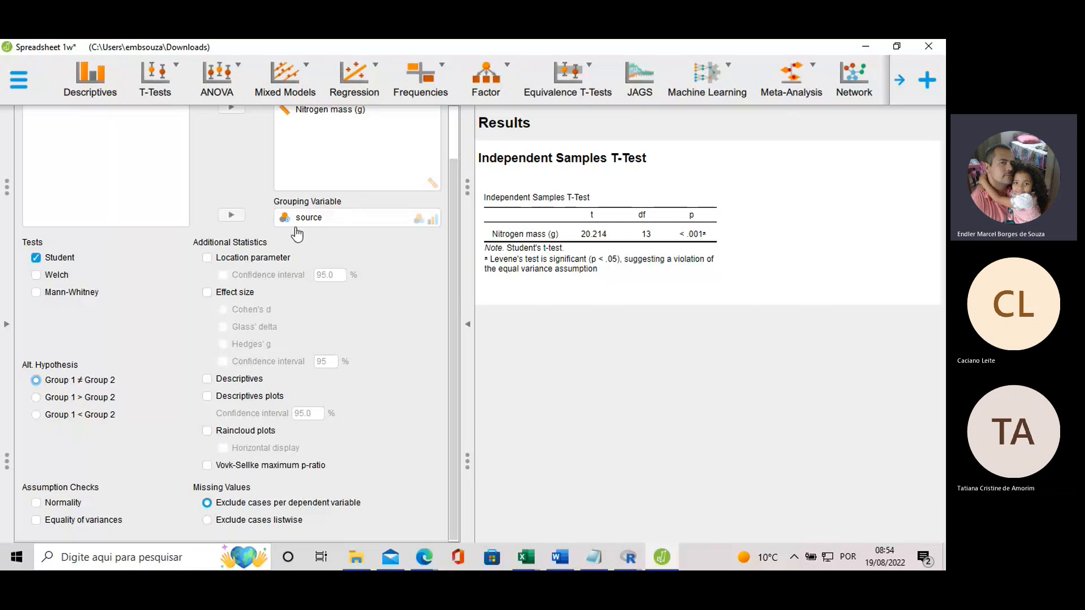
pyautogui.click(896, 47)
pyautogui.click(818, 49)
pyautogui.scroll(-1, 315, 249)
pyautogui.scroll(-1, 314, 249)
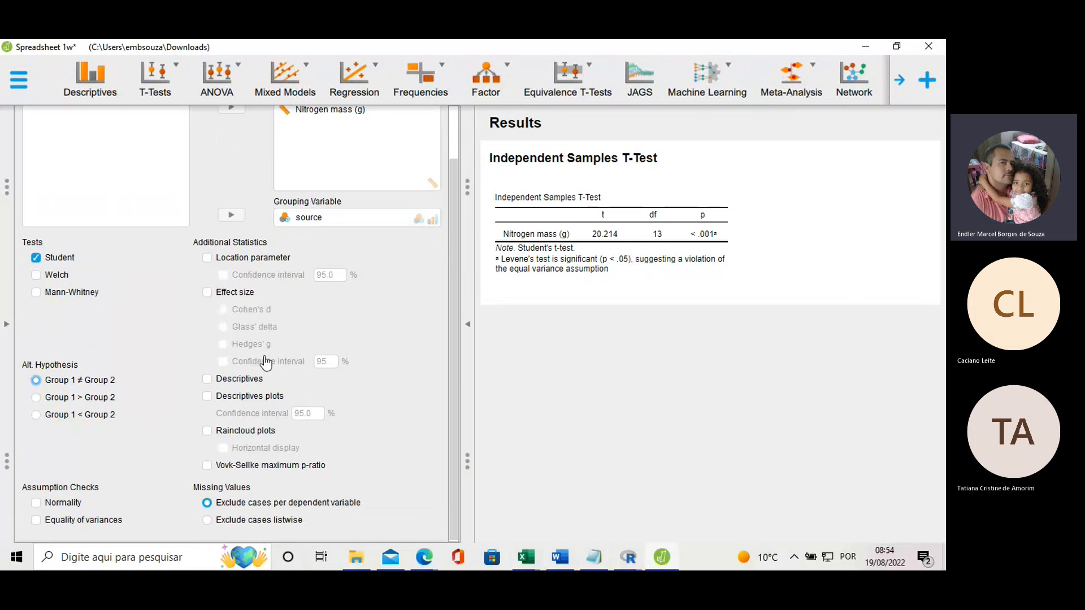
# - Add the Welch and Mann-Whitney tests to the analysis, along with the Normality and Equality of variances assumption checks
pyautogui.click(37, 277)
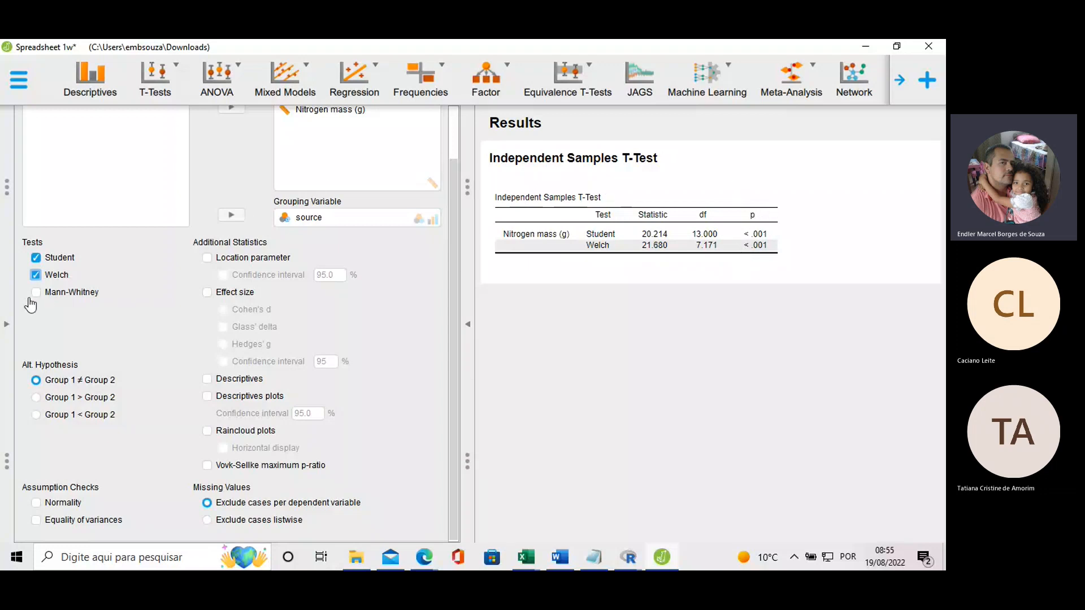
pyautogui.click(36, 292)
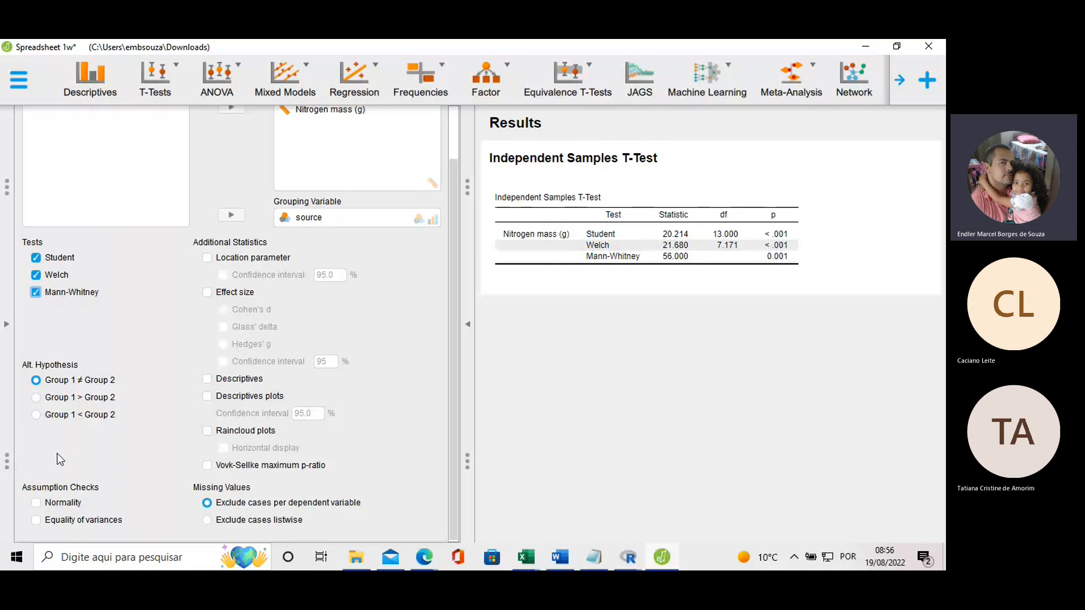
pyautogui.click(35, 504)
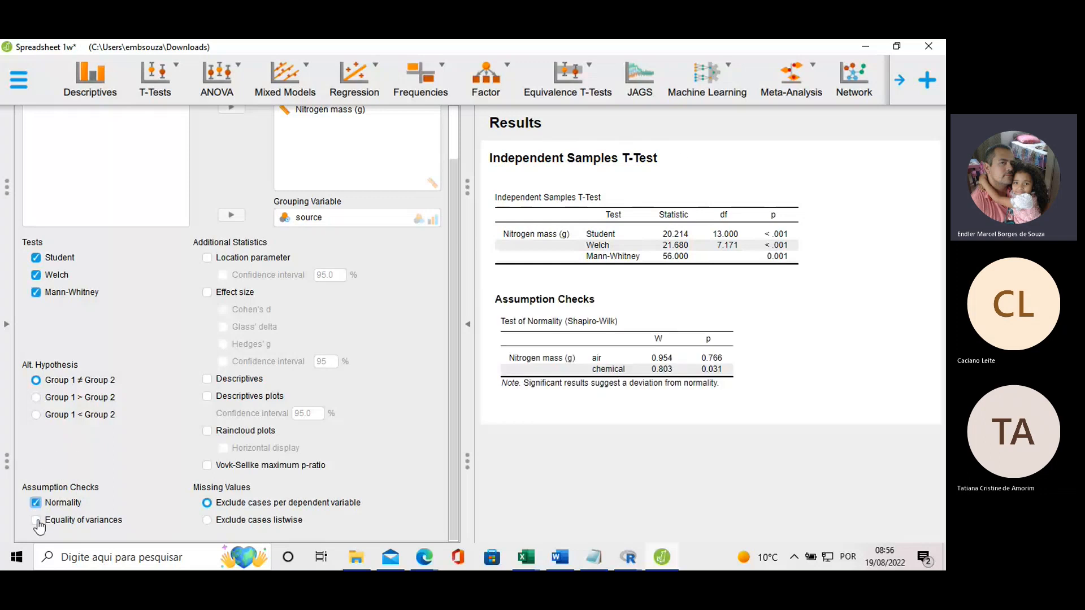
pyautogui.click(36, 519)
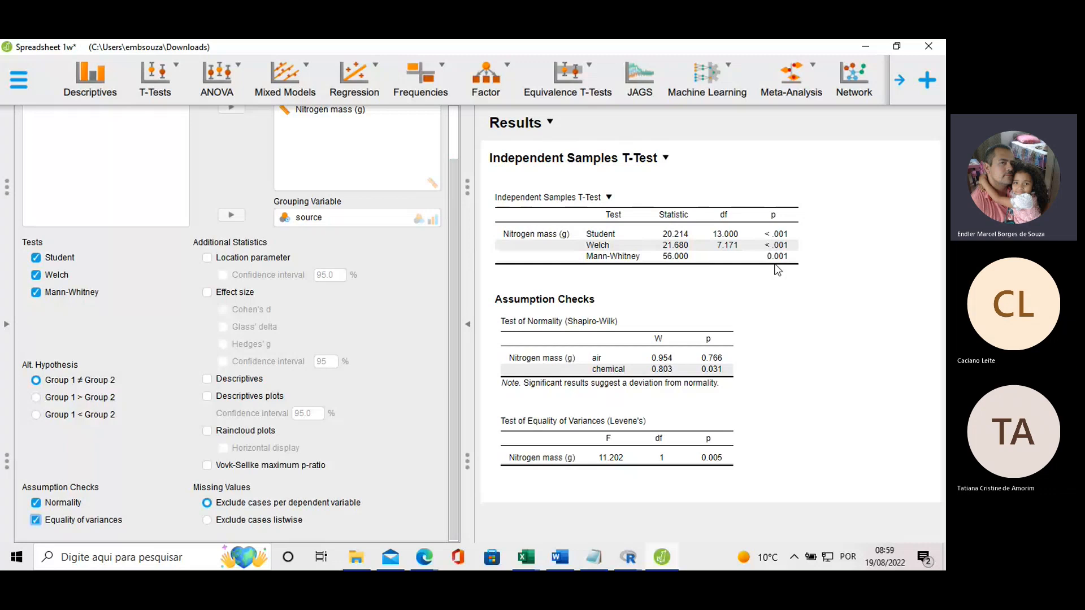
# - Try the analysis with only the Mann-Whitney test, and restore the Student and Welch tests
pyautogui.click(37, 259)
pyautogui.click(36, 275)
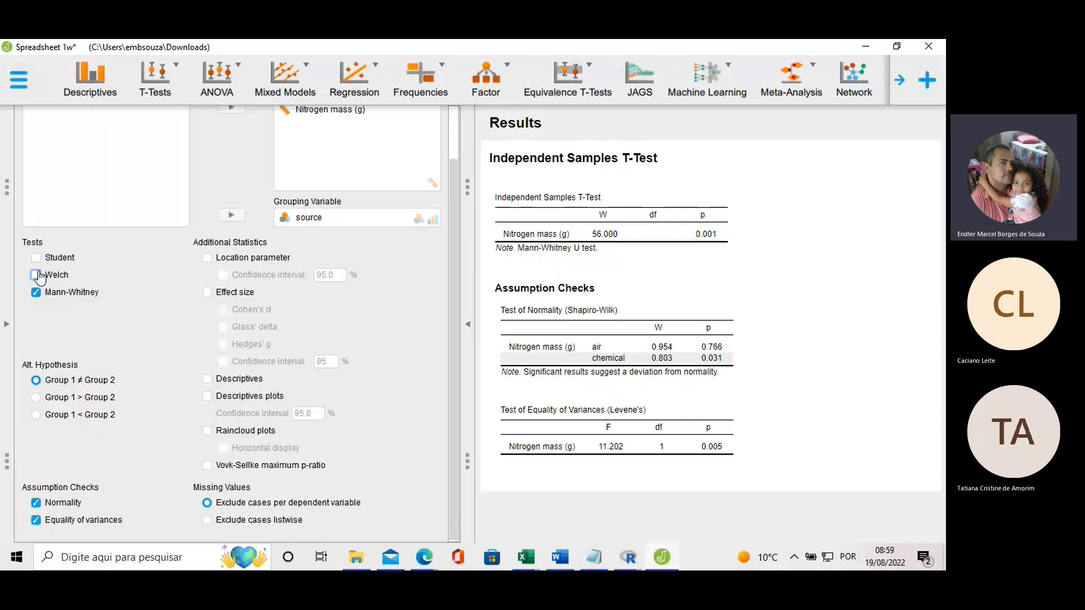
pyautogui.click(37, 258)
pyautogui.click(36, 275)
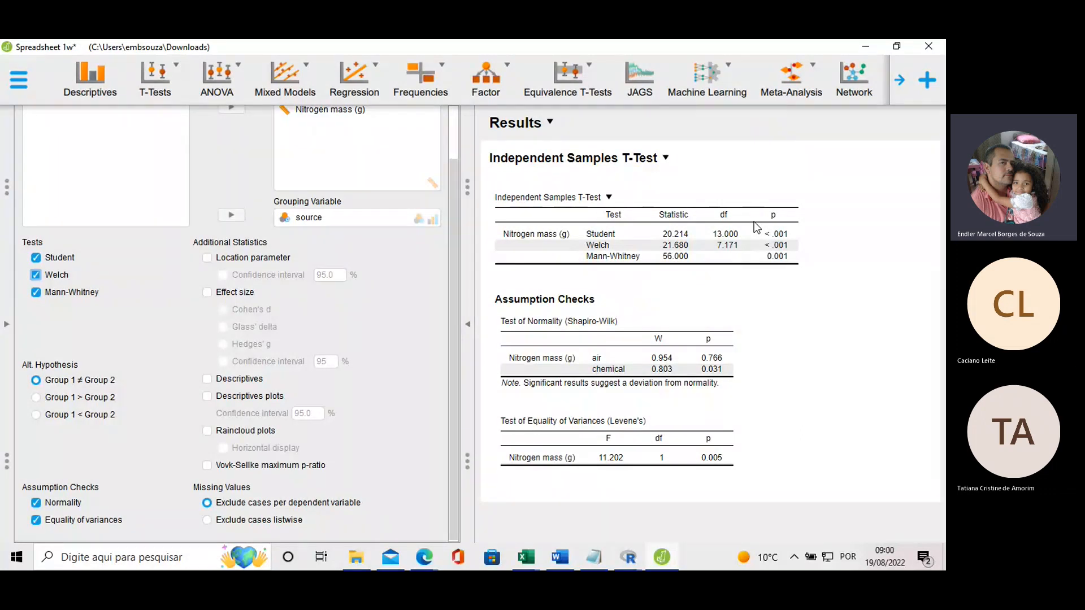
# - Run Descriptive Statistics on Nitrogen mass (g), split by source
pyautogui.click(755, 224)
pyautogui.click(85, 87)
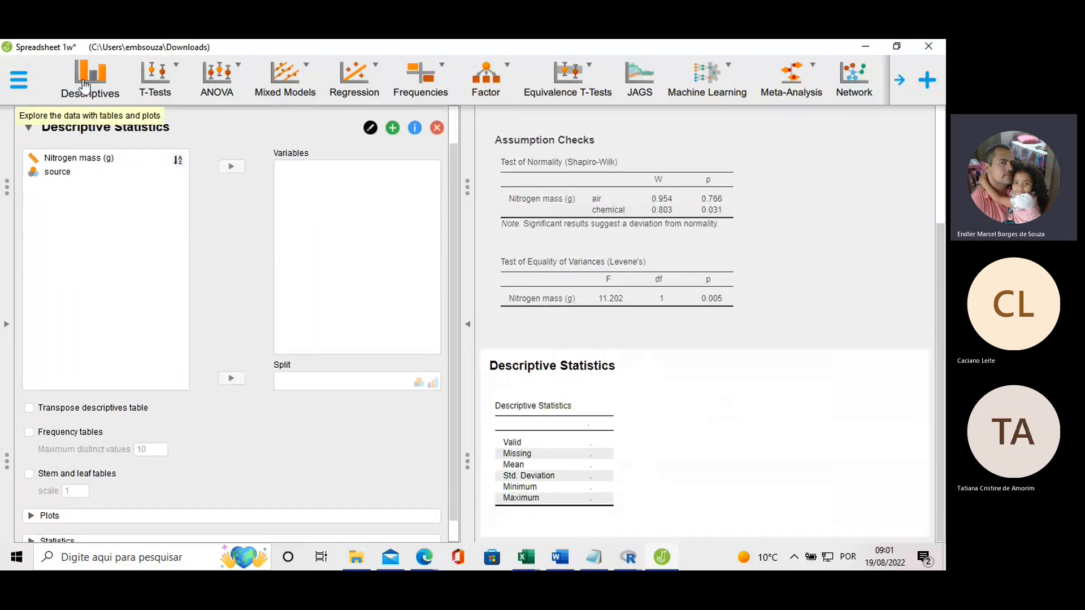
pyautogui.click(95, 159)
pyautogui.click(226, 168)
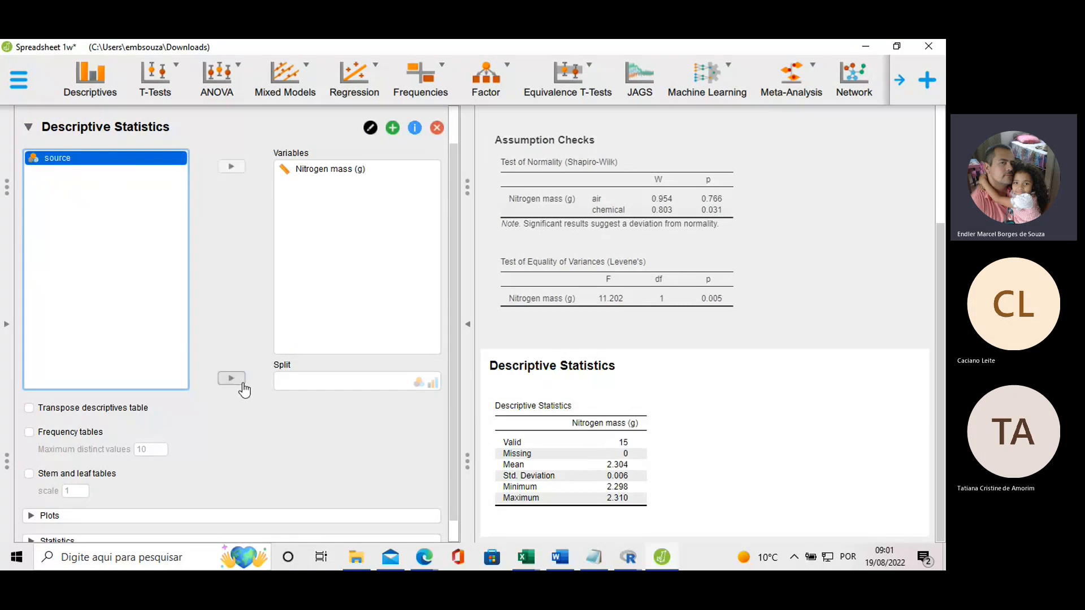
pyautogui.click(232, 379)
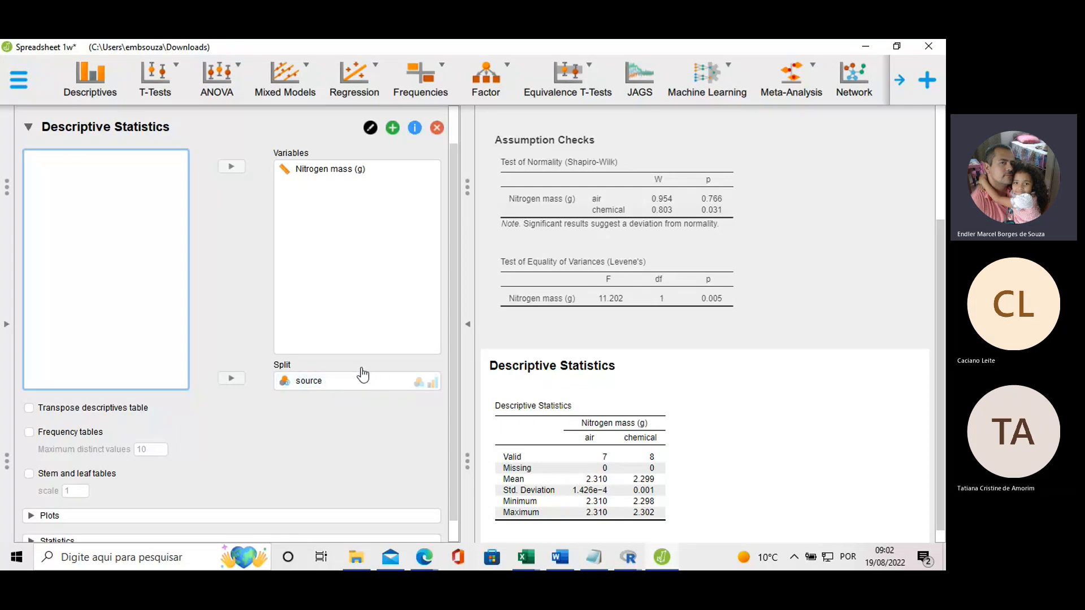
pyautogui.scroll(-1, 591, 435)
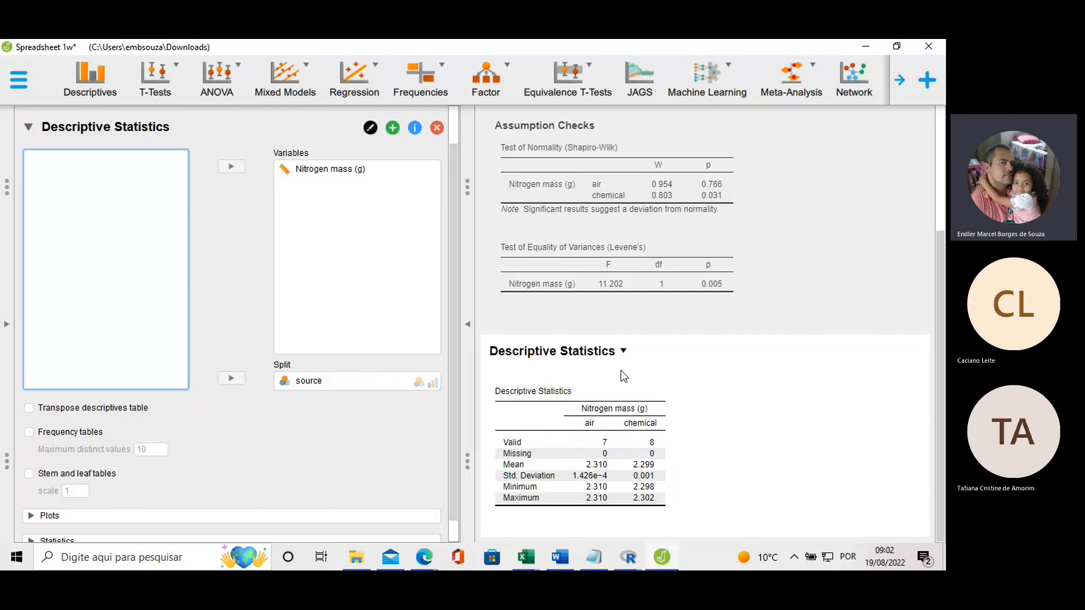
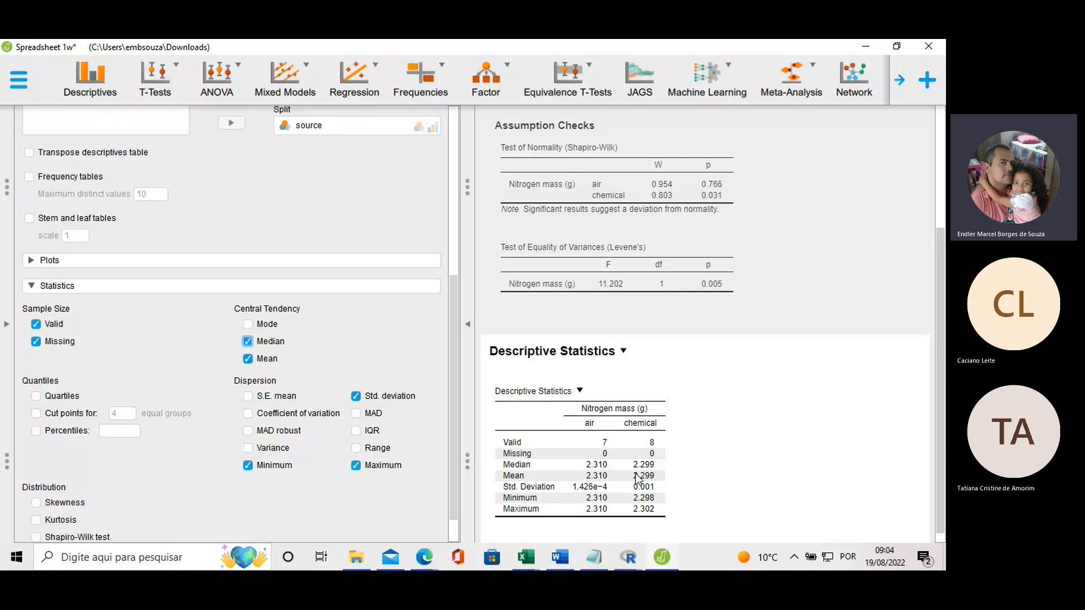
# - Add the Shapiro-Wilk test to the descriptive statistics table
pyautogui.scroll(-2, 121, 441)
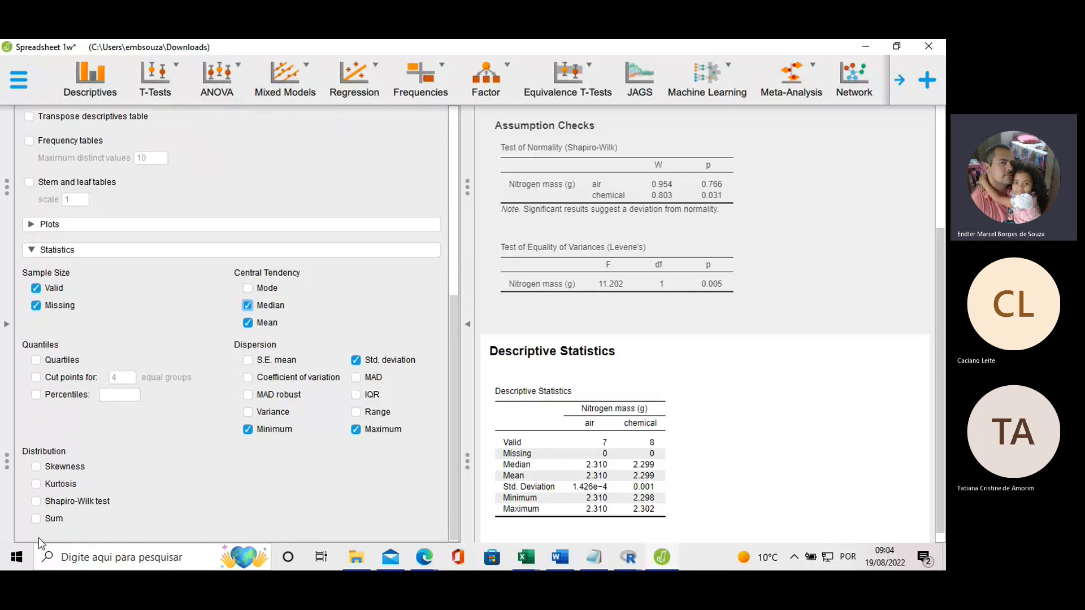
pyautogui.click(36, 501)
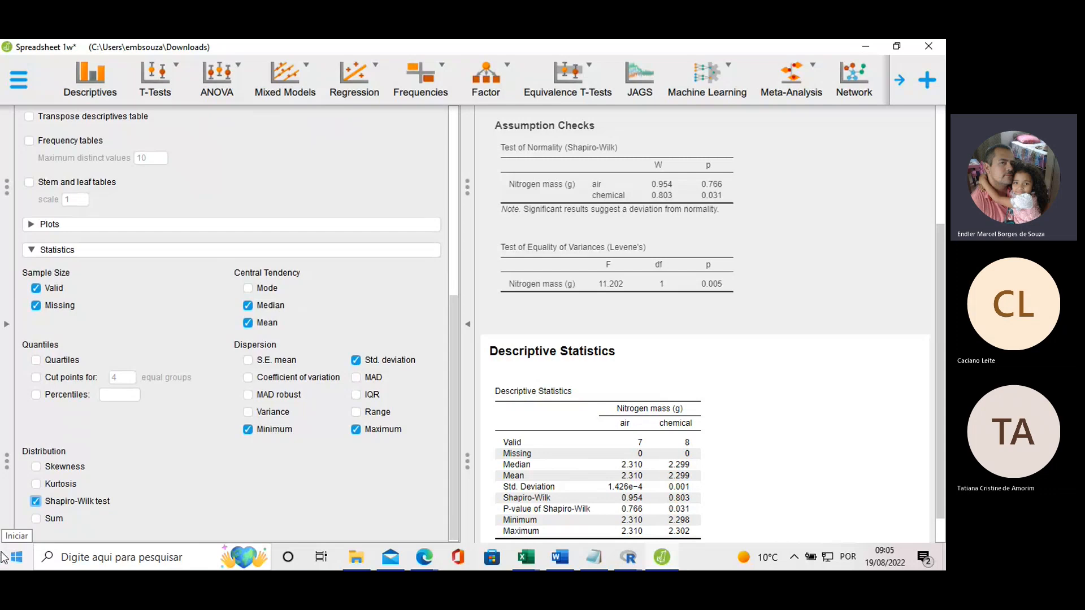
pyautogui.scroll(-1, 628, 457)
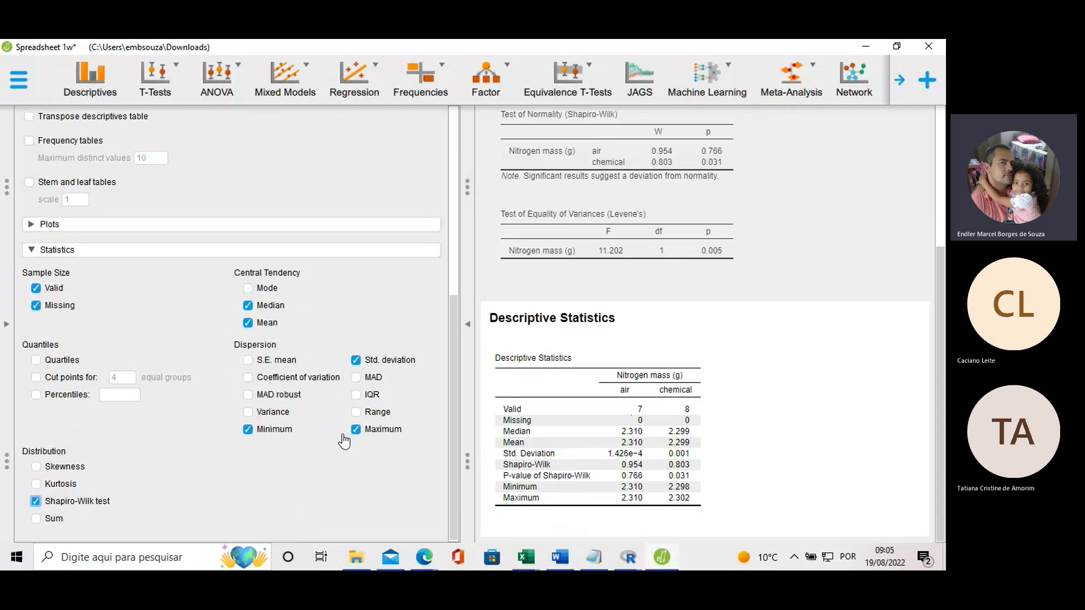
# - Try adding the variance to the descriptive statistics table, and remove it again
pyautogui.click(248, 413)
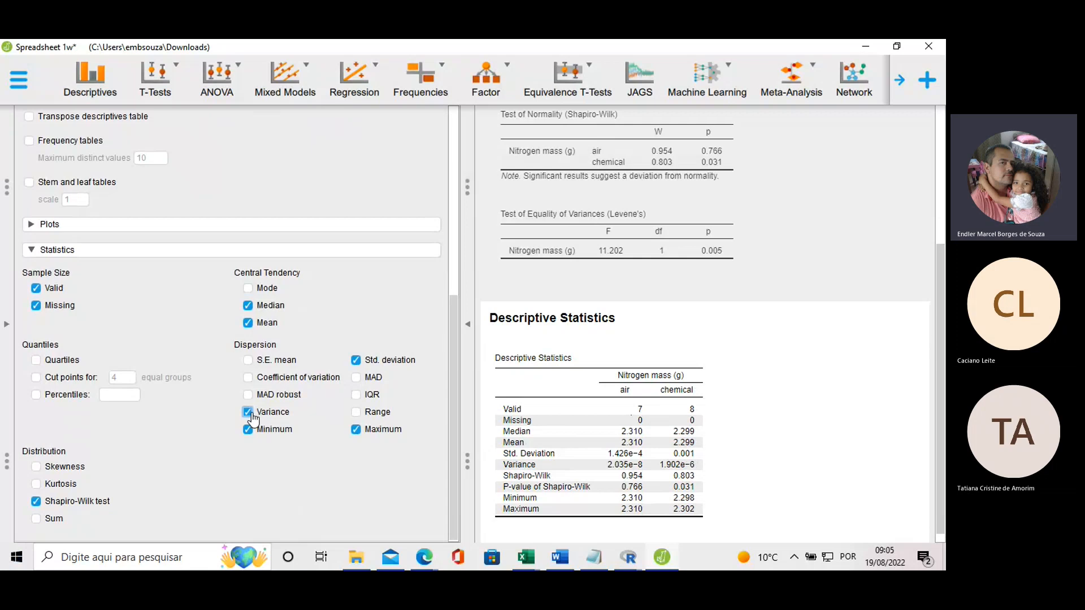
pyautogui.click(249, 413)
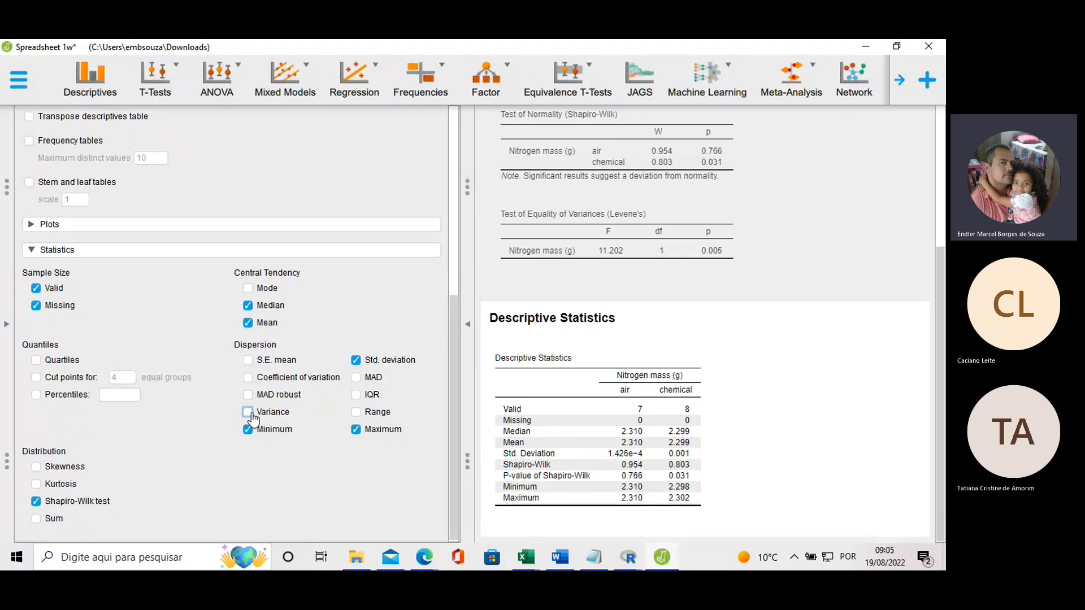
# - Add the range to the descriptive statistics table and create distribution plots of nitrogen mass for each source
pyautogui.click(354, 412)
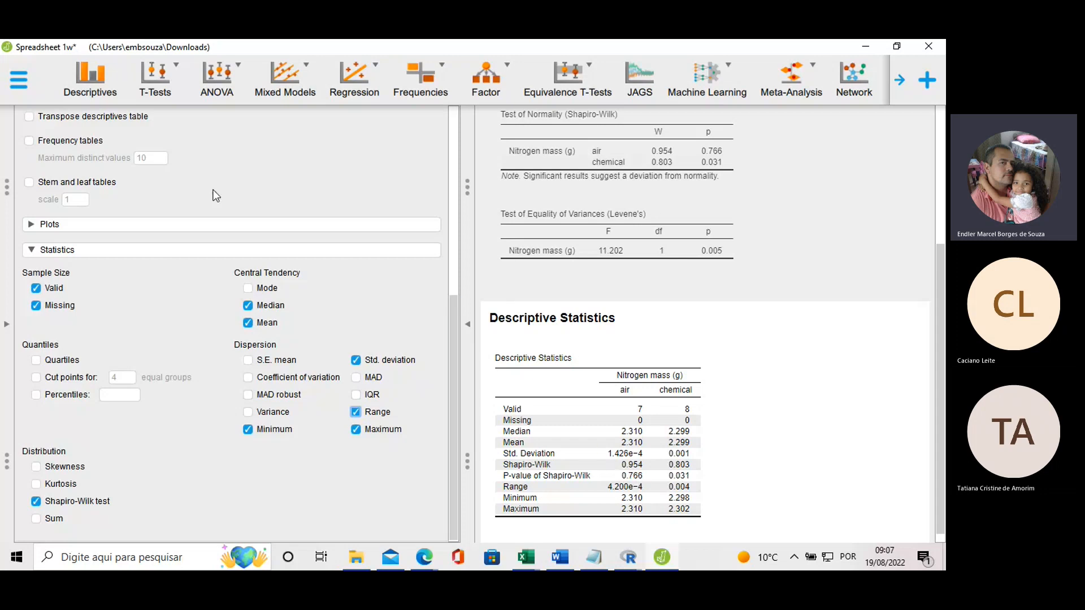
pyautogui.click(108, 228)
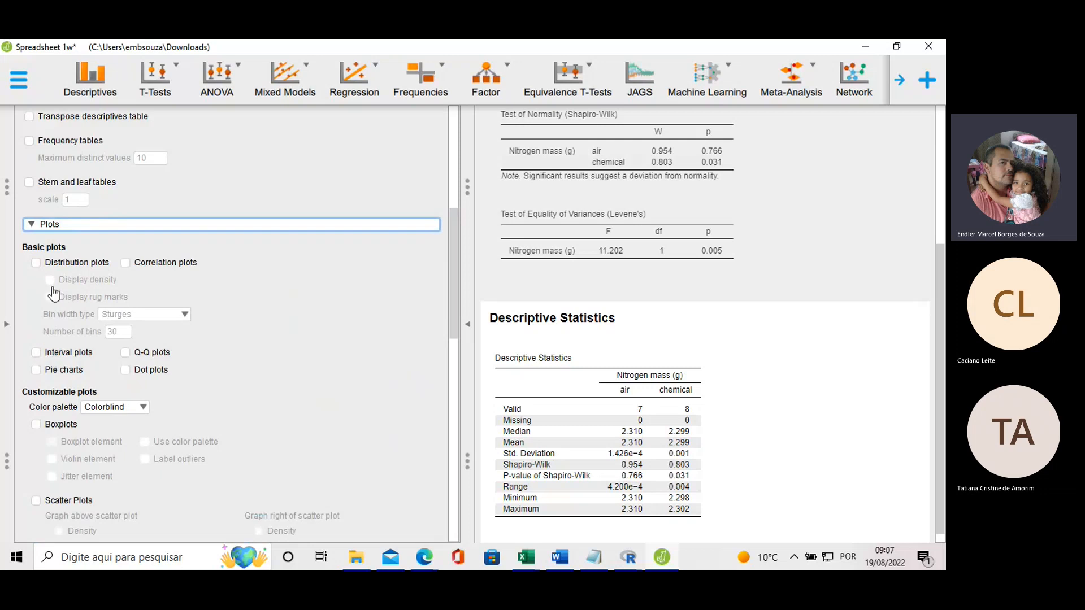
pyautogui.click(36, 262)
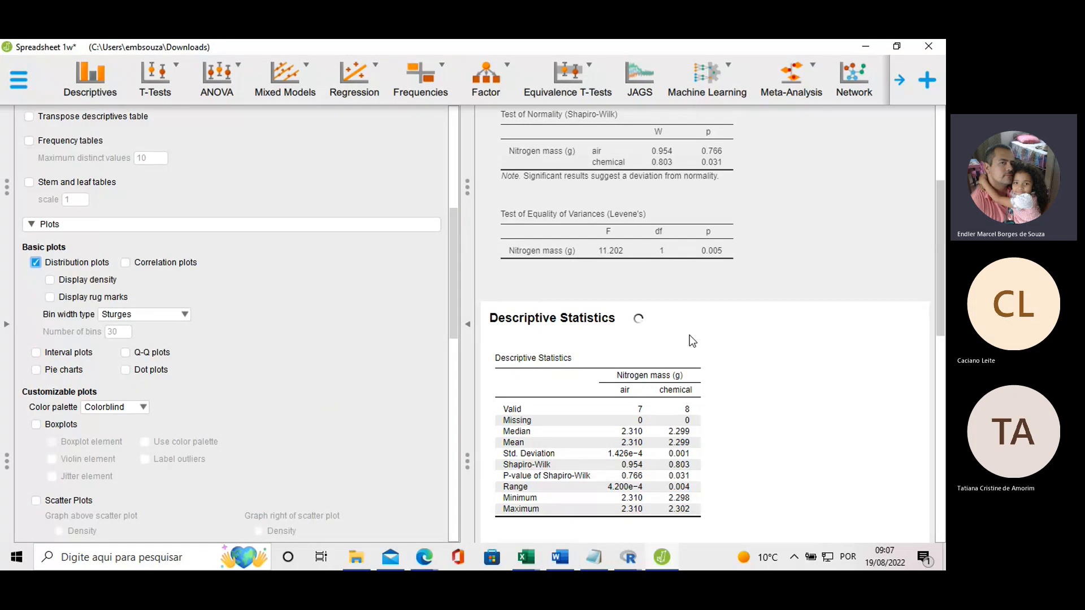
pyautogui.scroll(-5, 690, 335)
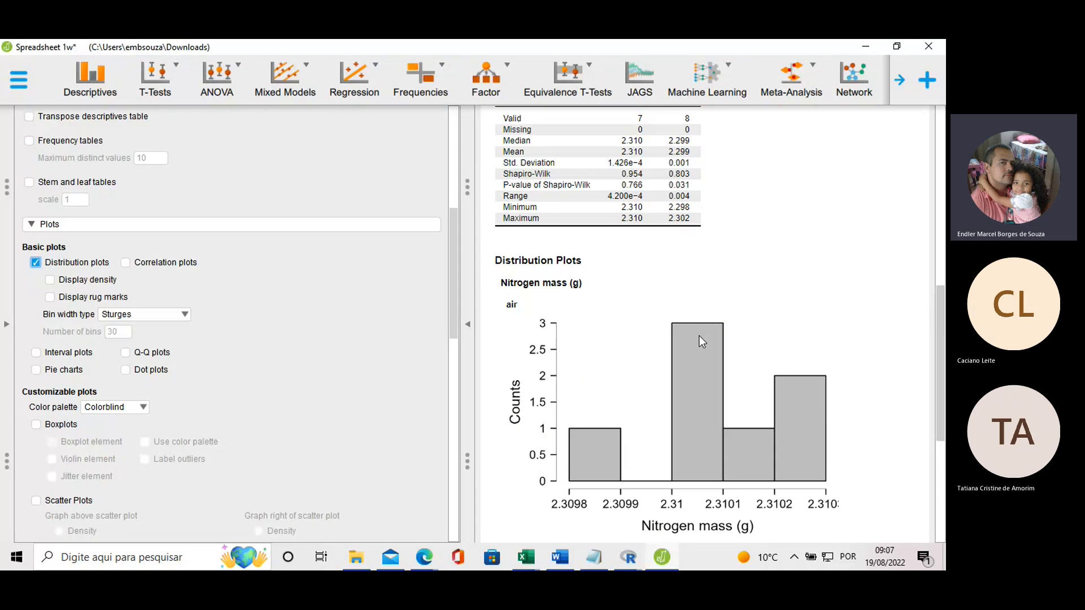
pyautogui.moveTo(705, 335)
pyautogui.scroll(-4, 723, 333)
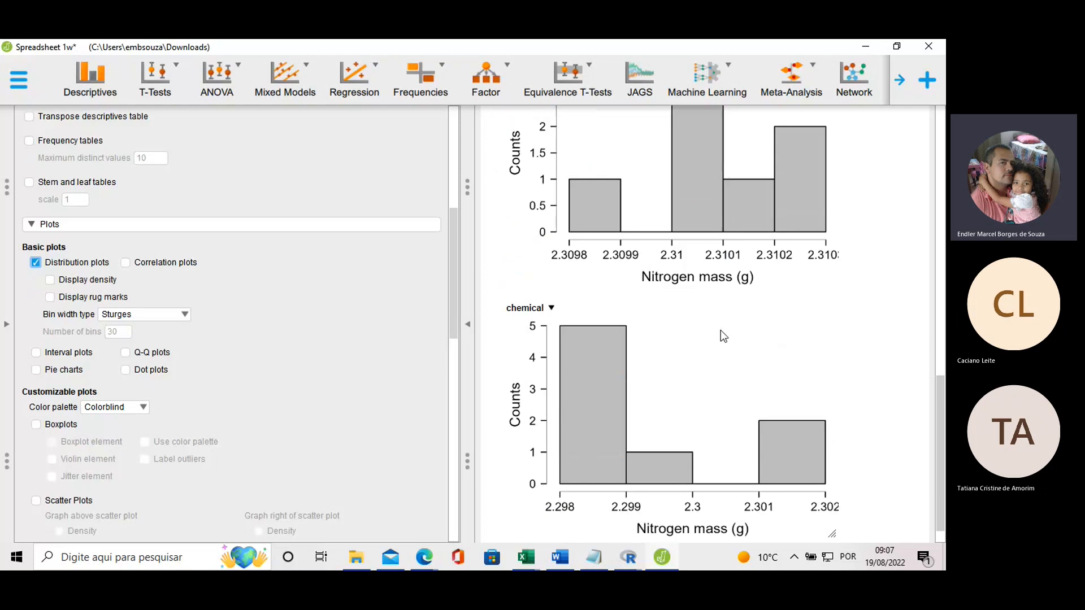
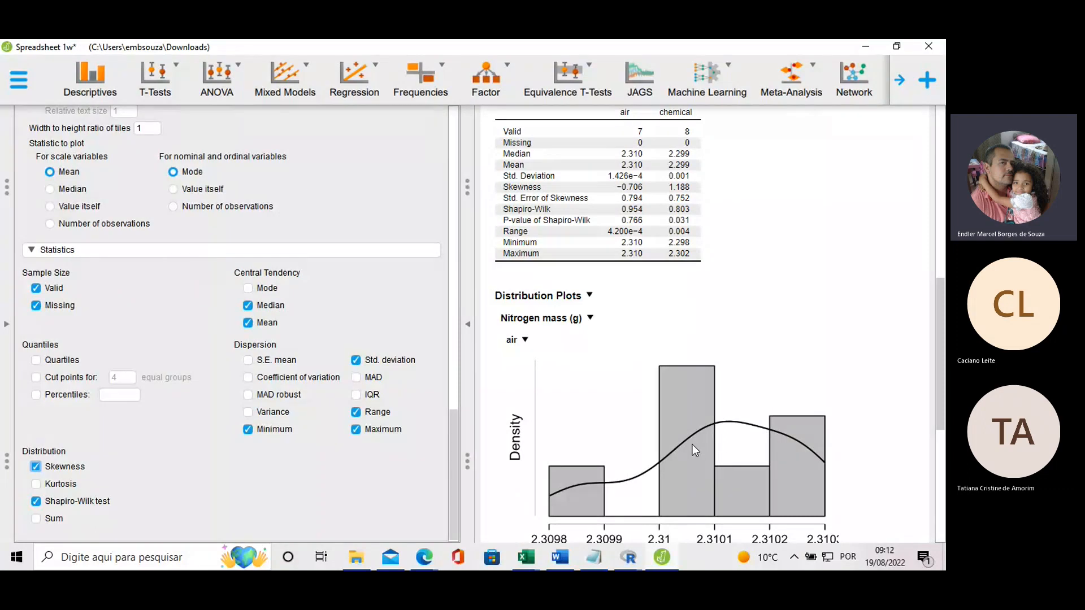
# - Add boxplots of nitrogen mass by source after comparing the skewness statistics with the density plots
pyautogui.scroll(-5, 689, 368)
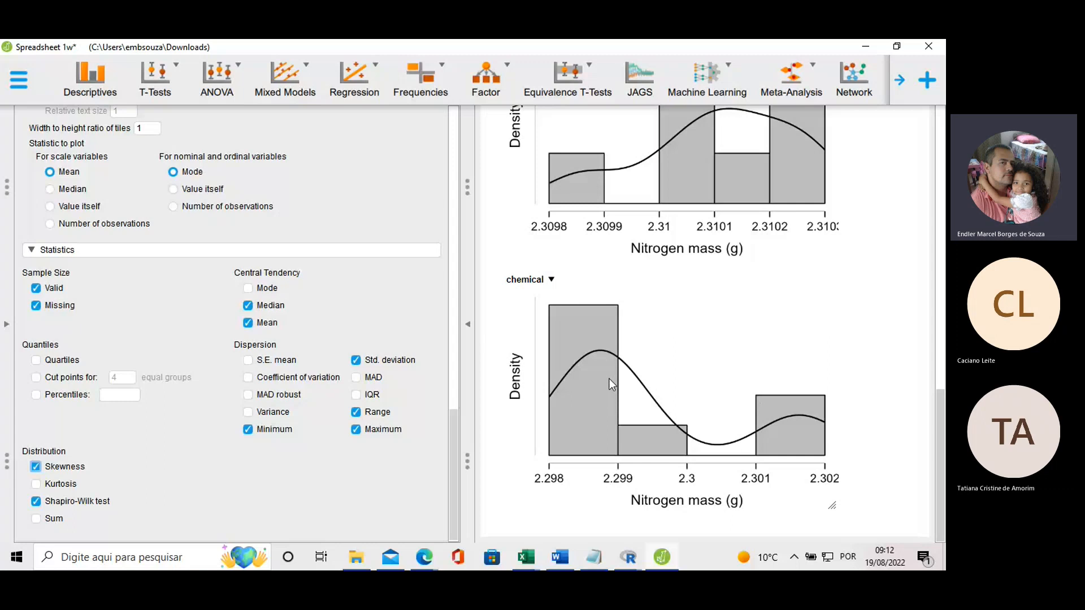
pyautogui.scroll(5, 737, 346)
pyautogui.scroll(3, 737, 346)
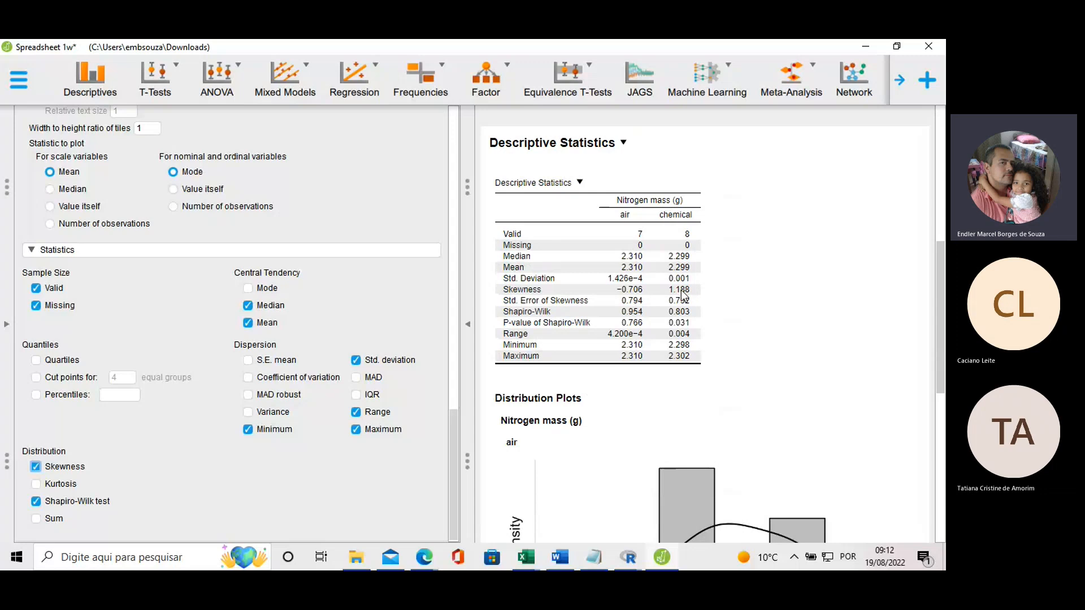
pyautogui.scroll(-8, 681, 302)
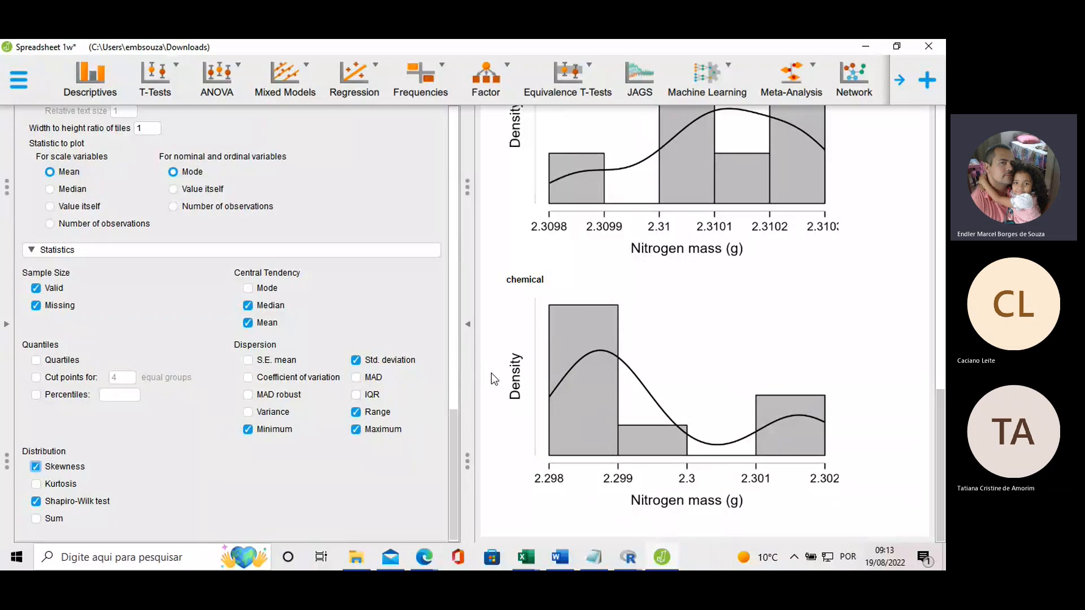
pyautogui.scroll(9, 125, 266)
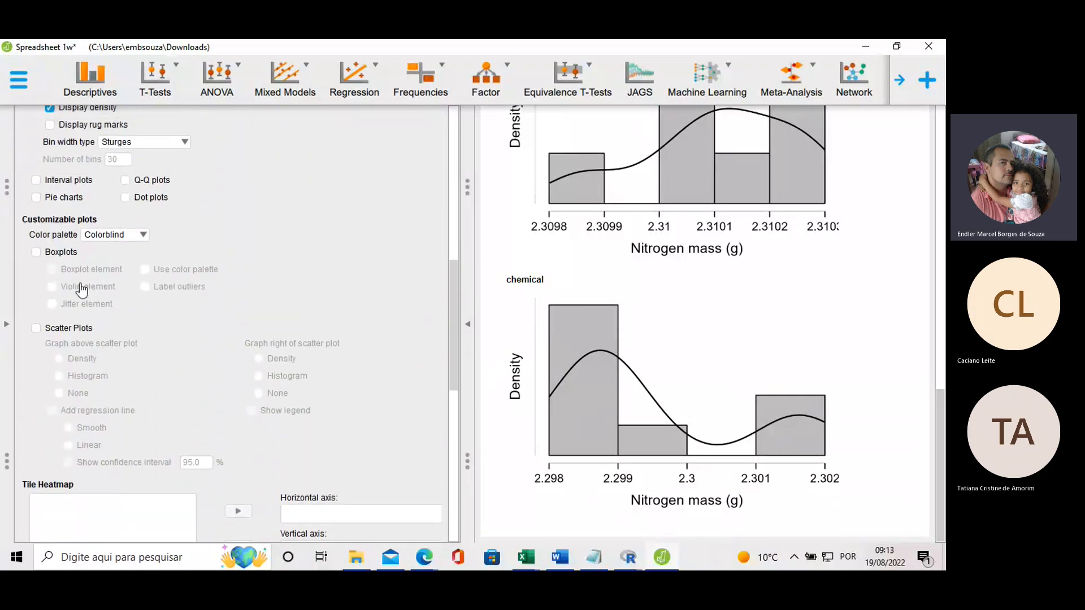
pyautogui.click(36, 252)
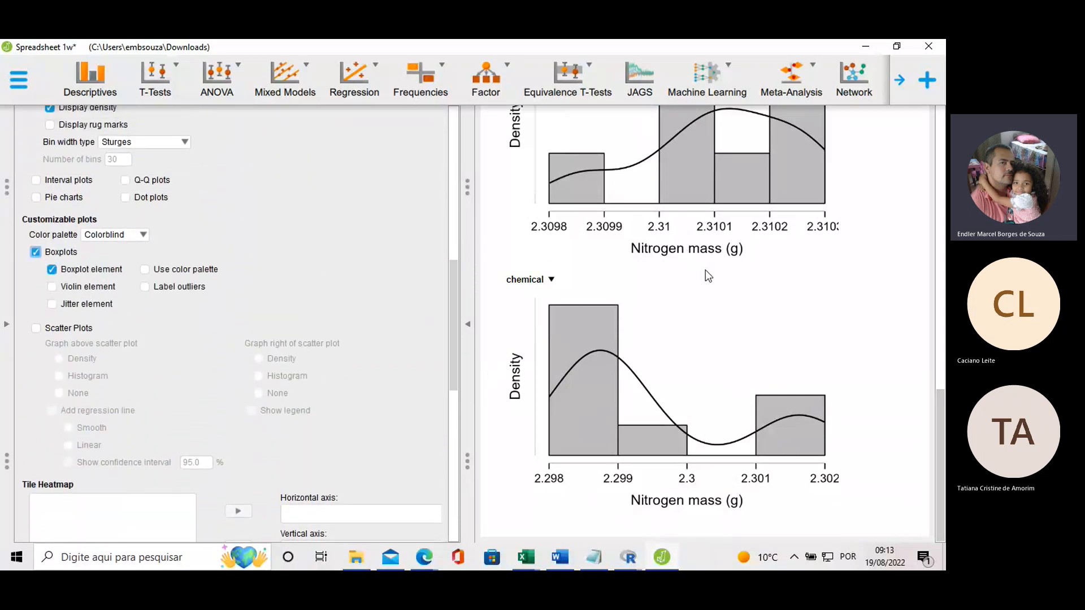
pyautogui.scroll(4, 706, 272)
pyautogui.scroll(7, 706, 274)
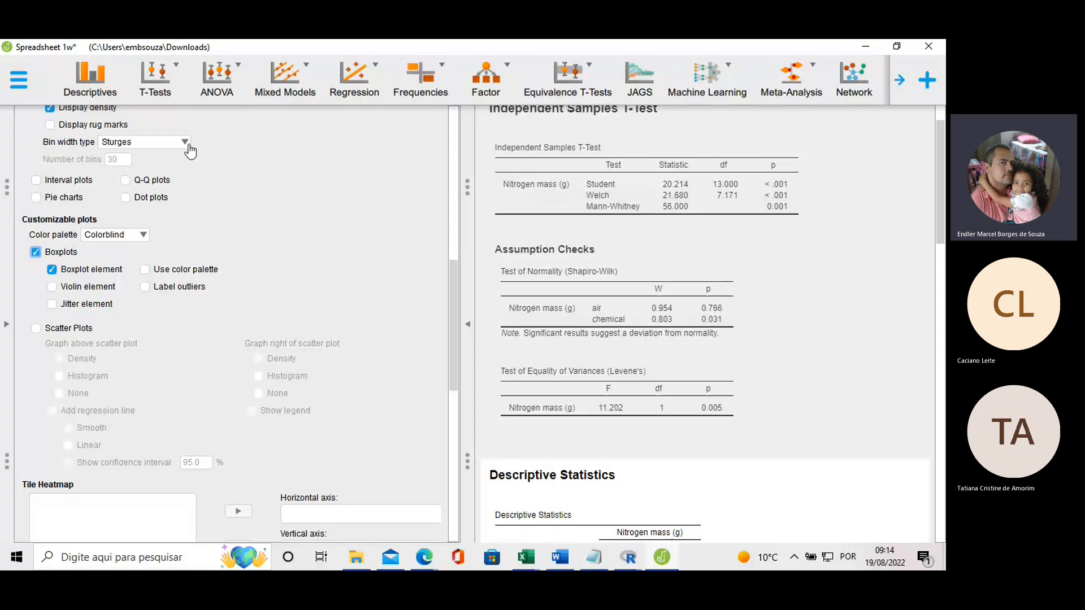
pyautogui.scroll(-10, 624, 327)
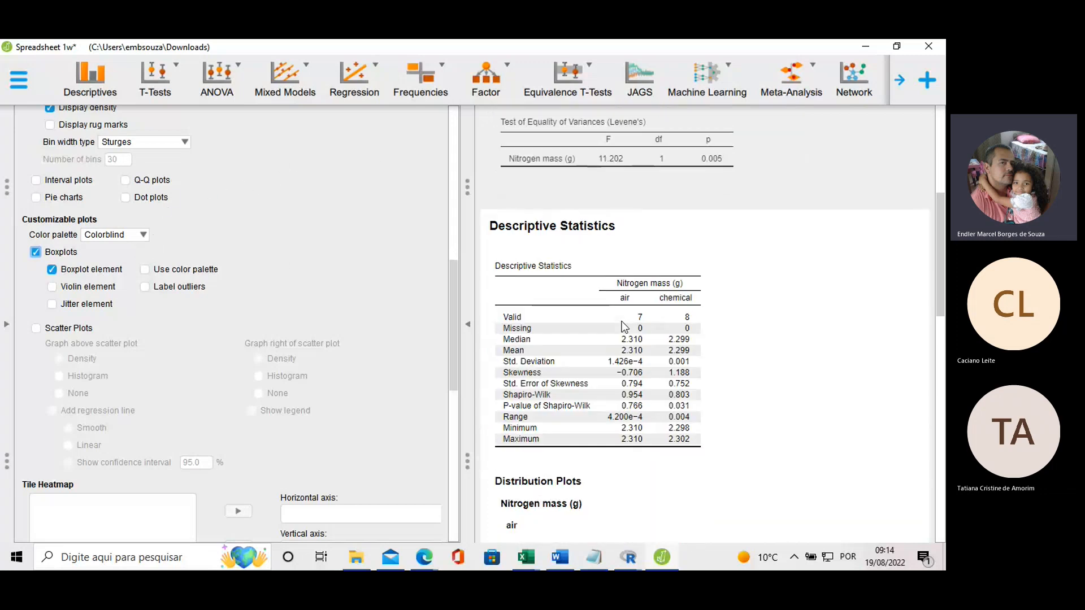
pyautogui.scroll(-8, 624, 327)
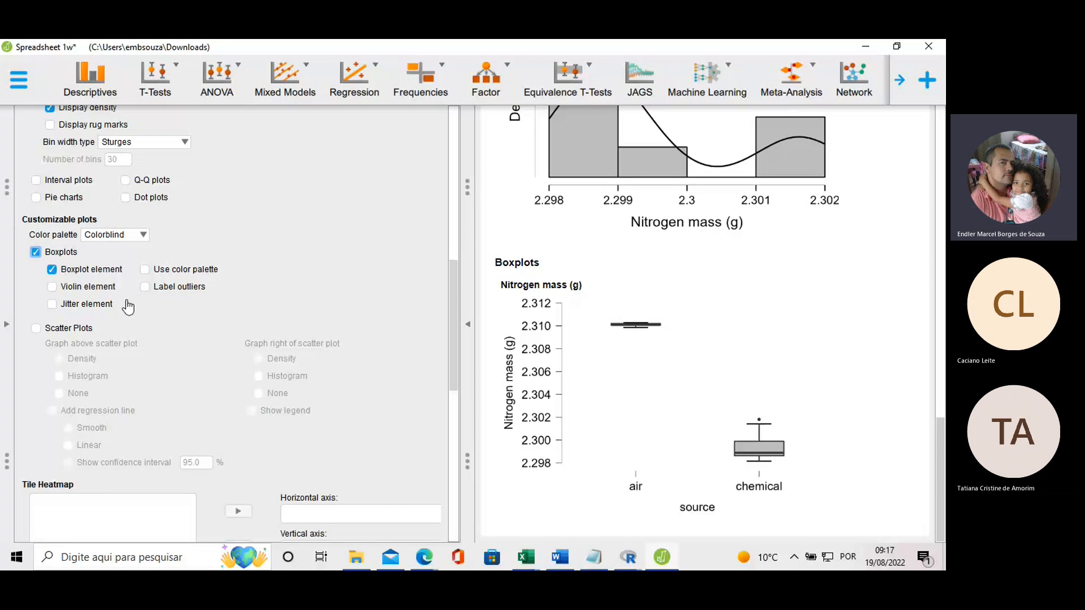
# - Overlay the jitter element on the boxplots and turn on their color palette
pyautogui.click(52, 305)
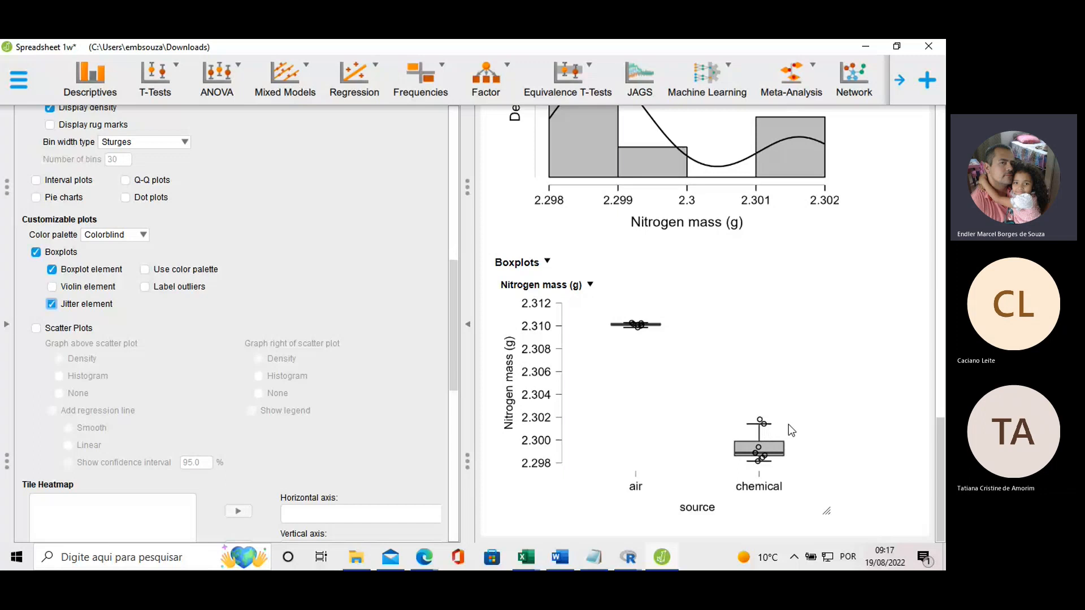
pyautogui.click(146, 271)
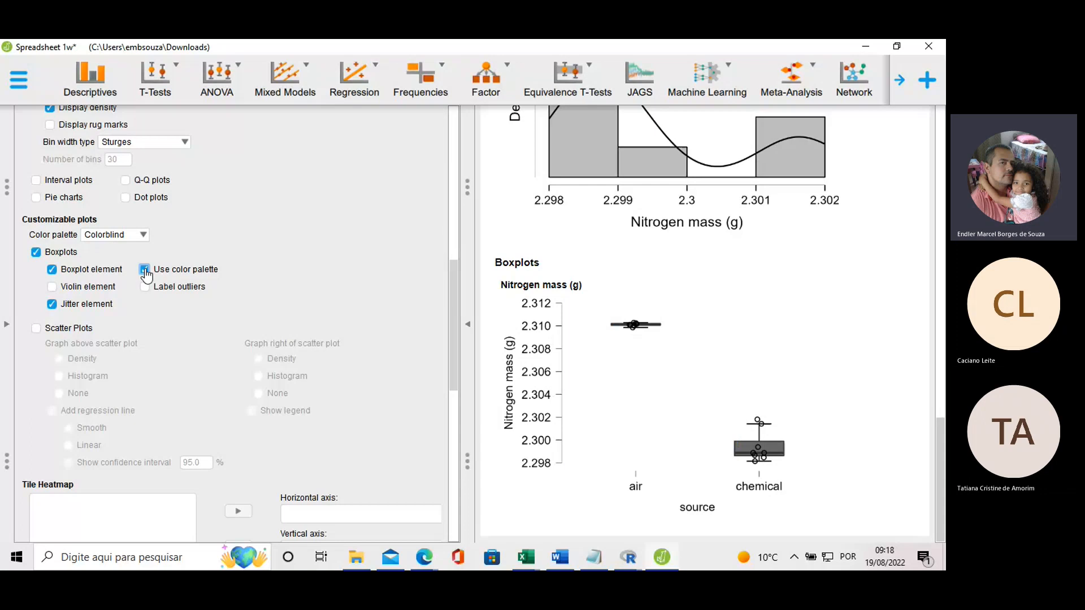
# - Try the ggplot2, Viridis, Gray and Colorblind color palettes on the nitrogen mass boxplots
pyautogui.click(121, 236)
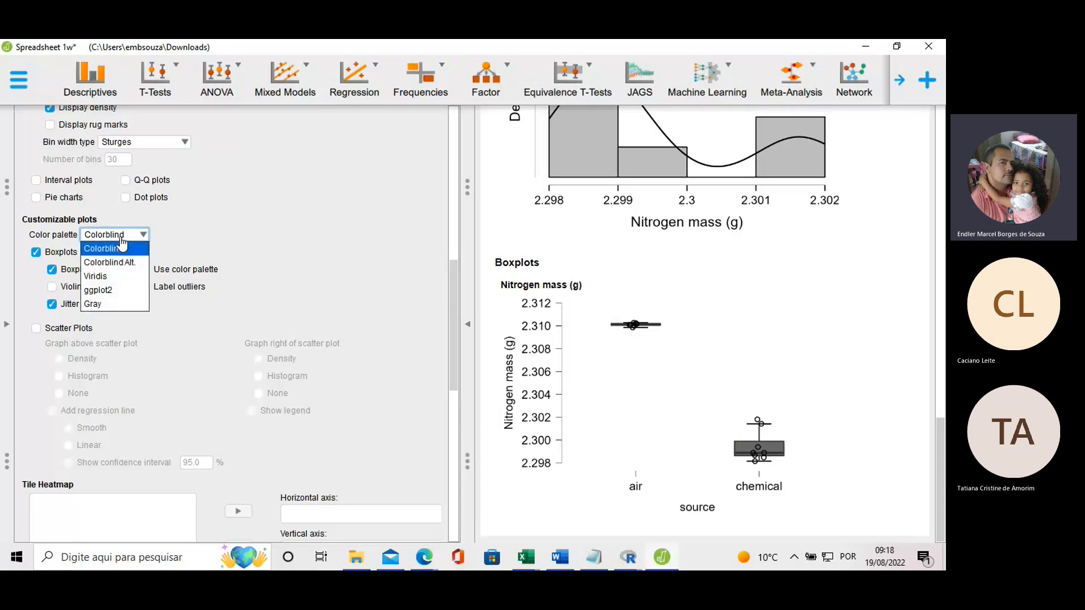
pyautogui.click(106, 296)
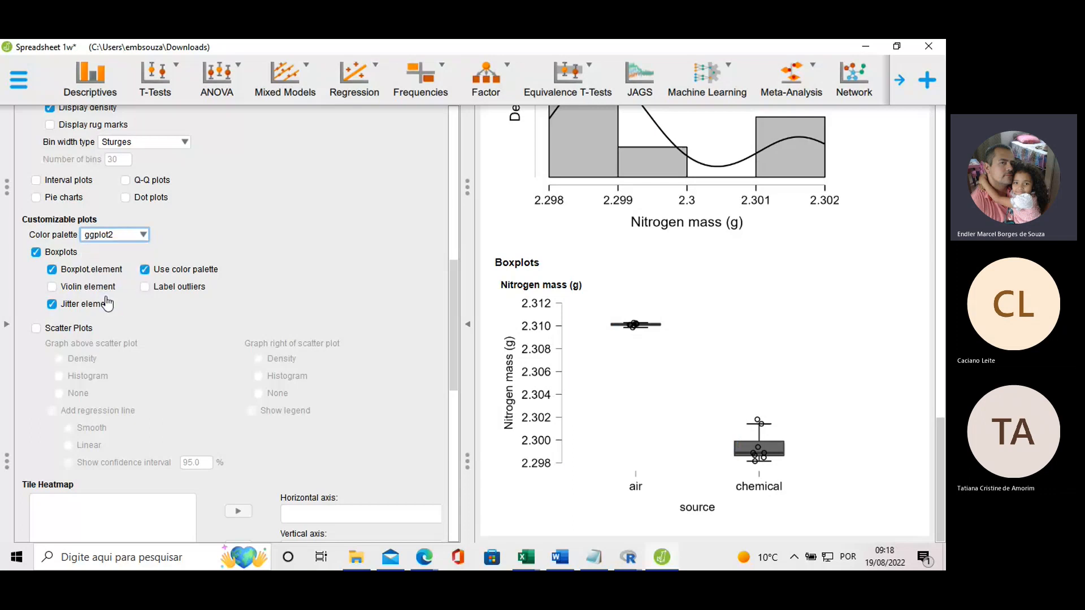
pyautogui.click(124, 241)
pyautogui.click(115, 279)
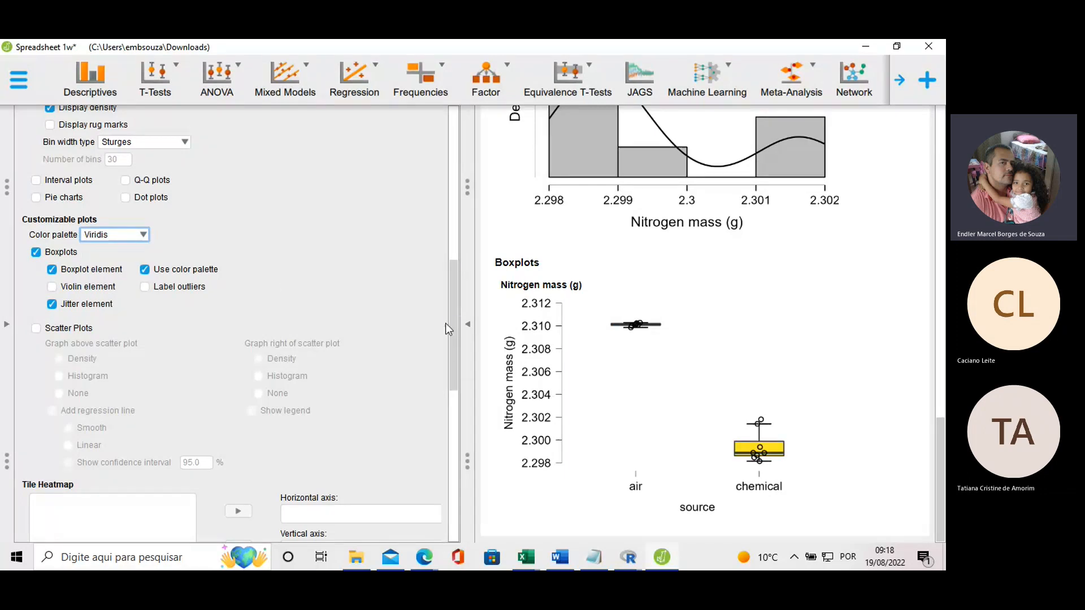
pyautogui.click(116, 237)
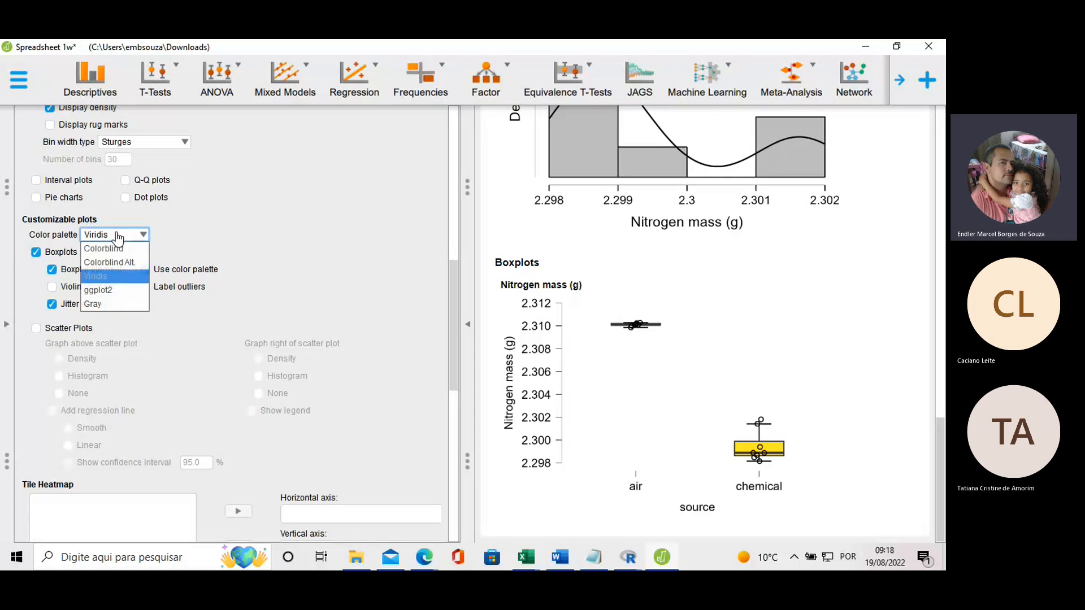
pyautogui.click(113, 293)
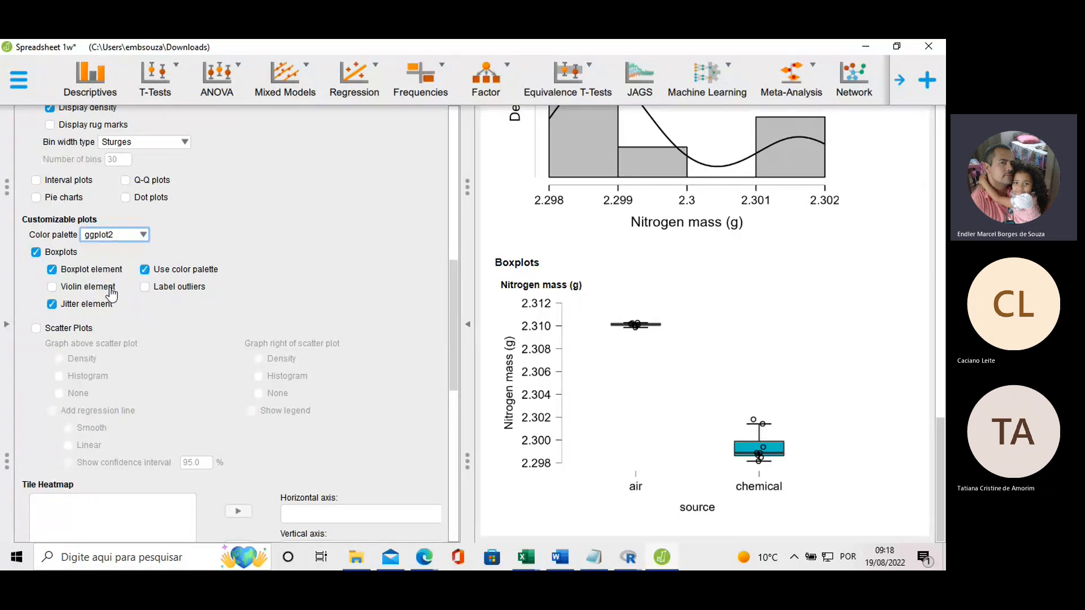
pyautogui.click(125, 236)
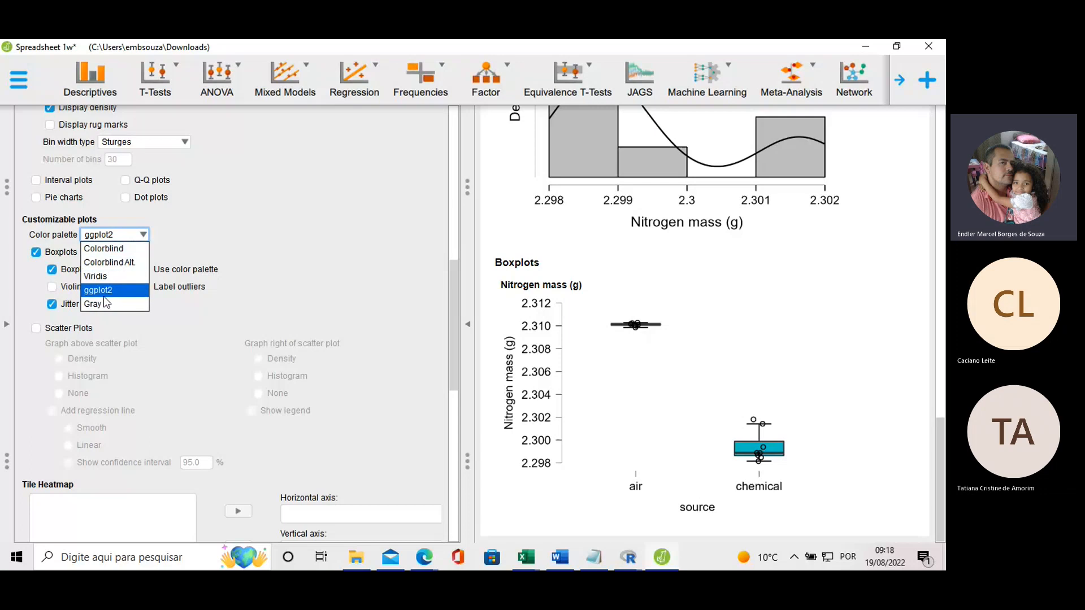
pyautogui.click(100, 306)
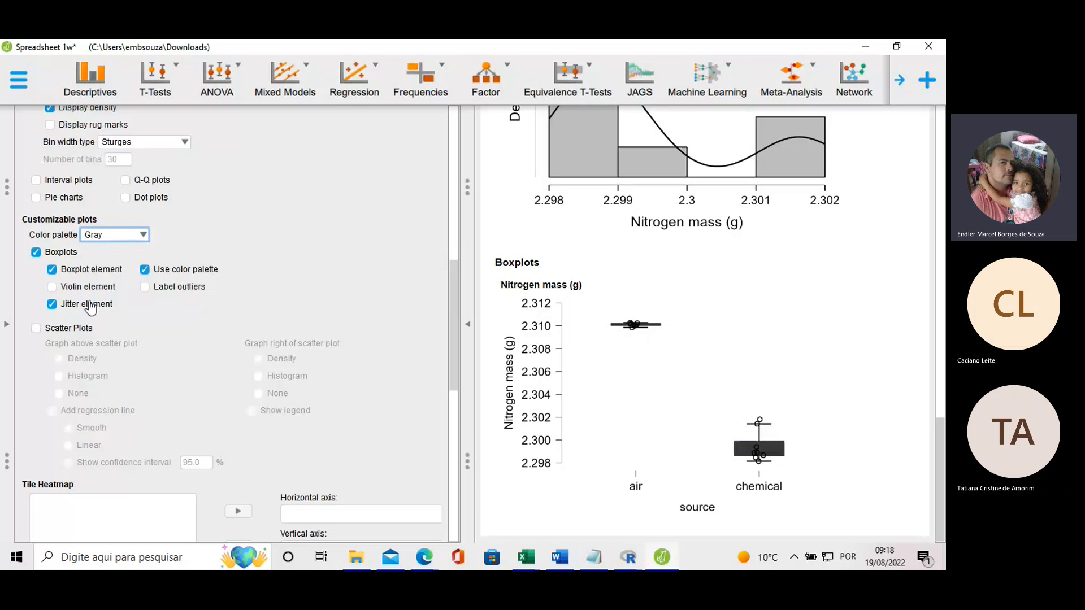
pyautogui.click(110, 235)
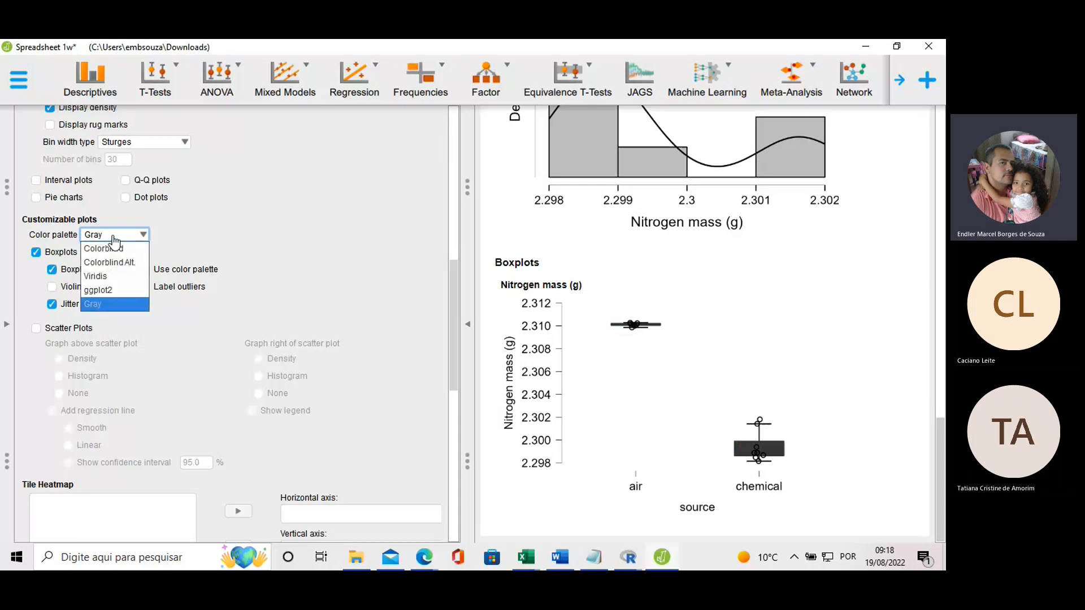
pyautogui.click(116, 249)
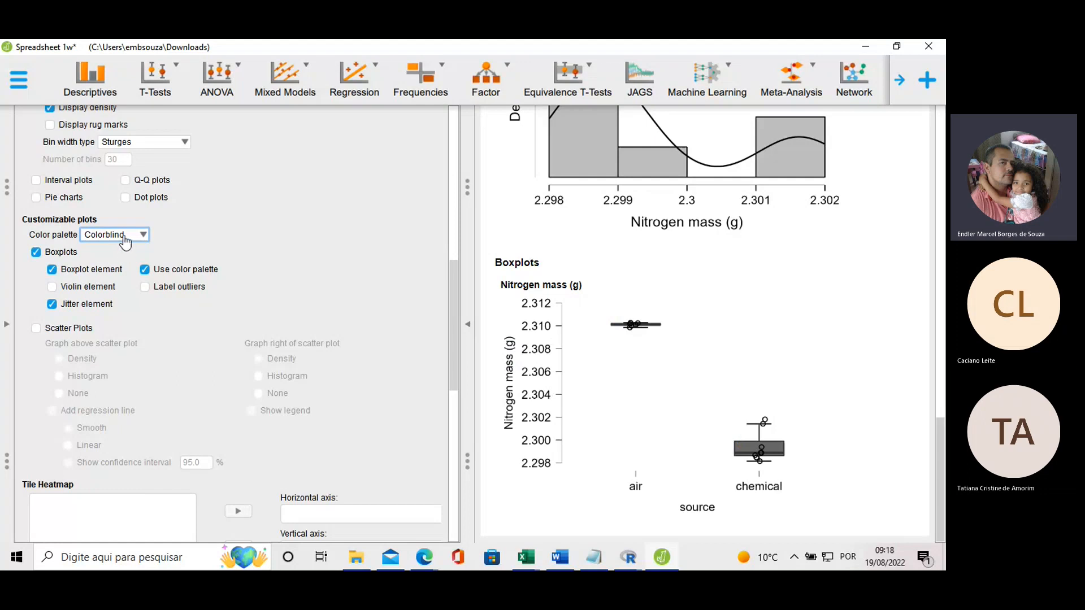
# - Set the boxplots' color palette to Colorblind Alt. and label their outliers
pyautogui.click(125, 242)
pyautogui.click(115, 264)
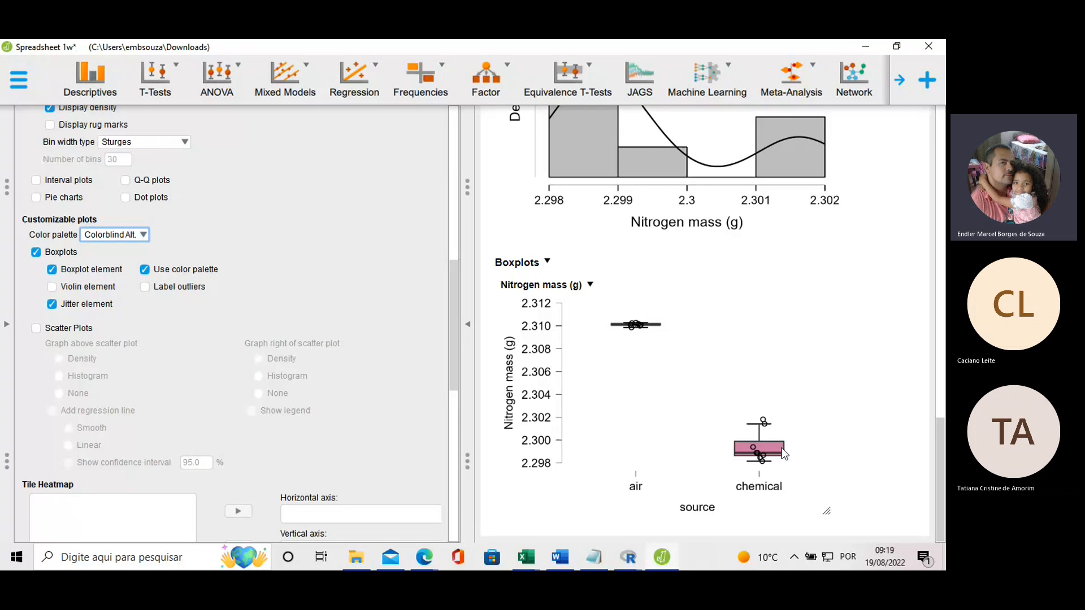
pyautogui.click(150, 289)
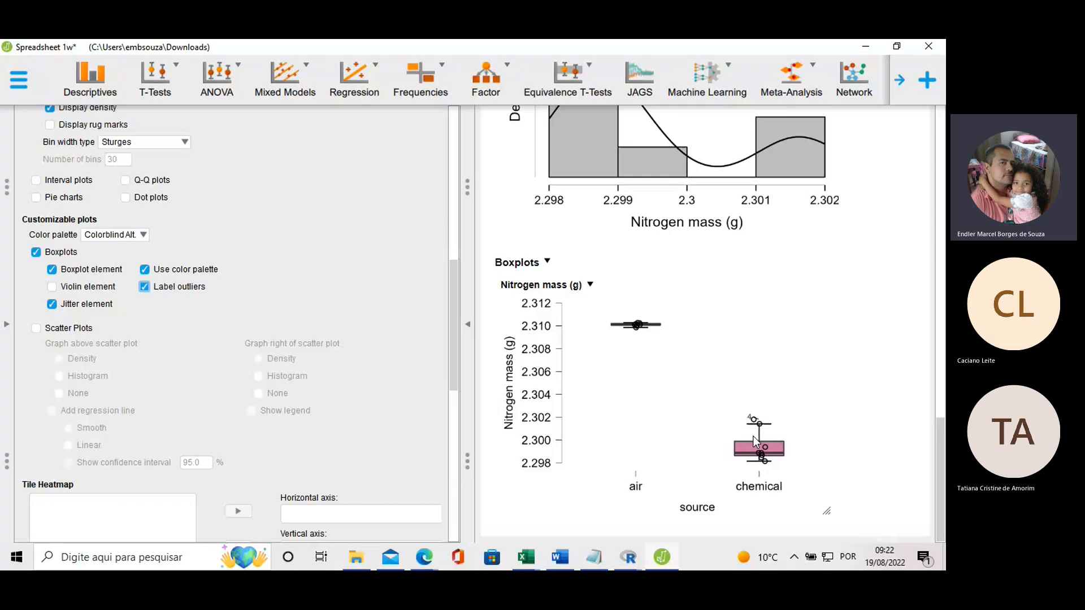
# - Switch to the Excel spreadsheet and examine the nitrogen mass and source columns, checking the chemical observation in cell A5
pyautogui.click(530, 560)
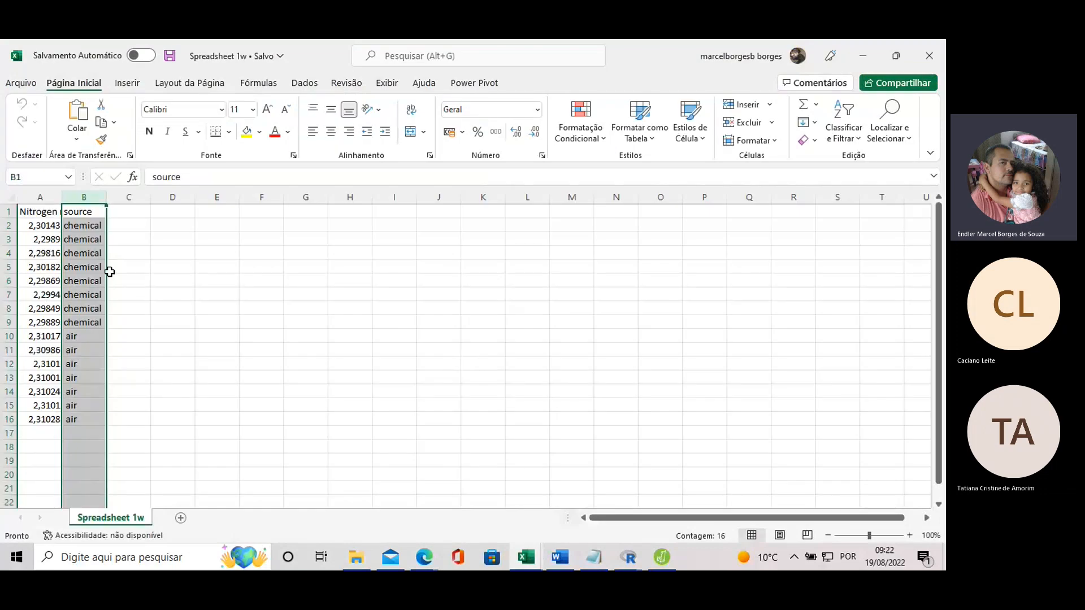
pyautogui.click(109, 271)
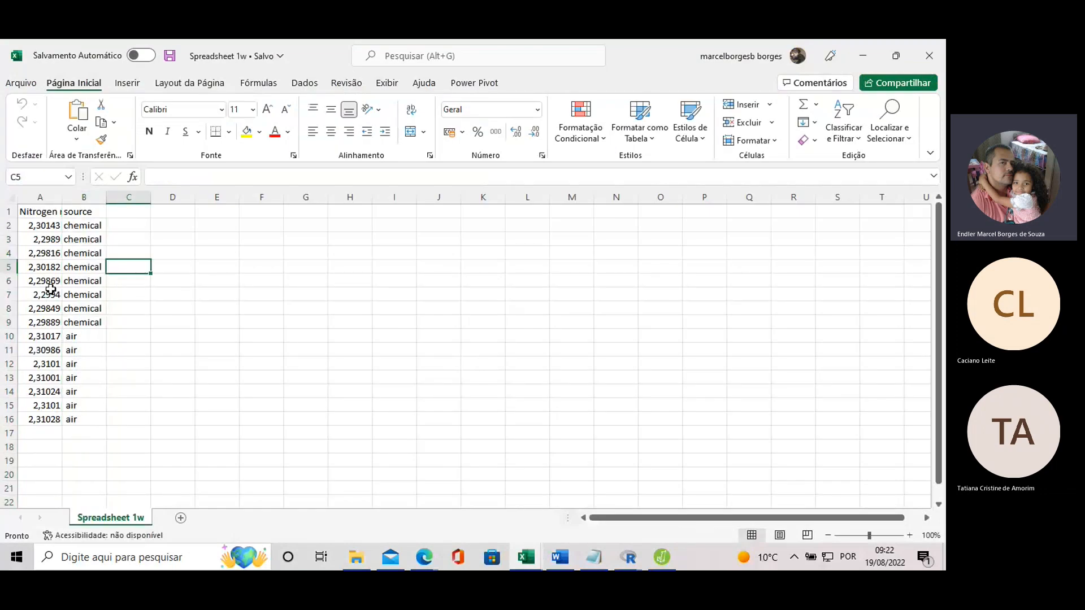
pyautogui.click(43, 264)
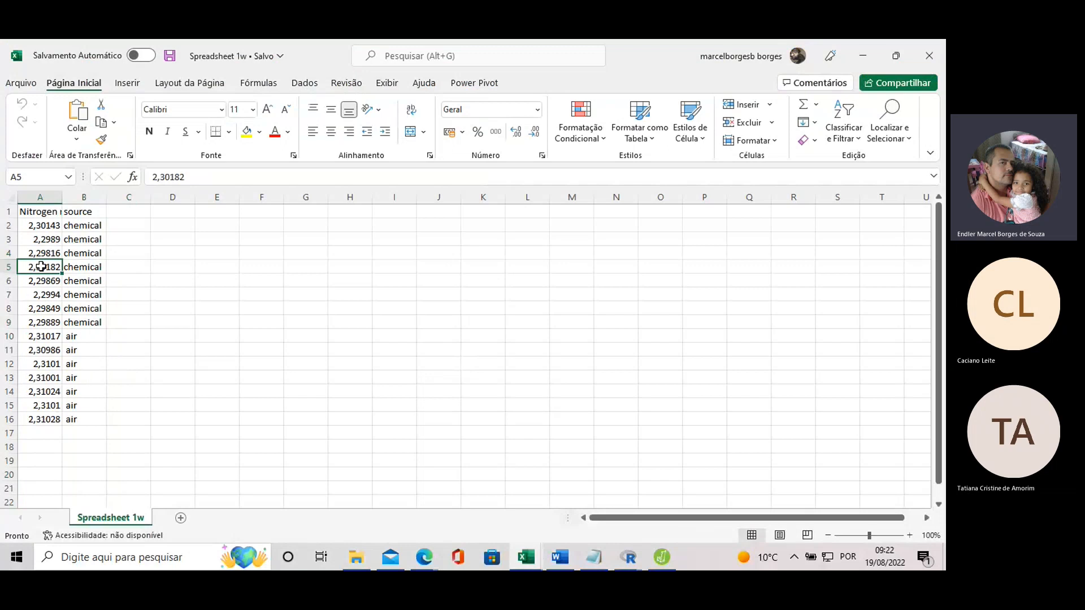
pyautogui.click(36, 208)
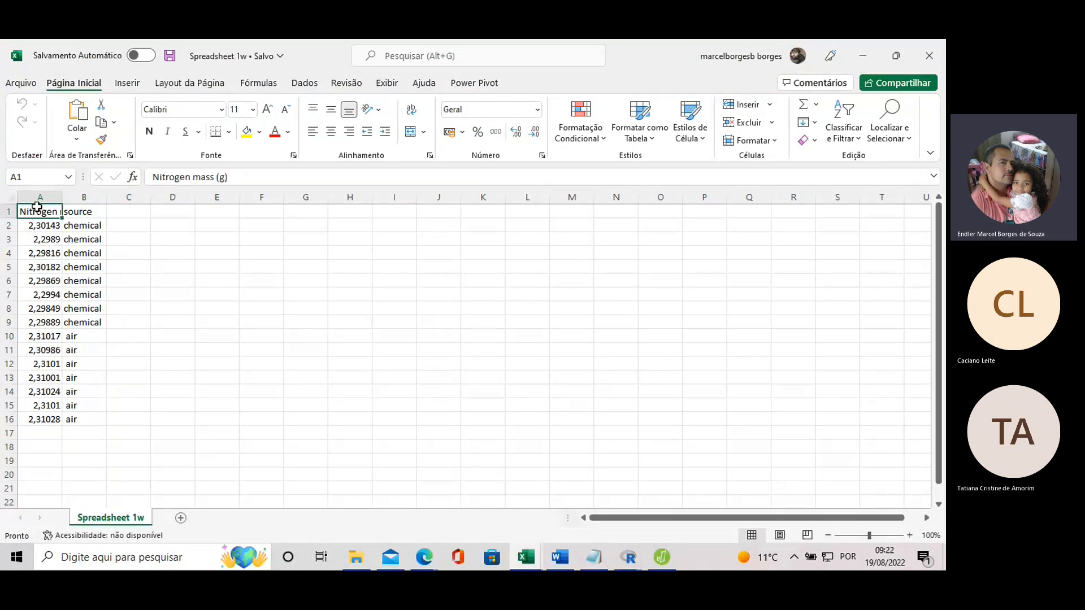
pyautogui.click(35, 238)
pyautogui.moveTo(35, 226); pyautogui.dragTo(41, 419)
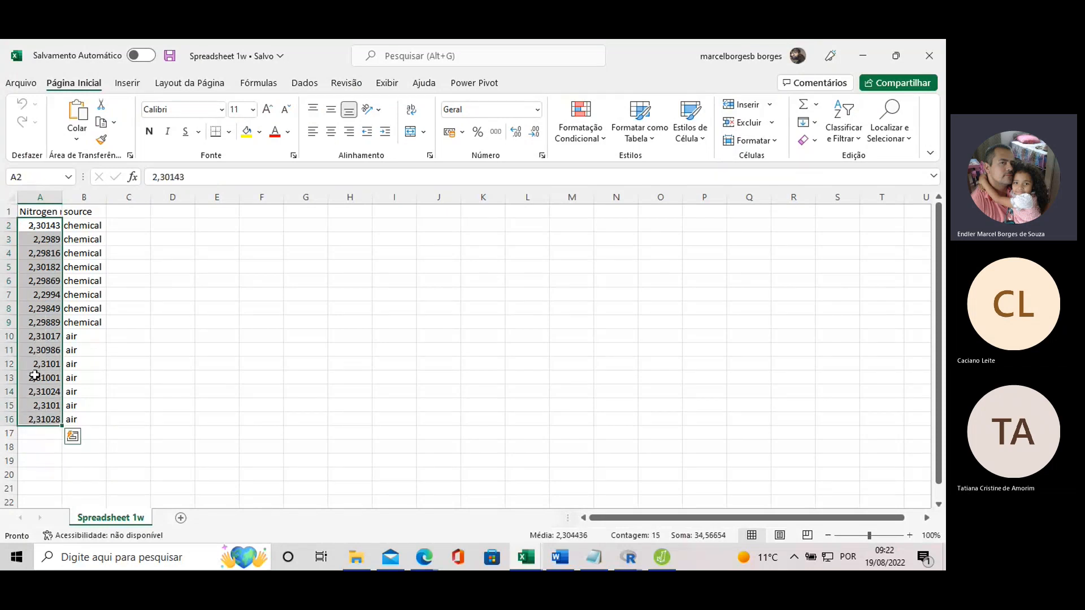
pyautogui.click(42, 214)
pyautogui.click(62, 211)
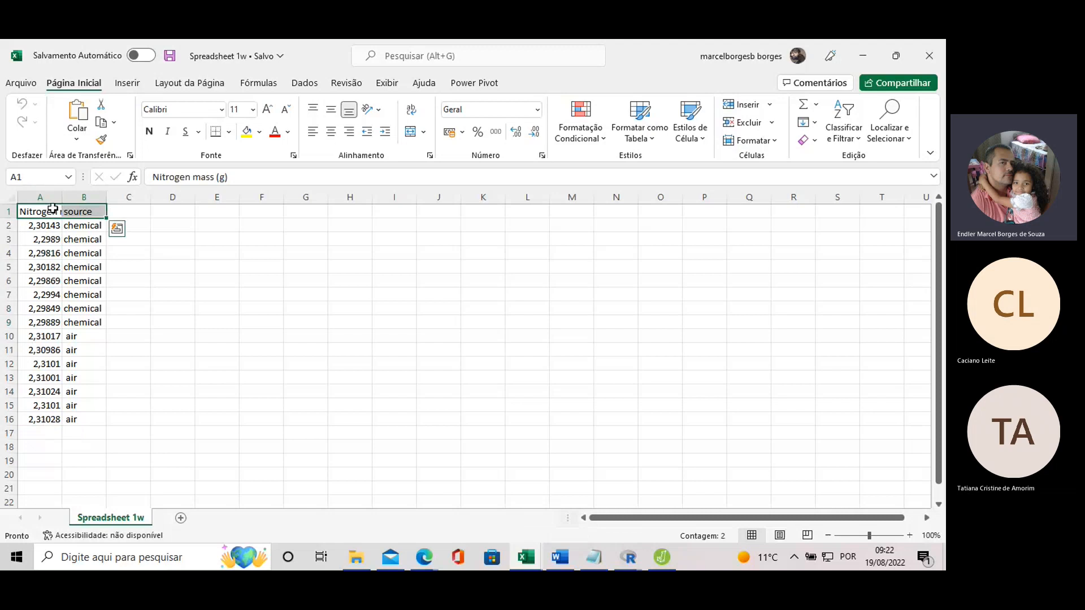
pyautogui.click(39, 197)
pyautogui.click(73, 197)
pyautogui.click(36, 237)
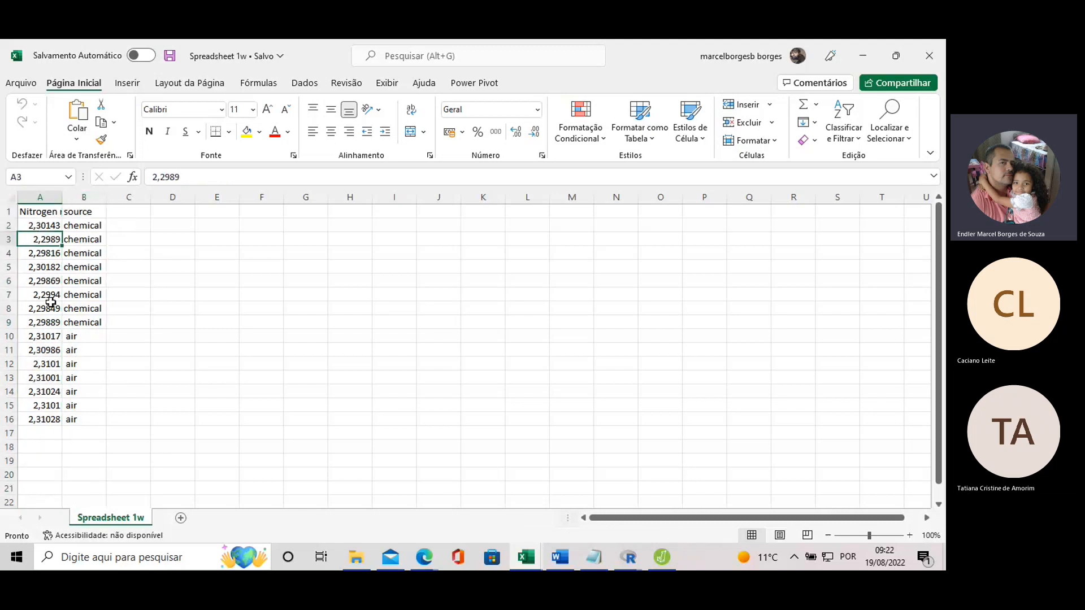
pyautogui.click(41, 268)
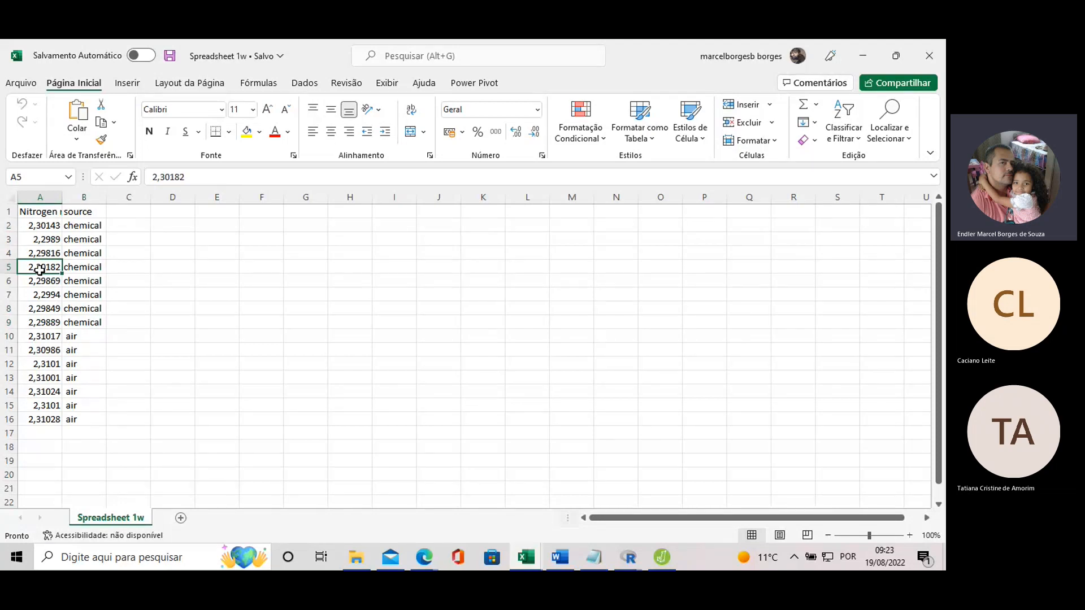
# - Clear the chemical nitrogen mass value in cell A5 and save the spreadsheet
pyautogui.press('Delete')
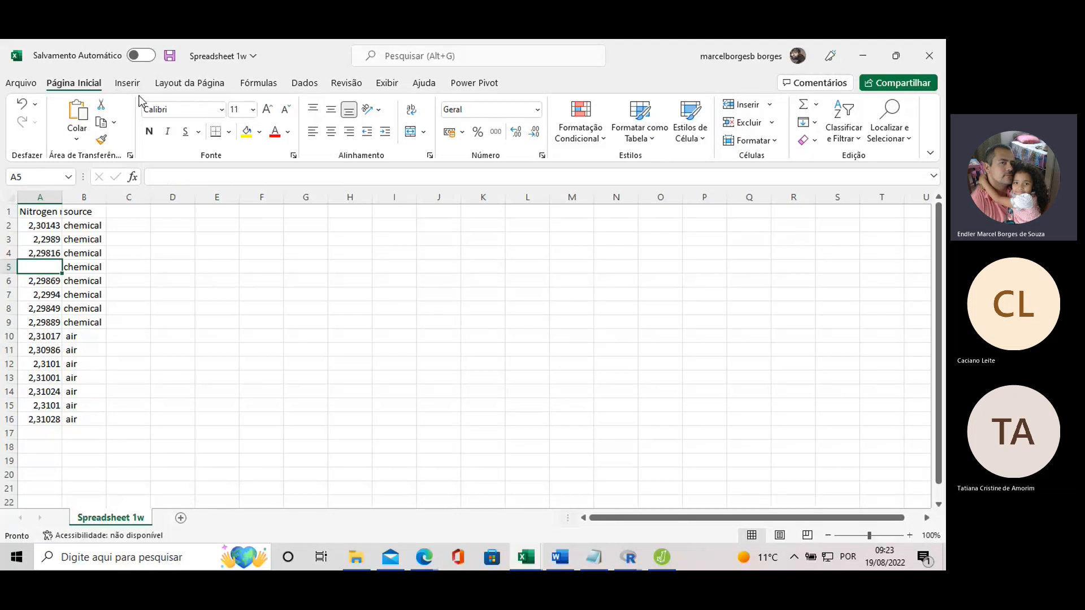
pyautogui.click(22, 83)
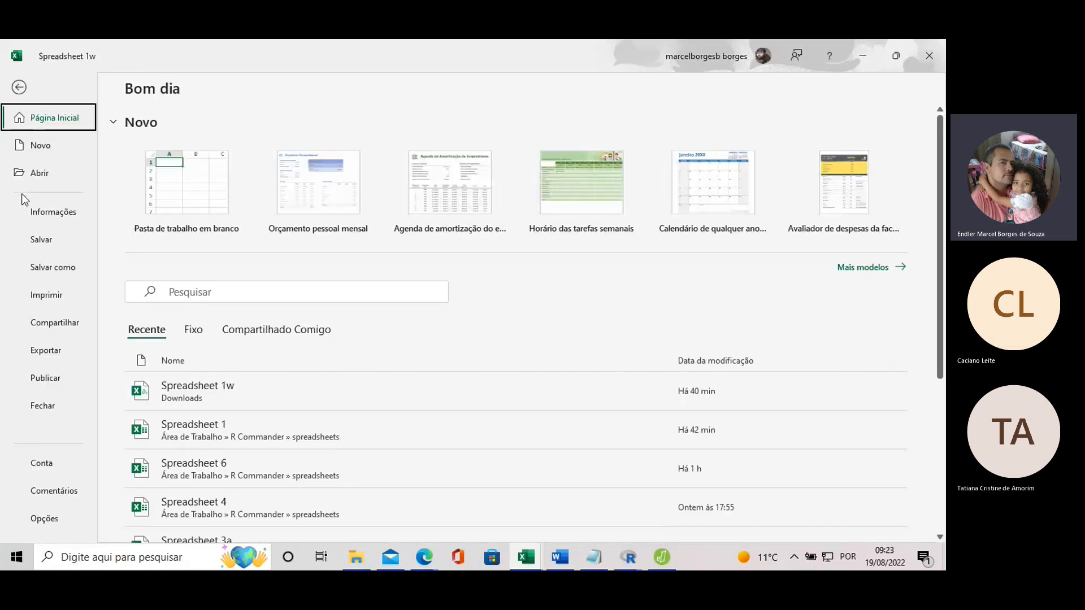
pyautogui.click(42, 240)
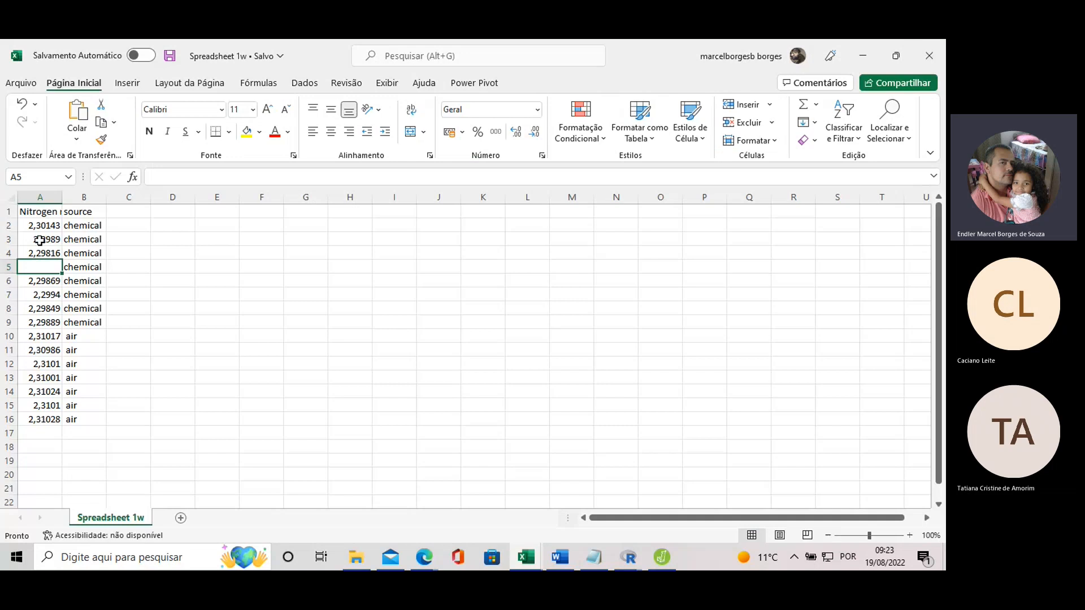
# - Switch to JASP and examine the updated assumption checks, descriptive statistics, chemical distribution plot and boxplots for nitrogen mass
pyautogui.click(655, 564)
pyautogui.scroll(15, 567, 375)
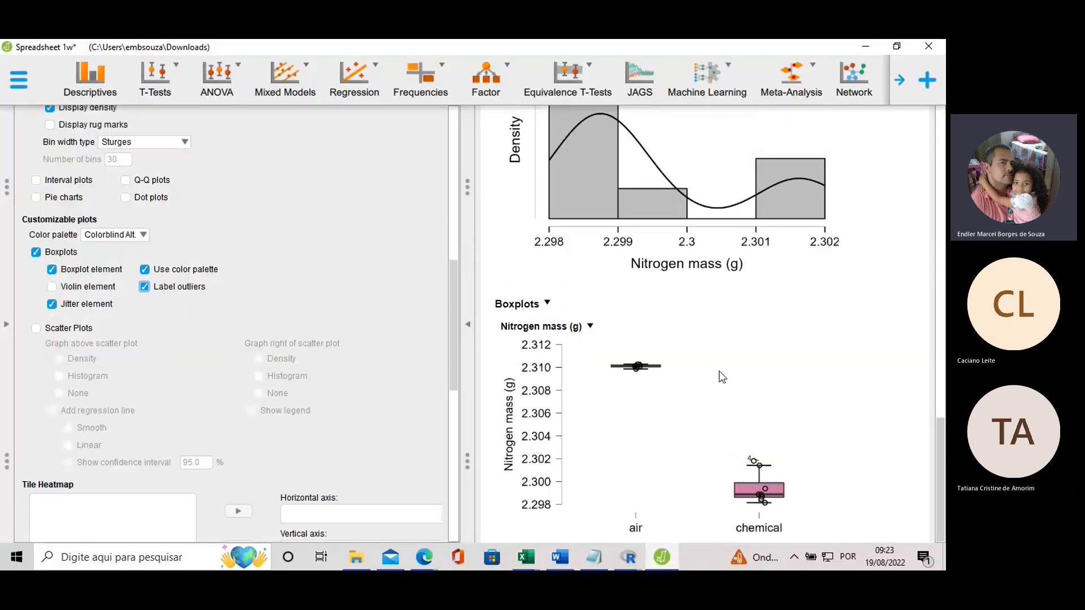
pyautogui.scroll(-6, 703, 344)
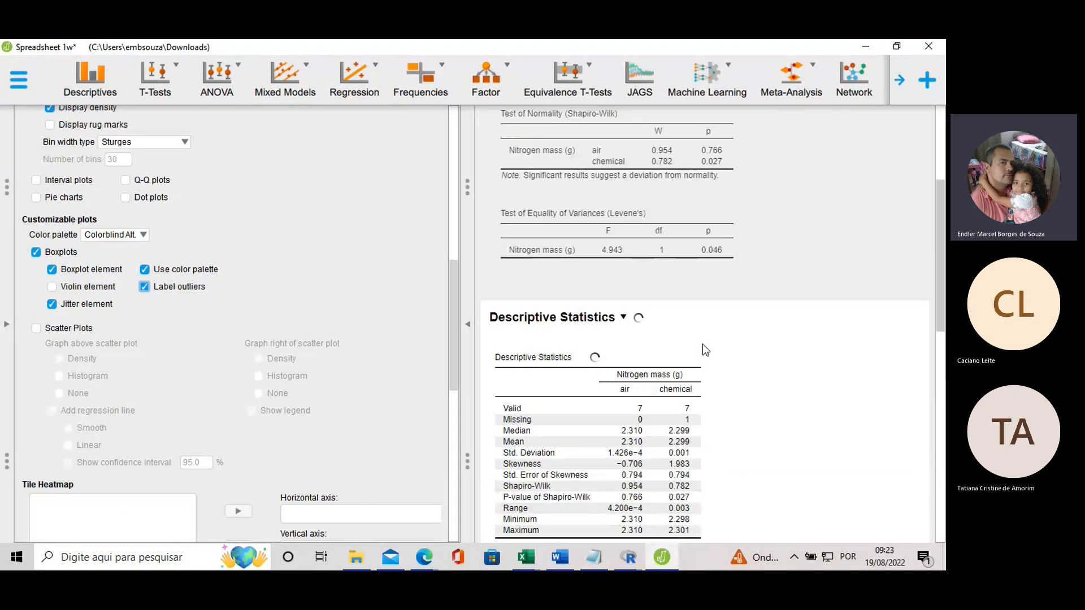
pyautogui.scroll(3, 680, 304)
pyautogui.scroll(-8, 682, 302)
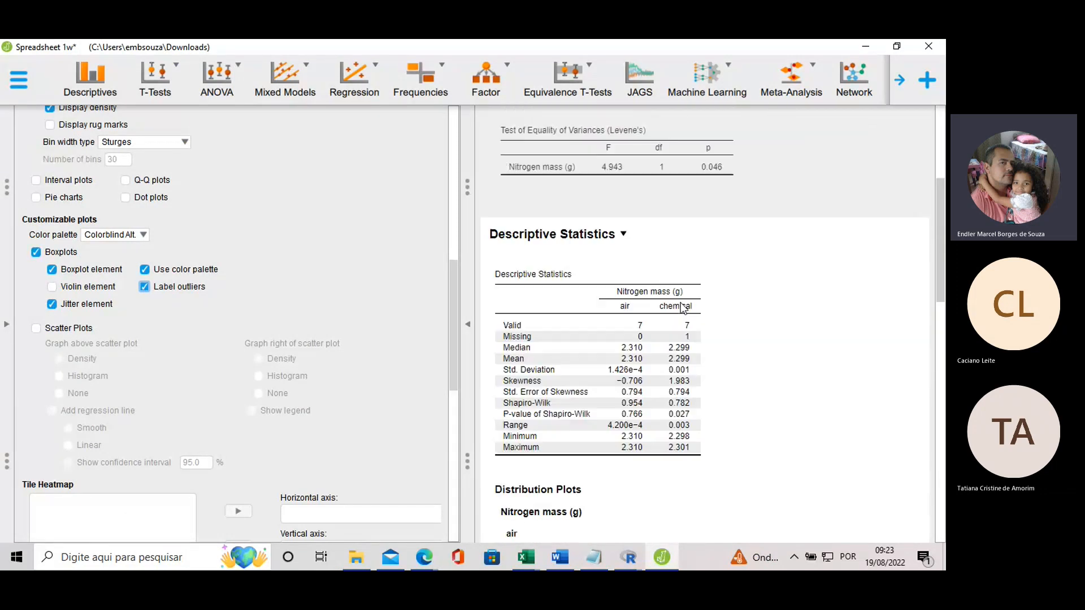
pyautogui.scroll(-7, 682, 275)
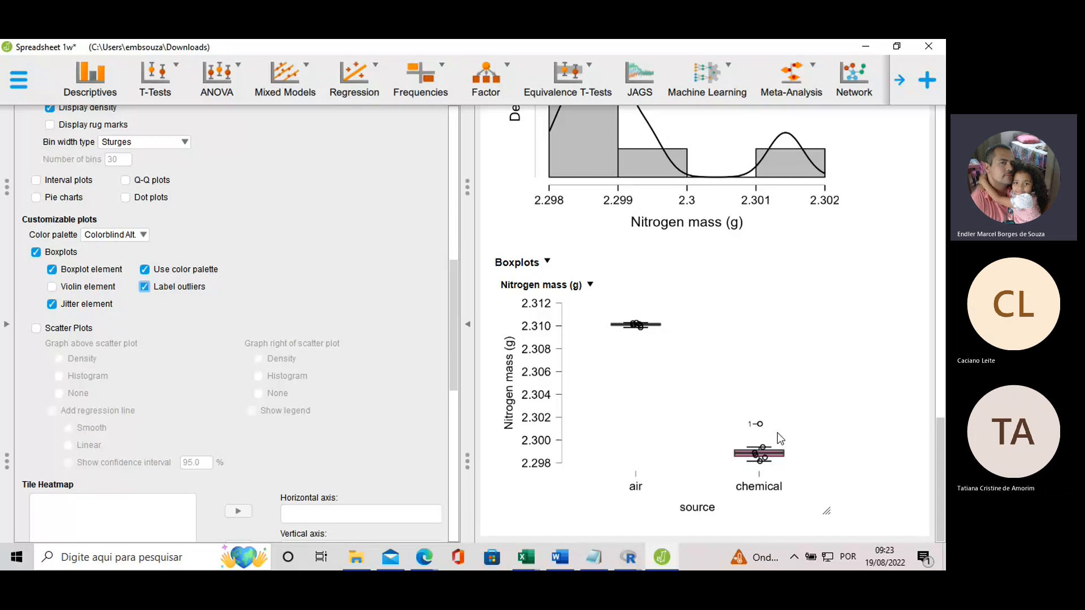
pyautogui.scroll(3, 758, 378)
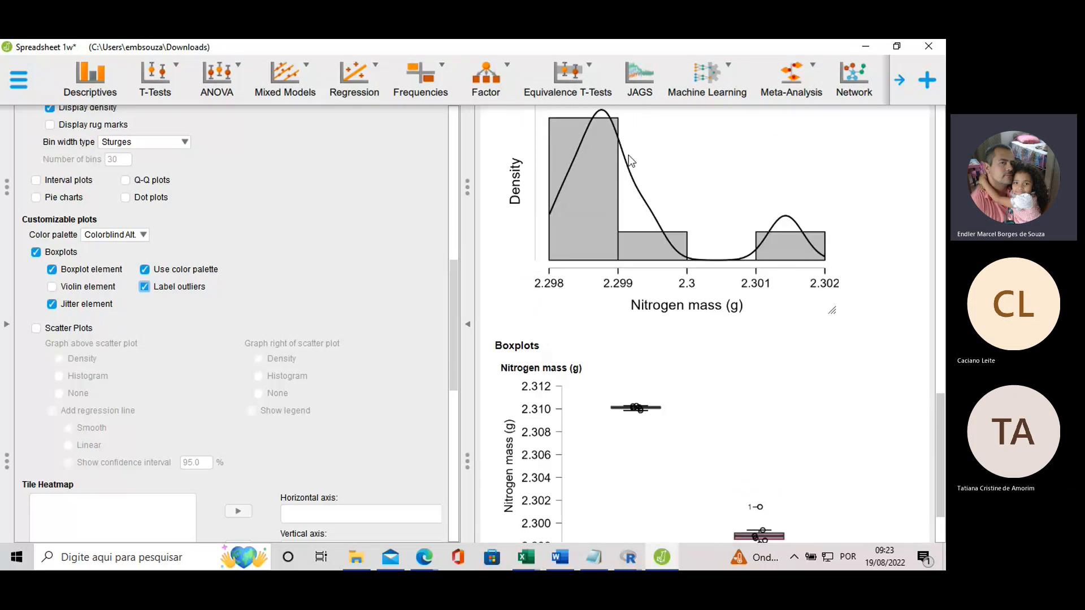
pyautogui.scroll(4, 629, 155)
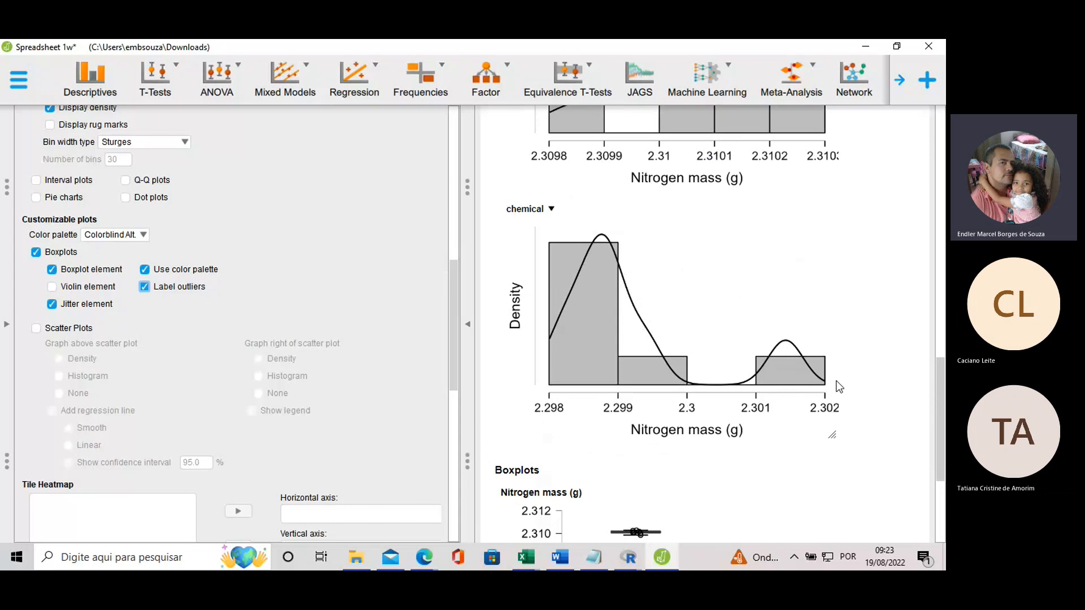
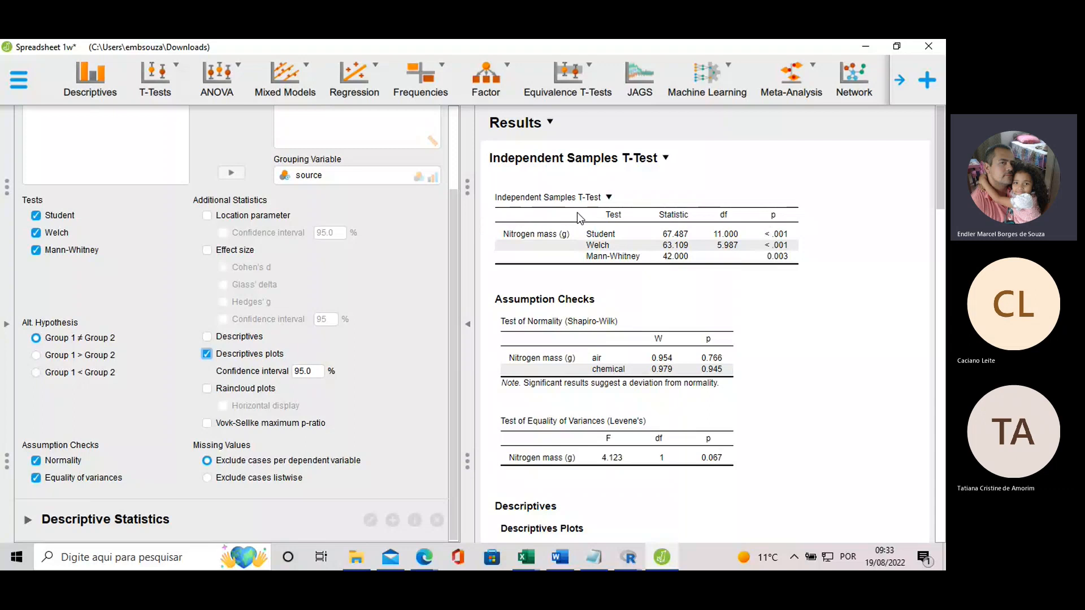
# - Review the independent samples t-test results, the descriptives plot, the boxplots and the chemical distribution plot
pyautogui.scroll(-5, 650, 330)
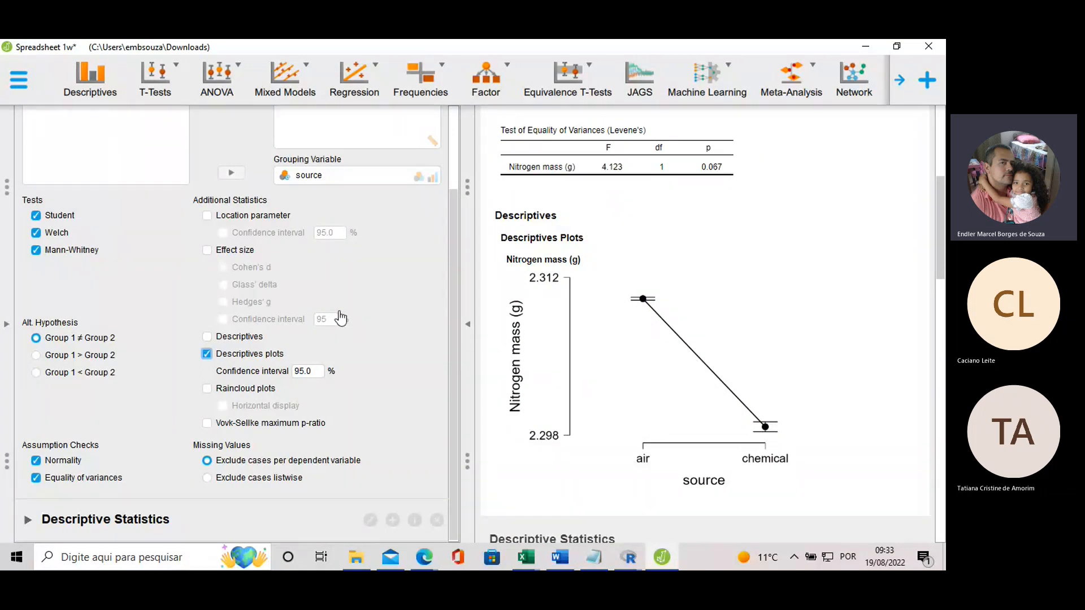
pyautogui.scroll(-4, 573, 319)
pyautogui.scroll(-15, 573, 321)
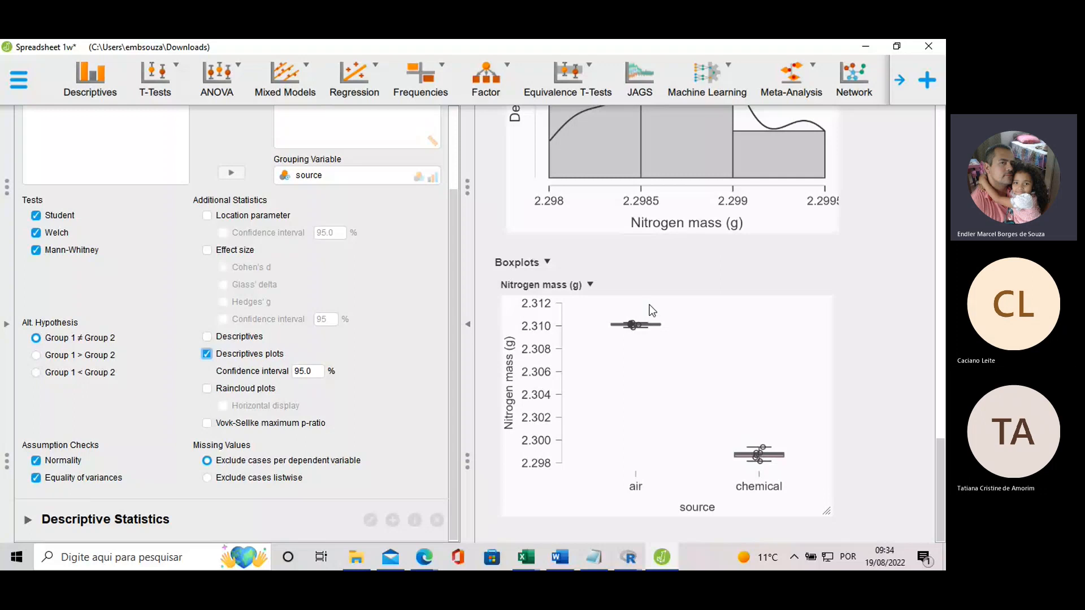
pyautogui.scroll(4, 619, 297)
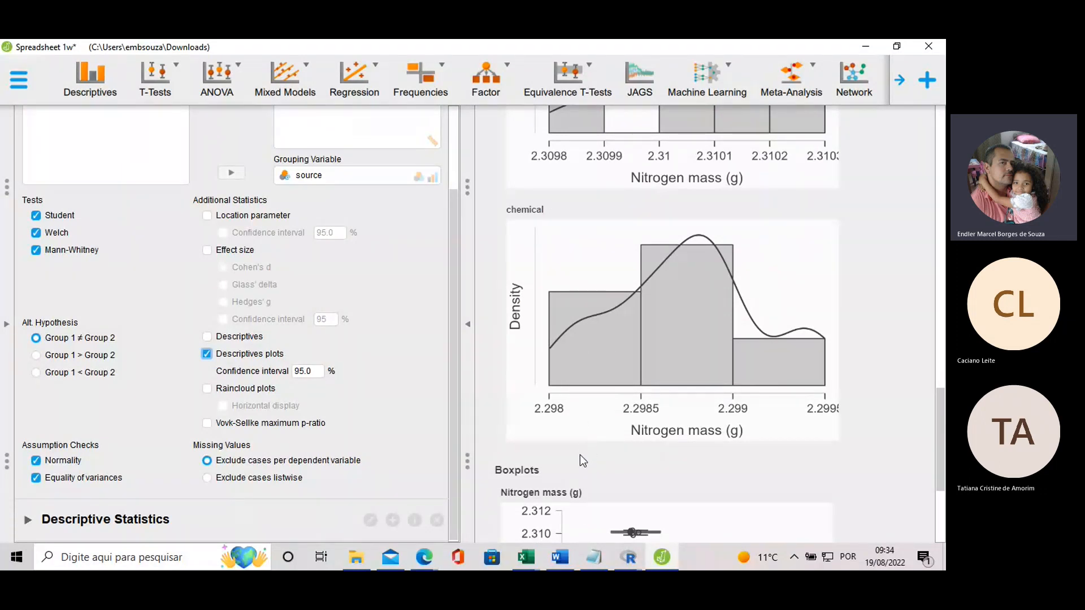
# - Switch to Spreadsheet 1w in Excel and save it in Downloads as an Excel workbook (*.xlsx) named Spreadsheet 1ww
pyautogui.click(536, 563)
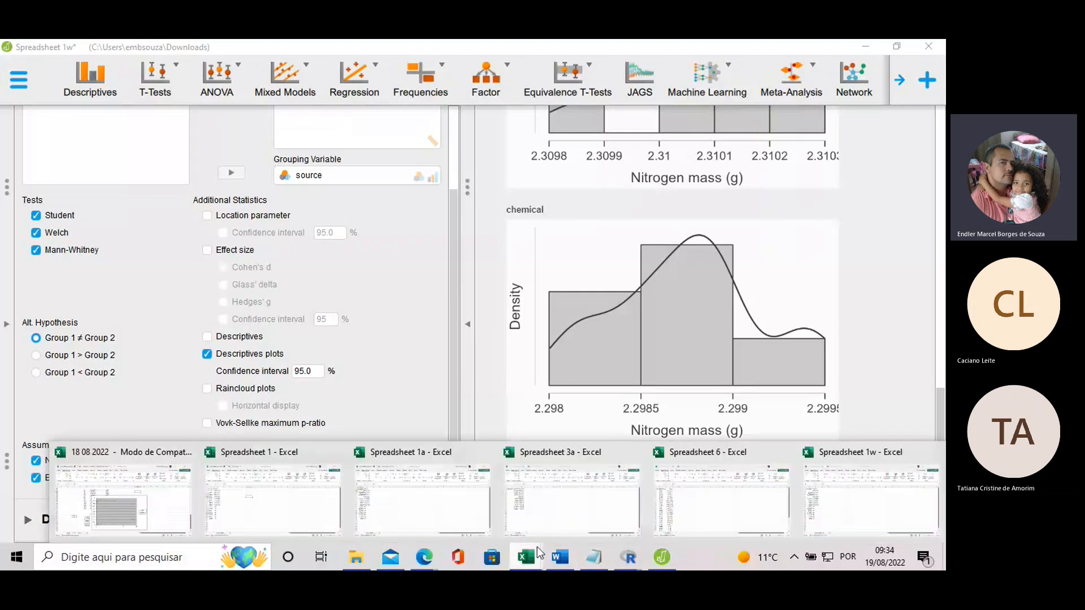
pyautogui.click(825, 493)
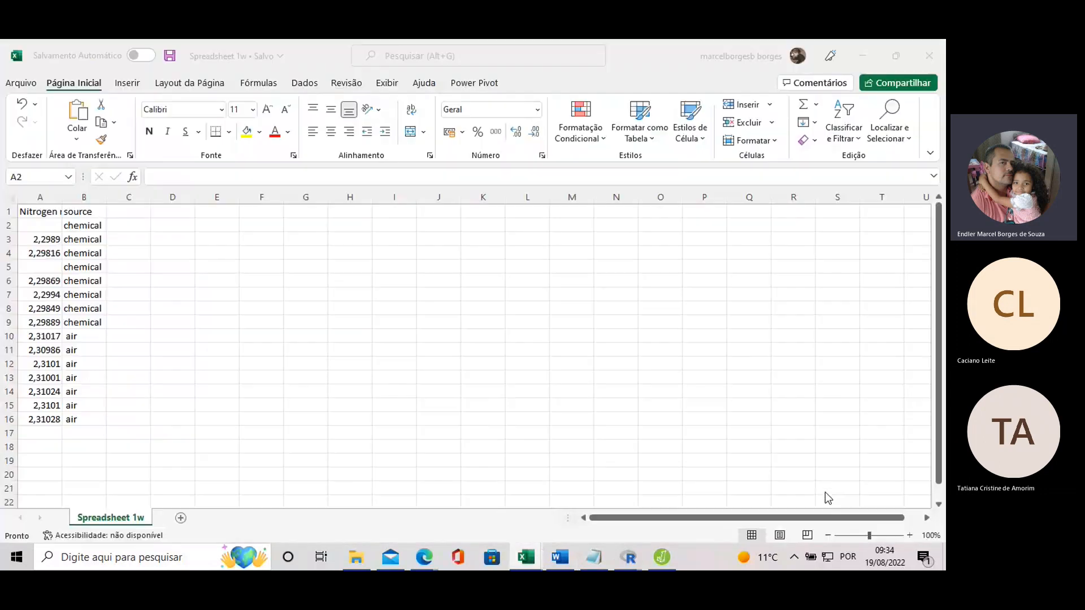
pyautogui.click(221, 232)
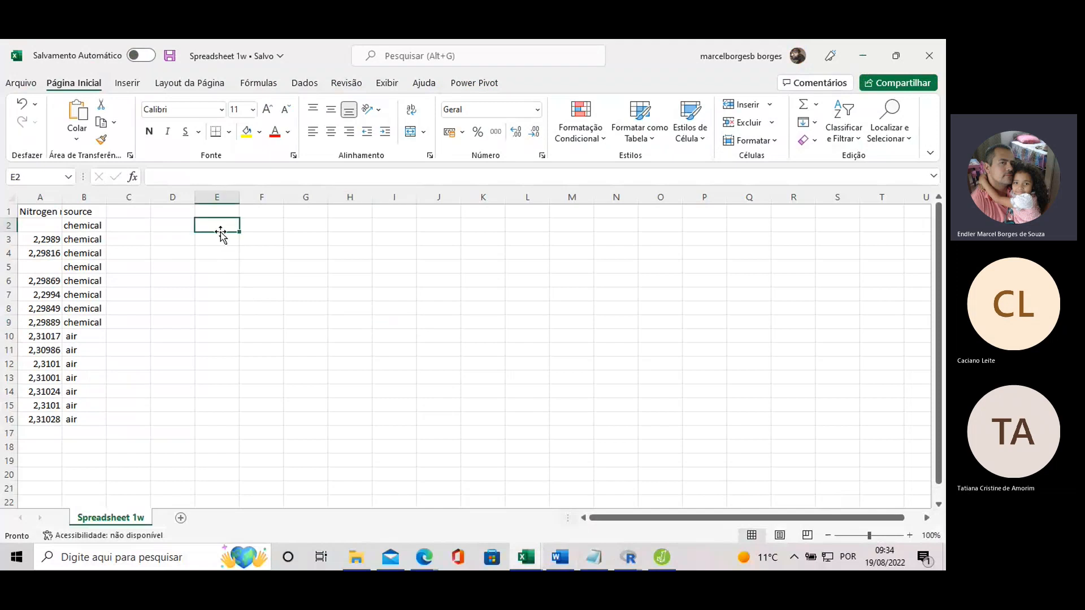
pyautogui.click(21, 83)
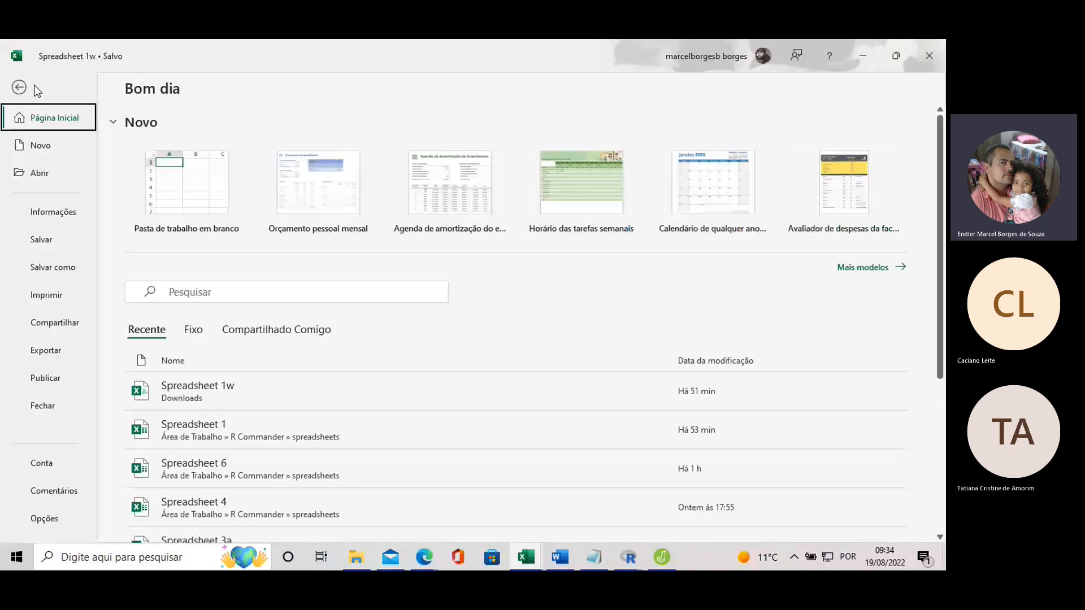
pyautogui.click(59, 271)
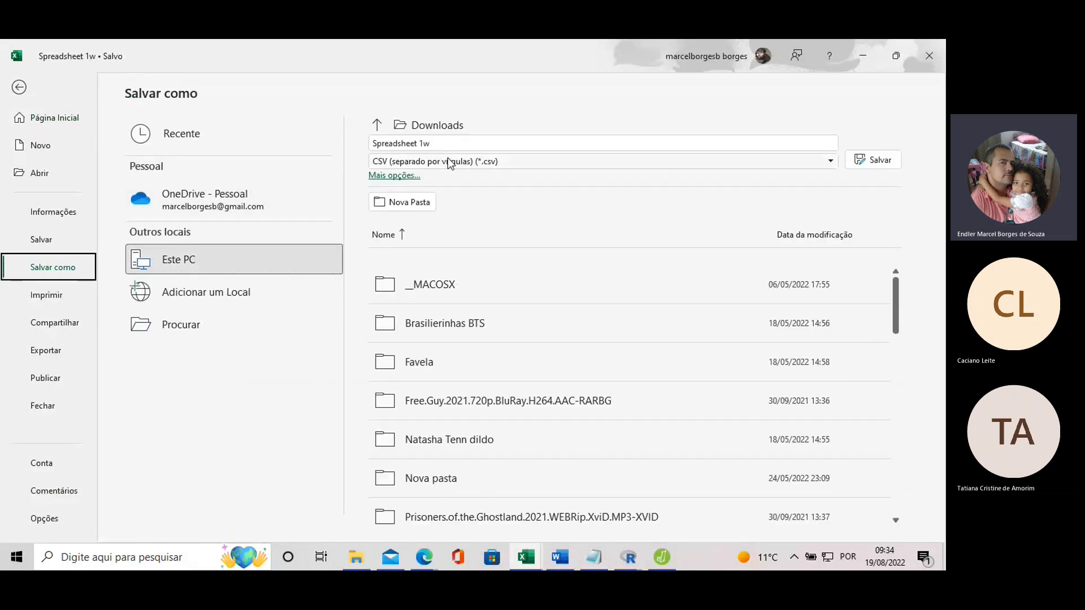
pyautogui.click(451, 162)
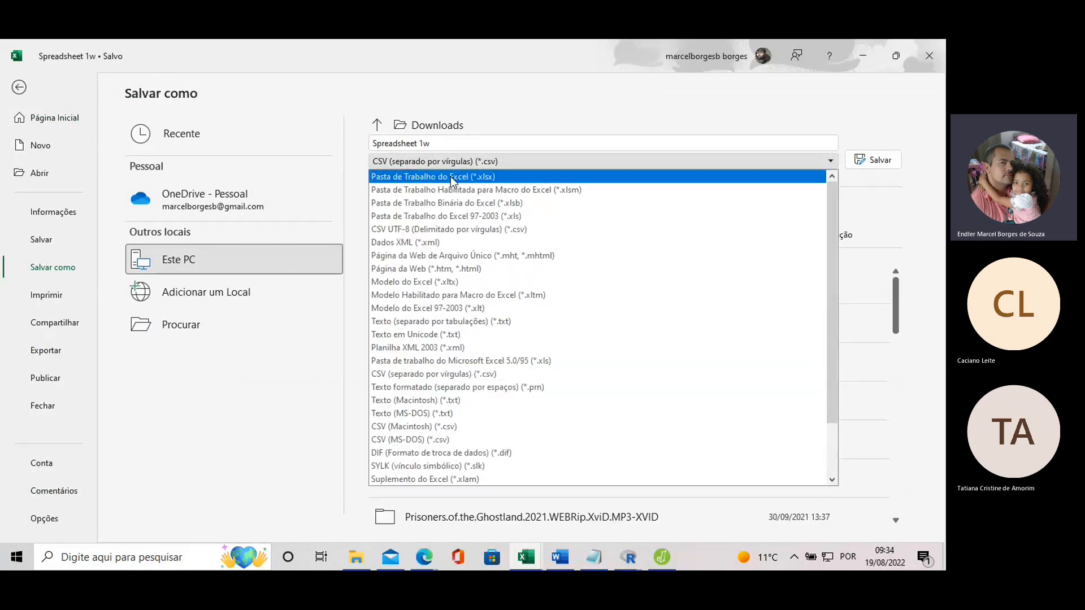
pyautogui.click(451, 178)
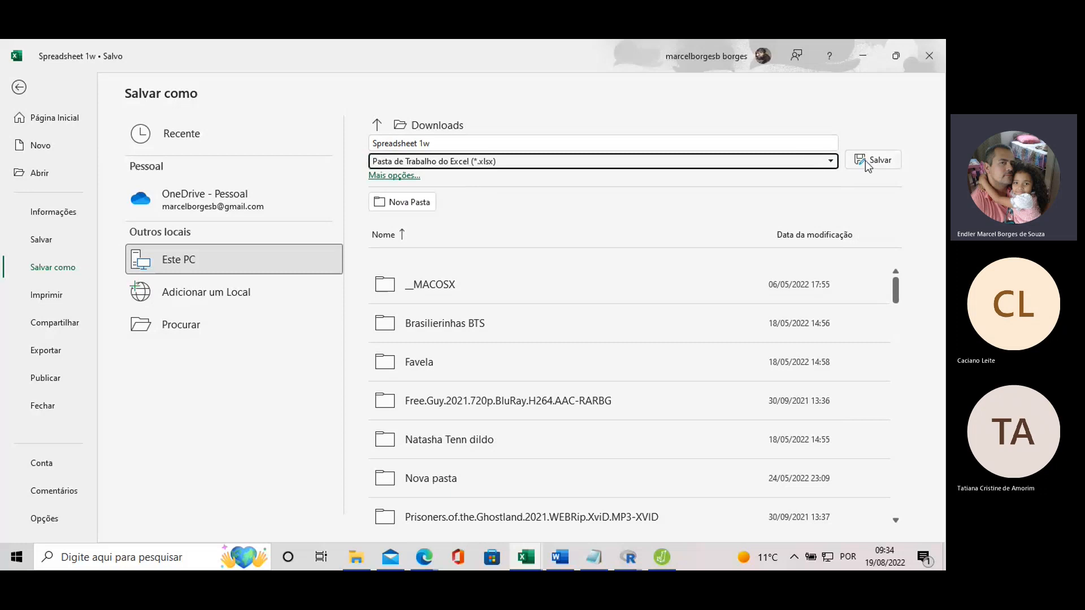
pyautogui.click(600, 146)
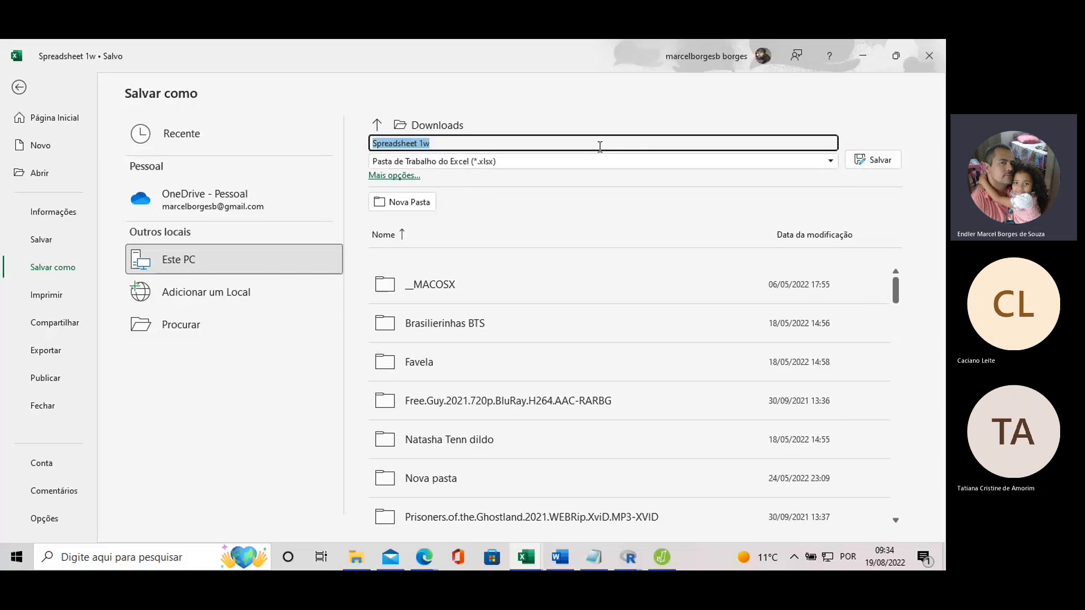
pyautogui.click(598, 147)
pyautogui.write('w')
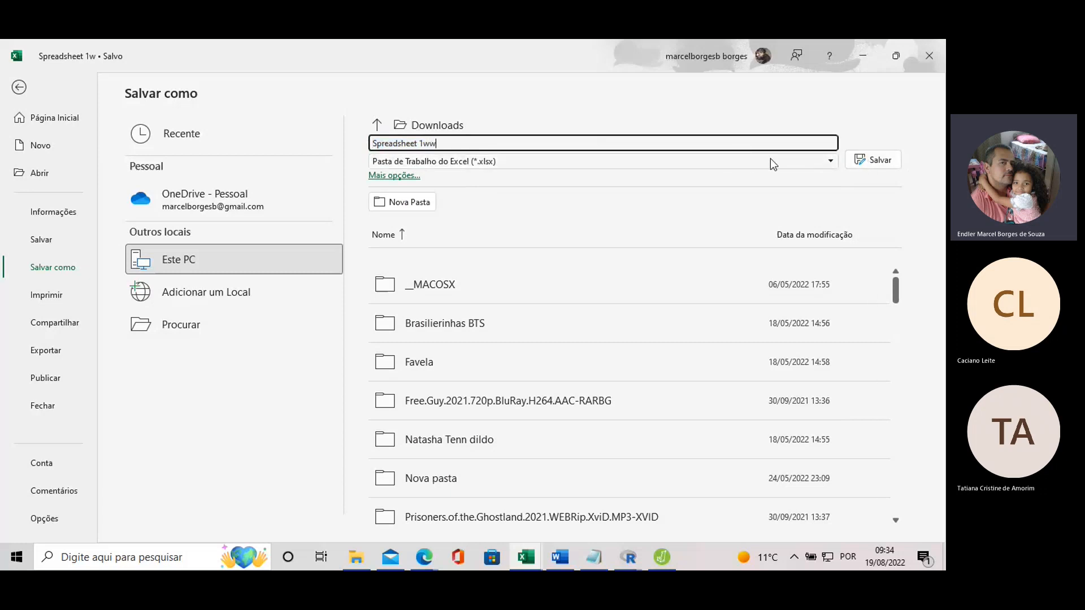
pyautogui.click(866, 160)
pyautogui.click(209, 264)
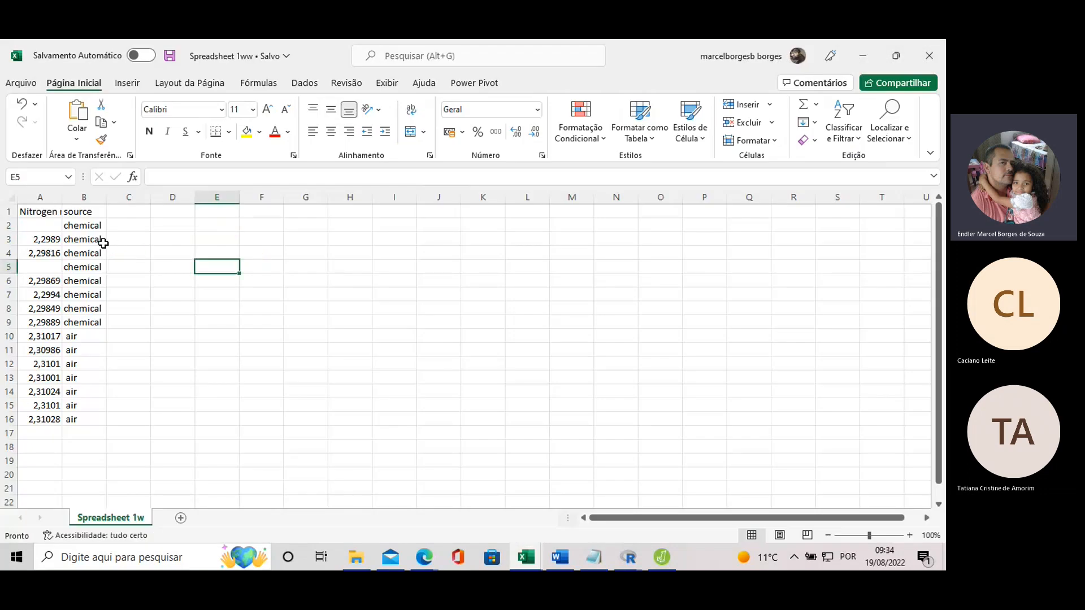
pyautogui.click(47, 225)
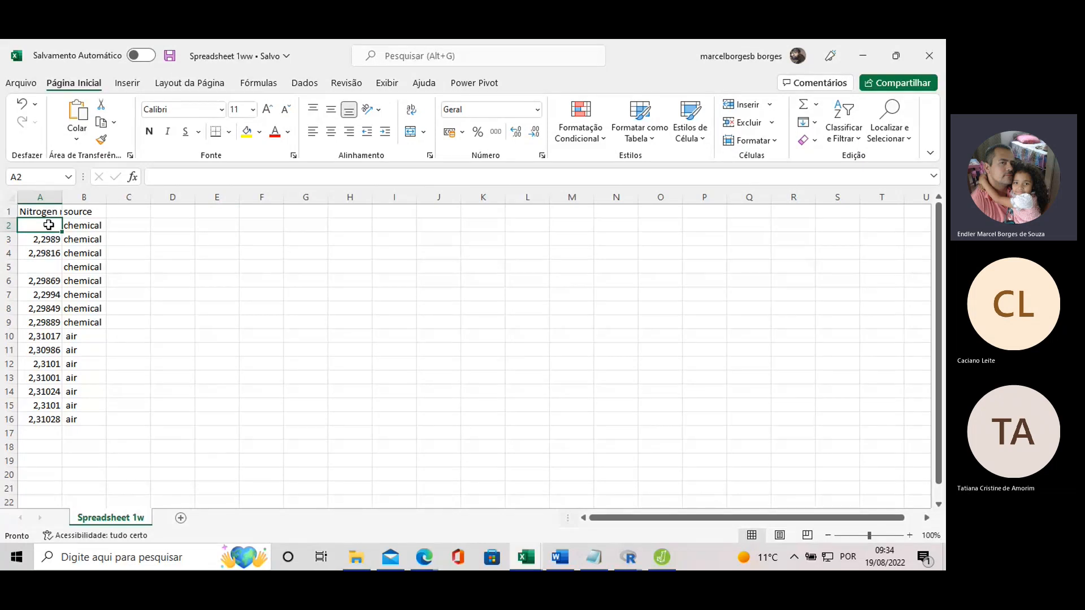
pyautogui.click(174, 252)
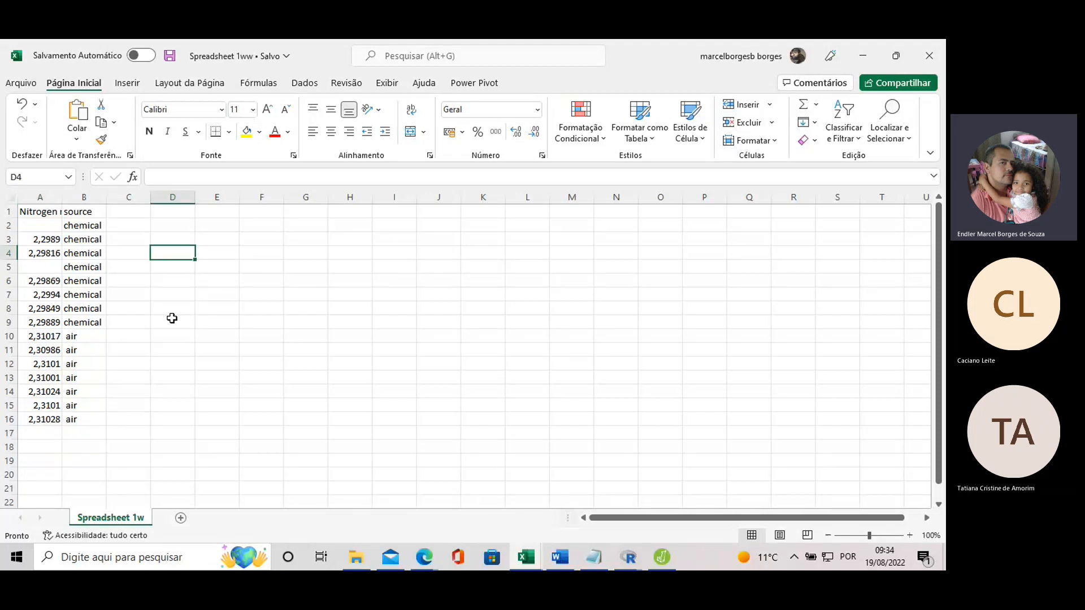
pyautogui.click(188, 228)
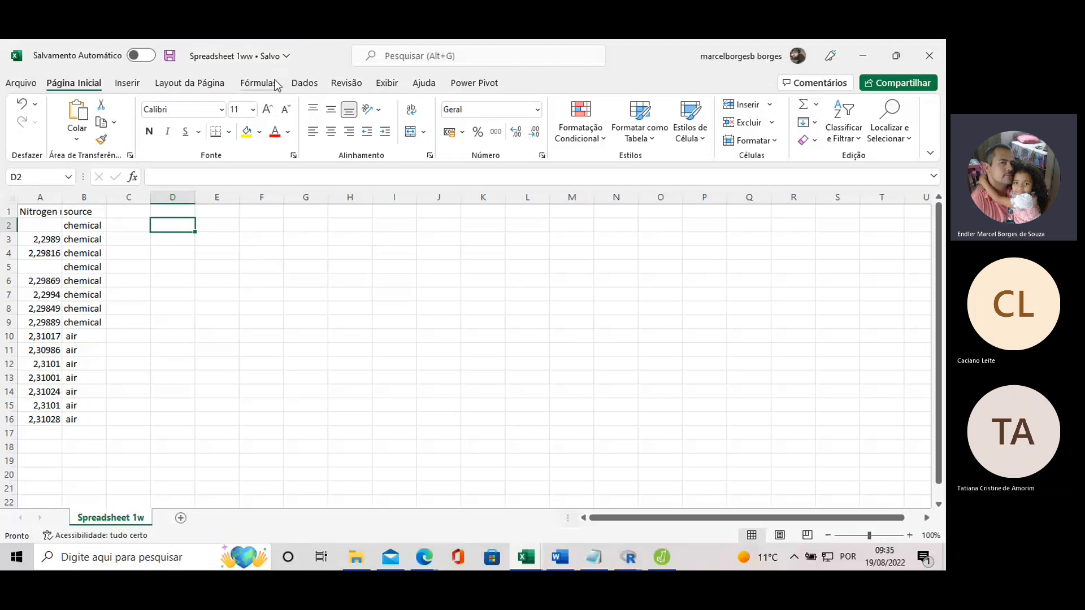
# - Open the data analysis tool "Teste-F: duas amostras para variâncias" for a two-sample variance test
pyautogui.click(295, 89)
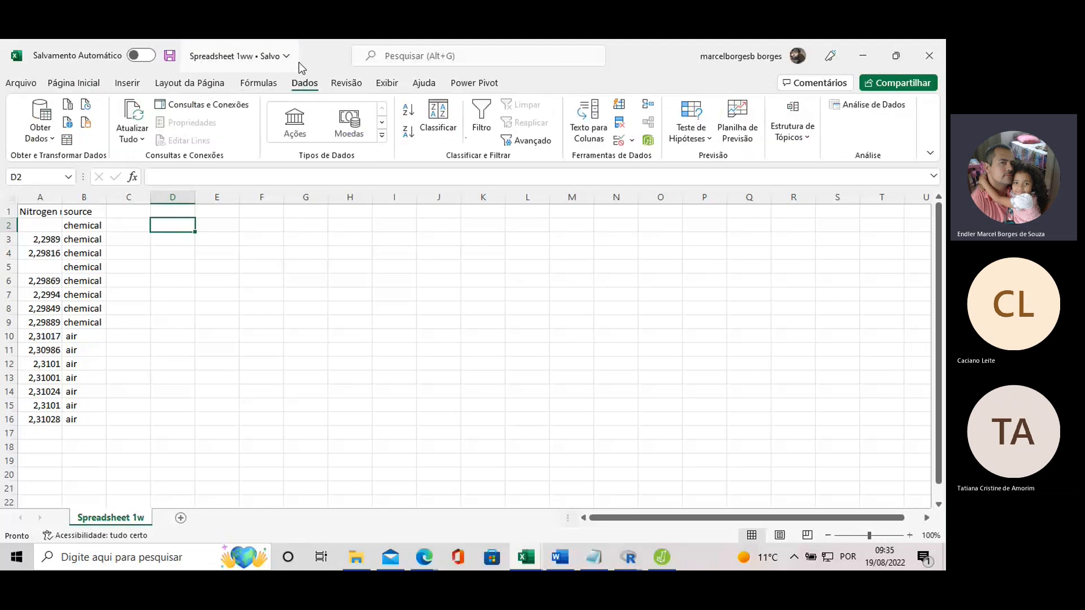
pyautogui.click(859, 106)
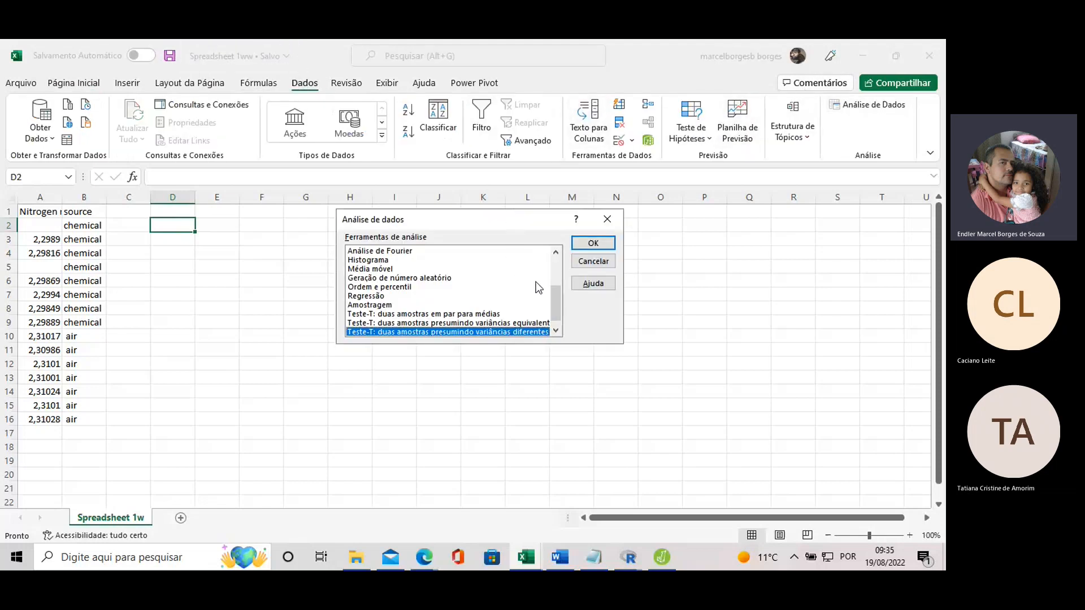
pyautogui.moveTo(554, 310); pyautogui.dragTo(555, 266)
pyautogui.click(429, 314)
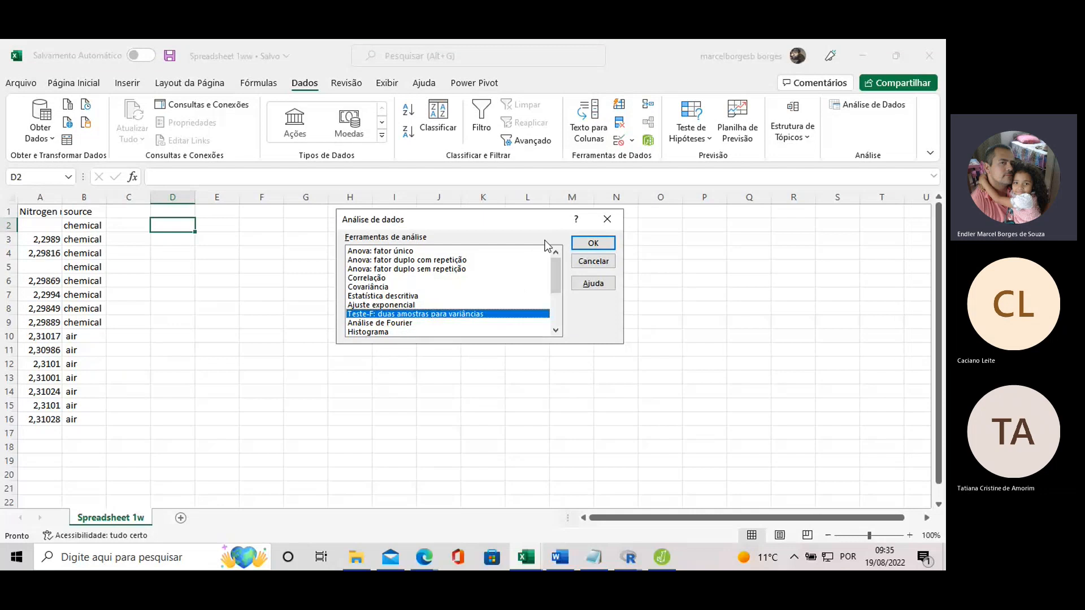
pyautogui.click(585, 243)
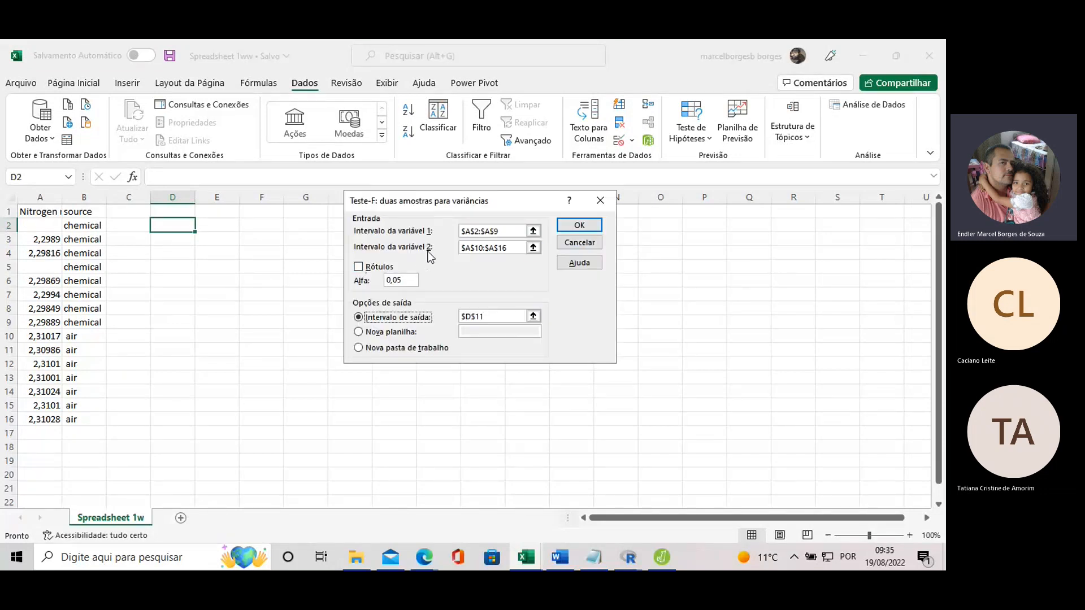
# - Run the F-test on ranges A2:A9 and A10:A16 with alpha 0,05 and output at D11, and widen column D to fit its labels
pyautogui.click(497, 230)
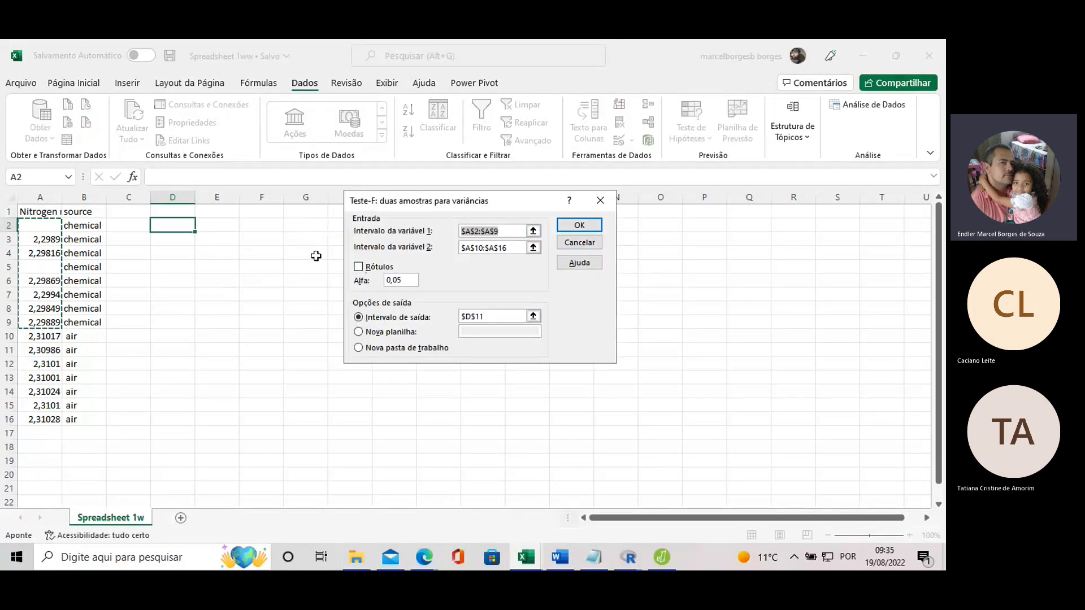
pyautogui.press('BackSpace')
pyautogui.moveTo(49, 226); pyautogui.dragTo(46, 320)
pyautogui.moveTo(507, 247); pyautogui.dragTo(430, 244)
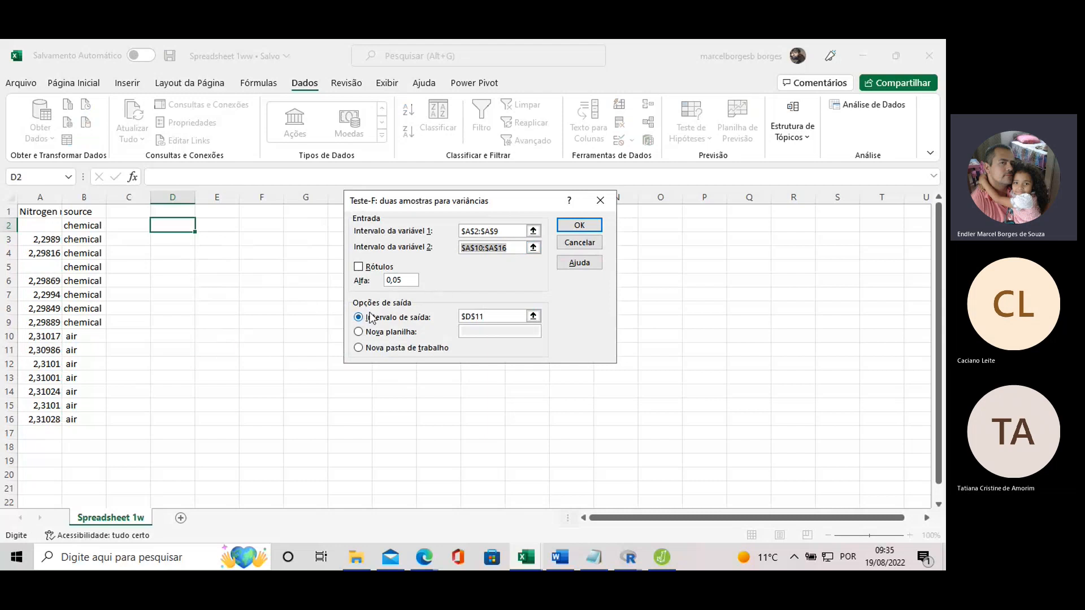
pyautogui.click(579, 225)
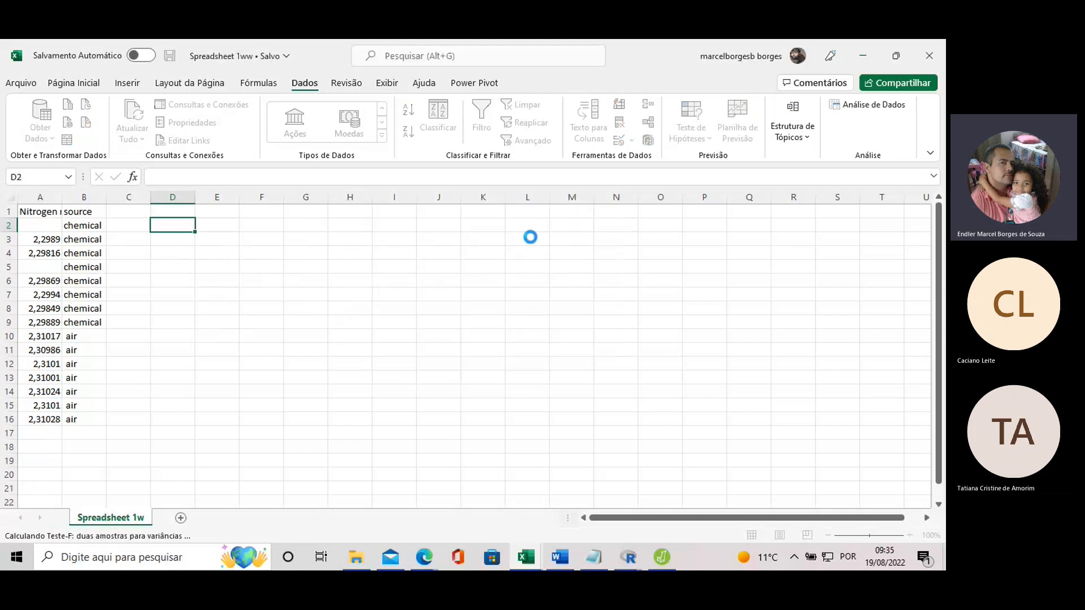
pyautogui.scroll(-1, 288, 281)
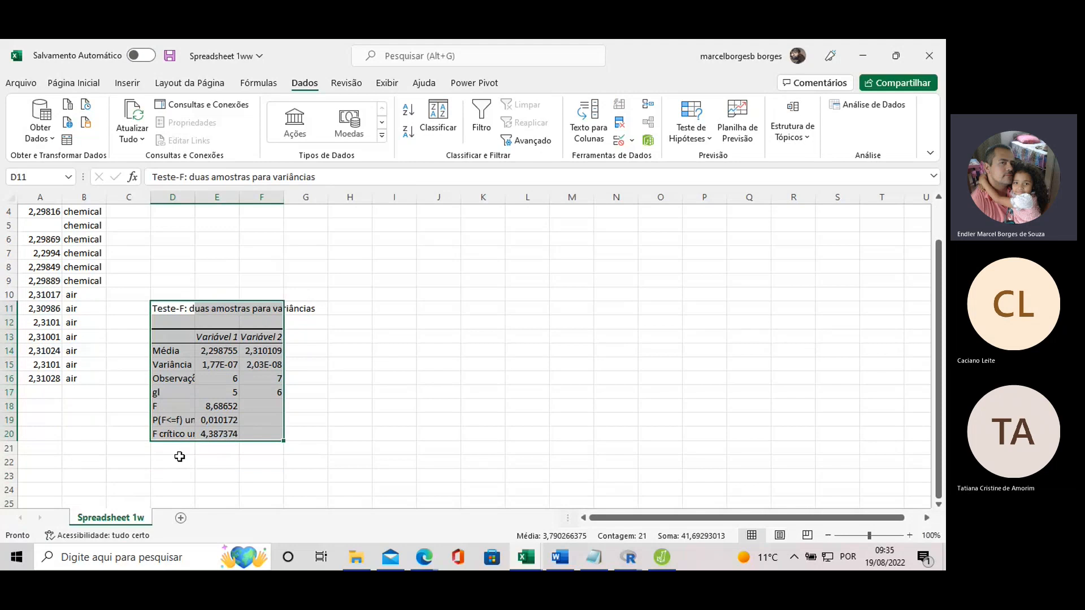
pyautogui.moveTo(195, 196); pyautogui.dragTo(227, 191)
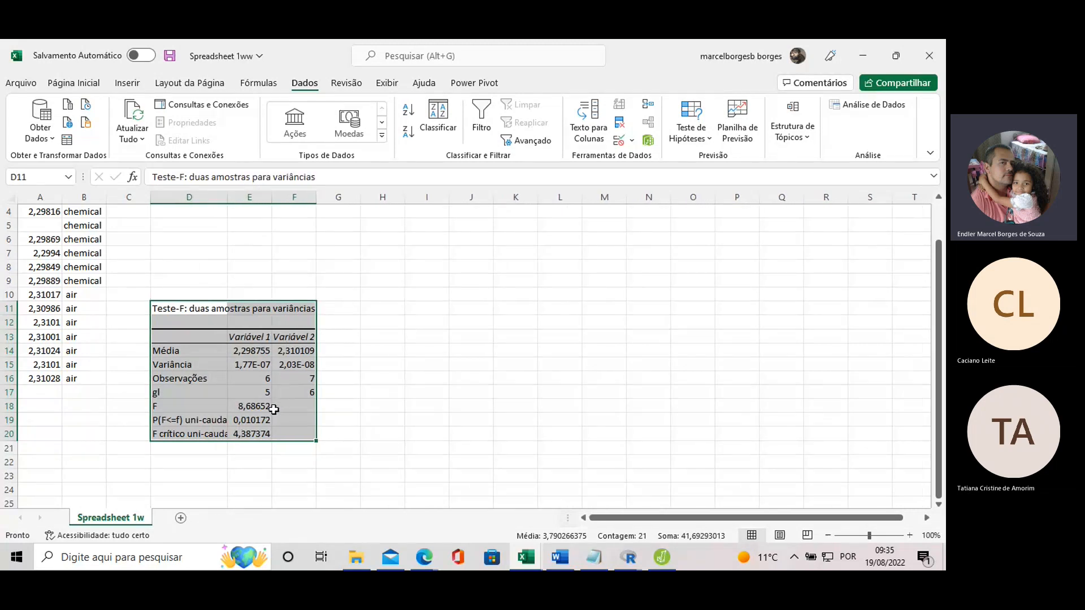
# - Check the F-test's p-value and first variance, and calculate the chemical group's standard deviation in D2 with DESVPAD over A2:A9
pyautogui.click(258, 419)
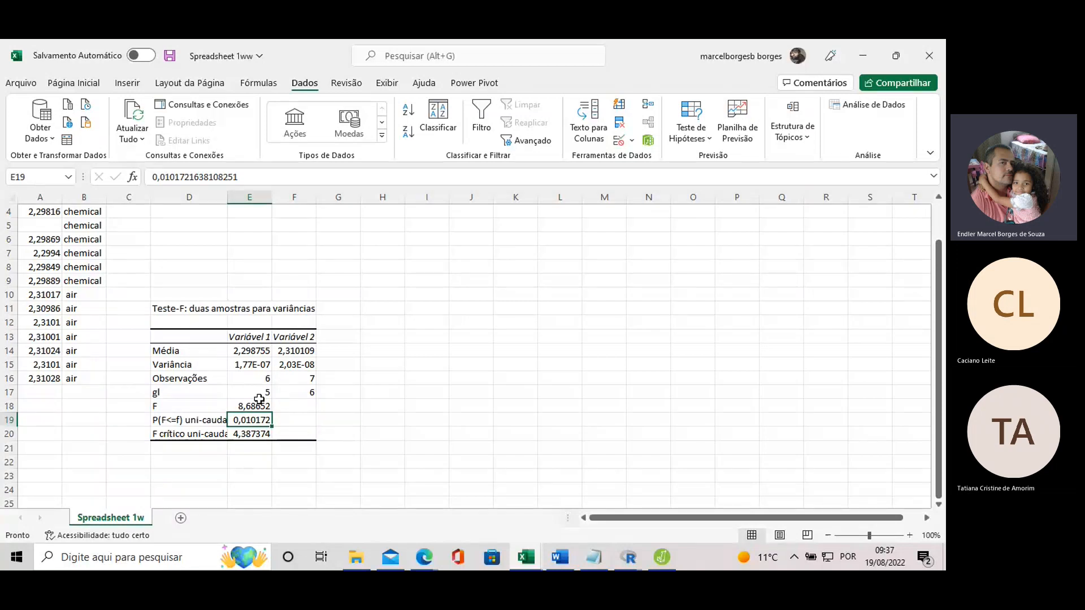
pyautogui.click(258, 366)
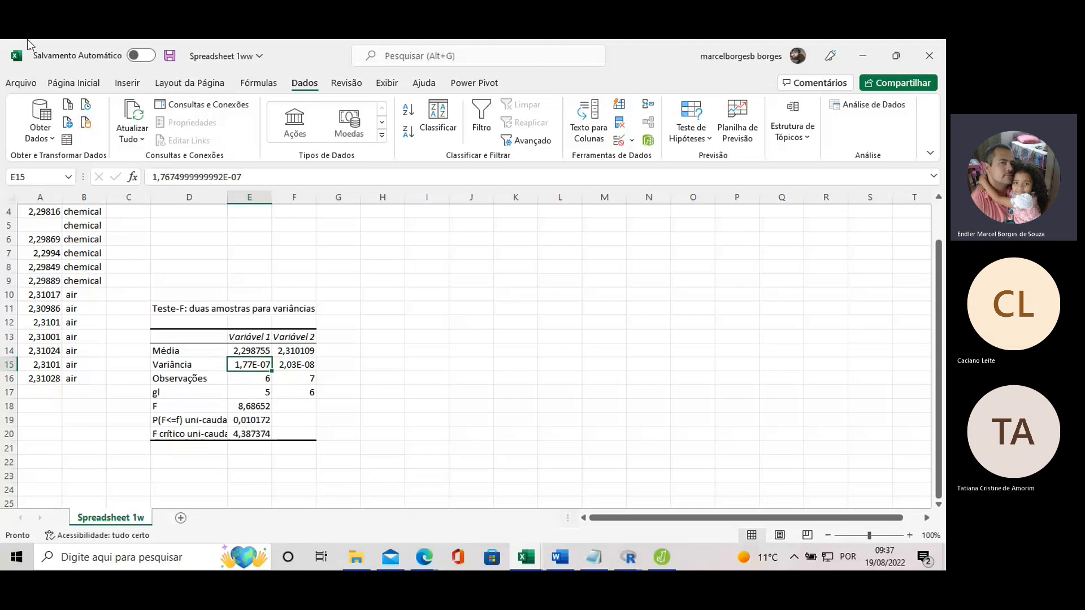
pyautogui.scroll(1, 150, 271)
pyautogui.click(196, 223)
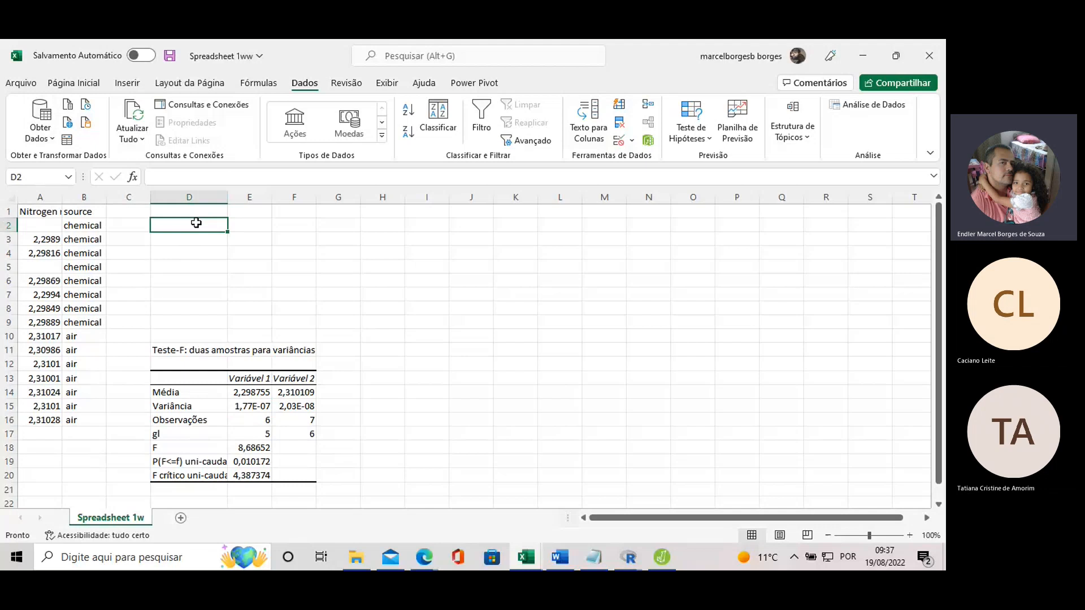
pyautogui.write('=')
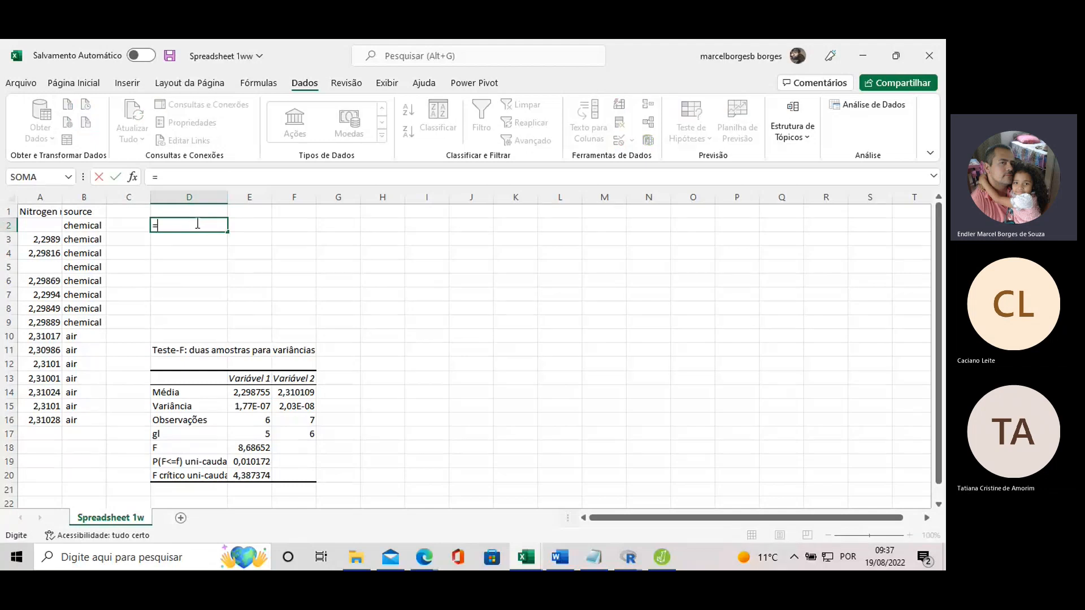
pyautogui.write('des')
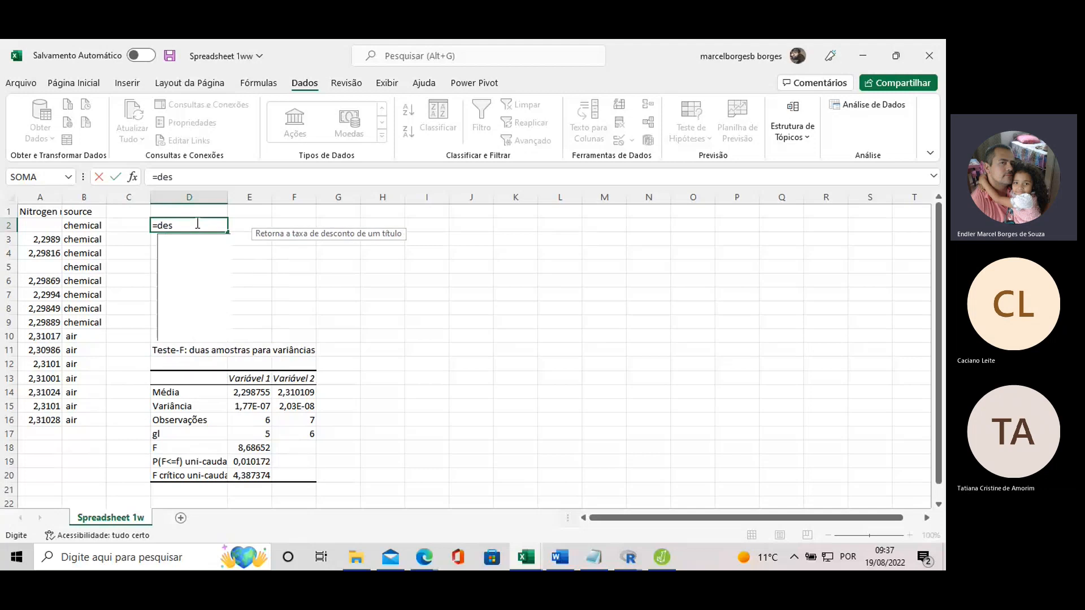
pyautogui.write('vpad(')
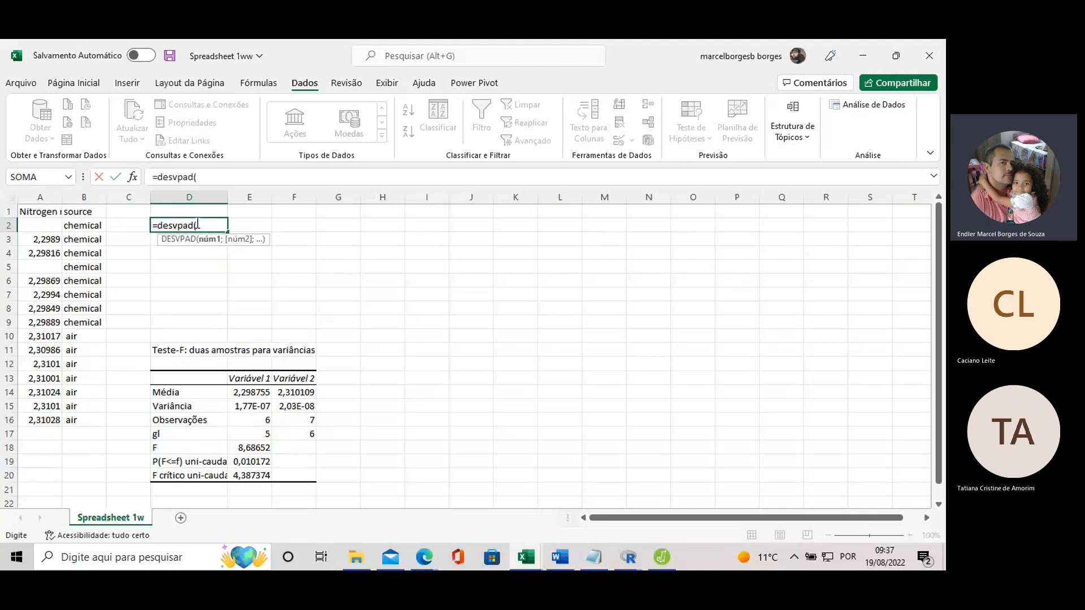
pyautogui.moveTo(40, 226); pyautogui.dragTo(39, 321)
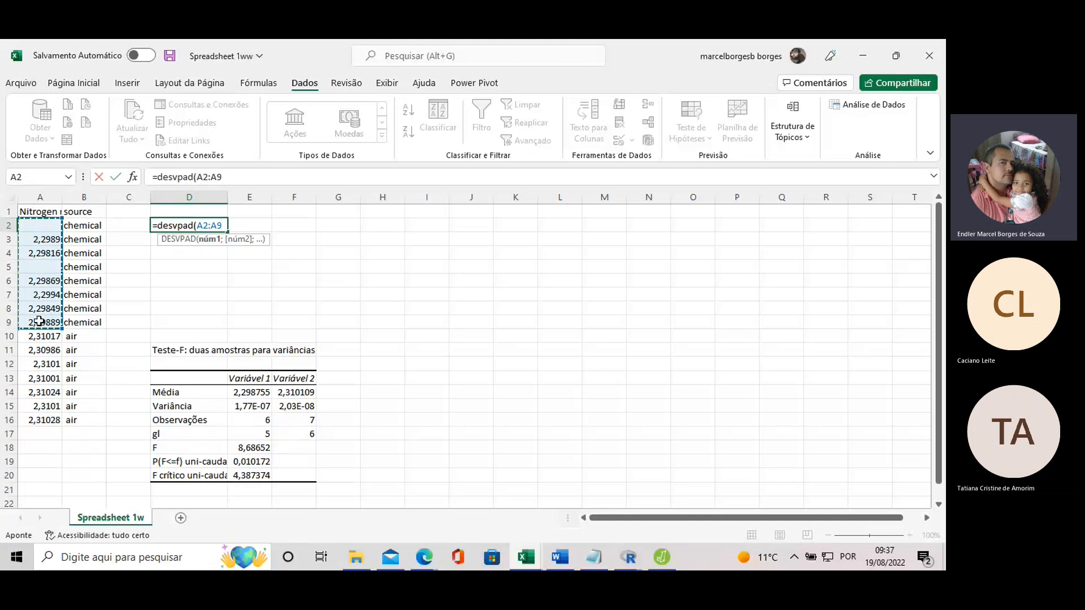
pyautogui.write(')')
pyautogui.press('Return')
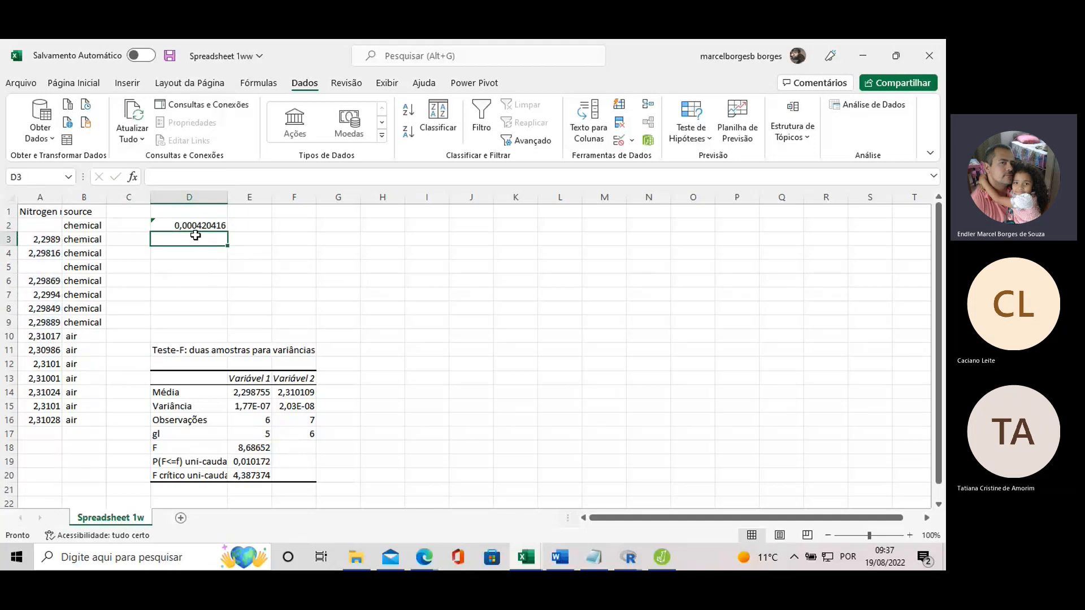
# - Calculate the air group's standard deviation in D3 with DESVPAD over A10:A16
pyautogui.write('=')
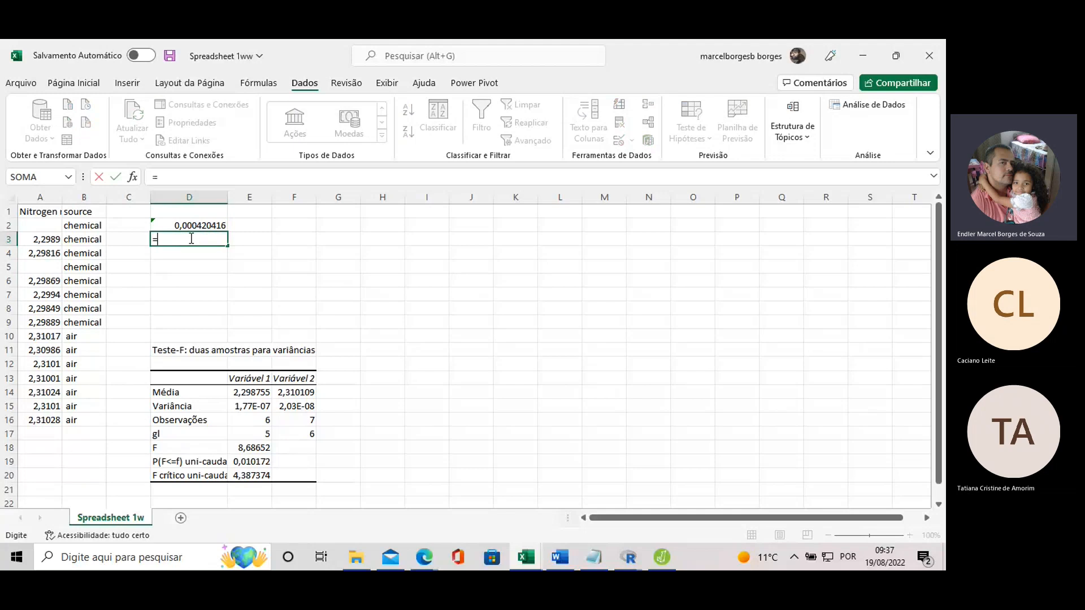
pyautogui.write('desvpad(')
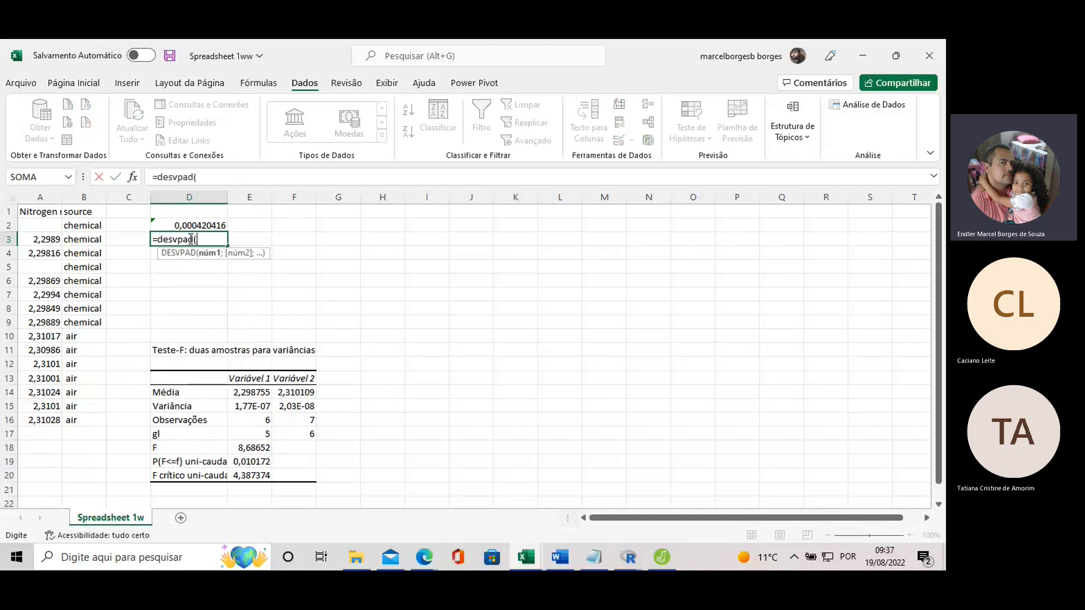
pyautogui.moveTo(37, 418); pyautogui.dragTo(42, 340)
pyautogui.write(')')
pyautogui.press('Return')
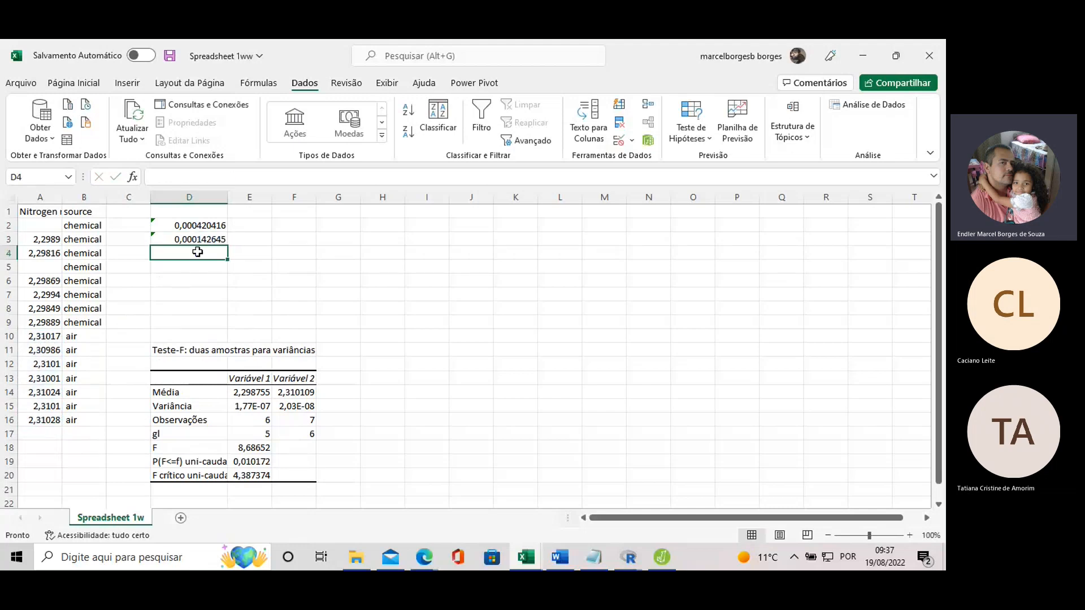
pyautogui.click(203, 223)
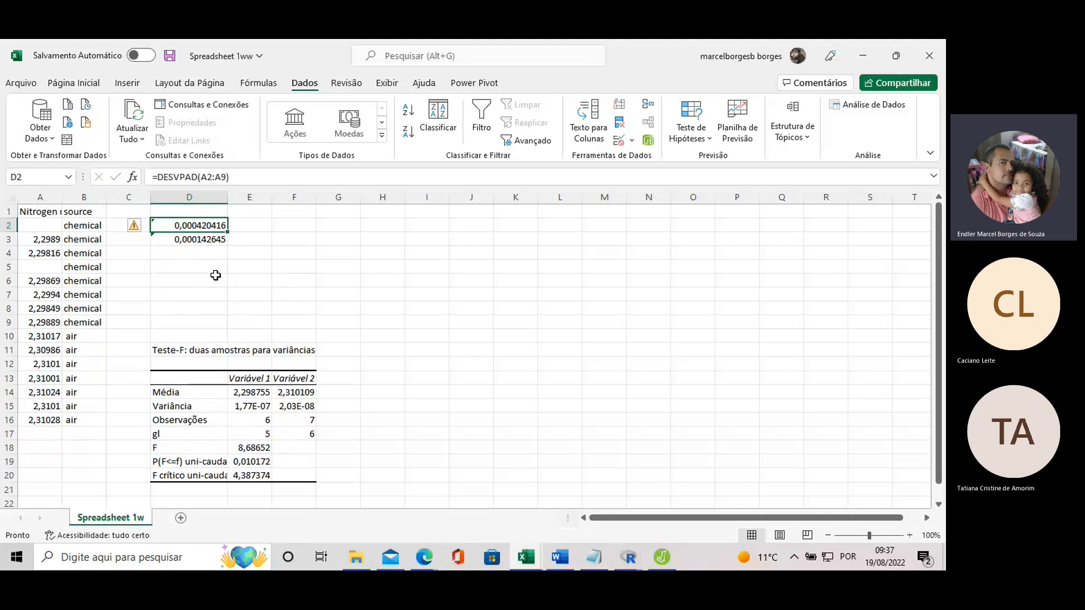
# - Calculate the chemical group's relative standard deviation in E2 with the formula =D2*100/E14
pyautogui.click(249, 225)
pyautogui.doubleClick(249, 226)
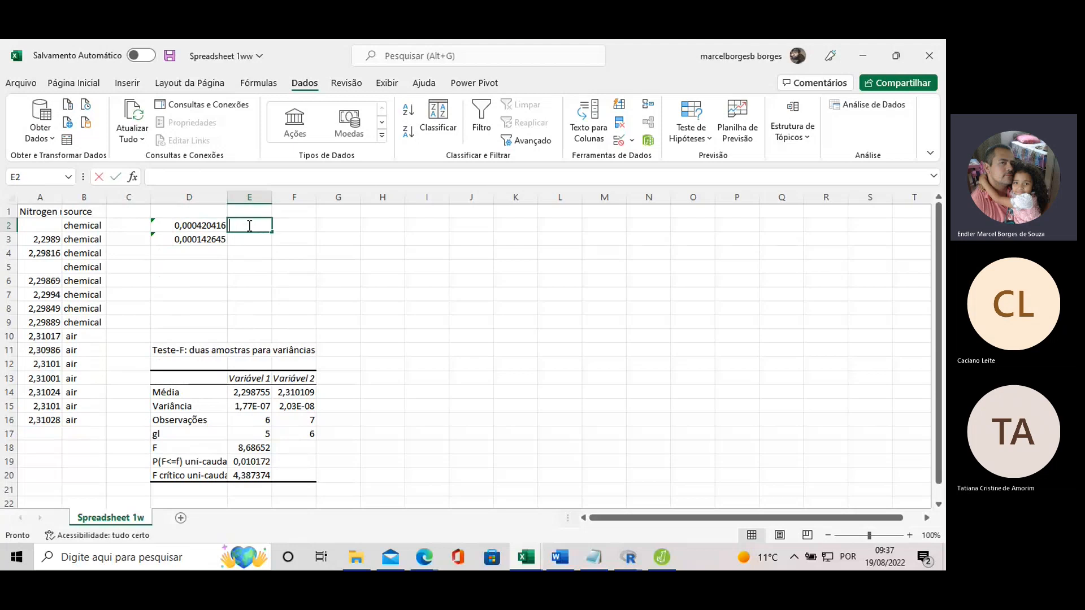
pyautogui.write('=')
pyautogui.click(194, 225)
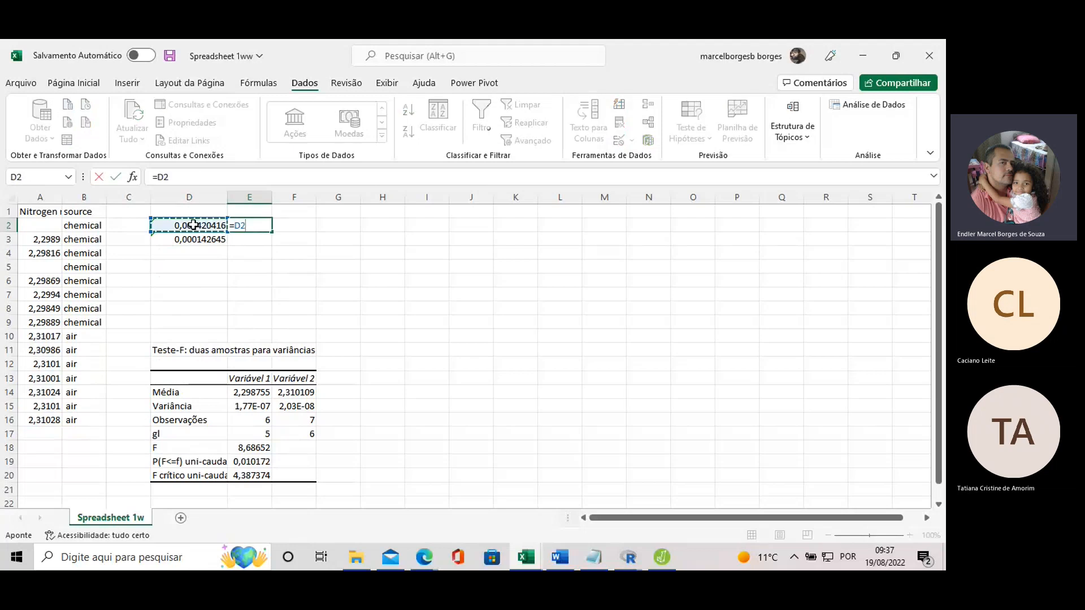
pyautogui.write('*100/')
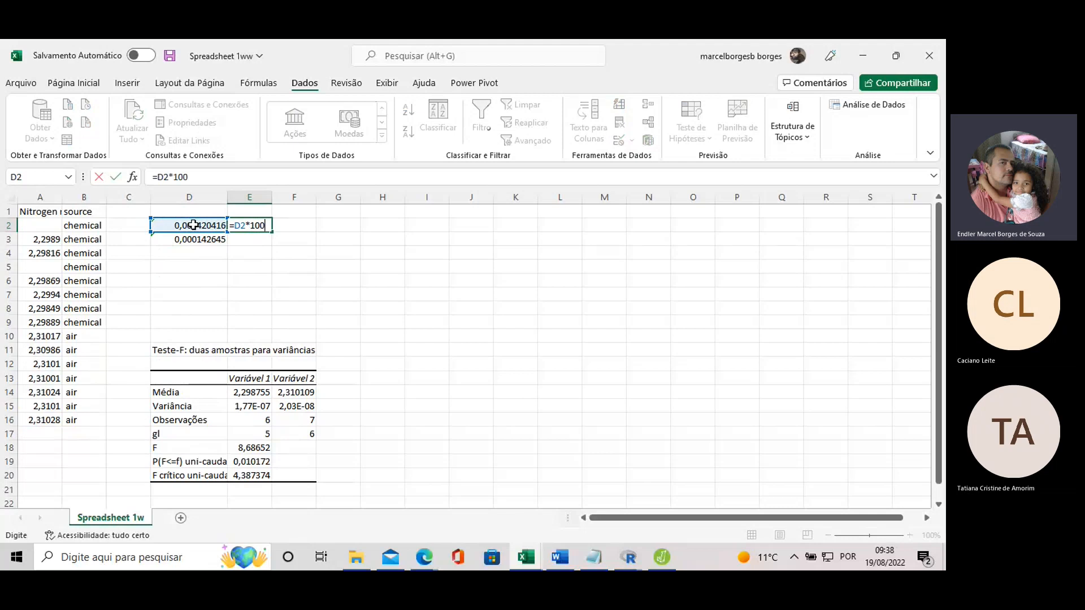
pyautogui.click(238, 392)
pyautogui.press('Return')
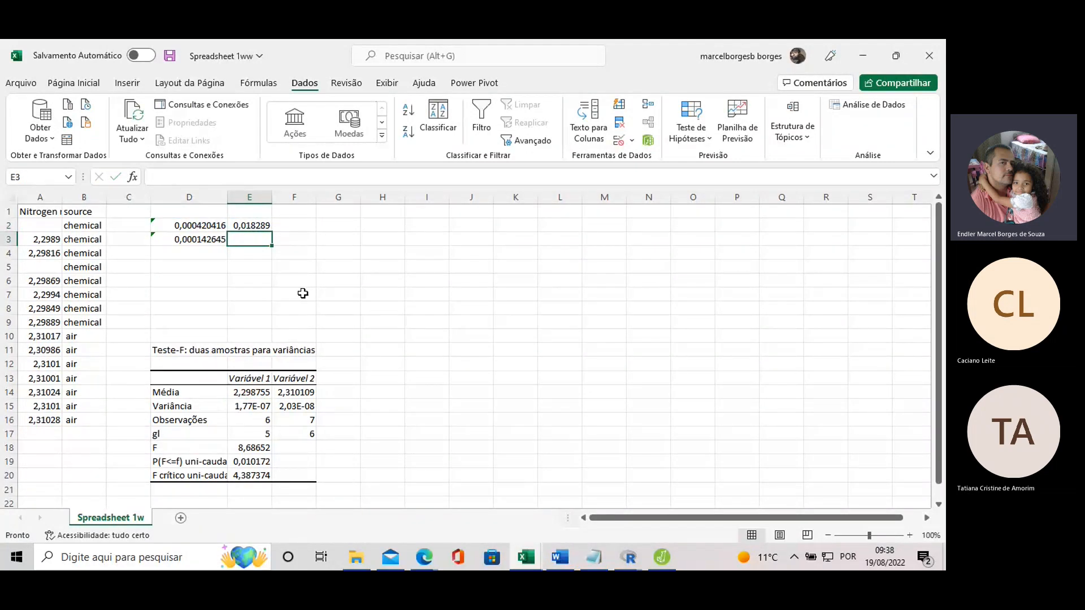
# - Calculate the air group's relative standard deviation in E3 with =D3*100/F14, and check the formula in E2
pyautogui.doubleClick(244, 239)
pyautogui.write('=')
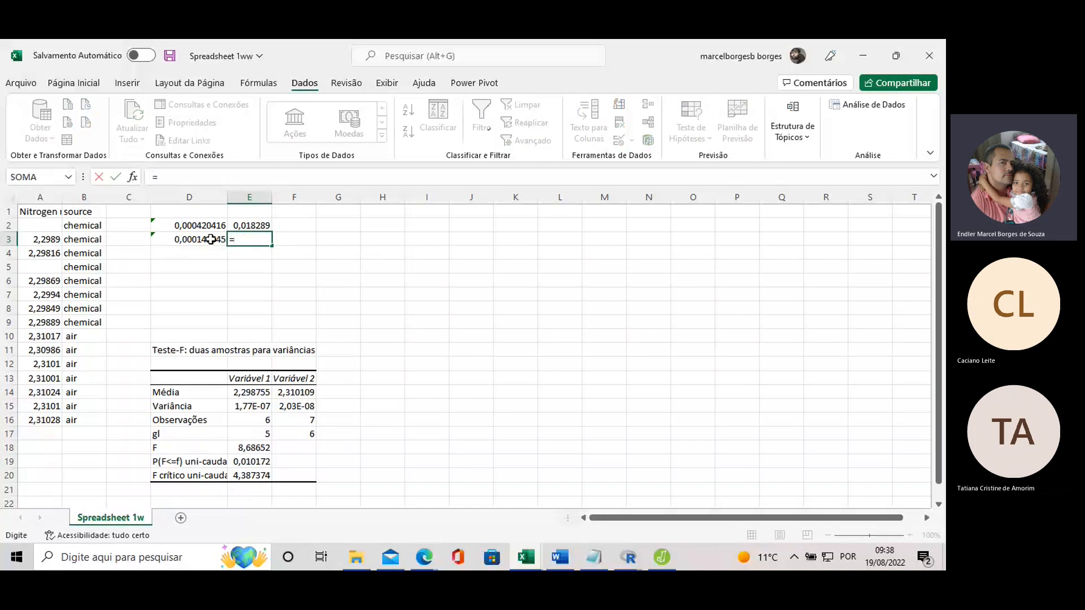
pyautogui.click(210, 240)
pyautogui.write('*100/')
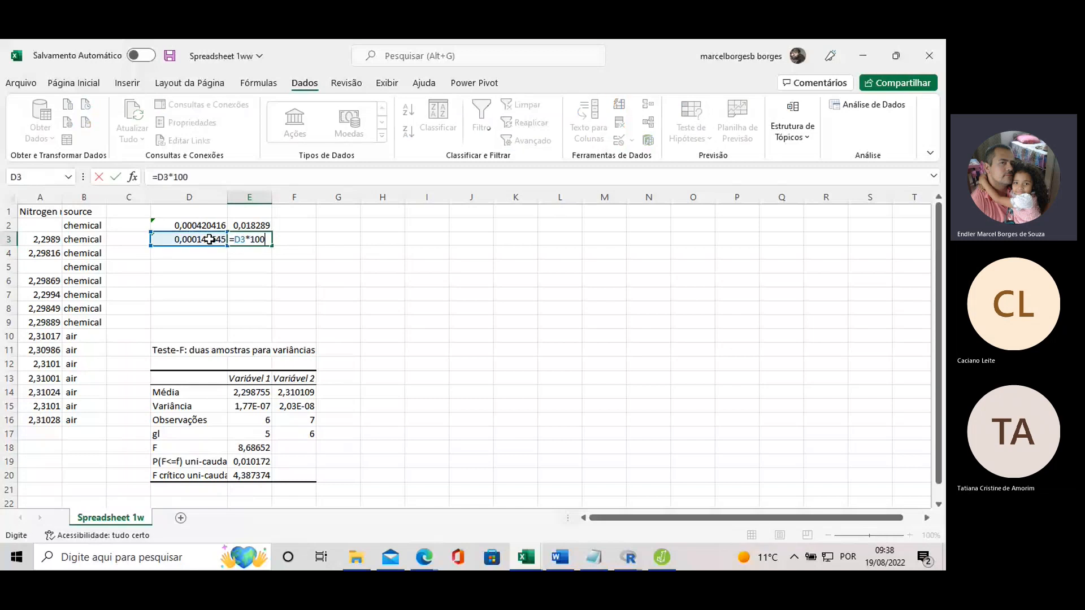
pyautogui.click(288, 390)
pyautogui.press('Return')
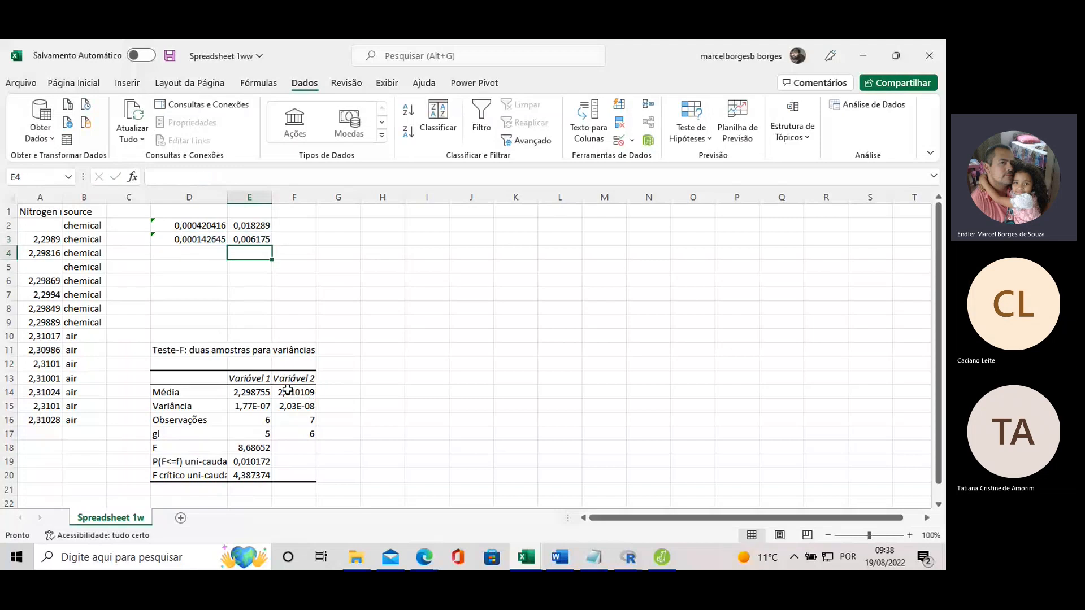
pyautogui.click(247, 225)
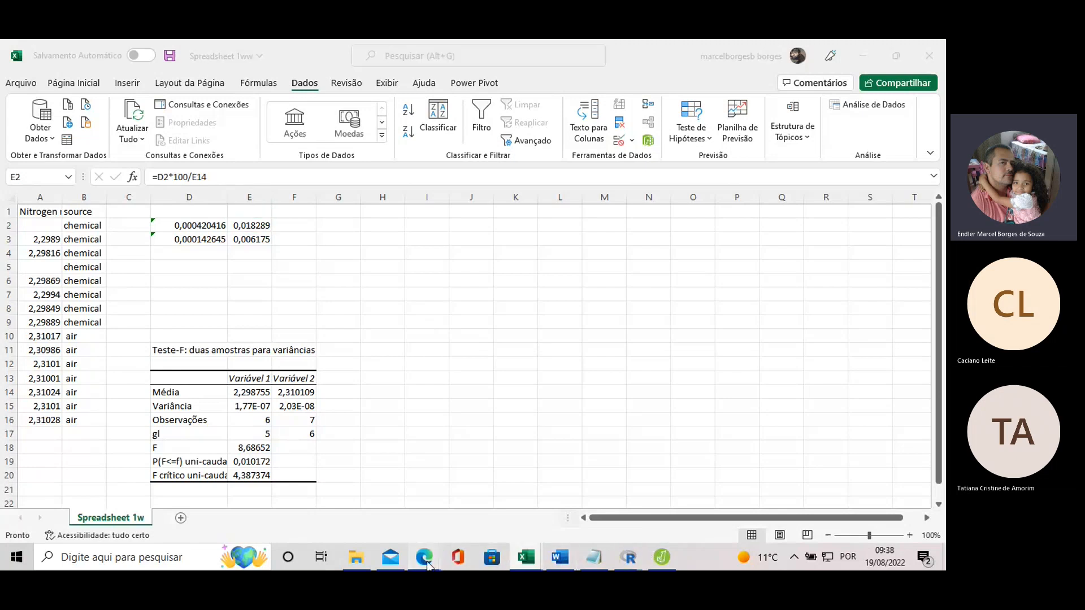
# - Switch to the Microsoft Teams meeting in Edge and stop sharing the screen
pyautogui.moveTo(425, 558)
pyautogui.click(331, 463)
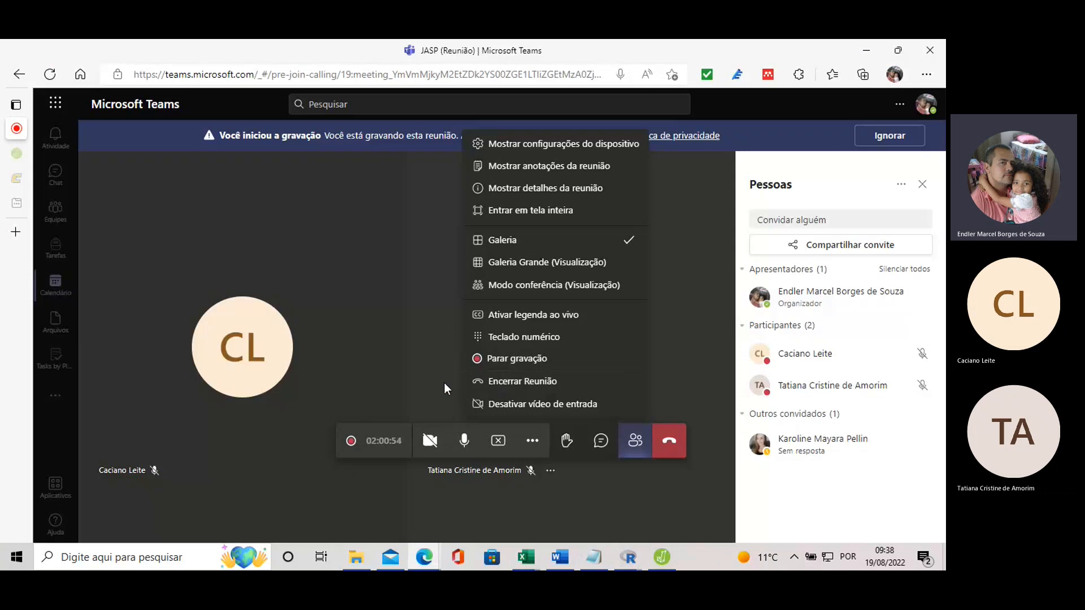
pyautogui.click(498, 442)
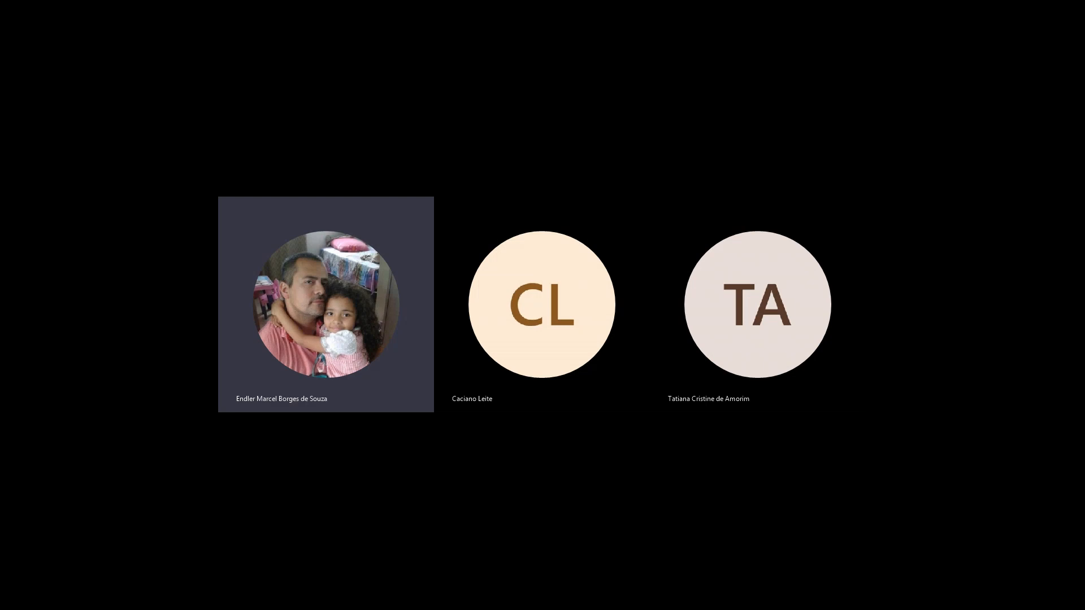